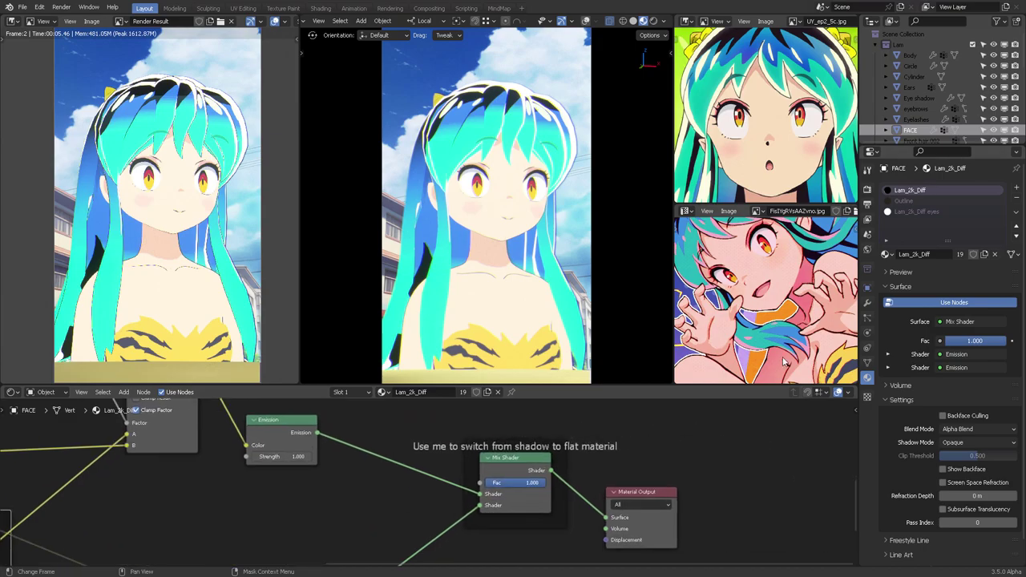
Set the face material's Mix Shader factor to 0.650 and disable the compositor in the viewport
{"action": "middle_click_drag", "start_coordinate": [528, 485], "coordinate": [521, 509]}
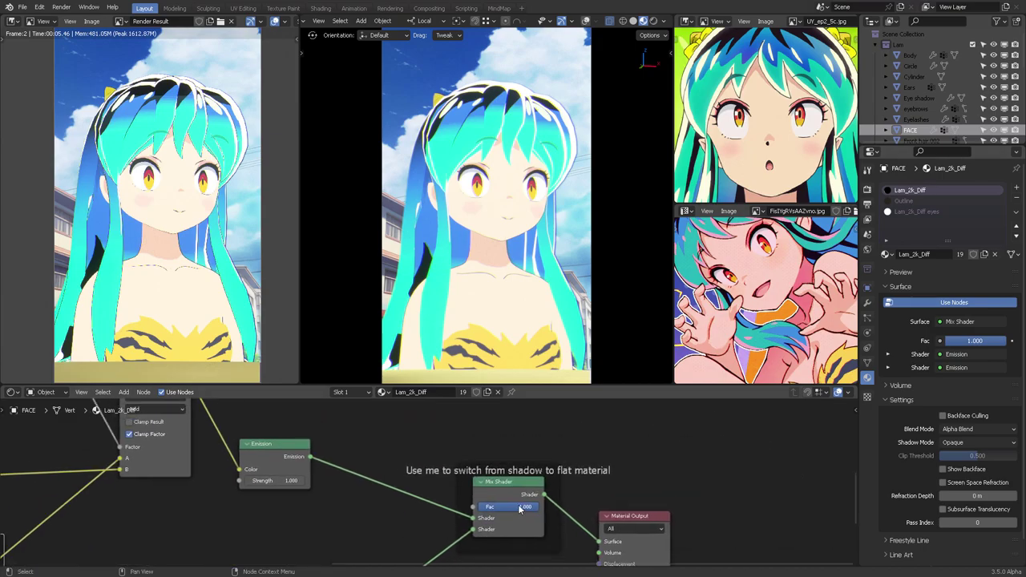
{"action": "left_click_drag", "start_coordinate": [530, 510], "coordinate": [497, 507]}
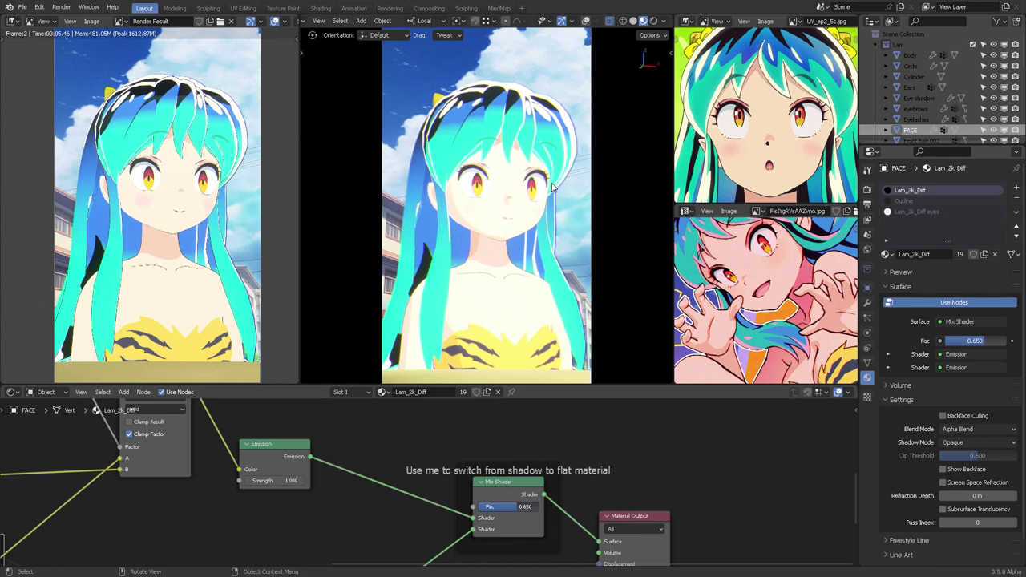
{"action": "left_click", "coordinate": [663, 22]}
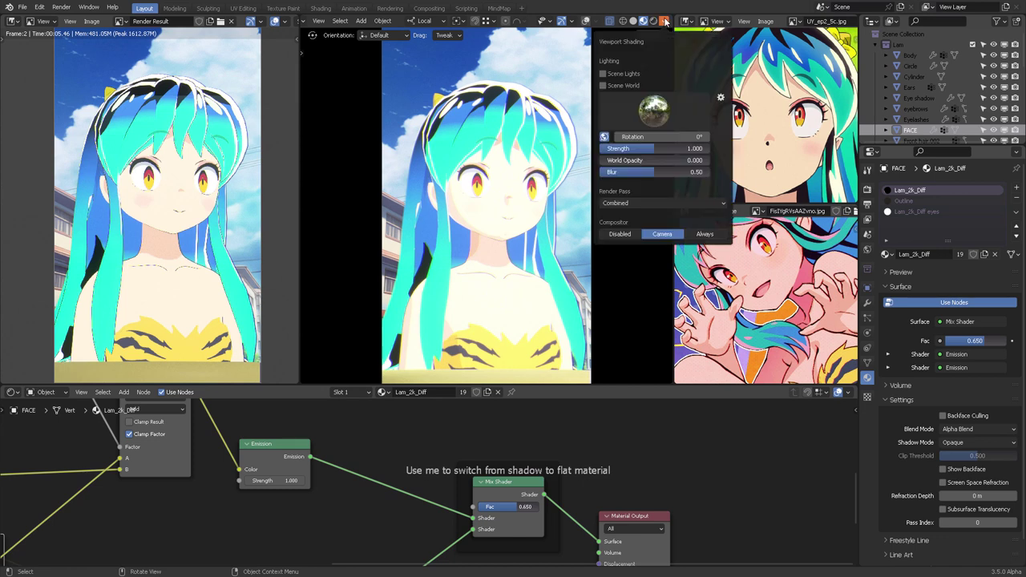
{"action": "left_click", "coordinate": [622, 234]}
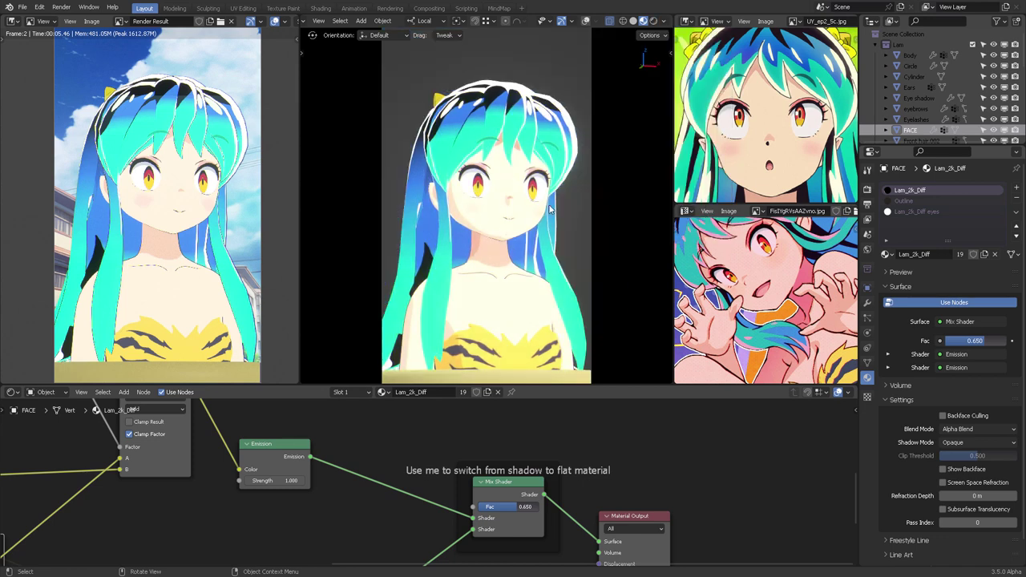
Save the file and set the viewport compositor to Always
{"action": "key", "text": "ctrl+s"}
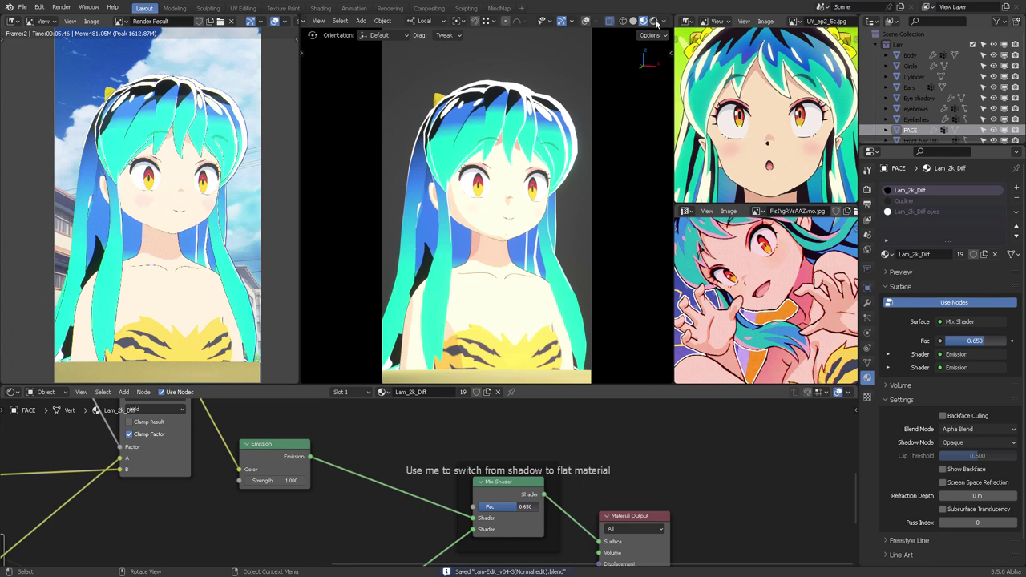
{"action": "left_click", "coordinate": [662, 21]}
{"action": "left_click", "coordinate": [699, 234]}
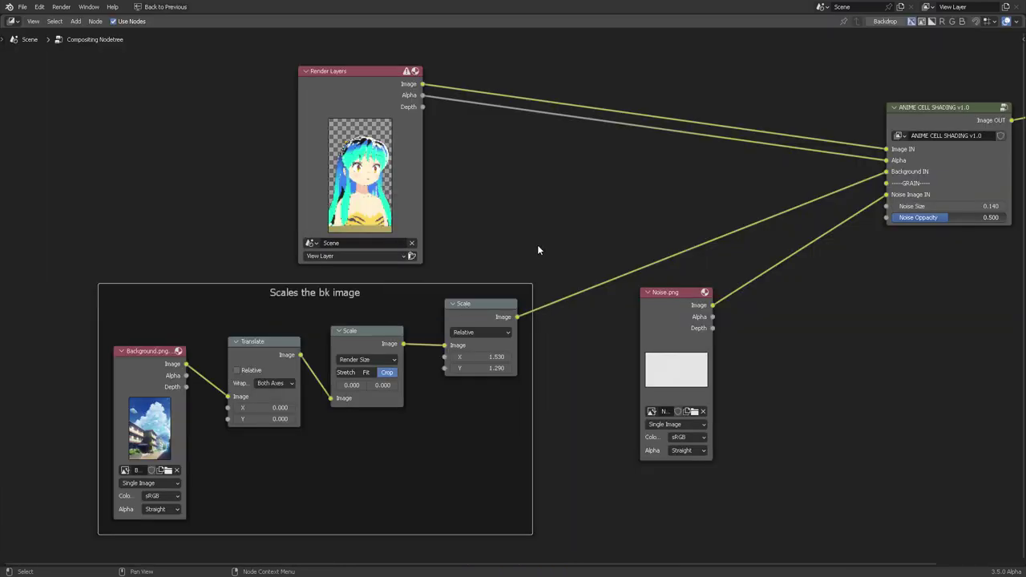
Examine the compositing node tree, from the render layers and background scaling nodes to the ANIME CELL SHADING v1.0 group and Composite output
{"action": "scroll", "coordinate": [515, 284], "scroll_direction": "up", "scroll_amount": 3}
{"action": "left_click_drag", "start_coordinate": [513, 284], "coordinate": [477, 320]}
{"action": "mouse_move", "coordinate": [778, 138]}
{"action": "left_mouse_down"}
{"action": "mouse_move", "coordinate": [606, 181]}
{"action": "mouse_move", "coordinate": [615, 182]}
{"action": "left_mouse_up"}
{"action": "scroll", "coordinate": [590, 296], "scroll_direction": "up", "scroll_amount": 3}
{"action": "scroll", "coordinate": [589, 297], "scroll_direction": "up", "scroll_amount": 1}
{"action": "left_click_drag", "start_coordinate": [425, 302], "coordinate": [401, 279]}
{"action": "scroll", "coordinate": [531, 322], "scroll_direction": "down", "scroll_amount": 2}
{"action": "middle_click_drag", "start_coordinate": [823, 282], "coordinate": [718, 367]}
{"action": "mouse_move", "coordinate": [858, 119]}
{"action": "left_mouse_down"}
{"action": "mouse_move", "coordinate": [735, 184]}
{"action": "mouse_move", "coordinate": [689, 189]}
{"action": "left_mouse_up"}
{"action": "middle_click_drag", "start_coordinate": [346, 123], "coordinate": [557, 123]}
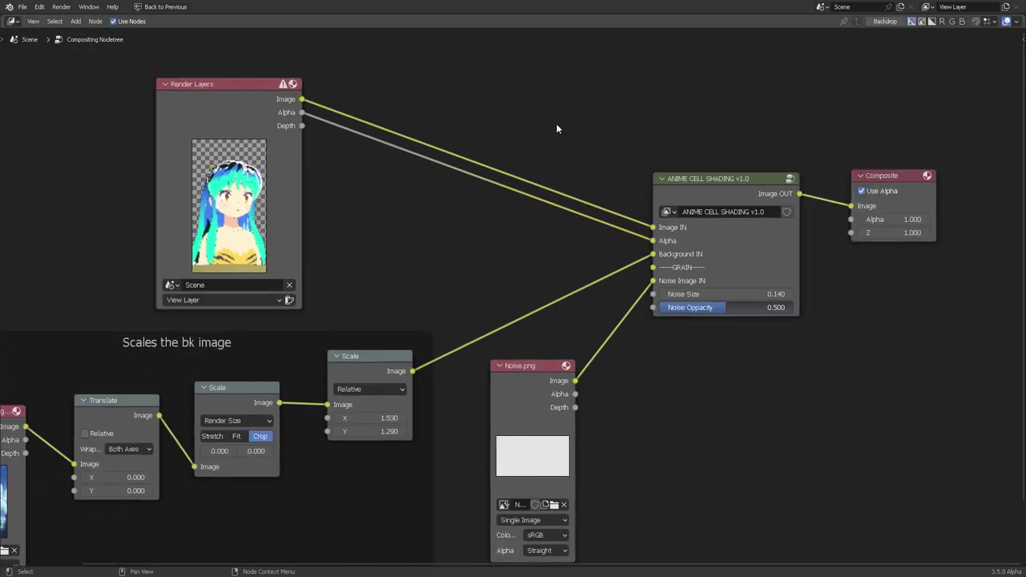
{"action": "key", "text": "ctrl+space"}
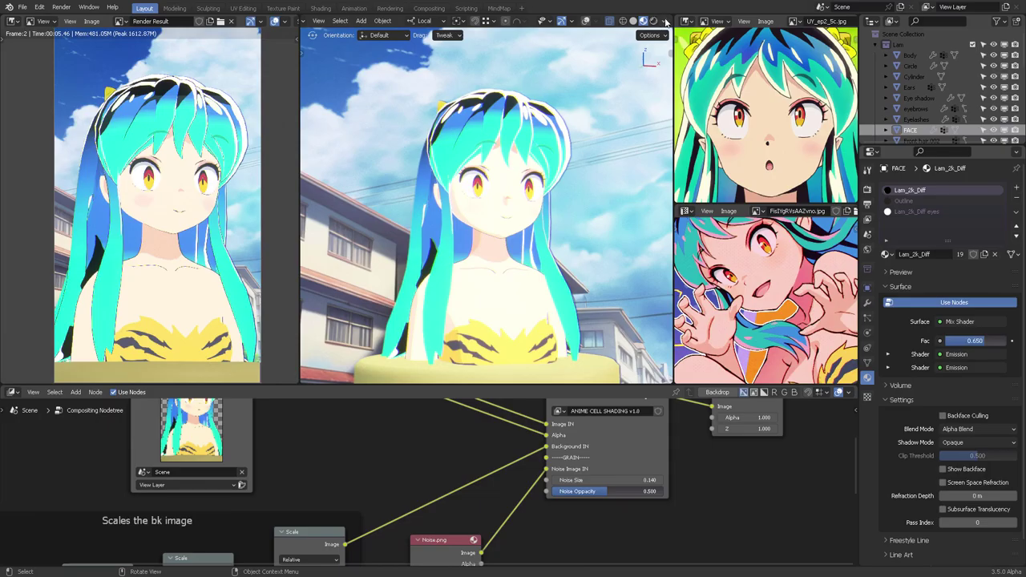
Switch the 3D viewport to rendered shading and change the enlarged compositing node area to the Shader Editor
{"action": "left_click", "coordinate": [664, 21]}
{"action": "left_click", "coordinate": [654, 22]}
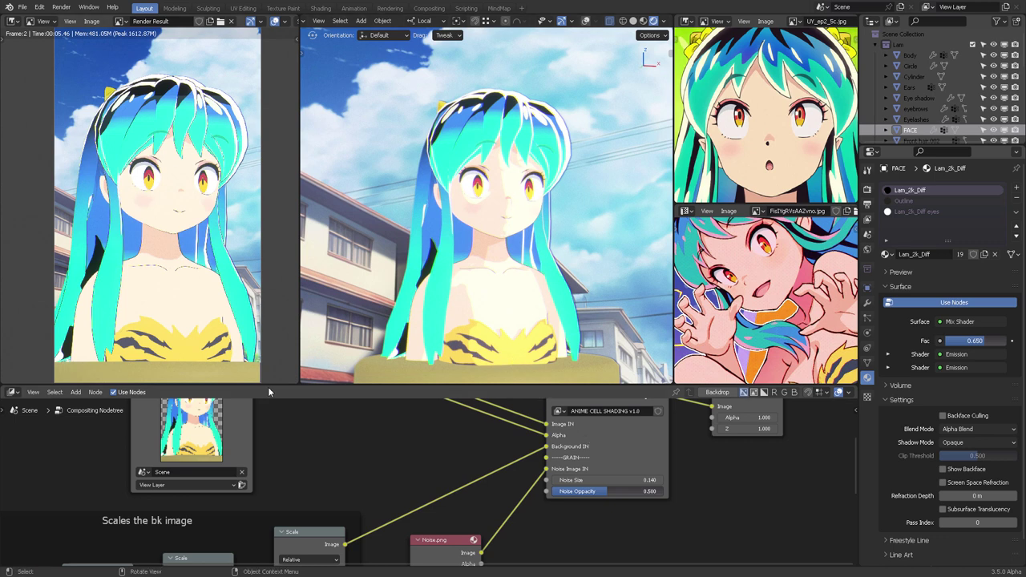
{"action": "left_click_drag", "start_coordinate": [268, 388], "coordinate": [14, 341]}
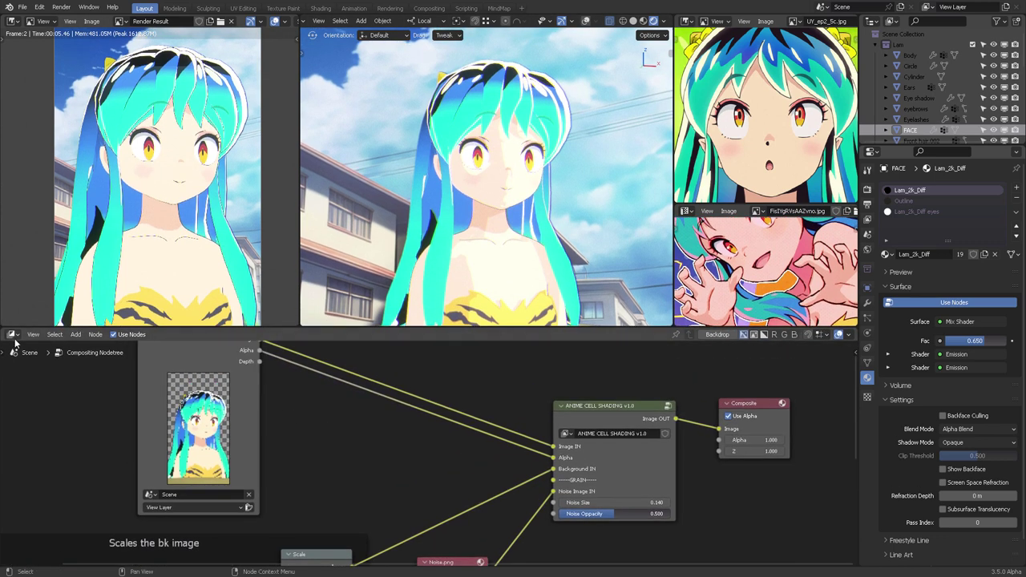
{"action": "left_click", "coordinate": [12, 334]}
{"action": "left_click", "coordinate": [44, 435]}
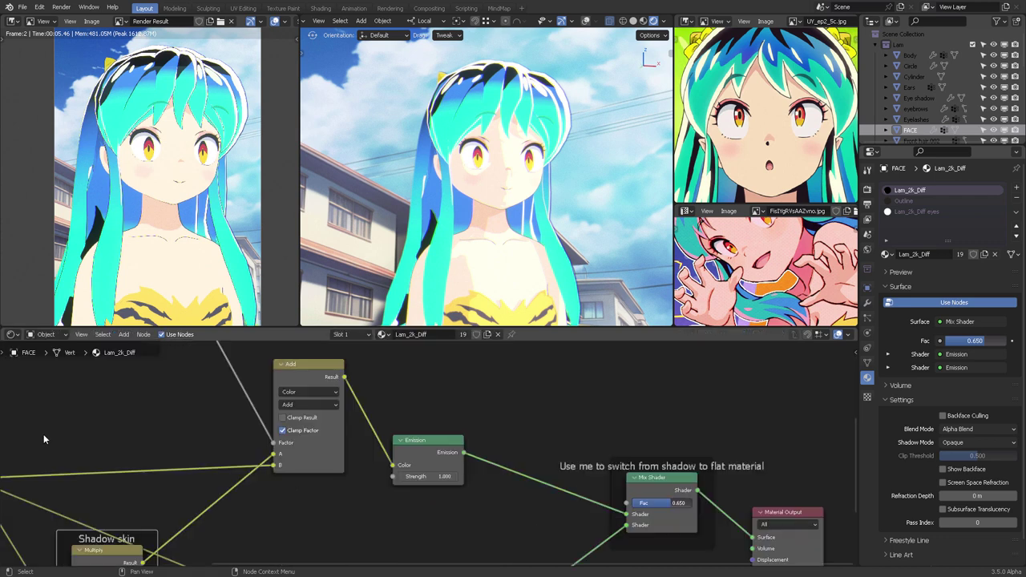
Set the face material's Mix Shader factor to 1.000 and enlarge the 3D viewport to inspect the flat shading
{"action": "middle_click_drag", "start_coordinate": [596, 450], "coordinate": [376, 398]}
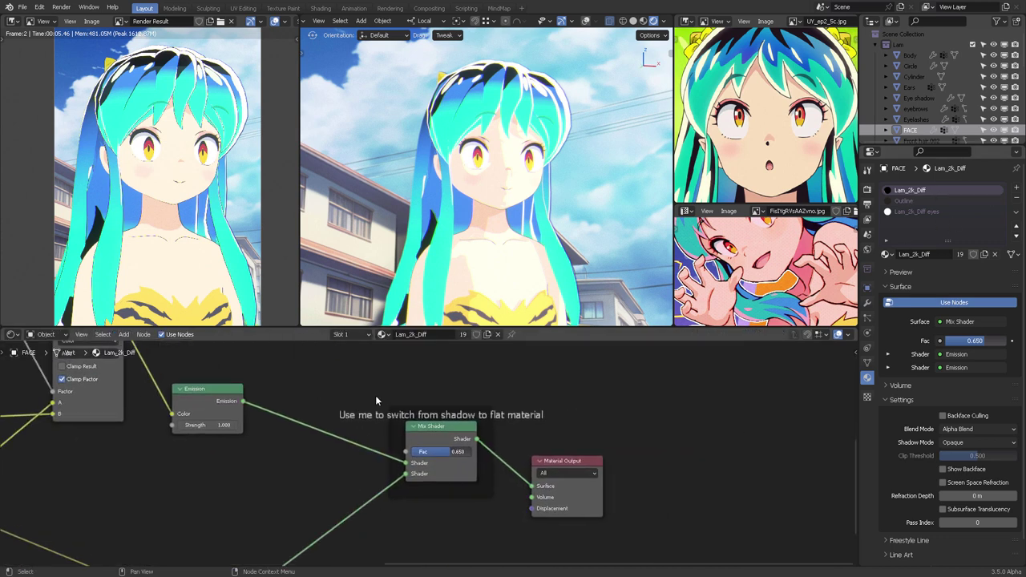
{"action": "left_click_drag", "start_coordinate": [454, 452], "coordinate": [481, 452]}
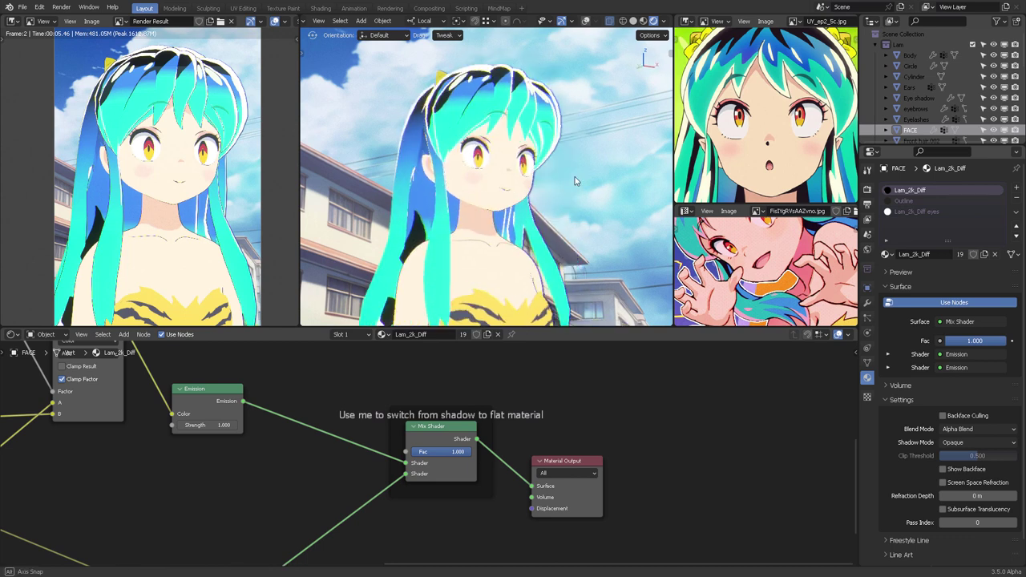
{"action": "left_click_drag", "start_coordinate": [556, 327], "coordinate": [559, 374]}
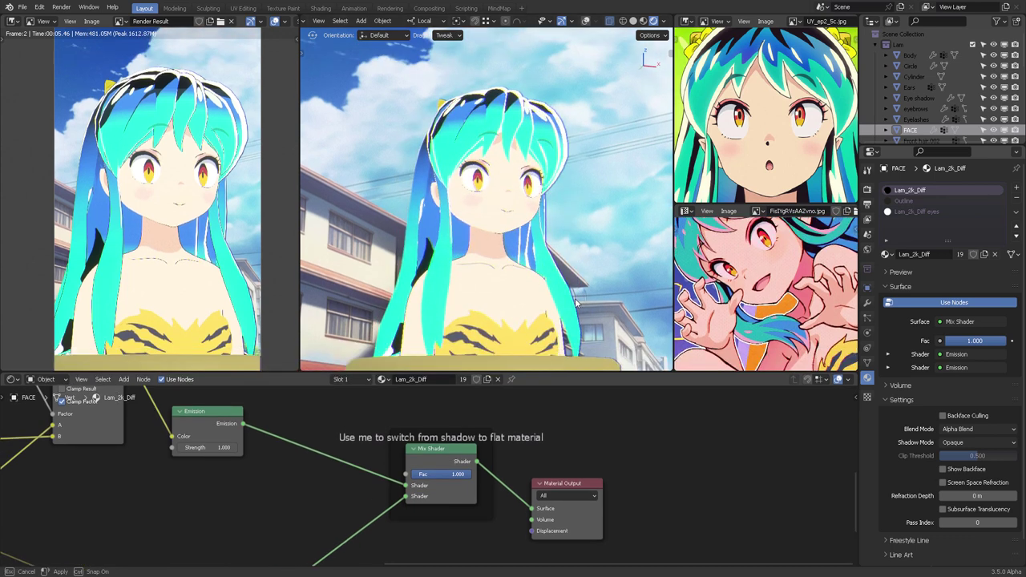
{"action": "middle_click_drag", "start_coordinate": [575, 277], "coordinate": [597, 268]}
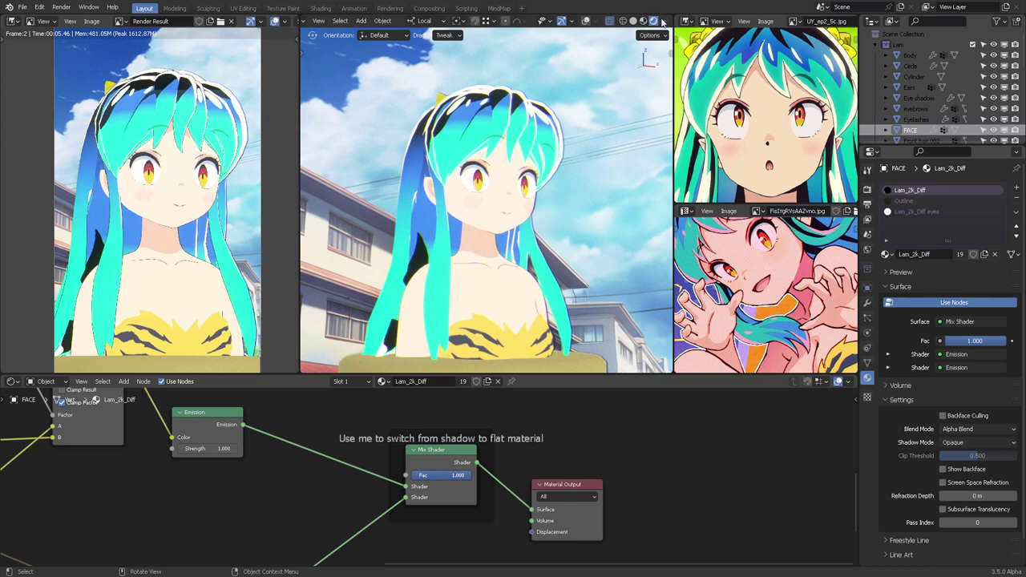
{"action": "left_click", "coordinate": [662, 22]}
{"action": "mouse_move", "coordinate": [584, 182]}
{"action": "middle_mouse_down"}
{"action": "mouse_move", "coordinate": [565, 186]}
{"action": "mouse_move", "coordinate": [582, 183]}
{"action": "middle_mouse_up"}
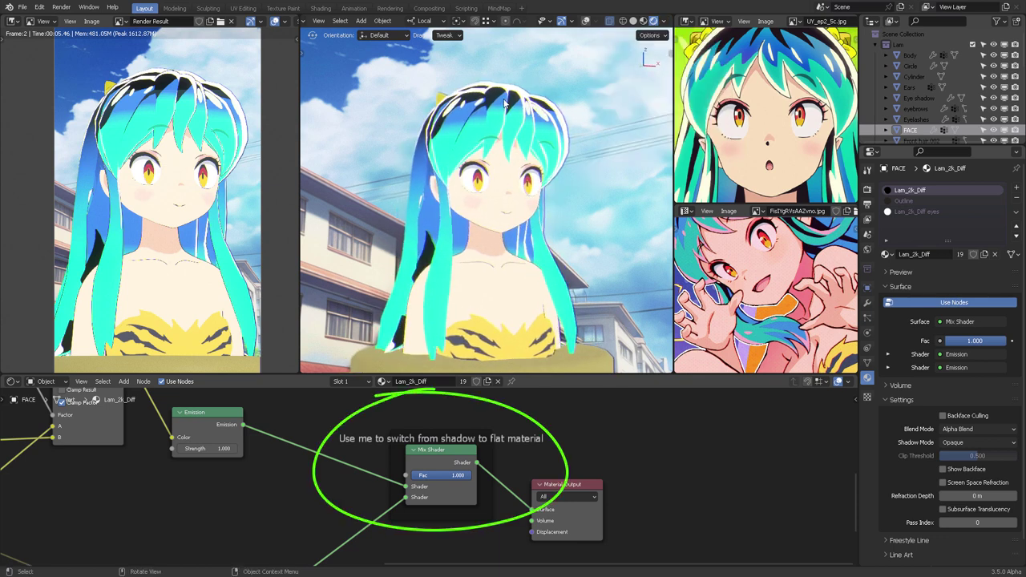
Expand the Hair collection in the outliner and select a hair strand on the character's head
{"action": "scroll", "coordinate": [518, 105], "scroll_direction": "up", "scroll_amount": 4}
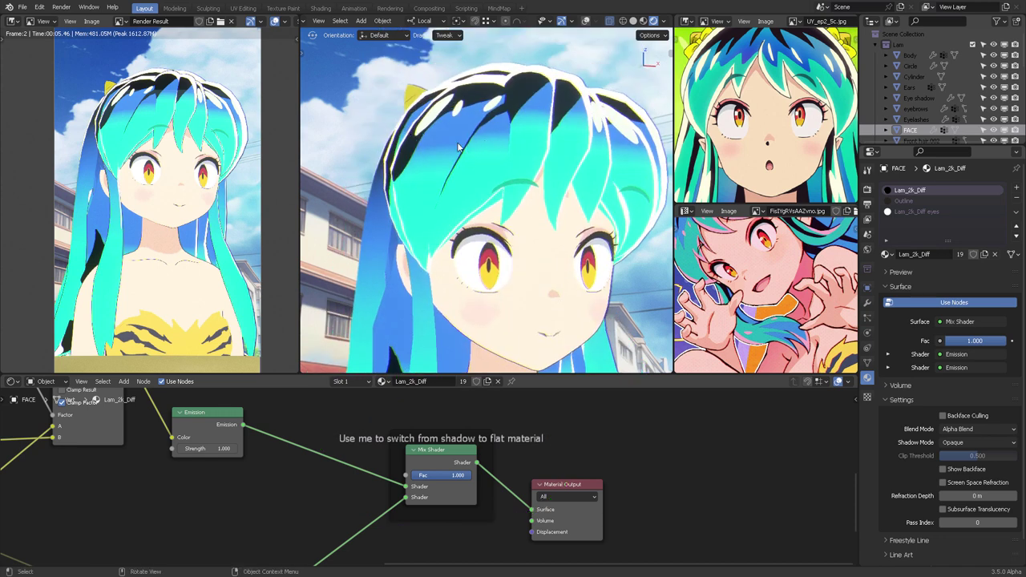
{"action": "scroll", "coordinate": [940, 97], "scroll_direction": "down", "scroll_amount": 5}
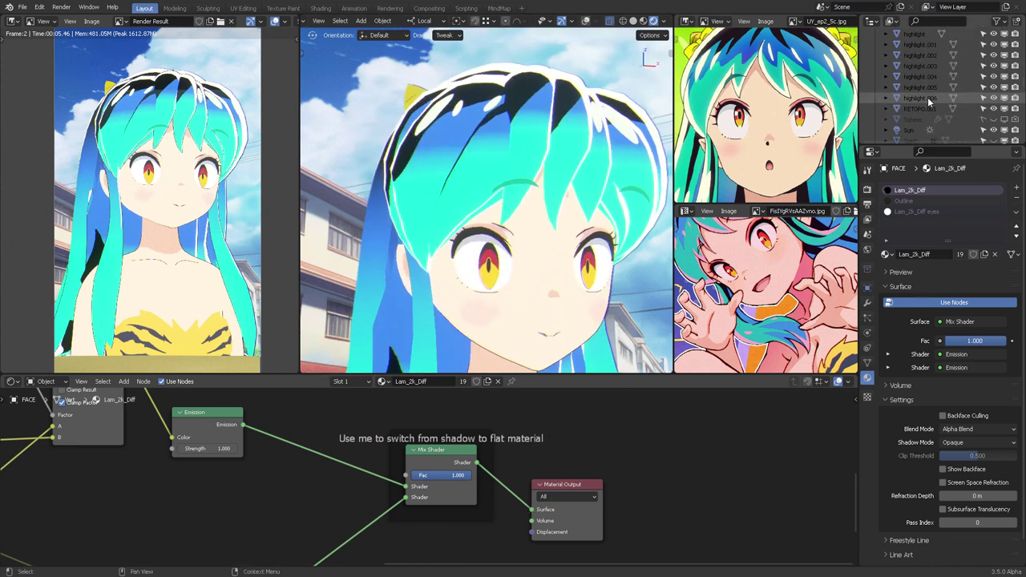
{"action": "scroll", "coordinate": [927, 98], "scroll_direction": "down", "scroll_amount": 4}
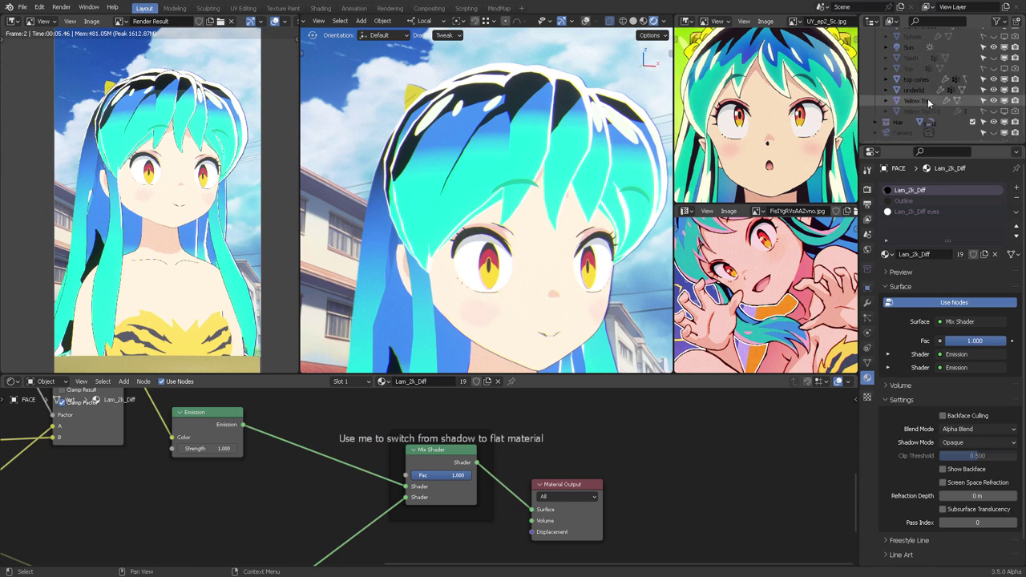
{"action": "left_click", "coordinate": [876, 122]}
{"action": "scroll", "coordinate": [895, 107], "scroll_direction": "down", "scroll_amount": 3}
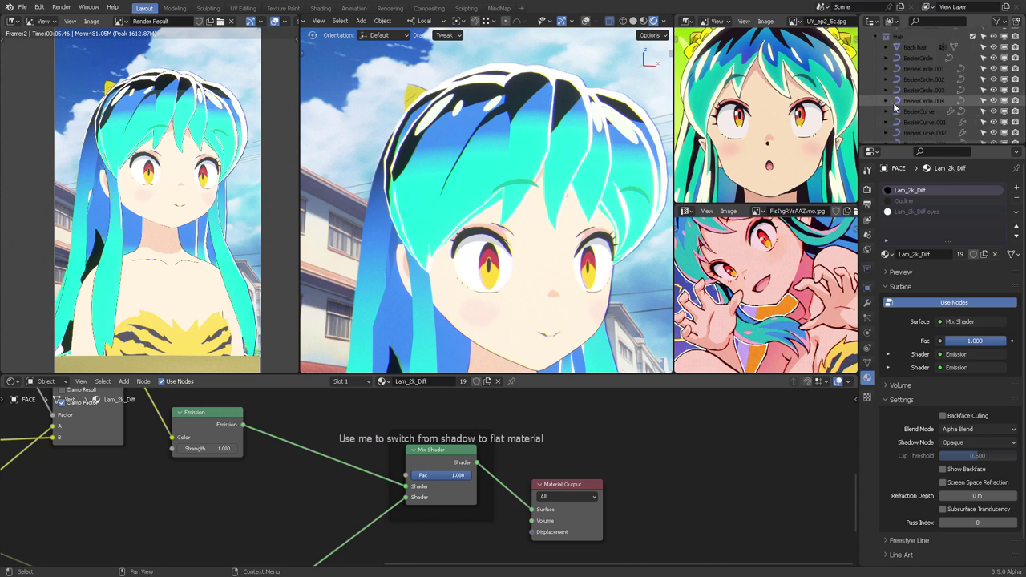
{"action": "left_click", "coordinate": [472, 145]}
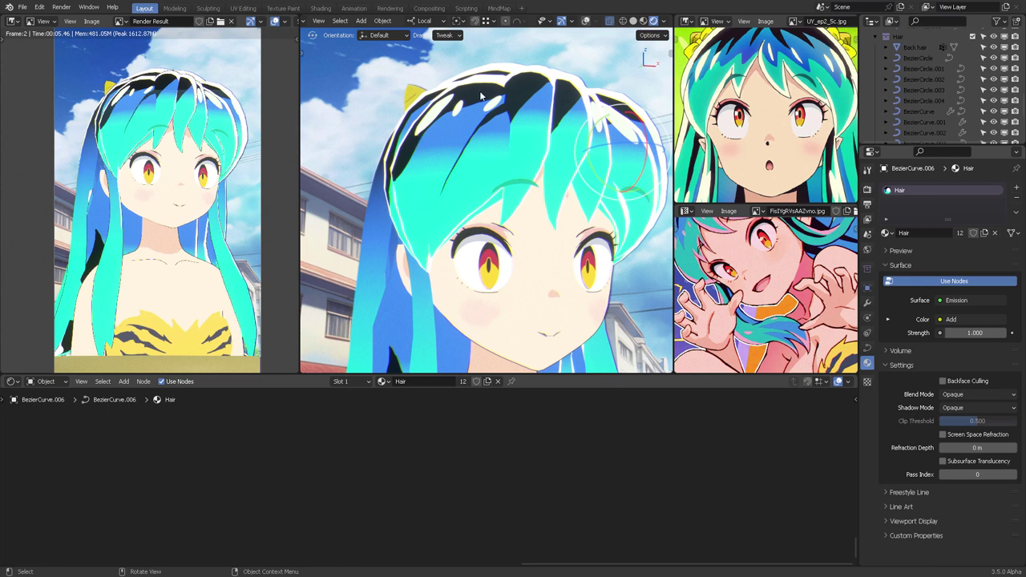
Turn on the viewport overlays and select the hair curve BezierCurve.001 on the fringe
{"action": "left_click", "coordinate": [586, 21]}
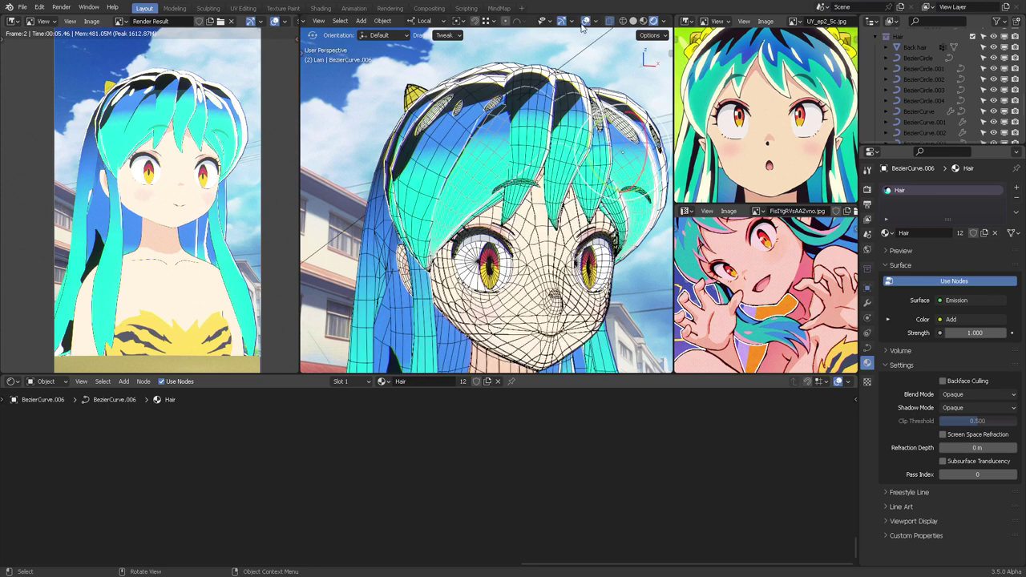
{"action": "left_click", "coordinate": [441, 133]}
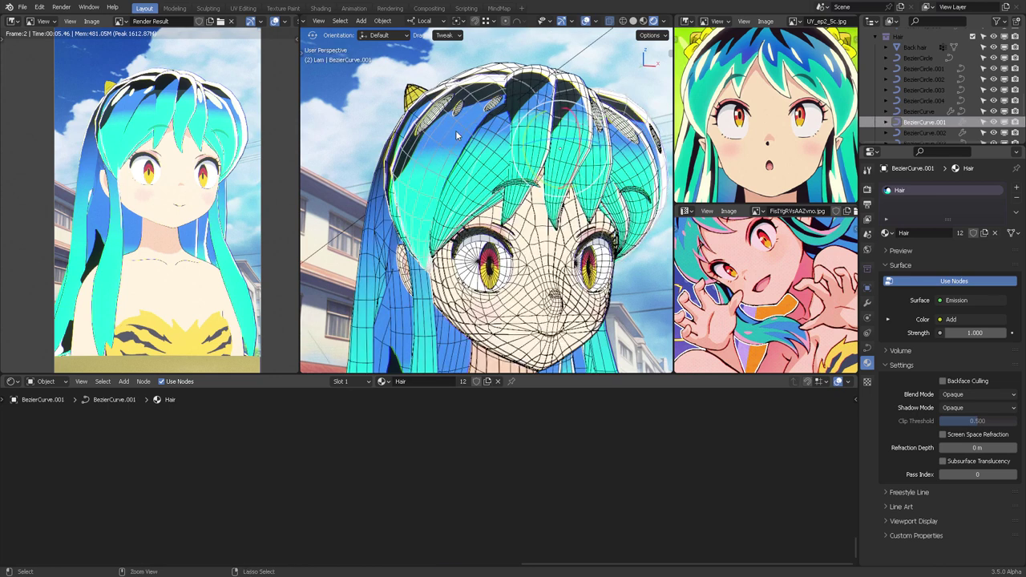
{"action": "key", "text": "ctrl+s"}
{"action": "key", "text": "alt+c"}
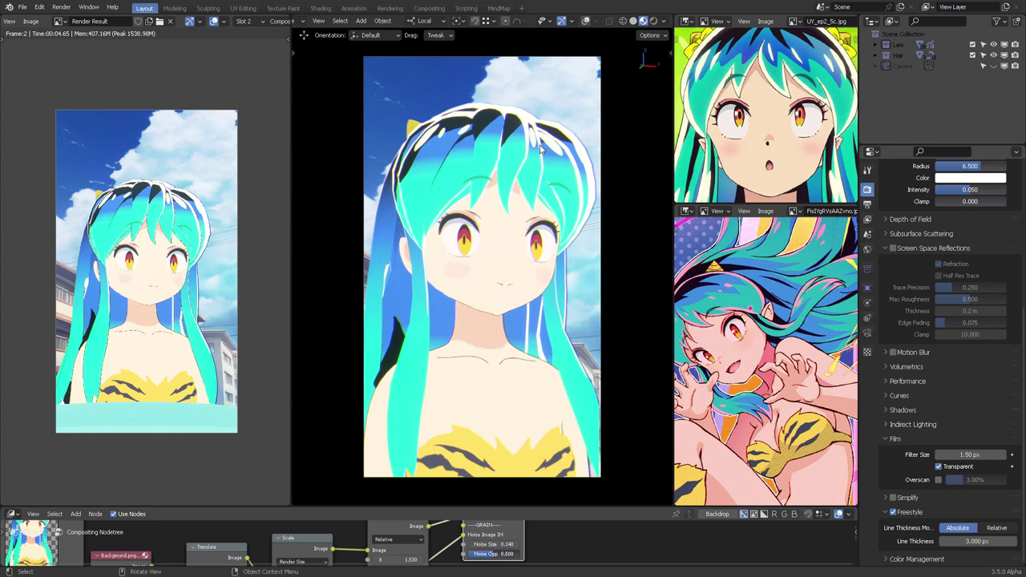
Leave the camera view and inspect the composited character from other angles
{"action": "key", "text": "KP_0"}
{"action": "middle_click_drag", "start_coordinate": [534, 222], "coordinate": [503, 264]}
{"action": "middle_click_drag", "start_coordinate": [504, 264], "coordinate": [535, 265], "text": "shift"}
{"action": "scroll", "coordinate": [155, 270], "scroll_direction": "up", "scroll_amount": 2}
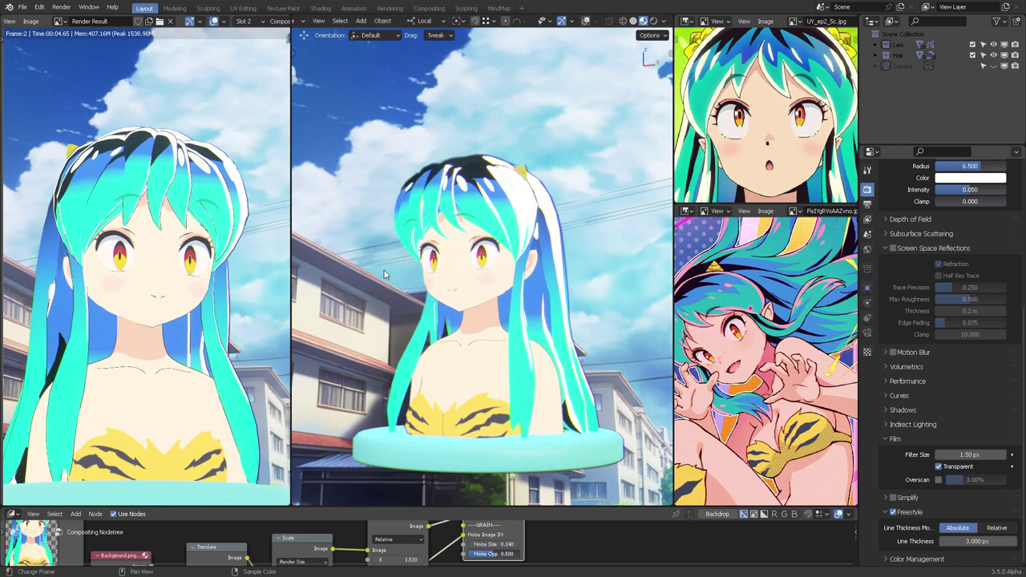
{"action": "middle_click_drag", "start_coordinate": [493, 293], "coordinate": [558, 324]}
{"action": "key", "text": "Tab"}
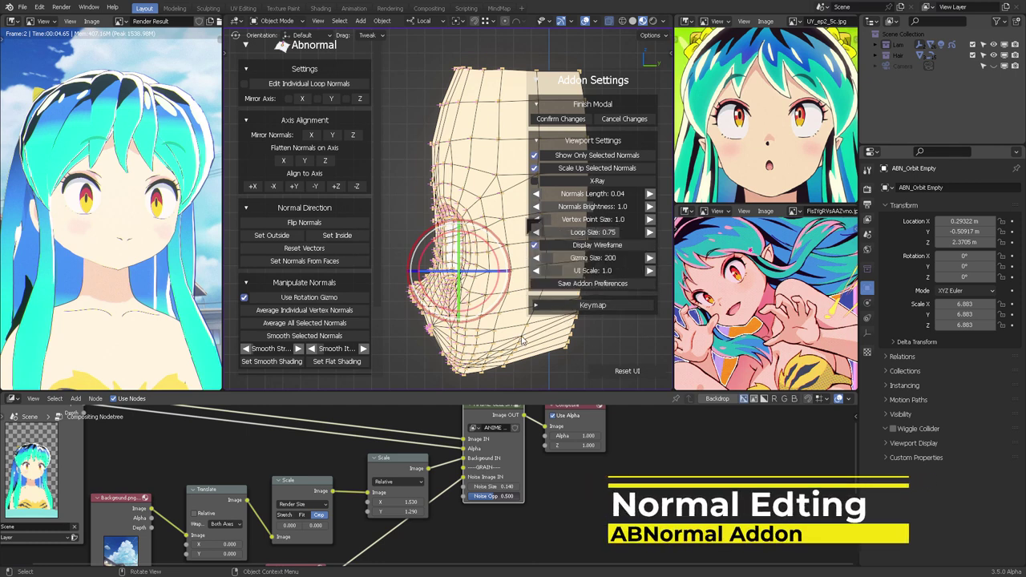
Set the Abnormal add-on's normals length to 0.13 and confirm the changes to finish normal editing
{"action": "left_click", "coordinate": [650, 194]}
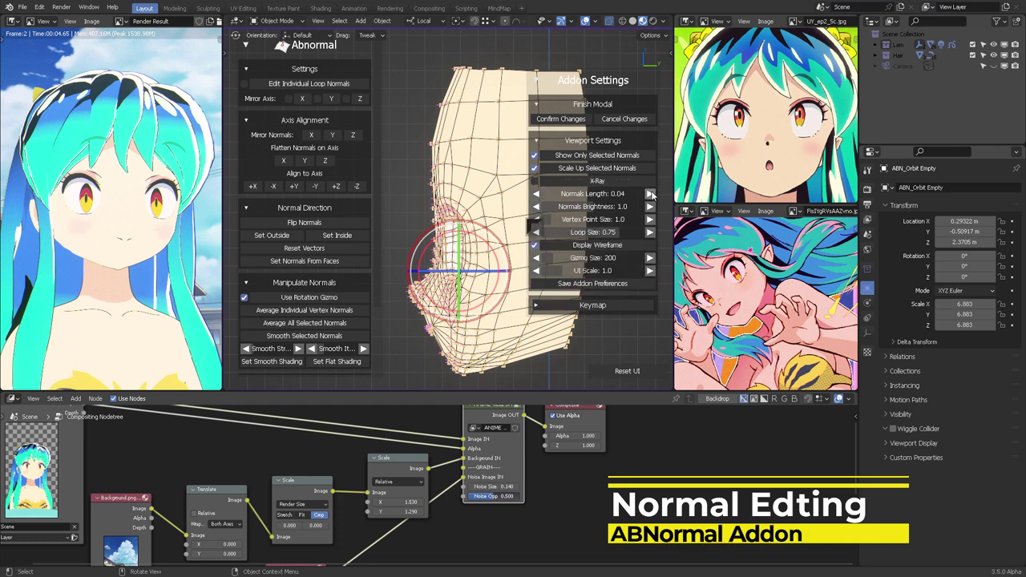
{"action": "left_click", "coordinate": [650, 194]}
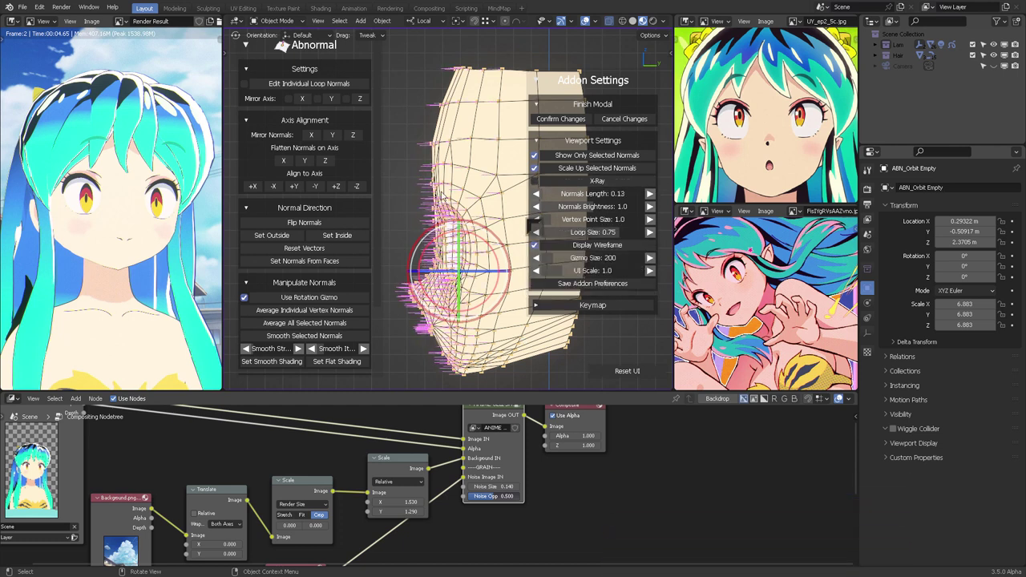
{"action": "left_click", "coordinate": [561, 118]}
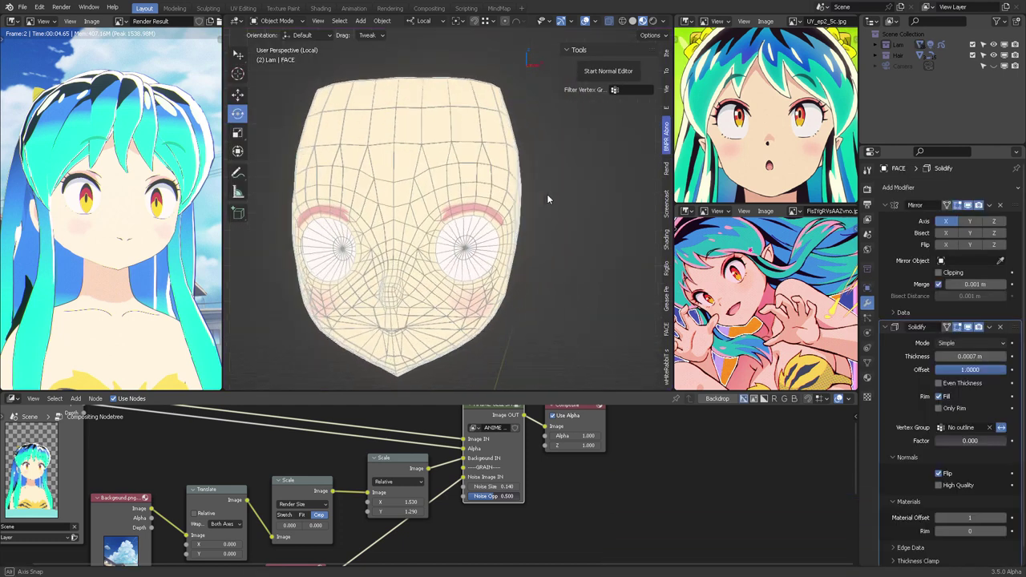
Put the face mesh in Edit Mode and display its normals in the viewport overlays
{"action": "key", "text": "ctrl+Tab"}
{"action": "left_click", "coordinate": [590, 183]}
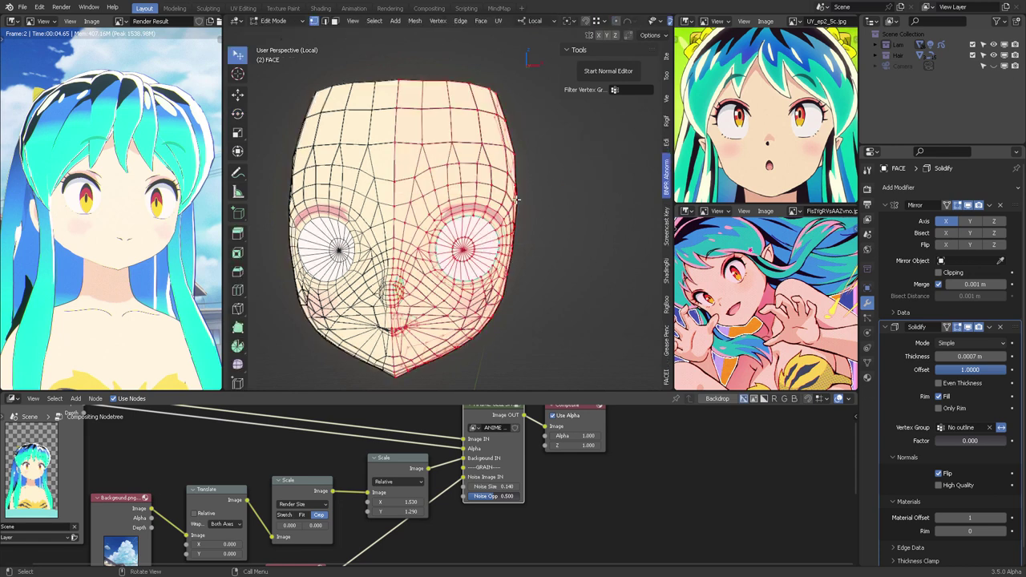
{"action": "scroll", "coordinate": [627, 21], "scroll_direction": "down", "scroll_amount": 3}
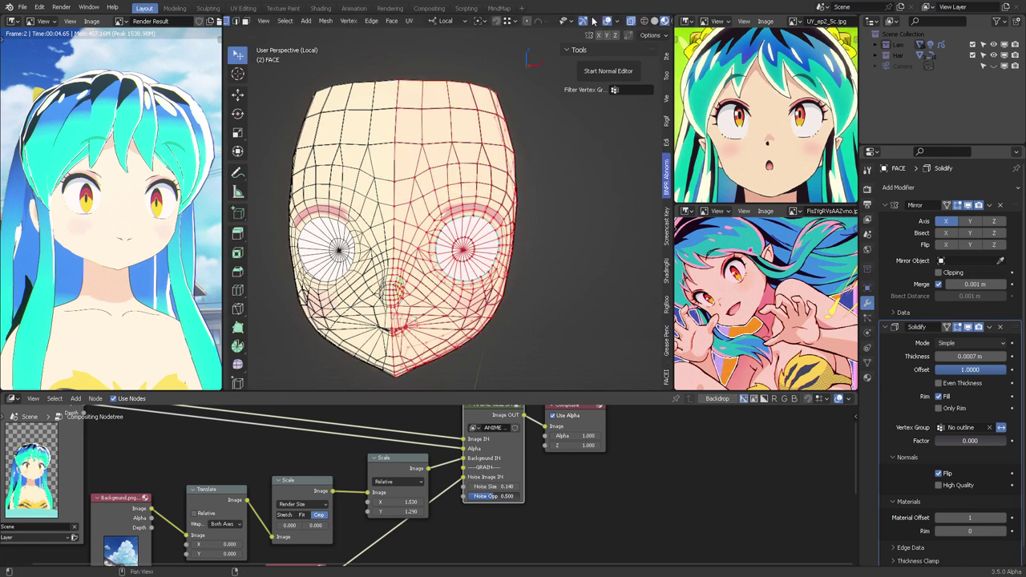
{"action": "left_click", "coordinate": [616, 21]}
{"action": "left_click", "coordinate": [564, 454]}
{"action": "middle_click_drag", "start_coordinate": [491, 344], "coordinate": [481, 268]}
{"action": "scroll", "coordinate": [474, 226], "scroll_direction": "up", "scroll_amount": 2}
{"action": "middle_click_drag", "start_coordinate": [405, 178], "coordinate": [490, 183]}
{"action": "middle_click_drag", "start_coordinate": [439, 255], "coordinate": [435, 201]}
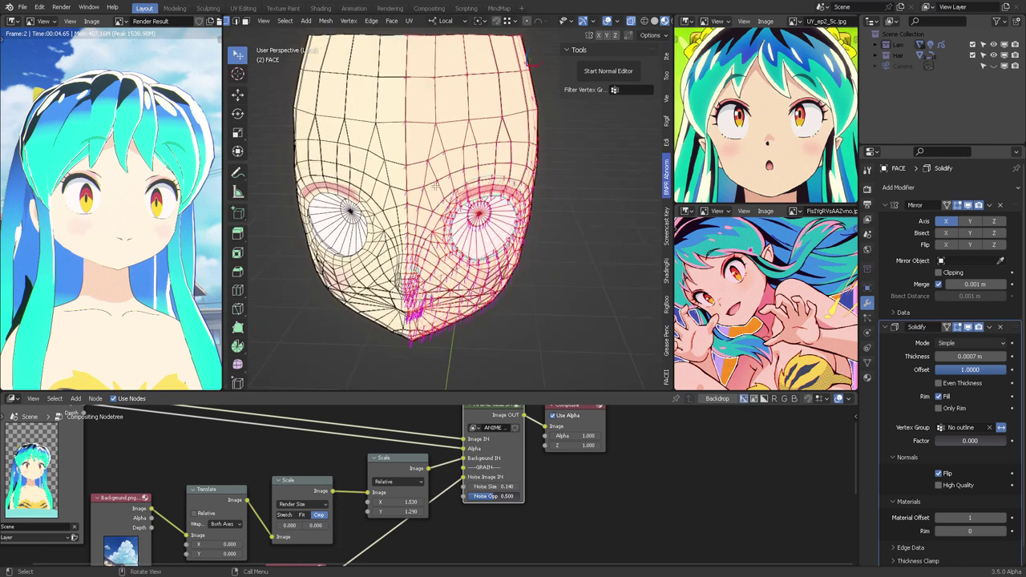
{"action": "key", "text": "KP_1"}
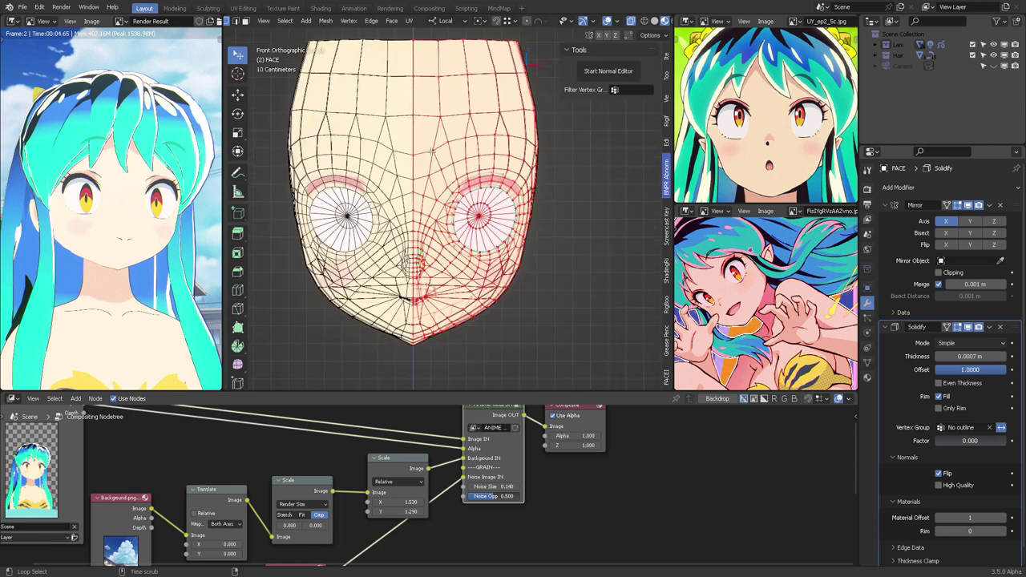
Box-select the unmirrored half of the face mesh from the front view and check its normals
{"action": "scroll", "coordinate": [431, 150], "scroll_direction": "down", "scroll_amount": 1}
{"action": "left_click_drag", "start_coordinate": [429, 59], "coordinate": [565, 348]}
{"action": "middle_click_drag", "start_coordinate": [540, 307], "coordinate": [431, 246]}
{"action": "key", "text": "KP_1"}
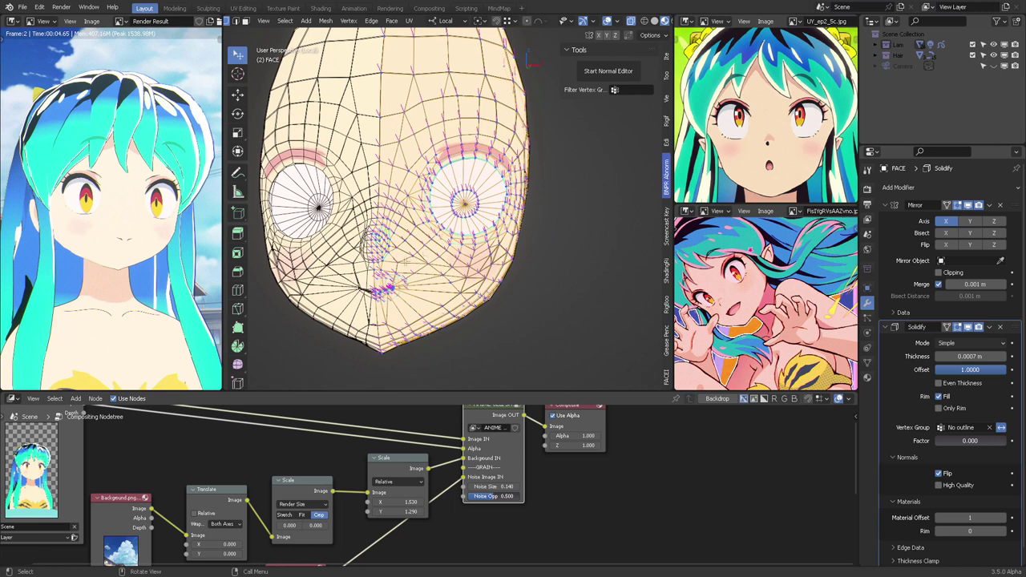
Turn off the Solidify modifier's display in the viewport for the face mesh
{"action": "left_click", "coordinate": [957, 327]}
{"action": "middle_click_drag", "start_coordinate": [545, 198], "coordinate": [529, 191]}
{"action": "key", "text": "c"}
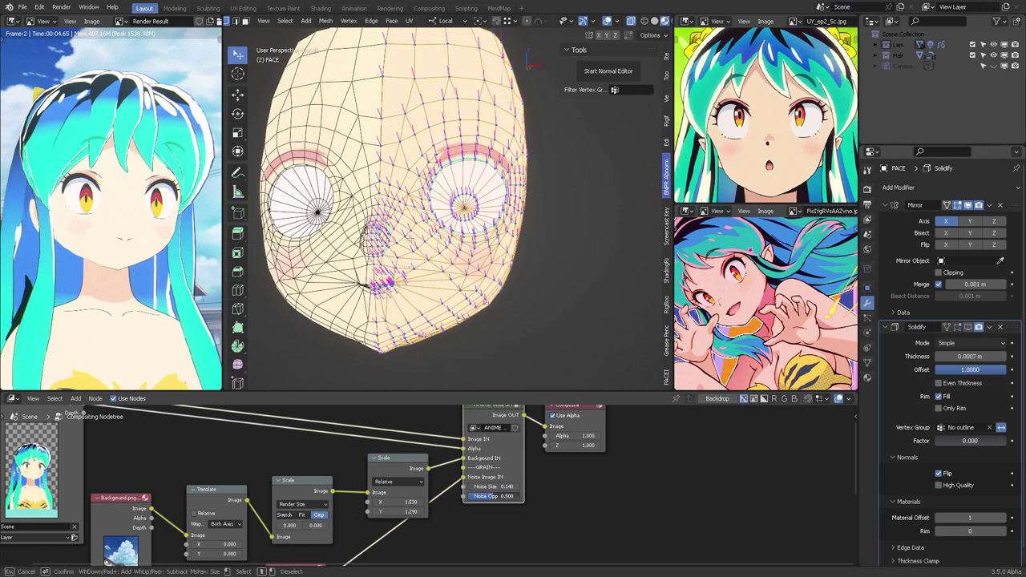
{"action": "key", "text": "Escape"}
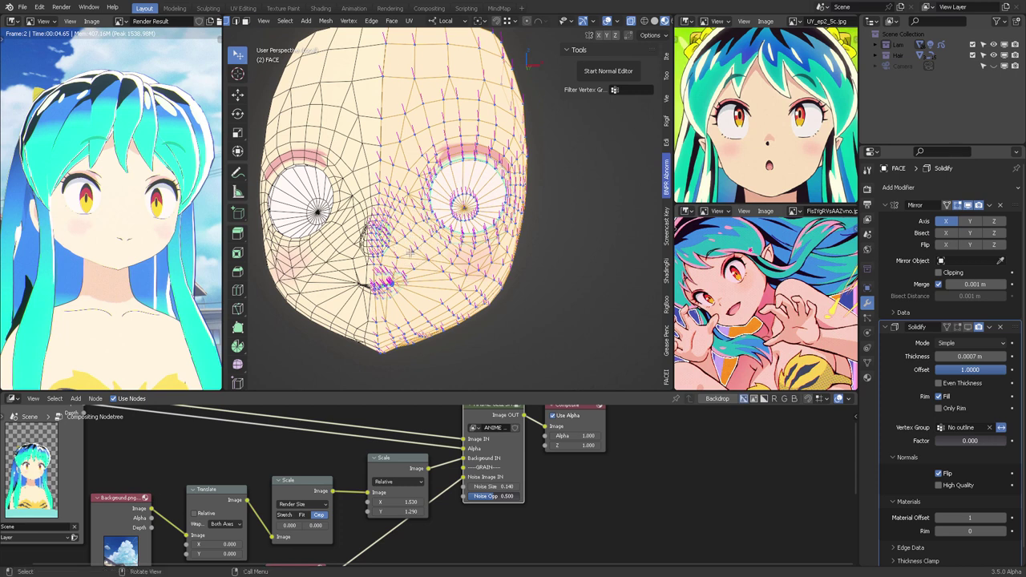
{"action": "key", "text": "3"}
{"action": "key", "text": "x"}
{"action": "key", "text": "Escape"}
{"action": "key", "text": "c"}
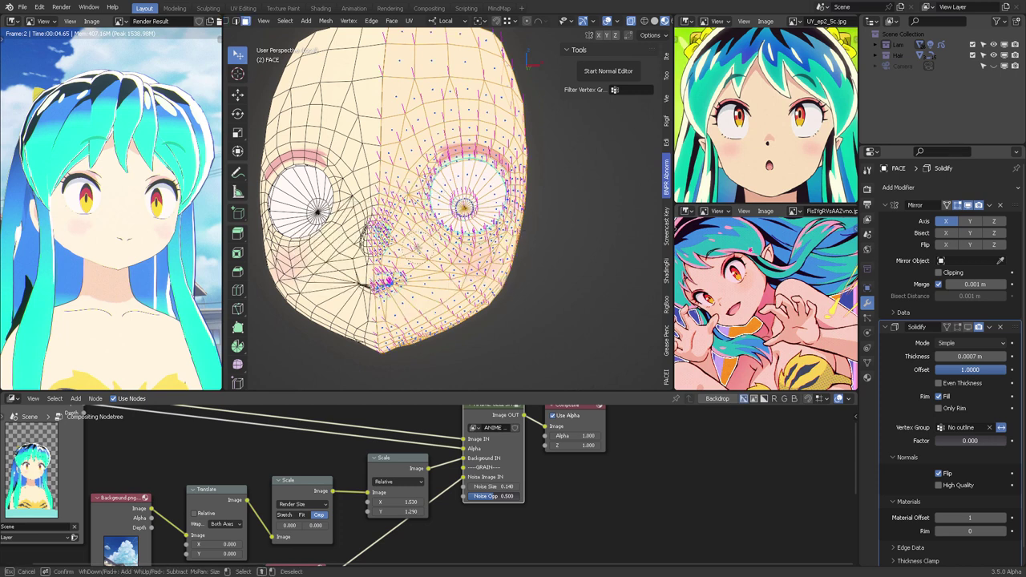
{"action": "mouse_move", "coordinate": [413, 246]}
{"action": "left_mouse_down"}
{"action": "mouse_move", "coordinate": [412, 226]}
{"action": "mouse_move", "coordinate": [430, 272]}
{"action": "left_mouse_up"}
{"action": "key", "text": "Escape"}
Try to box-select the vertices of the unmirrored face half from the front view and rip them, then clear the selection
{"action": "mouse_move", "coordinate": [430, 247]}
{"action": "middle_mouse_down"}
{"action": "mouse_move", "coordinate": [386, 241]}
{"action": "mouse_move", "coordinate": [430, 245]}
{"action": "middle_mouse_up"}
{"action": "scroll", "coordinate": [429, 245], "scroll_direction": "down", "scroll_amount": 2}
{"action": "key", "text": "KP_1"}
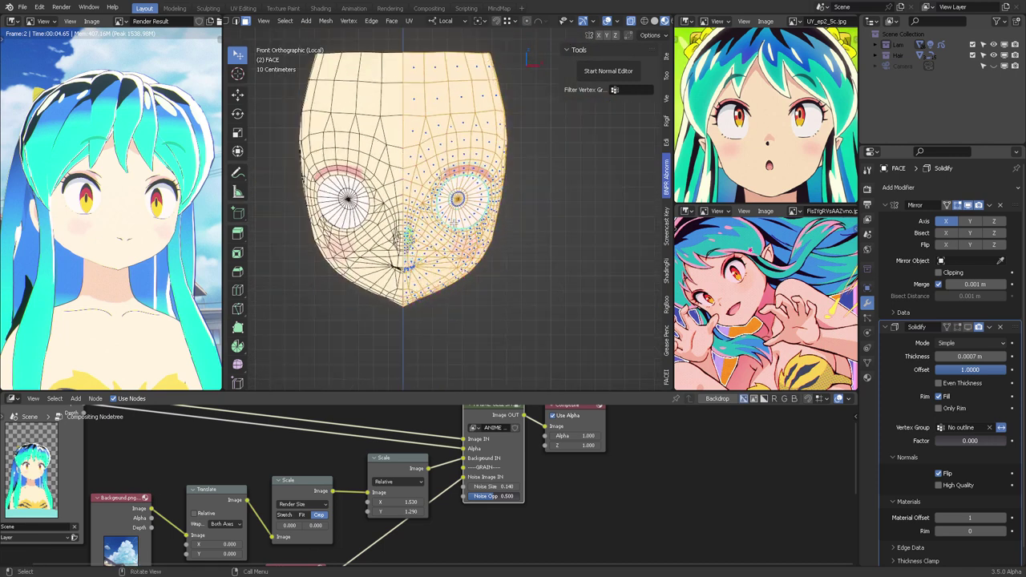
{"action": "key", "text": "1"}
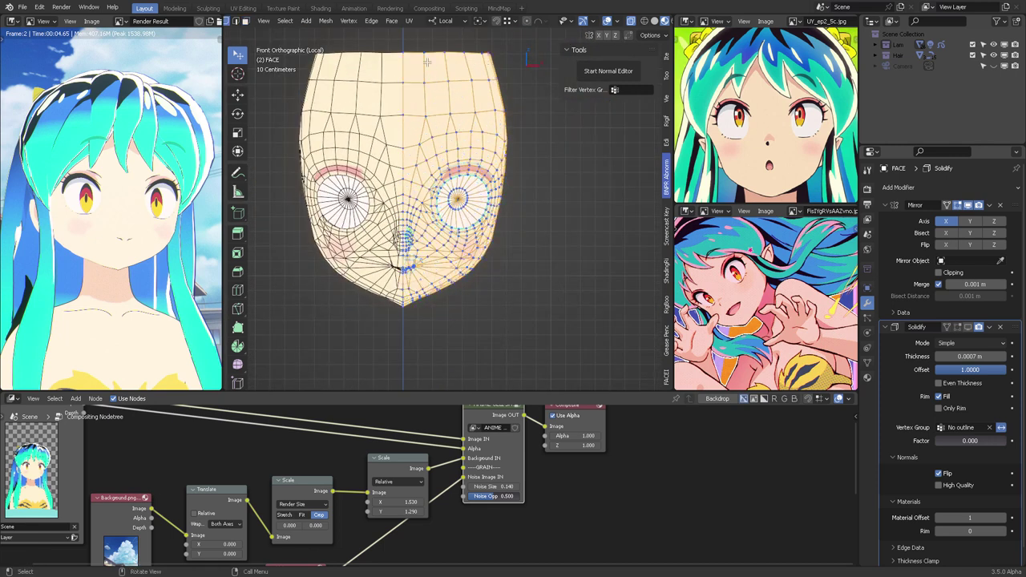
{"action": "key", "text": "b"}
{"action": "left_click_drag", "start_coordinate": [414, 45], "coordinate": [525, 368]}
{"action": "scroll", "coordinate": [396, 160], "scroll_direction": "up", "scroll_amount": 4}
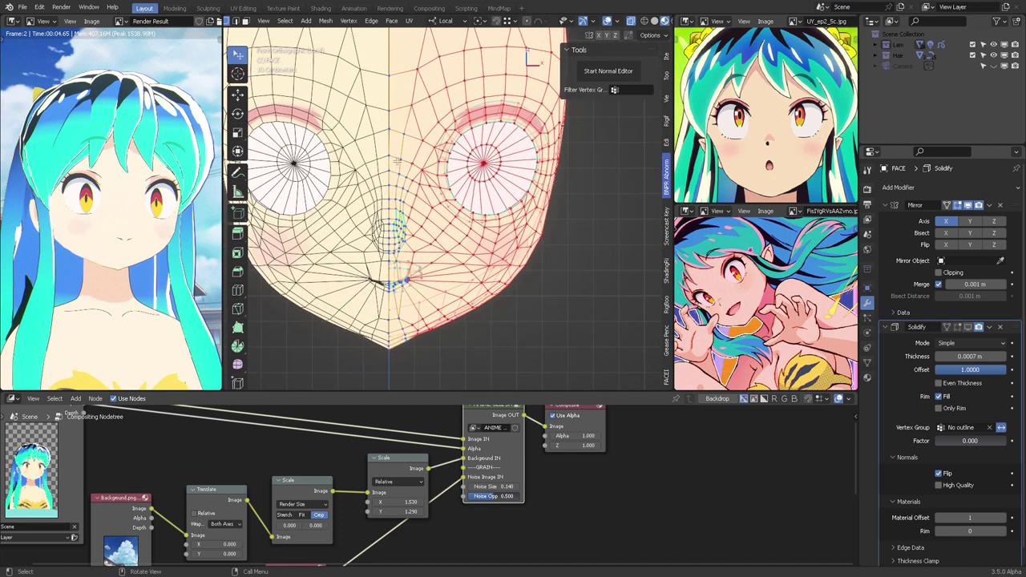
{"action": "key", "text": "v"}
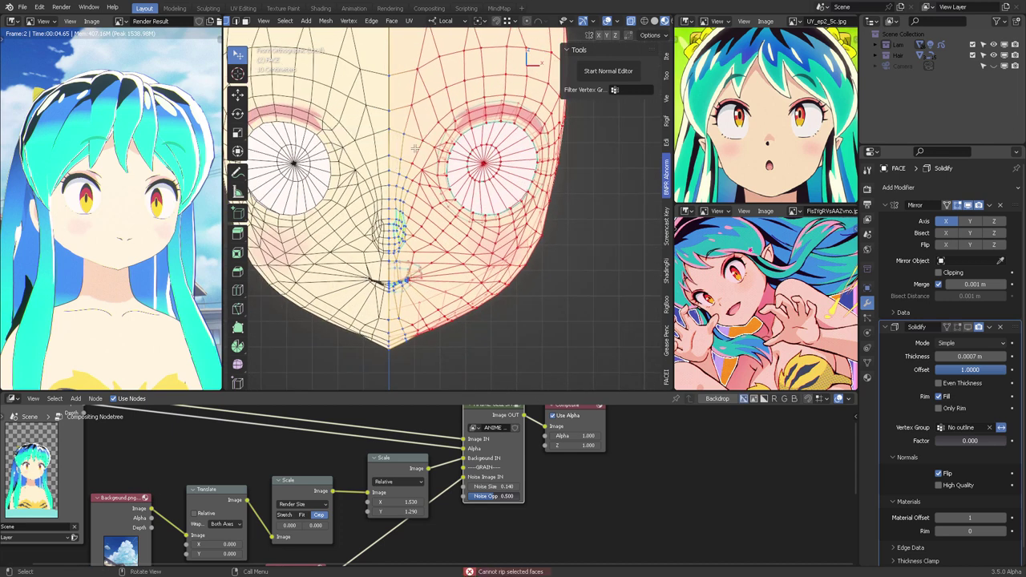
{"action": "key", "text": "alt+a"}
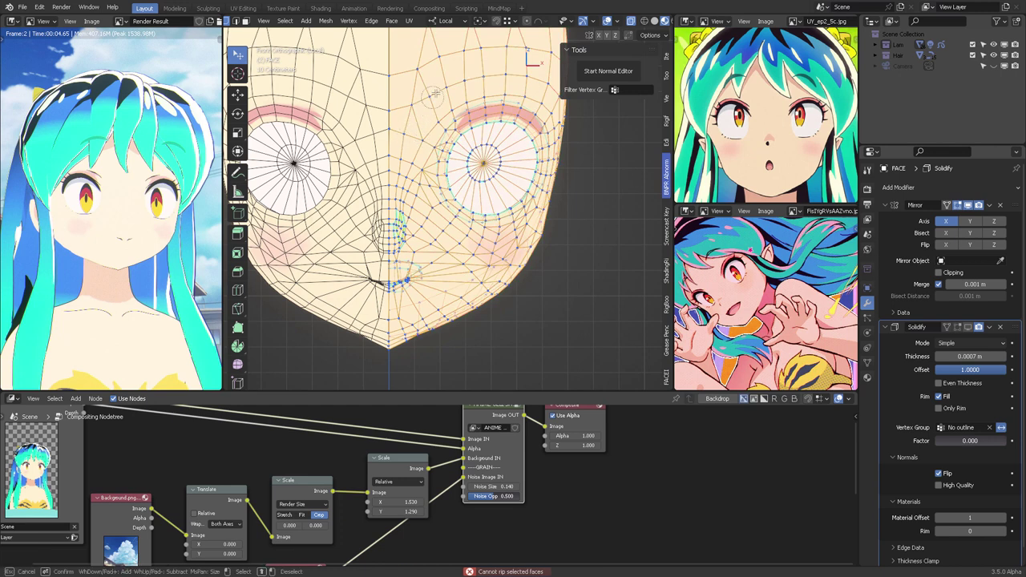
Box-select the unmirrored half's vertices from the front view, including nose and mouth but excluding the centre line
{"action": "scroll", "coordinate": [447, 166], "scroll_direction": "down", "scroll_amount": 3}
{"action": "middle_click_drag", "start_coordinate": [446, 166], "coordinate": [426, 189], "text": "shift"}
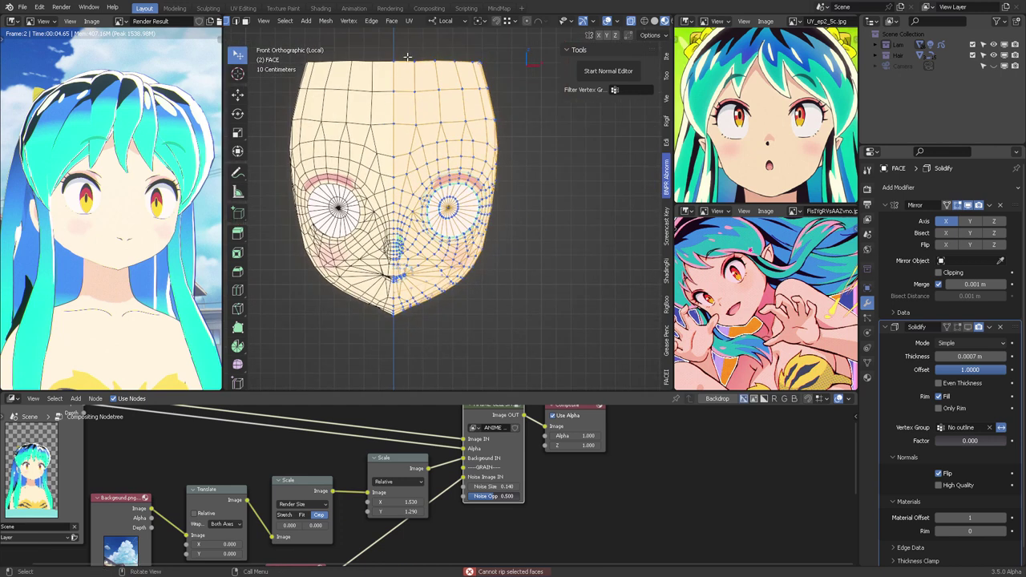
{"action": "key", "text": "shift+b"}
{"action": "left_click_drag", "start_coordinate": [400, 48], "coordinate": [548, 345]}
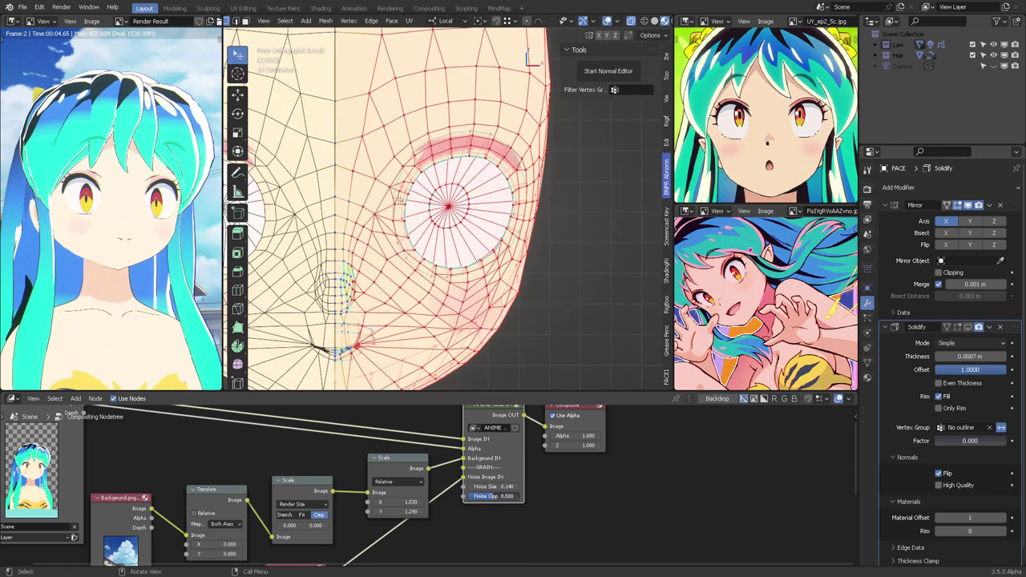
{"action": "middle_click_drag", "start_coordinate": [332, 182], "coordinate": [402, 113], "text": "shift"}
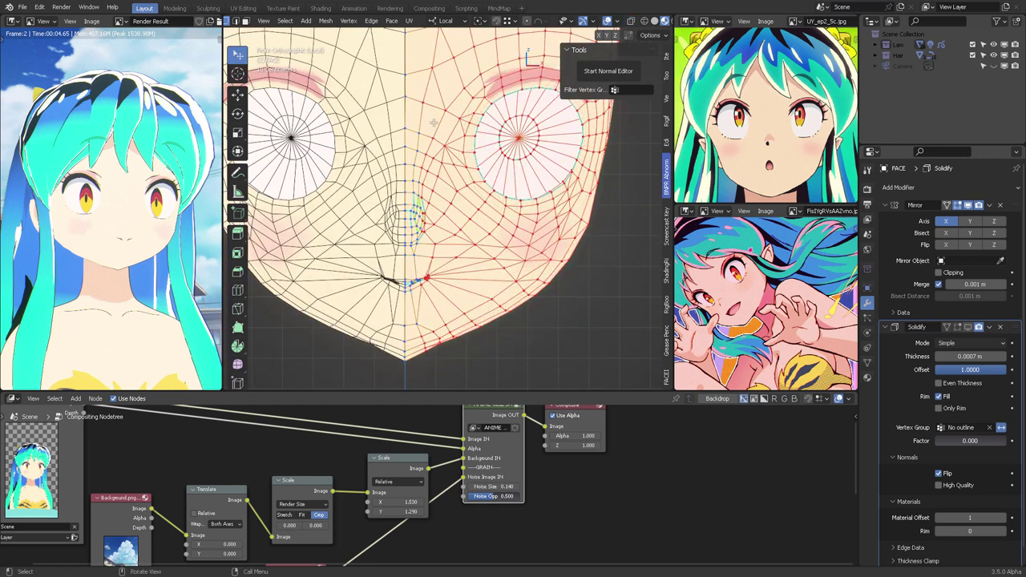
{"action": "key", "text": "b"}
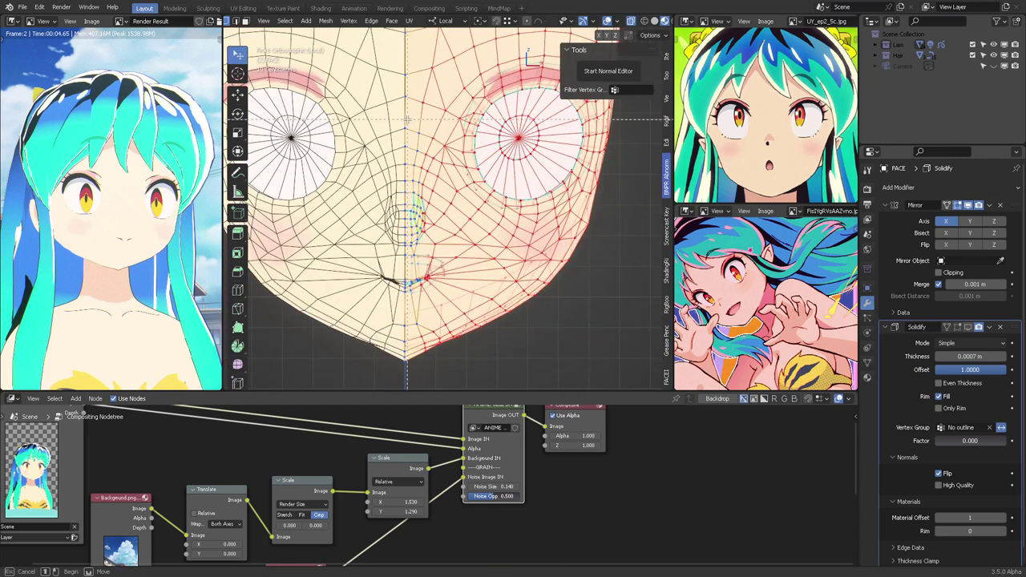
{"action": "left_click_drag", "start_coordinate": [447, 315], "coordinate": [471, 372]}
{"action": "scroll", "coordinate": [475, 253], "scroll_direction": "down", "scroll_amount": 2}
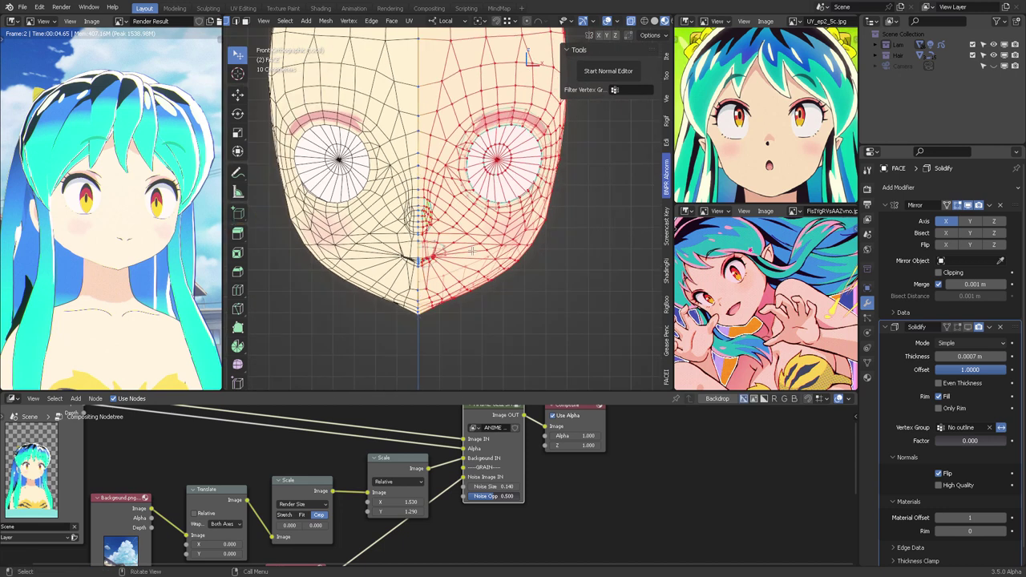
Start the Abnormal normal editor on the selected vertices in the top view and hide Blender's own viewport gizmos
{"action": "middle_click_drag", "start_coordinate": [472, 182], "coordinate": [417, 261], "text": "shift"}
{"action": "key", "text": "KP_7"}
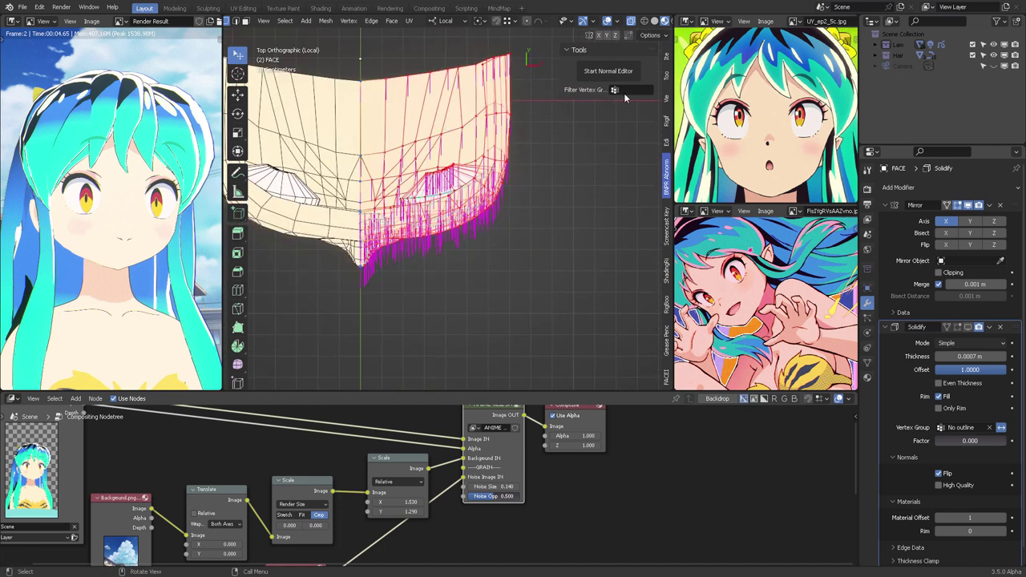
{"action": "left_click", "coordinate": [616, 73]}
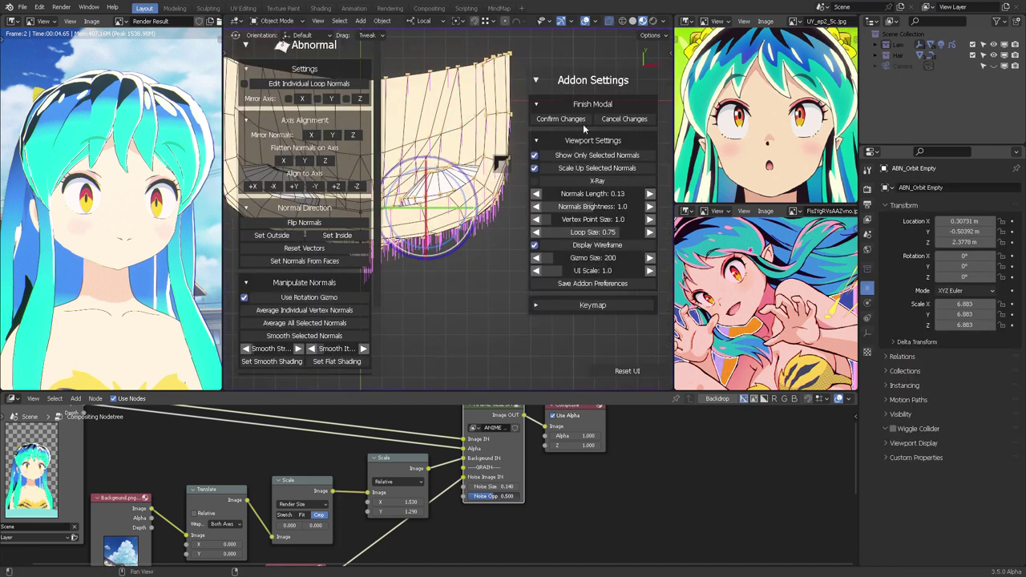
{"action": "left_click", "coordinate": [565, 22]}
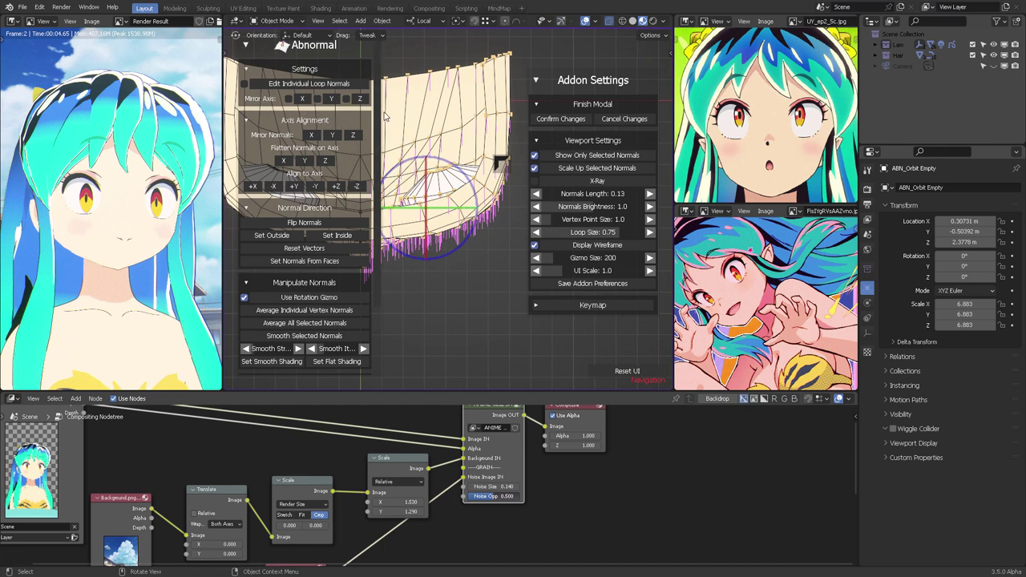
Widen the 3D viewport, rotate the selected normals outward toward the side of the face, and confirm the changes
{"action": "left_click_drag", "start_coordinate": [379, 116], "coordinate": [340, 117]}
{"action": "left_click_drag", "start_coordinate": [223, 119], "coordinate": [170, 120]}
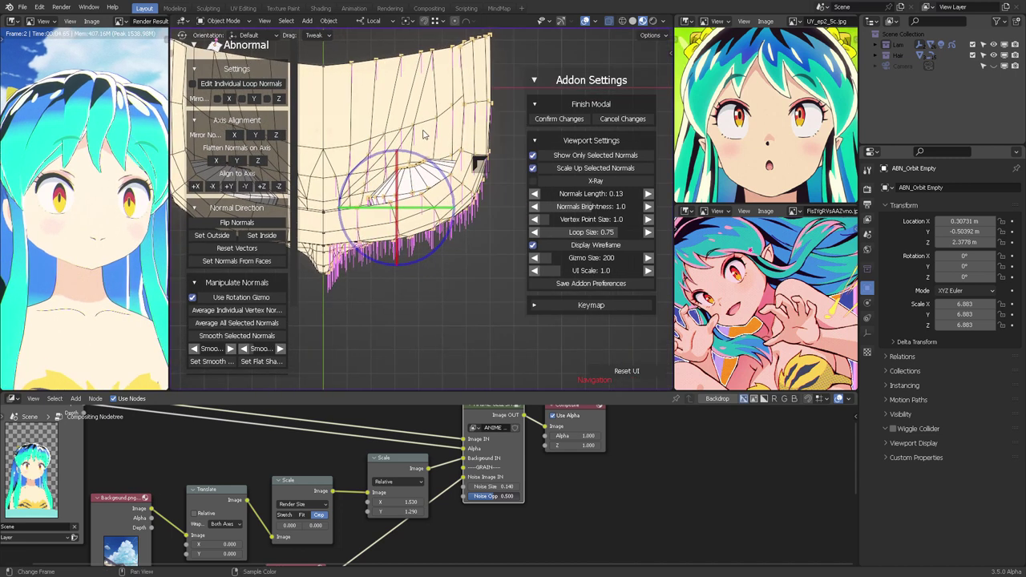
{"action": "left_click_drag", "start_coordinate": [427, 161], "coordinate": [381, 142]}
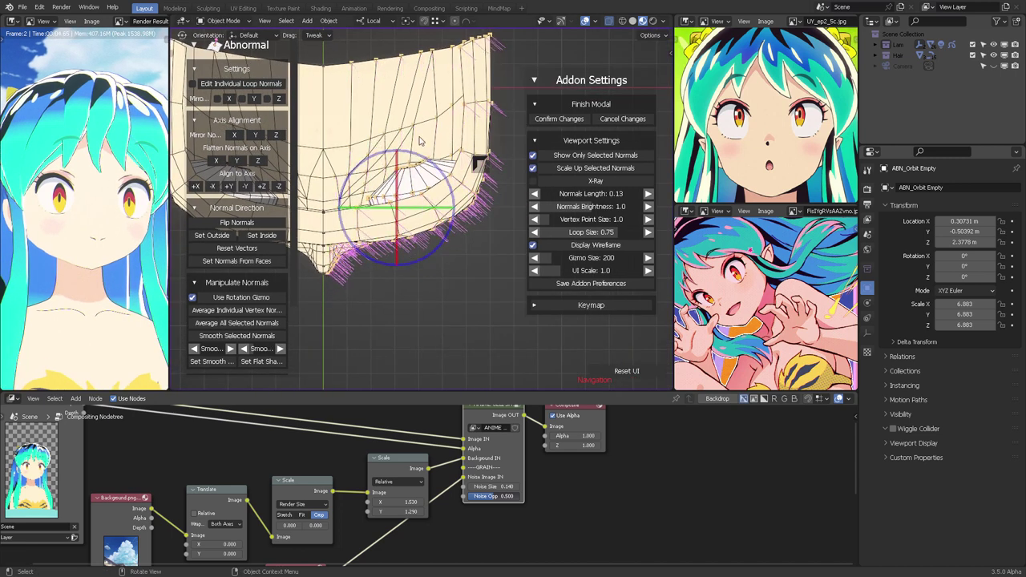
{"action": "left_click", "coordinate": [559, 118]}
Return to Edit Mode and face-select the rear strip of faces running down the side of the head
{"action": "mouse_move", "coordinate": [487, 161]}
{"action": "middle_mouse_down"}
{"action": "mouse_move", "coordinate": [481, 120]}
{"action": "mouse_move", "coordinate": [476, 150]}
{"action": "mouse_move", "coordinate": [495, 143]}
{"action": "middle_mouse_up"}
{"action": "key", "text": "ctrl+Tab"}
{"action": "left_click", "coordinate": [547, 145]}
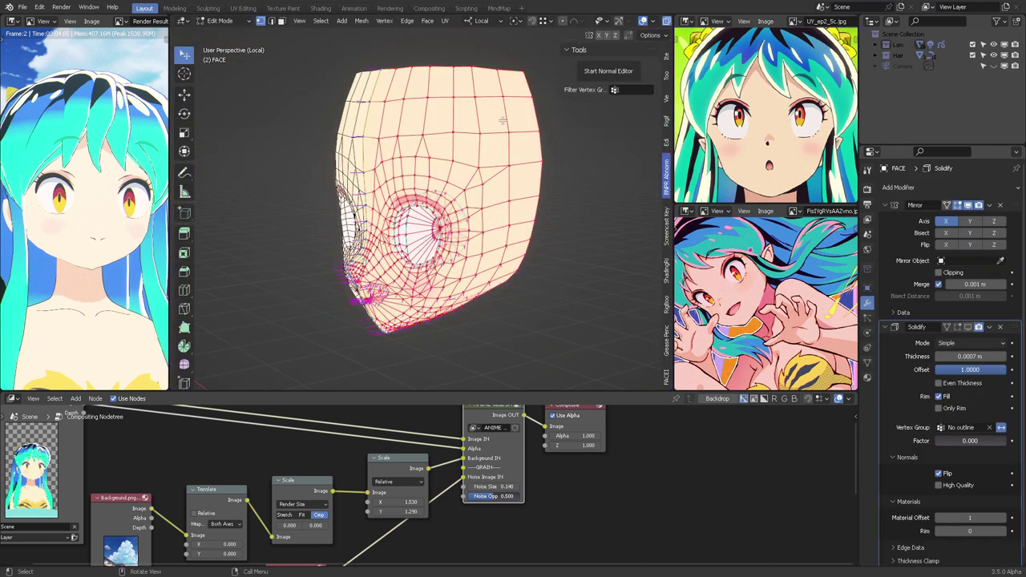
{"action": "key", "text": "3"}
{"action": "left_click", "coordinate": [493, 89]}
{"action": "key", "text": "c"}
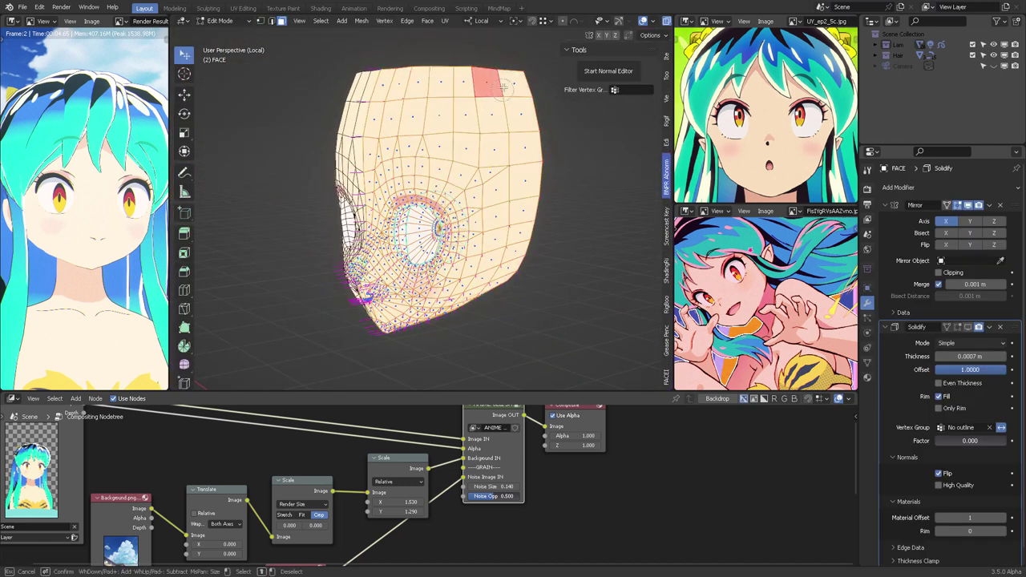
{"action": "mouse_move", "coordinate": [501, 112]}
{"action": "left_mouse_down"}
{"action": "mouse_move", "coordinate": [519, 85]}
{"action": "mouse_move", "coordinate": [492, 189]}
{"action": "left_mouse_up"}
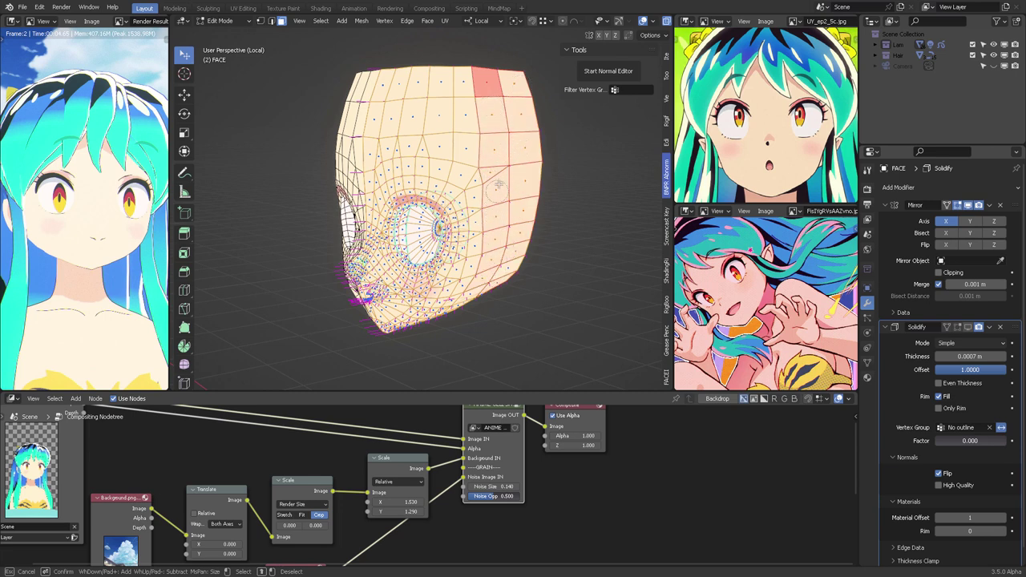
{"action": "right_click", "coordinate": [504, 207]}
{"action": "middle_click_drag", "start_coordinate": [505, 206], "coordinate": [491, 289]}
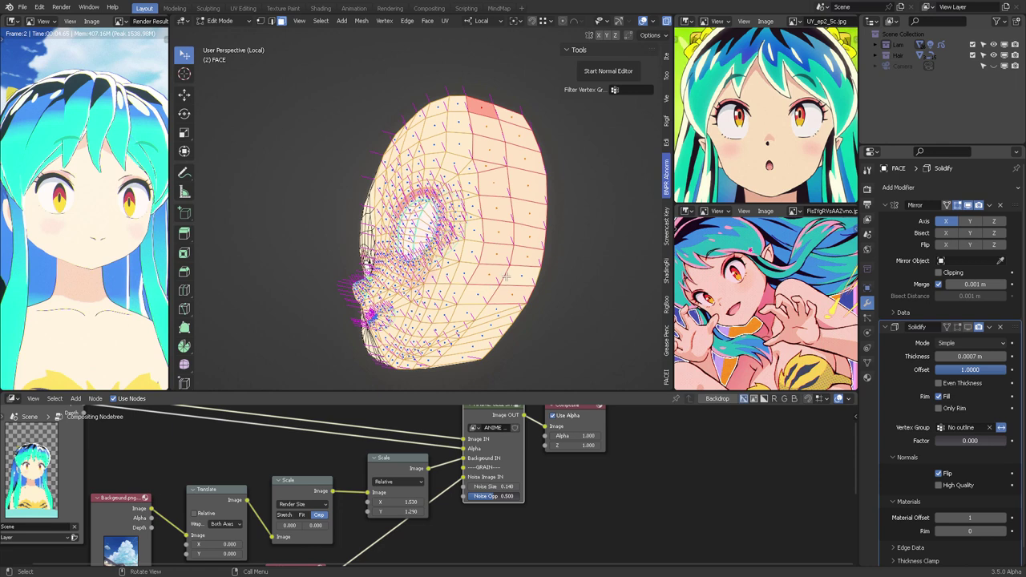
{"action": "key", "text": "c"}
{"action": "right_click", "coordinate": [518, 275]}
{"action": "left_click", "coordinate": [504, 293], "text": "shift"}
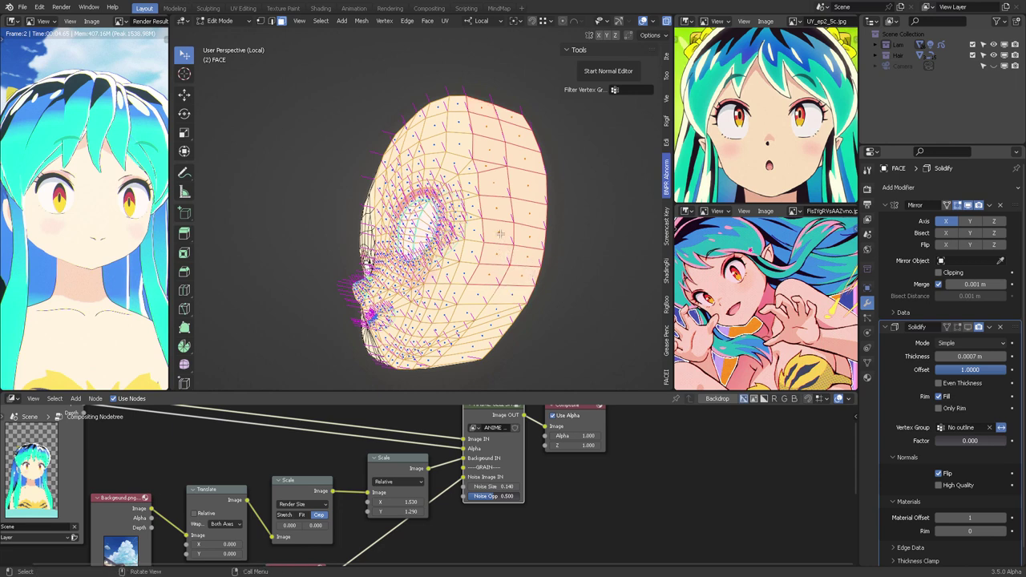
{"action": "middle_click_drag", "start_coordinate": [500, 233], "coordinate": [526, 268]}
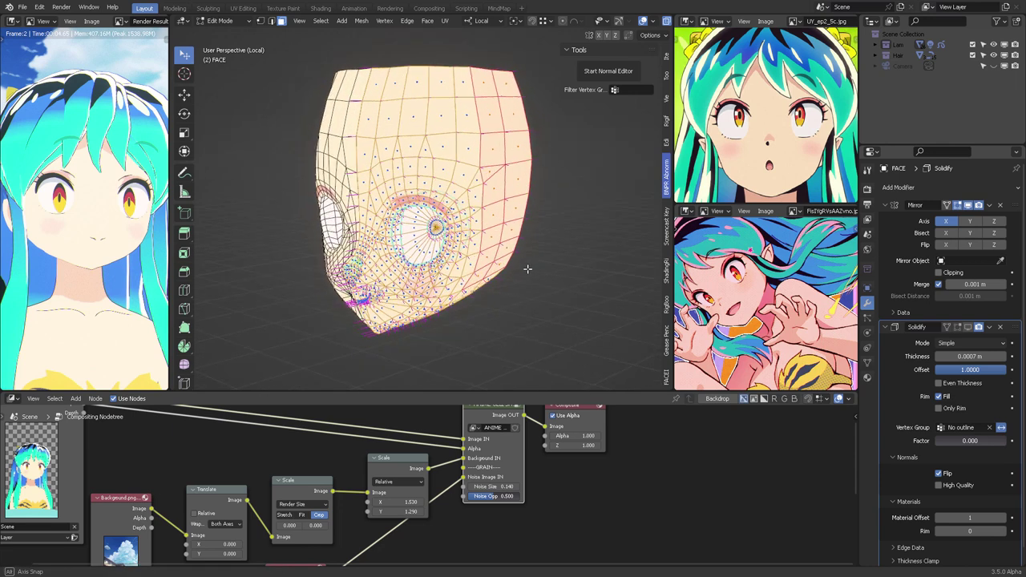
In the normal editor, align the rear strip's normals to +X, rotate them slightly toward the back, and confirm
{"action": "left_click", "coordinate": [608, 71]}
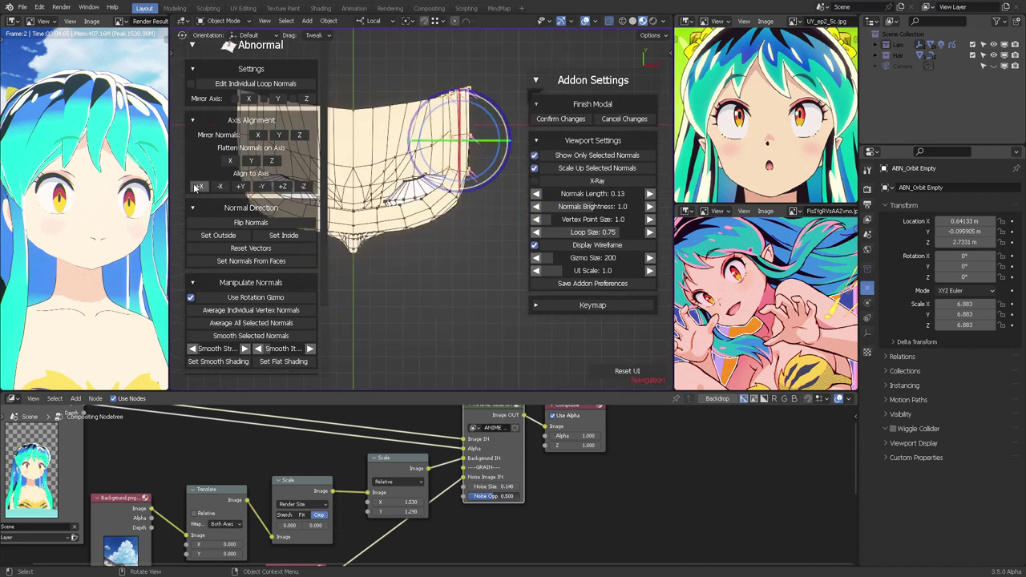
{"action": "left_click", "coordinate": [561, 22]}
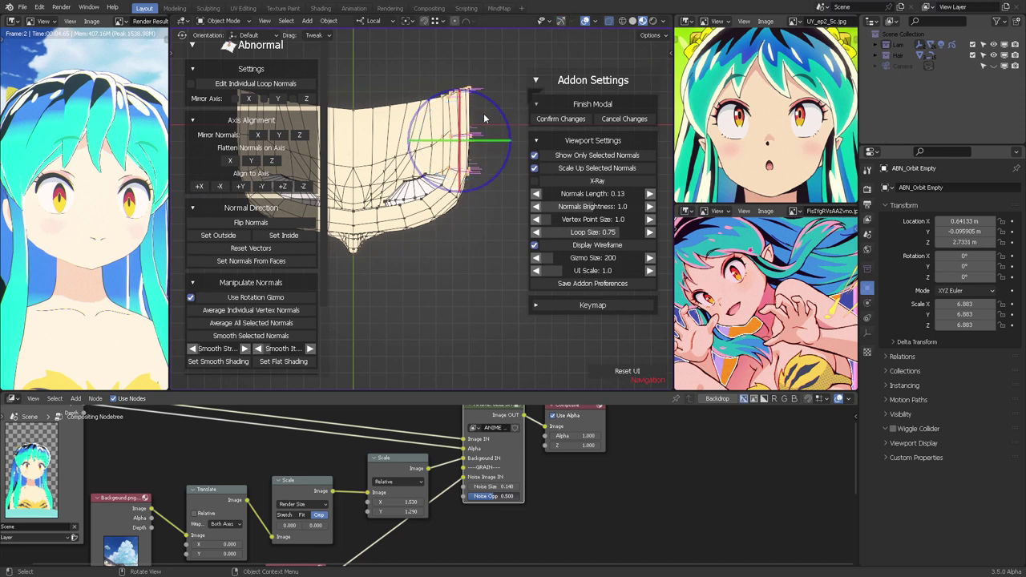
{"action": "left_click_drag", "start_coordinate": [498, 98], "coordinate": [498, 97]}
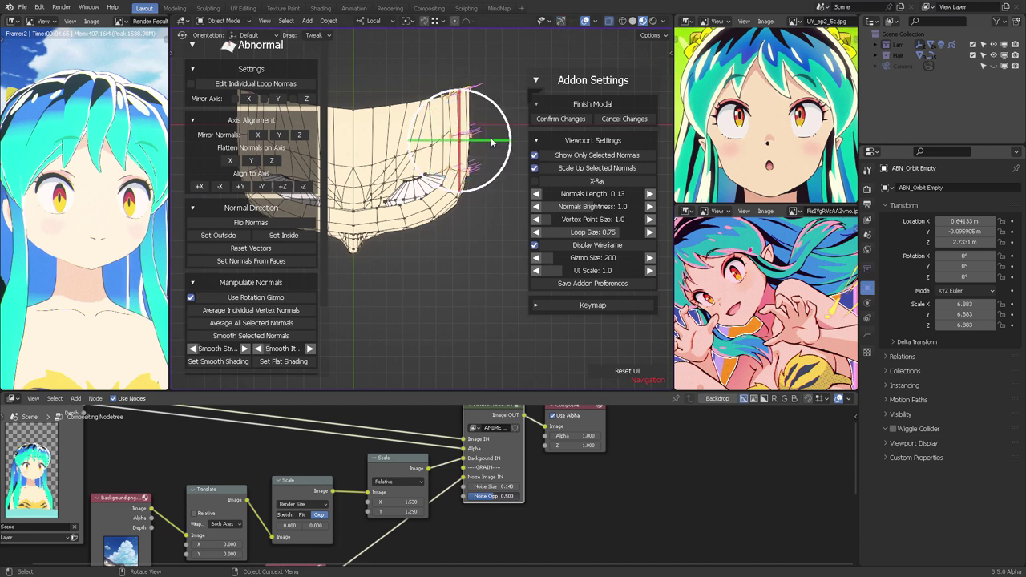
{"action": "middle_click_drag", "start_coordinate": [492, 176], "coordinate": [533, 121]}
{"action": "left_click", "coordinate": [549, 118]}
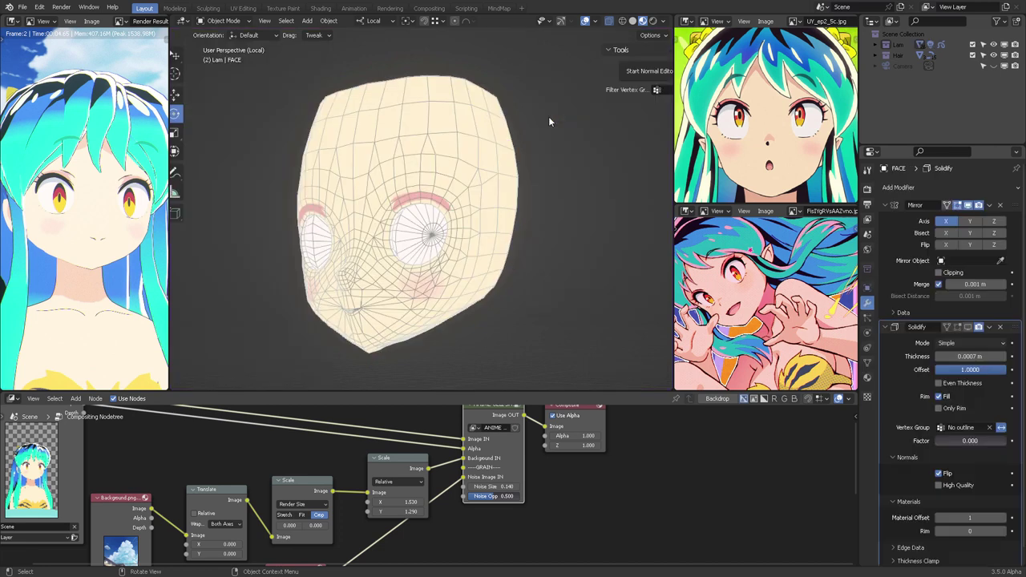
Return to Edit Mode and select several faces along the lower jaw edge for normal editing
{"action": "middle_click_drag", "start_coordinate": [513, 212], "coordinate": [453, 235]}
{"action": "key", "text": "ctrl+Tab"}
{"action": "left_click", "coordinate": [533, 218]}
{"action": "left_click", "coordinate": [490, 308], "text": "shift"}
{"action": "left_click", "coordinate": [486, 317], "text": "shift"}
{"action": "left_click", "coordinate": [465, 318], "text": "shift"}
{"action": "scroll", "coordinate": [511, 202], "scroll_direction": "up", "scroll_amount": 3}
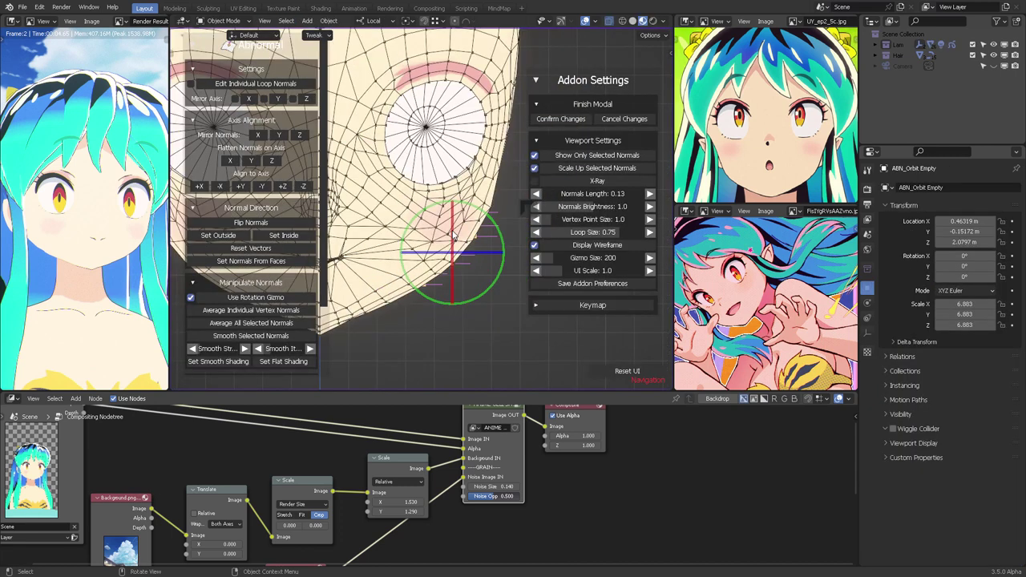
Tilt the jaw faces' normals downward with the rotation gizmo, adjust their rotation about Z, and confirm the changes
{"action": "left_click", "coordinate": [560, 22]}
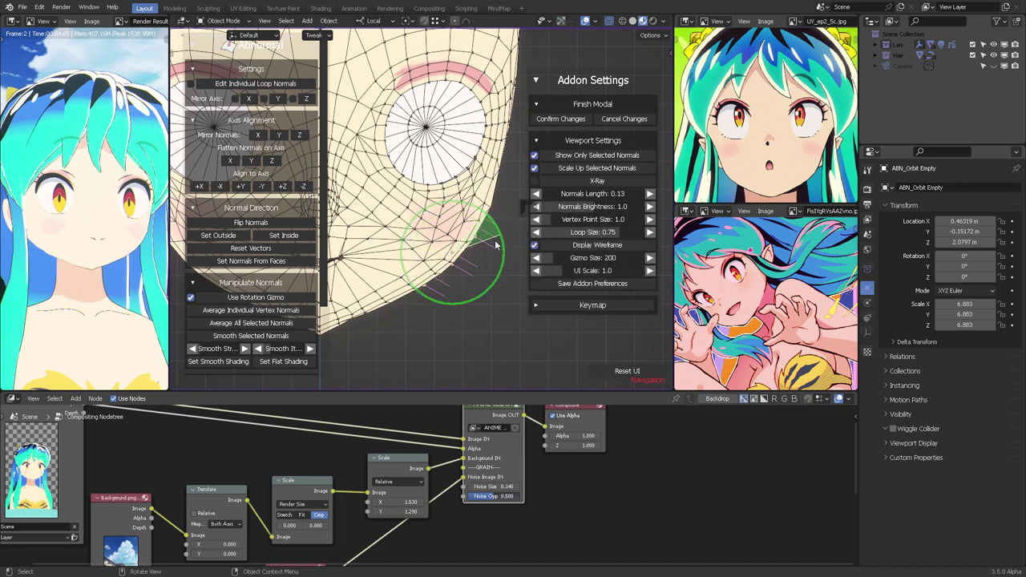
{"action": "left_click_drag", "start_coordinate": [495, 250], "coordinate": [491, 151]}
{"action": "middle_click_drag", "start_coordinate": [490, 150], "coordinate": [436, 180]}
{"action": "scroll", "coordinate": [448, 192], "scroll_direction": "down", "scroll_amount": 3}
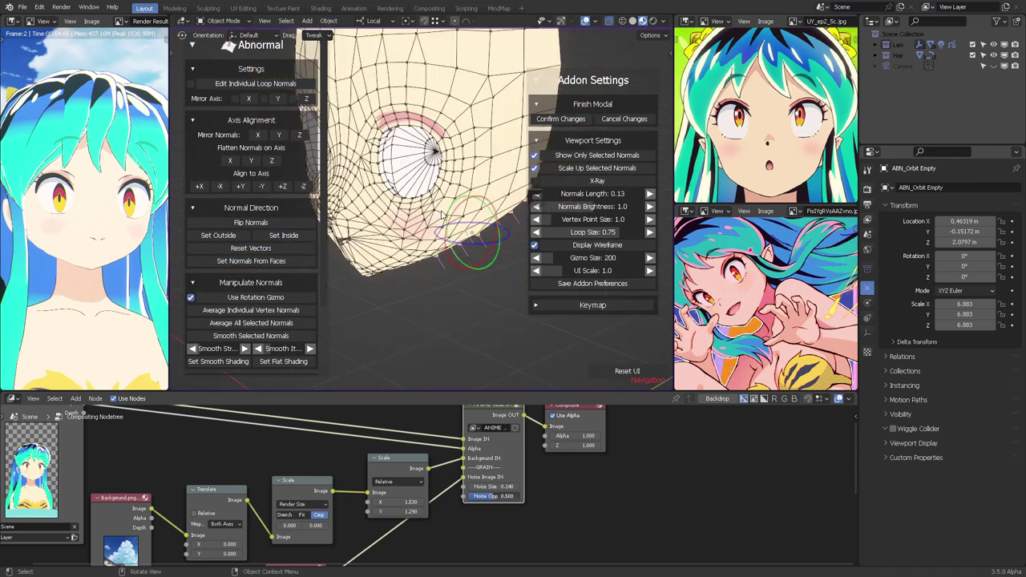
{"action": "middle_click_drag", "start_coordinate": [497, 236], "coordinate": [442, 260]}
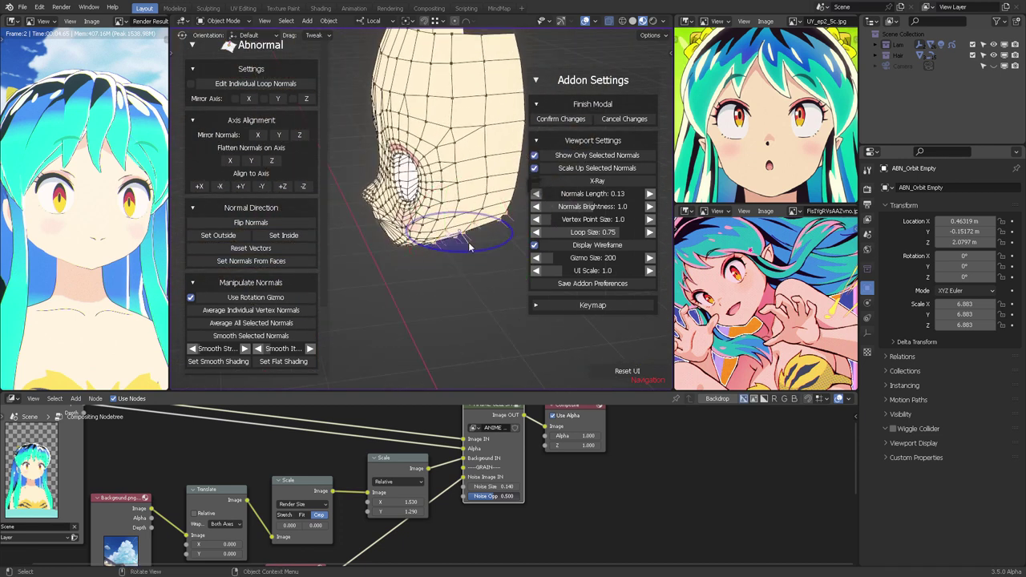
{"action": "left_click_drag", "start_coordinate": [470, 247], "coordinate": [463, 243]}
{"action": "mouse_move", "coordinate": [463, 243]}
{"action": "middle_mouse_down"}
{"action": "mouse_move", "coordinate": [490, 202]}
{"action": "mouse_move", "coordinate": [450, 211]}
{"action": "mouse_move", "coordinate": [437, 227]}
{"action": "mouse_move", "coordinate": [465, 199]}
{"action": "mouse_move", "coordinate": [469, 233]}
{"action": "mouse_move", "coordinate": [466, 210]}
{"action": "mouse_move", "coordinate": [486, 238]}
{"action": "mouse_move", "coordinate": [444, 256]}
{"action": "mouse_move", "coordinate": [481, 245]}
{"action": "middle_mouse_up"}
{"action": "scroll", "coordinate": [471, 243], "scroll_direction": "up", "scroll_amount": 3}
{"action": "left_click", "coordinate": [575, 119]}
Return to Edit Mode and face-select the jaw's underside from the rear corner to the chin
{"action": "key", "text": "ctrl+Tab"}
{"action": "left_click", "coordinate": [513, 257]}
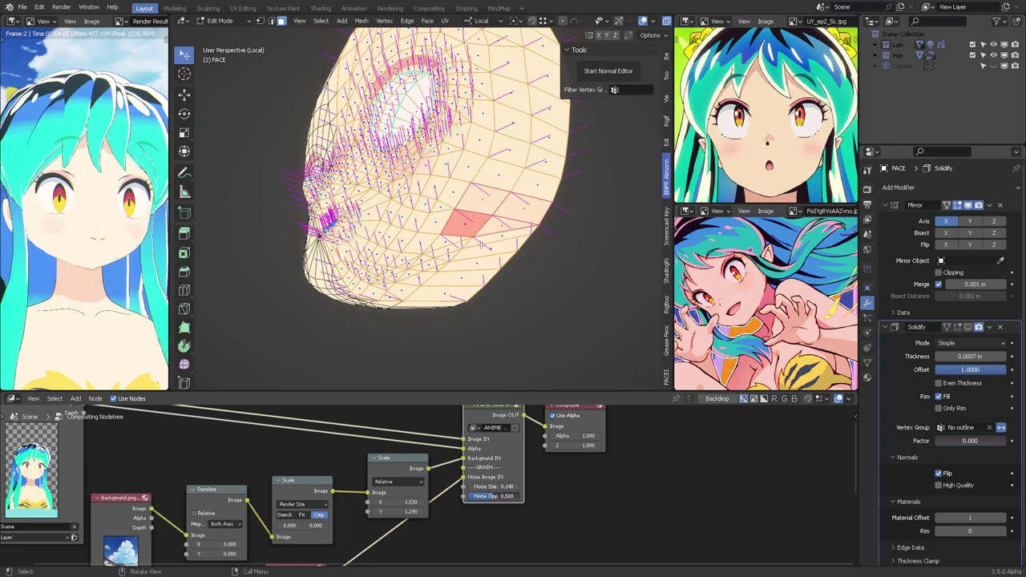
{"action": "left_click", "coordinate": [480, 247]}
{"action": "key", "text": "1"}
{"action": "key", "text": "3"}
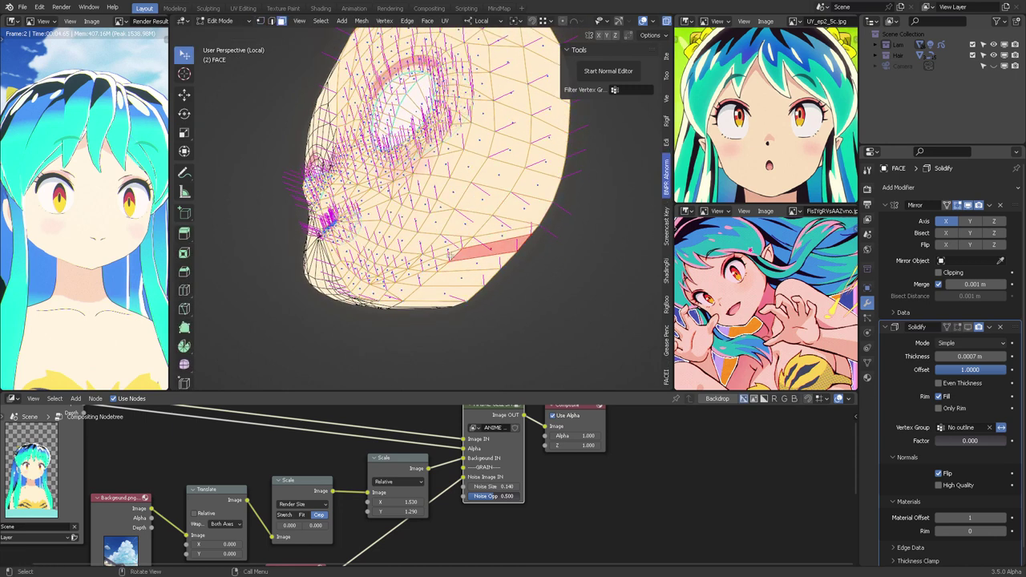
{"action": "left_click", "coordinate": [449, 257], "text": "shift"}
{"action": "scroll", "coordinate": [465, 258], "scroll_direction": "up", "scroll_amount": 2}
{"action": "left_click", "coordinate": [517, 255], "text": "shift"}
{"action": "left_click", "coordinate": [516, 252], "text": "shift"}
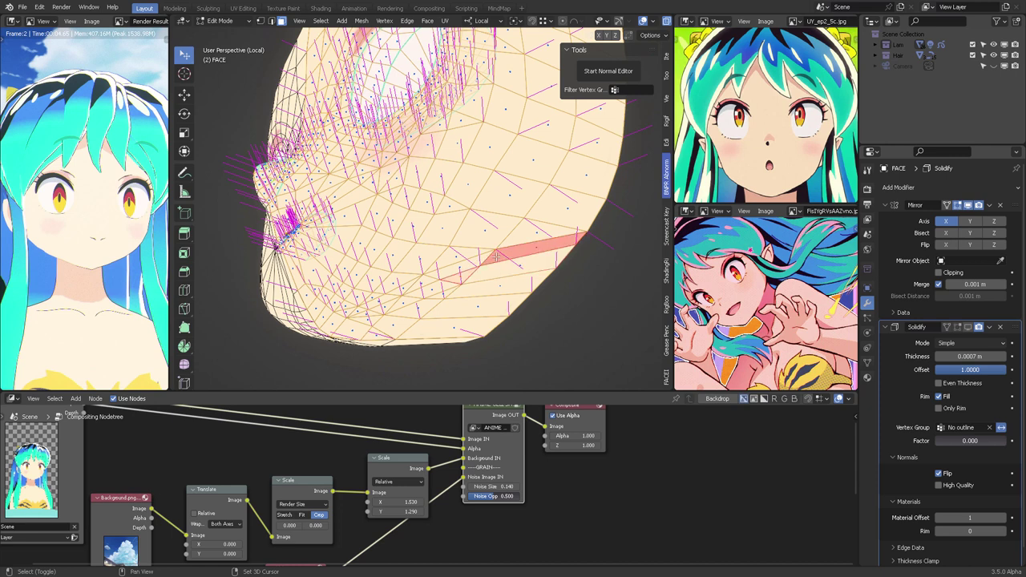
{"action": "left_click", "coordinate": [507, 268], "text": "shift"}
{"action": "left_click", "coordinate": [464, 265], "text": "shift"}
{"action": "key", "text": "c"}
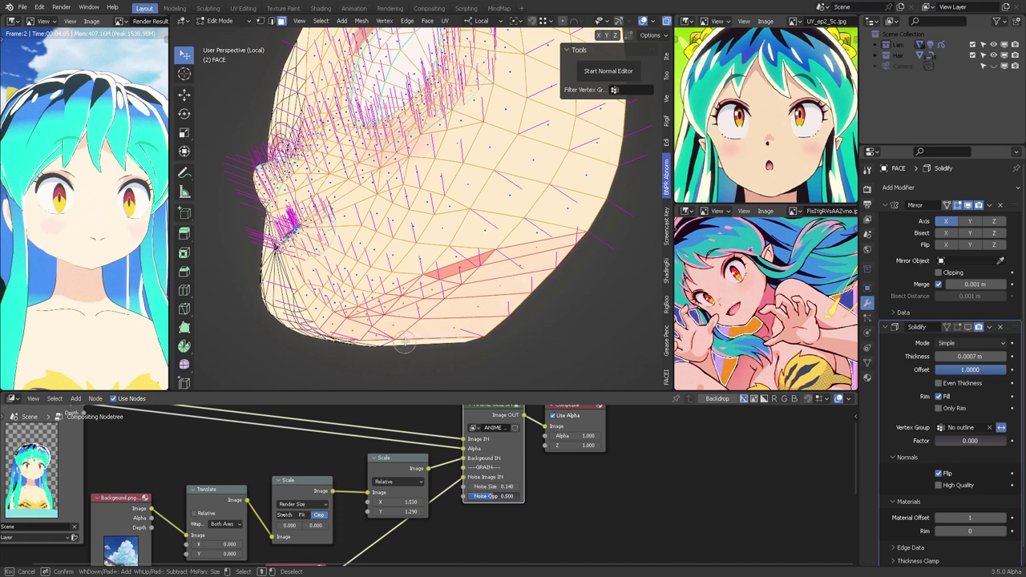
{"action": "key", "text": "Escape"}
Open the jaw underside faces in the normal editor and rotate their normals about Y with the rotation gizmo
{"action": "middle_click_drag", "start_coordinate": [412, 347], "coordinate": [484, 195]}
{"action": "key", "text": "KP_1"}
{"action": "left_click", "coordinate": [608, 70]}
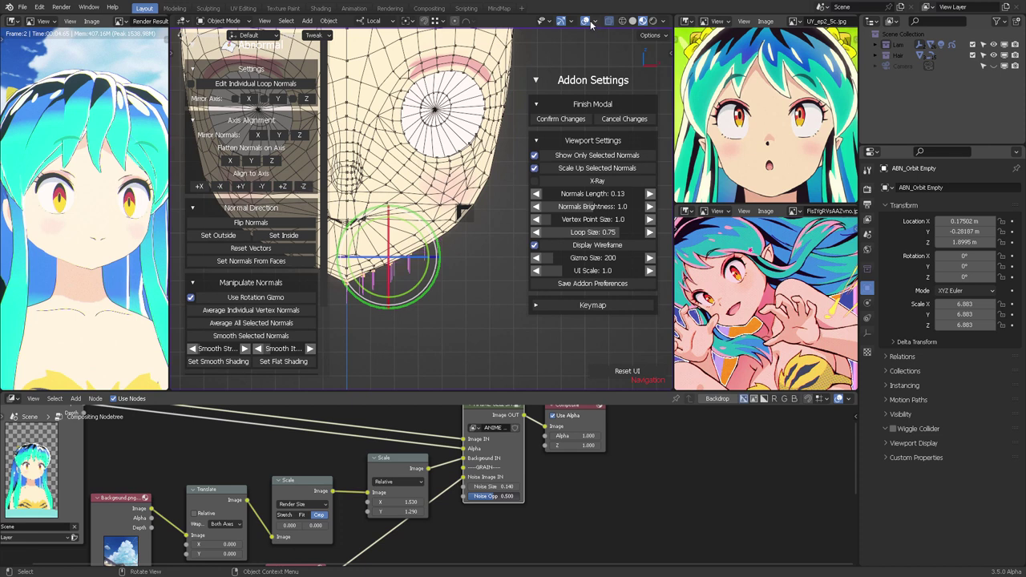
{"action": "left_click_drag", "start_coordinate": [434, 233], "coordinate": [418, 206]}
{"action": "middle_click_drag", "start_coordinate": [415, 206], "coordinate": [414, 230]}
{"action": "left_click_drag", "start_coordinate": [435, 156], "coordinate": [443, 146]}
{"action": "left_click_drag", "start_coordinate": [436, 191], "coordinate": [471, 180]}
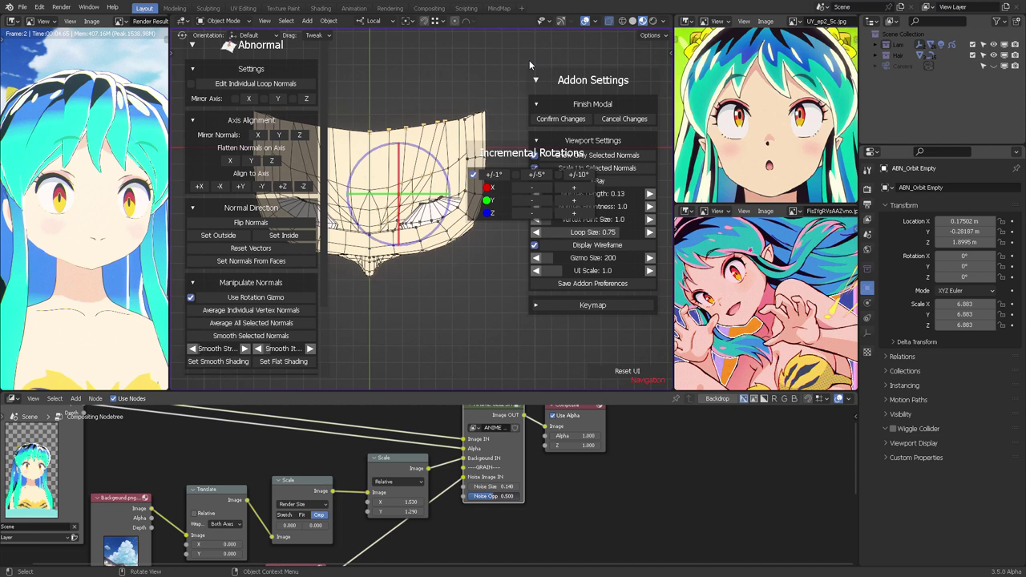
Switch the viewport to wireframe shading, rotate the jaw underside normals about Z, and confirm the changes
{"action": "left_click", "coordinate": [622, 22]}
{"action": "left_click", "coordinate": [610, 22]}
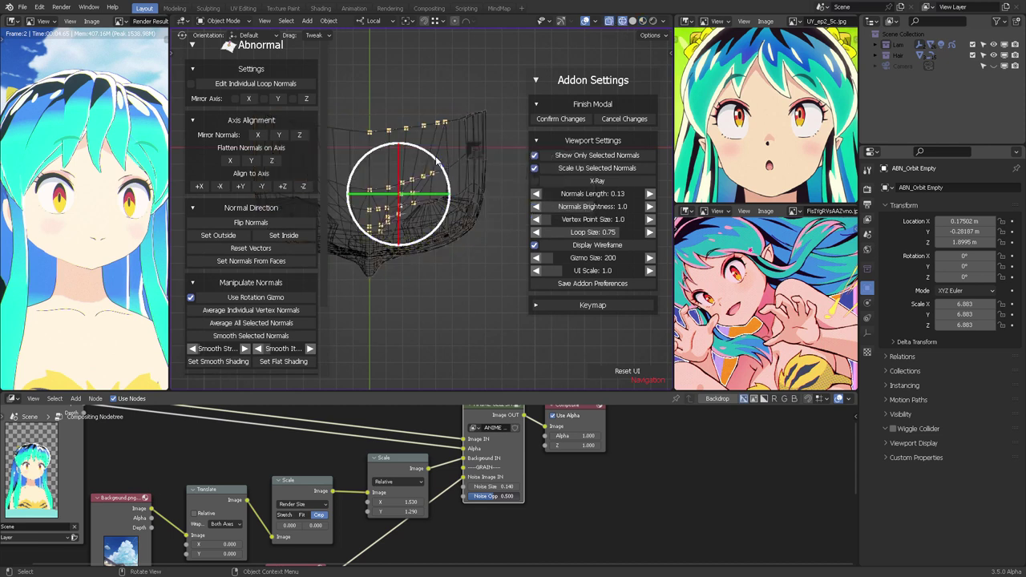
{"action": "left_click_drag", "start_coordinate": [436, 161], "coordinate": [444, 203]}
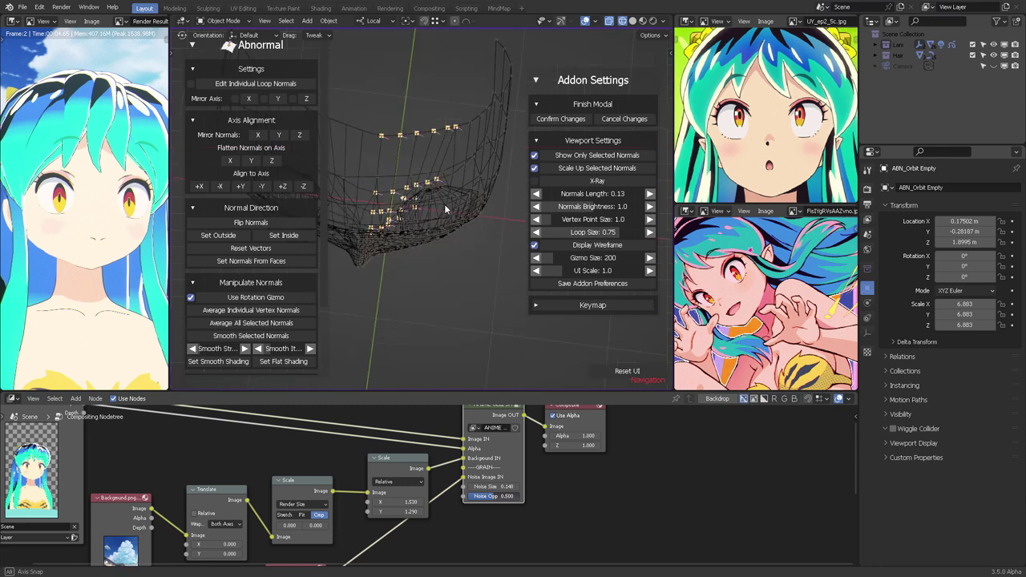
{"action": "middle_click_drag", "start_coordinate": [444, 204], "coordinate": [459, 161]}
{"action": "left_click", "coordinate": [550, 120]}
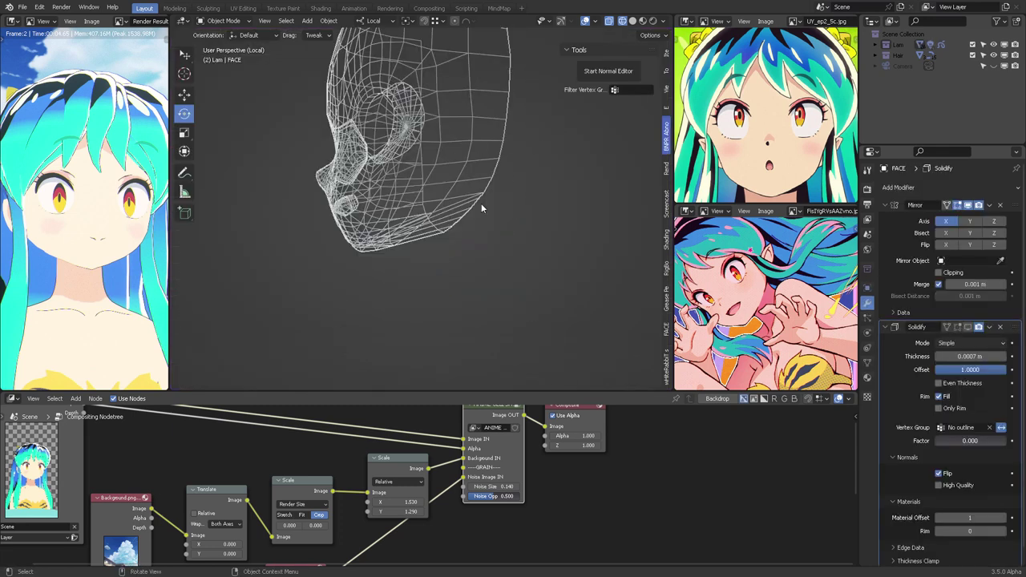
Select the vertices along the rear jaw corner in Edit Mode, rotate their normals about Z in the normal editor, and confirm
{"action": "key", "text": "ctrl+Tab"}
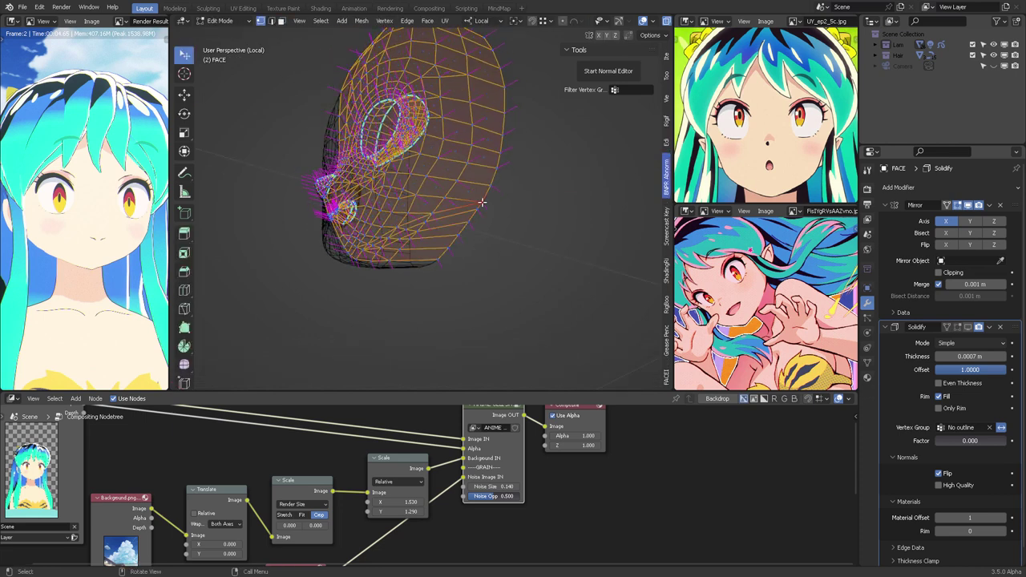
{"action": "left_click", "coordinate": [449, 249], "text": "ctrl"}
{"action": "middle_click_drag", "start_coordinate": [461, 239], "coordinate": [447, 205]}
{"action": "left_click", "coordinate": [608, 71]}
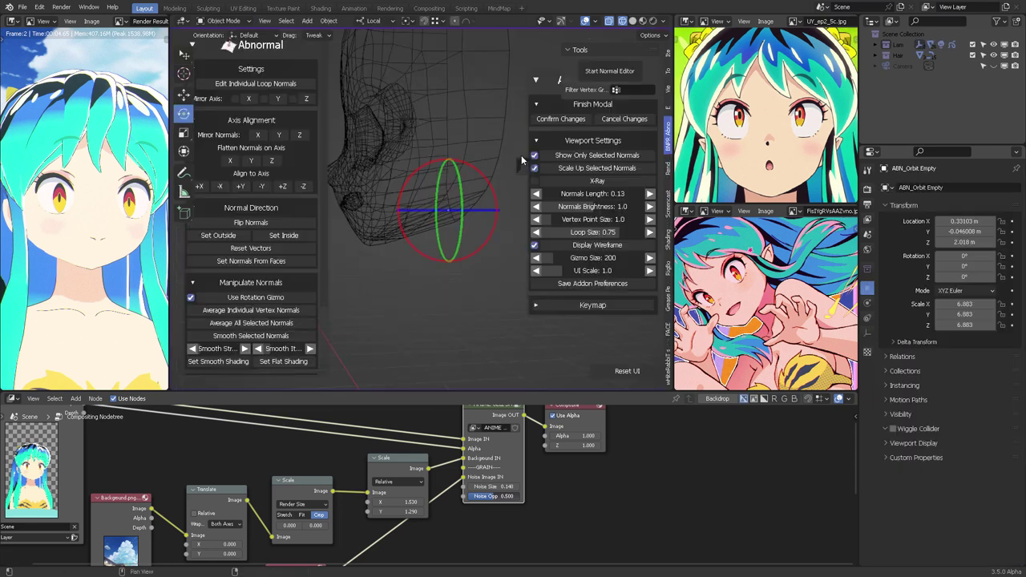
{"action": "middle_click_drag", "start_coordinate": [521, 160], "coordinate": [463, 168]}
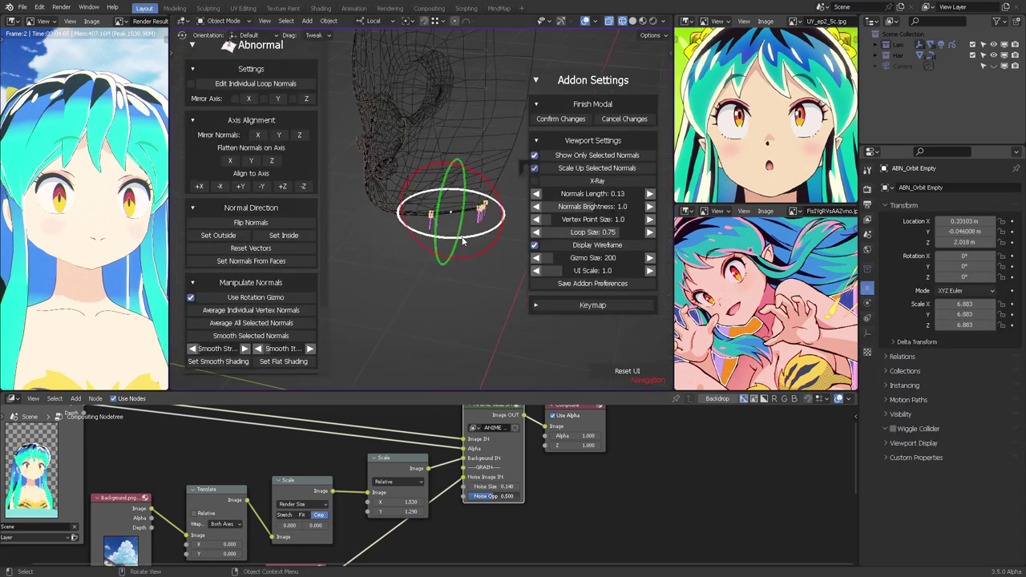
{"action": "left_click_drag", "start_coordinate": [463, 239], "coordinate": [504, 220]}
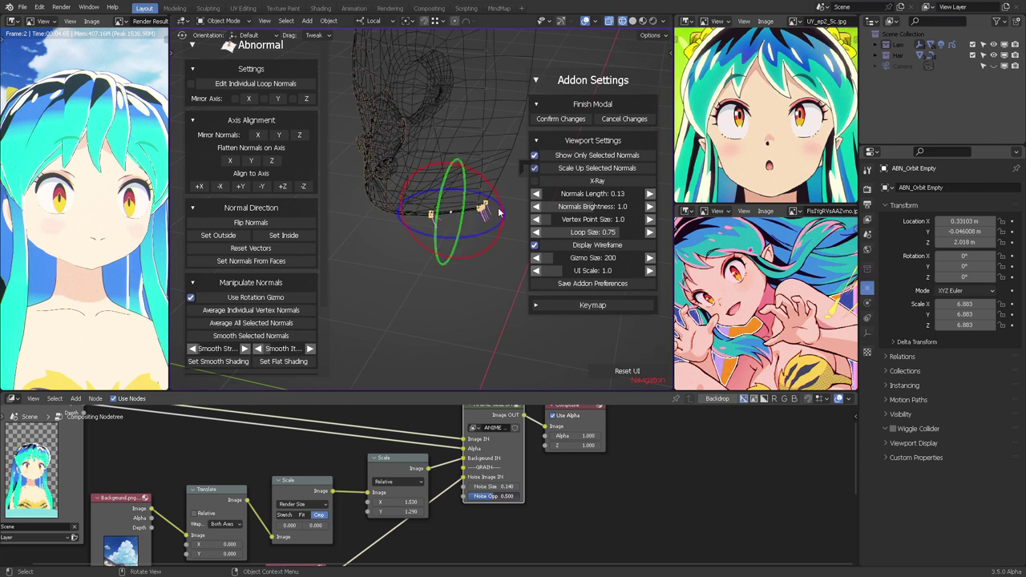
{"action": "left_click", "coordinate": [560, 119]}
Return to Edit Mode and face-select a downward-pointing triangle of faces on the cheek directly beneath the eye
{"action": "middle_click_drag", "start_coordinate": [494, 261], "coordinate": [486, 190]}
{"action": "key", "text": "ctrl+Tab"}
{"action": "left_click", "coordinate": [517, 203]}
{"action": "scroll", "coordinate": [439, 231], "scroll_direction": "up", "scroll_amount": 6}
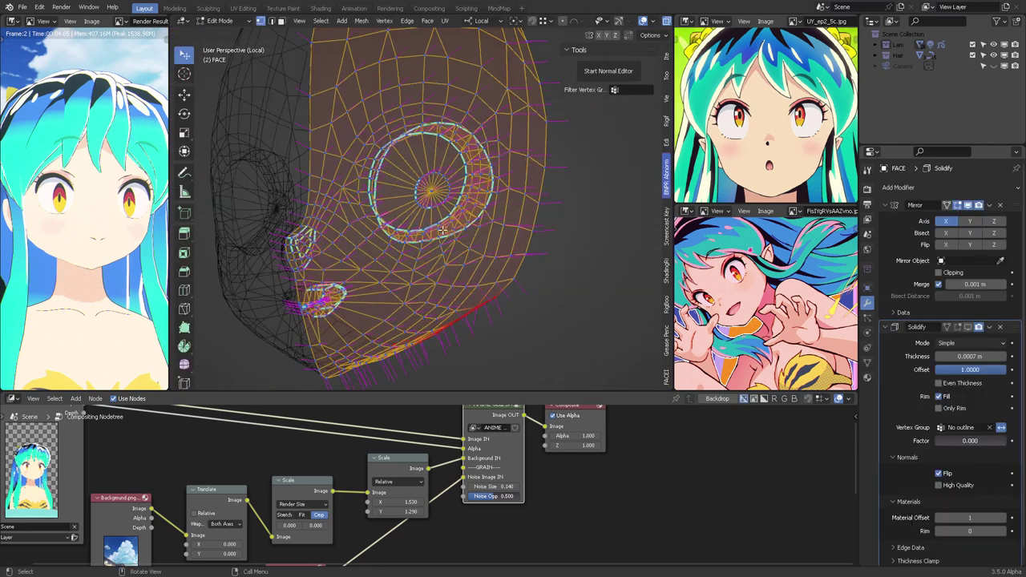
{"action": "key", "text": "3"}
{"action": "left_click", "coordinate": [428, 268]}
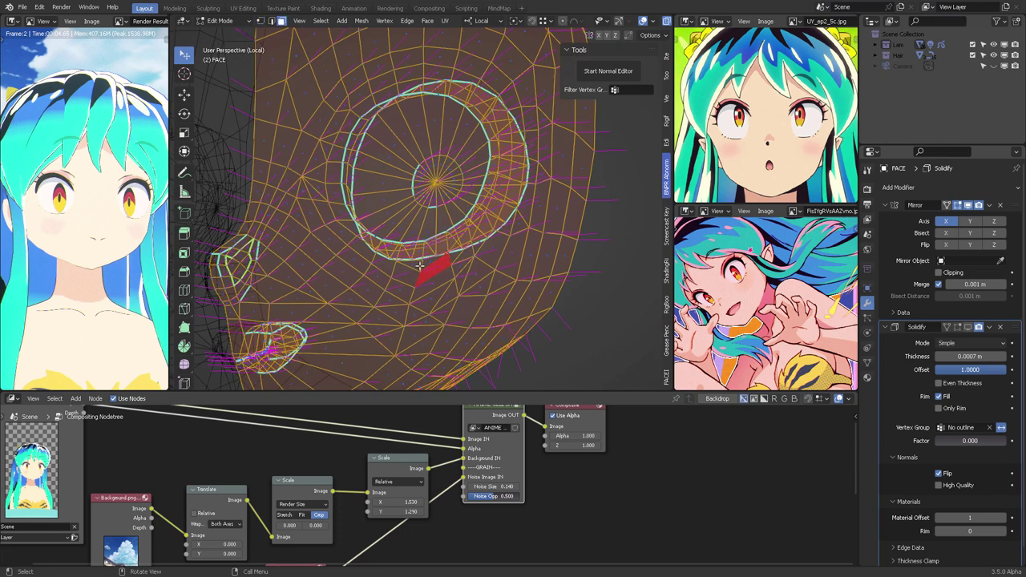
{"action": "left_click", "coordinate": [417, 263], "text": "shift"}
{"action": "key", "text": "KP_Decimal"}
{"action": "scroll", "coordinate": [457, 249], "scroll_direction": "down", "scroll_amount": 7}
{"action": "middle_click_drag", "start_coordinate": [468, 208], "coordinate": [427, 200]}
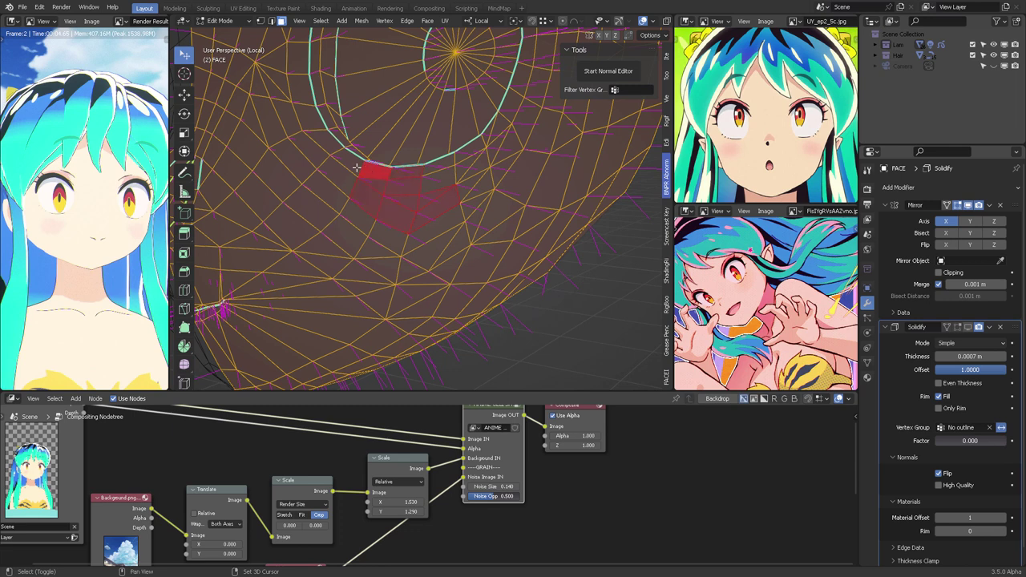
{"action": "left_click", "coordinate": [352, 162], "text": "shift"}
{"action": "left_click", "coordinate": [436, 178], "text": "shift"}
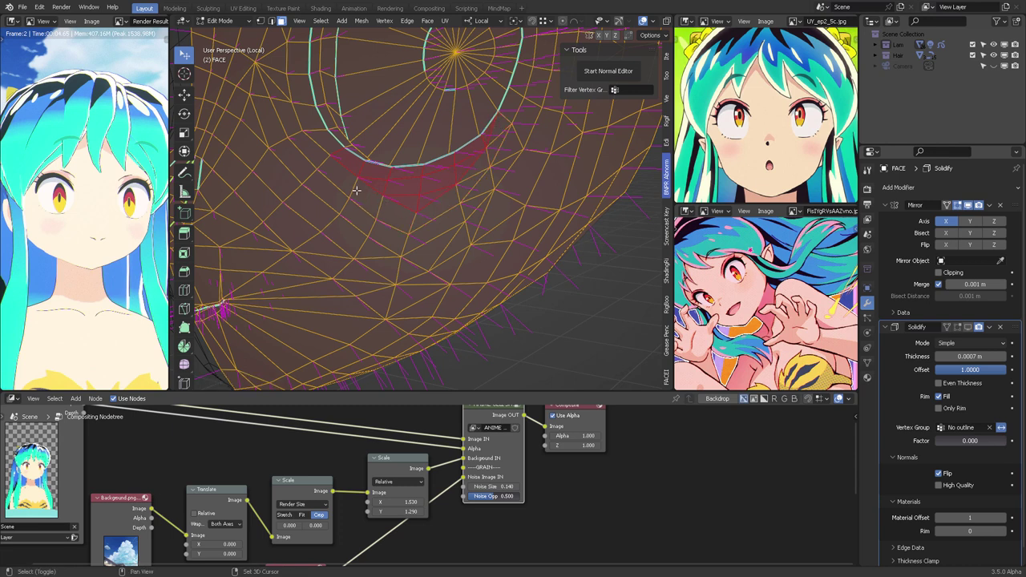
{"action": "middle_click_drag", "start_coordinate": [345, 148], "coordinate": [319, 137]}
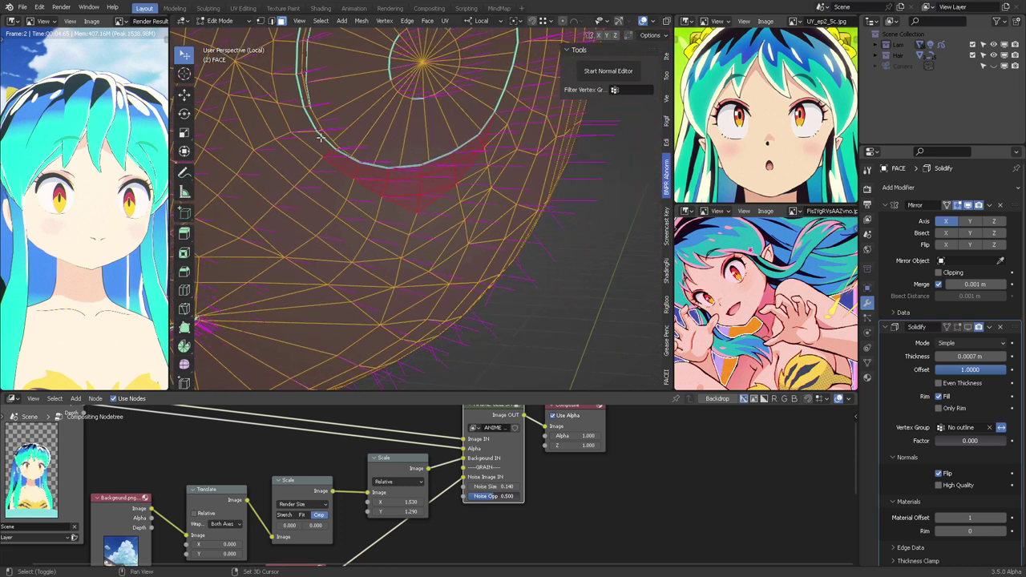
Open the under-eye triangle in the normal editor, show the viewport gizmos, and confirm the changes
{"action": "scroll", "coordinate": [459, 168], "scroll_direction": "down", "scroll_amount": 3}
{"action": "middle_click_drag", "start_coordinate": [459, 168], "coordinate": [599, 76]}
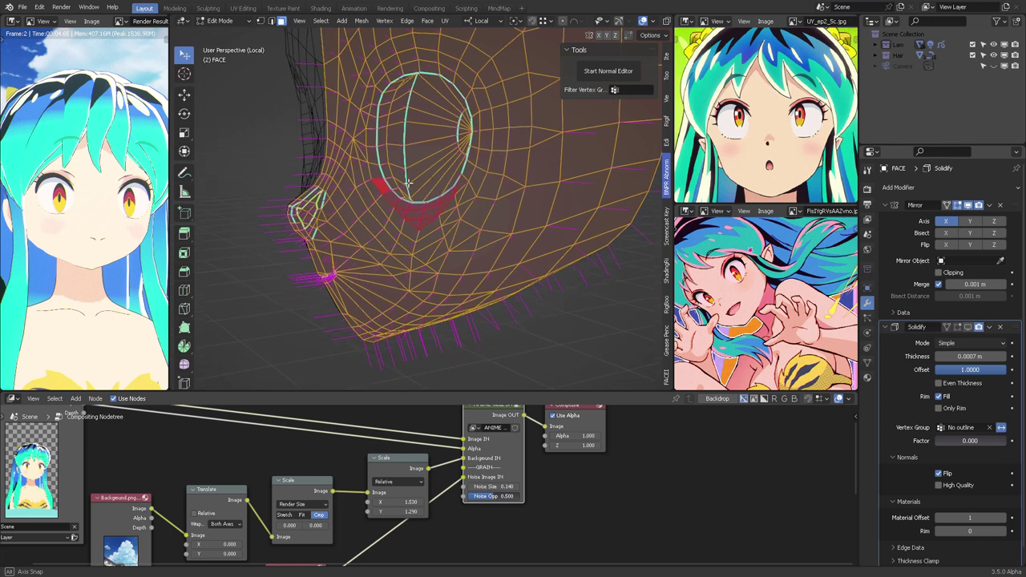
{"action": "left_click", "coordinate": [596, 72]}
{"action": "key", "text": "KP_3"}
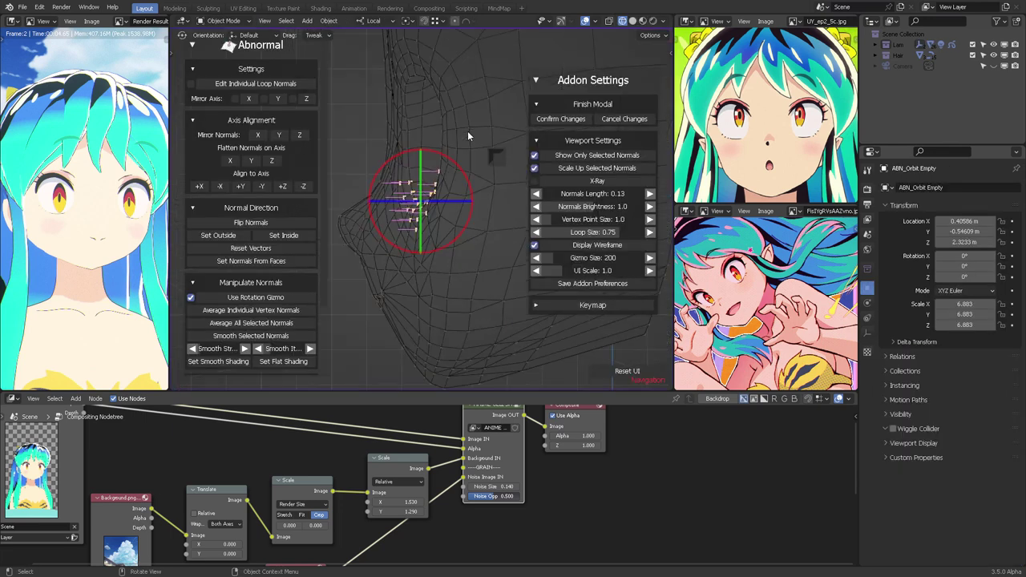
{"action": "left_click", "coordinate": [564, 22]}
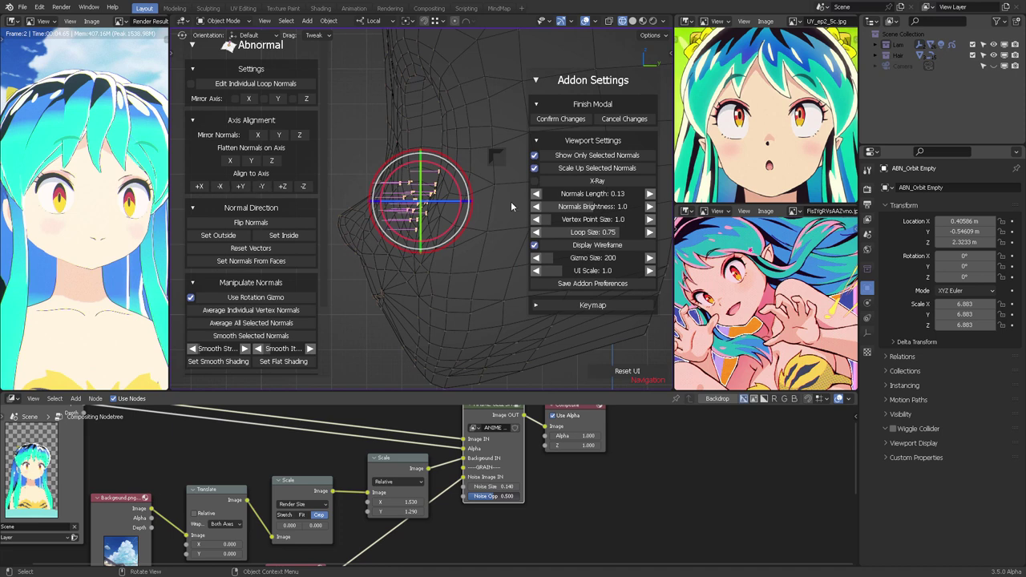
{"action": "middle_click_drag", "start_coordinate": [428, 117], "coordinate": [405, 214]}
{"action": "left_click", "coordinate": [561, 119]}
Return to Edit Mode and select the faces inside the marked shadow patch on the side of the nose
{"action": "key", "text": "ctrl+Tab"}
{"action": "left_click", "coordinate": [459, 213]}
{"action": "scroll", "coordinate": [393, 216], "scroll_direction": "up", "scroll_amount": 5}
{"action": "middle_click_drag", "start_coordinate": [257, 218], "coordinate": [350, 210], "text": "shift"}
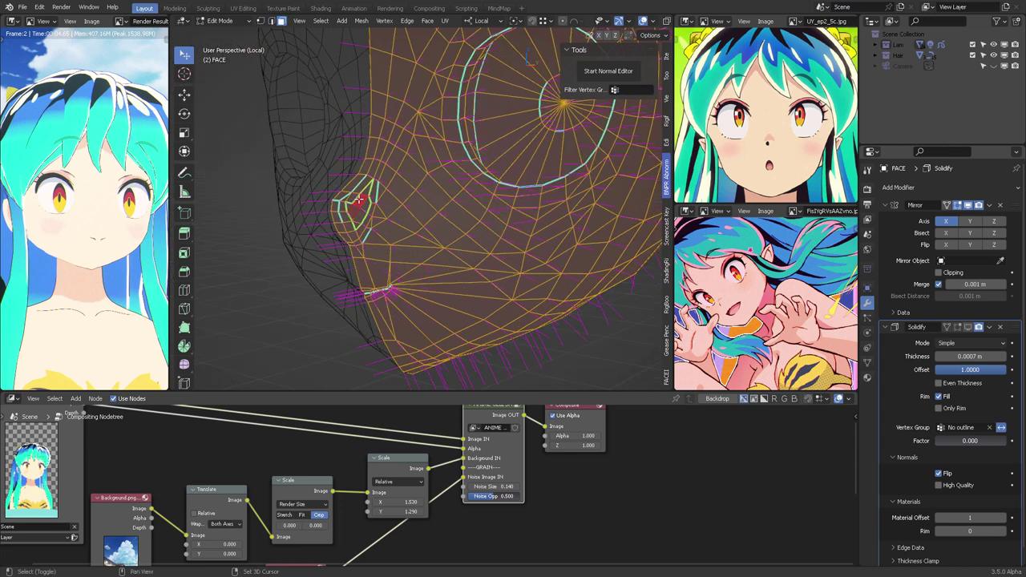
{"action": "key", "text": "KP_Decimal"}
{"action": "left_click", "coordinate": [346, 178], "text": "shift"}
{"action": "scroll", "coordinate": [476, 142], "scroll_direction": "down", "scroll_amount": 5}
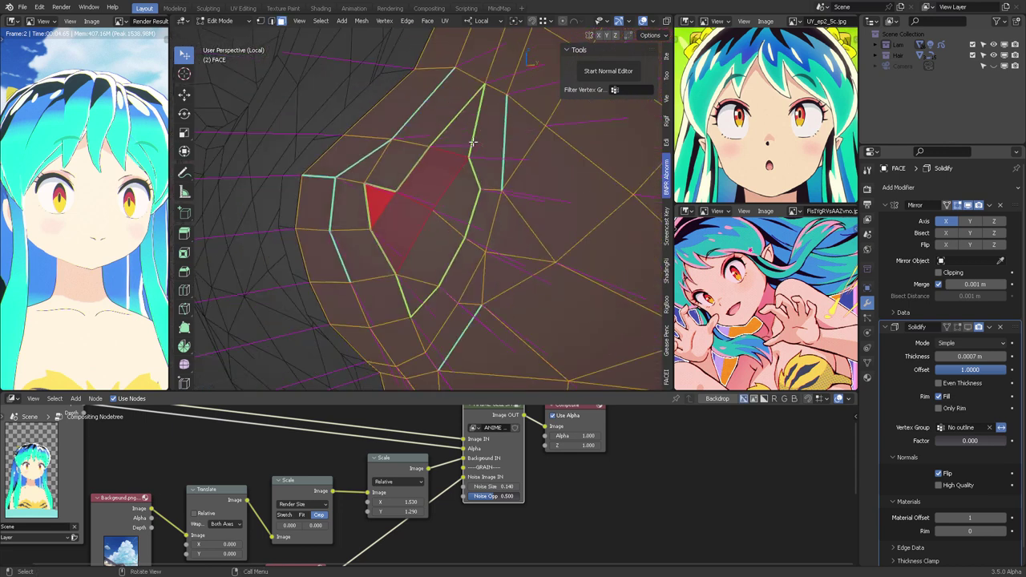
{"action": "middle_click_drag", "start_coordinate": [478, 142], "coordinate": [456, 142]}
{"action": "left_click", "coordinate": [463, 141], "text": "shift"}
{"action": "left_click", "coordinate": [466, 187], "text": "shift"}
{"action": "left_click", "coordinate": [438, 243], "text": "shift"}
{"action": "left_click", "coordinate": [414, 297], "text": "shift"}
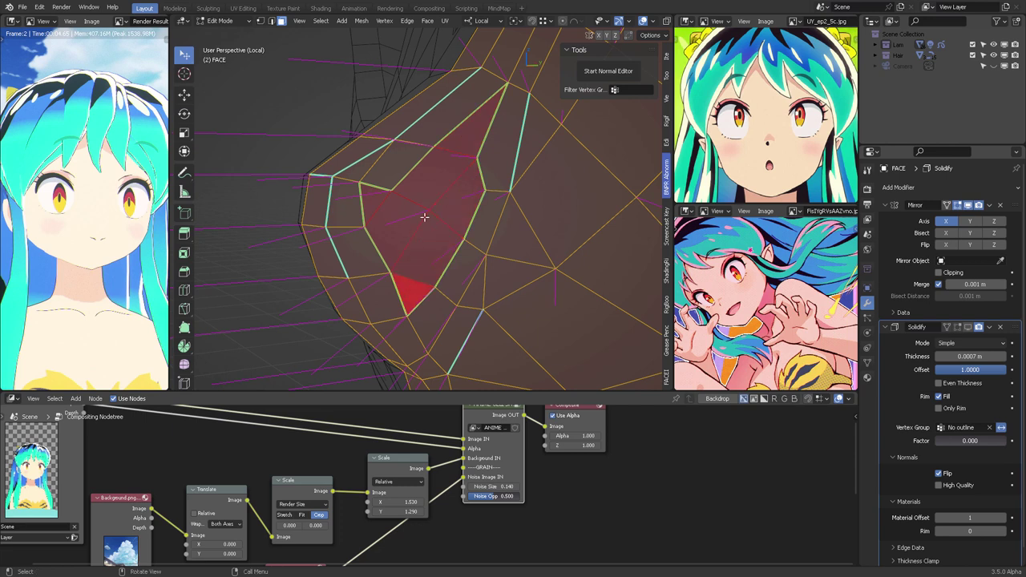
Move the inward-dented vertex on the nose patch's upper edge slightly upward to smooth the outline
{"action": "middle_click_drag", "start_coordinate": [424, 217], "coordinate": [449, 222]}
{"action": "key", "text": "1"}
{"action": "mouse_move", "coordinate": [395, 190]}
{"action": "middle_mouse_down"}
{"action": "mouse_move", "coordinate": [435, 177]}
{"action": "mouse_move", "coordinate": [420, 189]}
{"action": "mouse_move", "coordinate": [403, 160]}
{"action": "mouse_move", "coordinate": [478, 135]}
{"action": "mouse_move", "coordinate": [396, 183]}
{"action": "middle_mouse_up"}
{"action": "key", "text": "g"}
{"action": "left_click", "coordinate": [414, 179]}
Switch back to face selection and reselect the faces inside the nose shadow patch
{"action": "key", "text": "3"}
{"action": "left_click", "coordinate": [388, 186]}
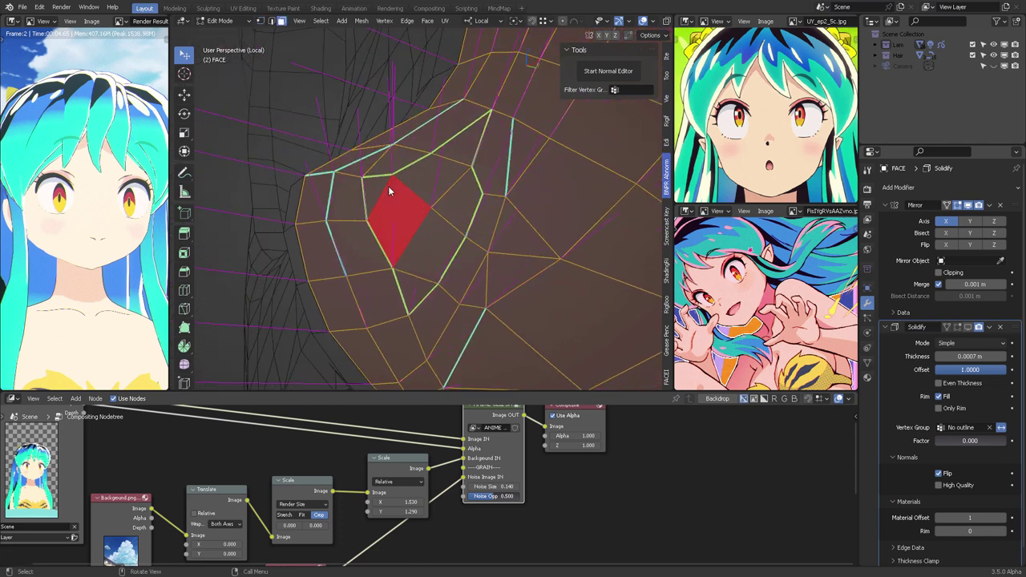
{"action": "left_click", "coordinate": [461, 202], "text": "shift"}
{"action": "left_click", "coordinate": [427, 255], "text": "shift"}
{"action": "left_click", "coordinate": [414, 284], "text": "shift"}
Align the nose patch's normals to +X in the normal editor and confirm the changes
{"action": "middle_click_drag", "start_coordinate": [415, 276], "coordinate": [465, 191]}
{"action": "left_click", "coordinate": [606, 72]}
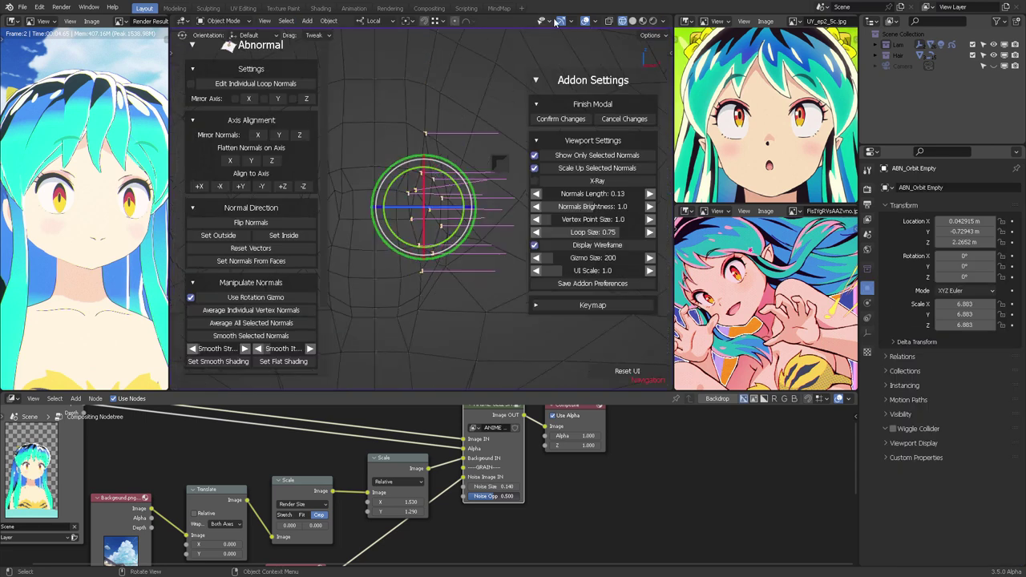
{"action": "left_click", "coordinate": [202, 186]}
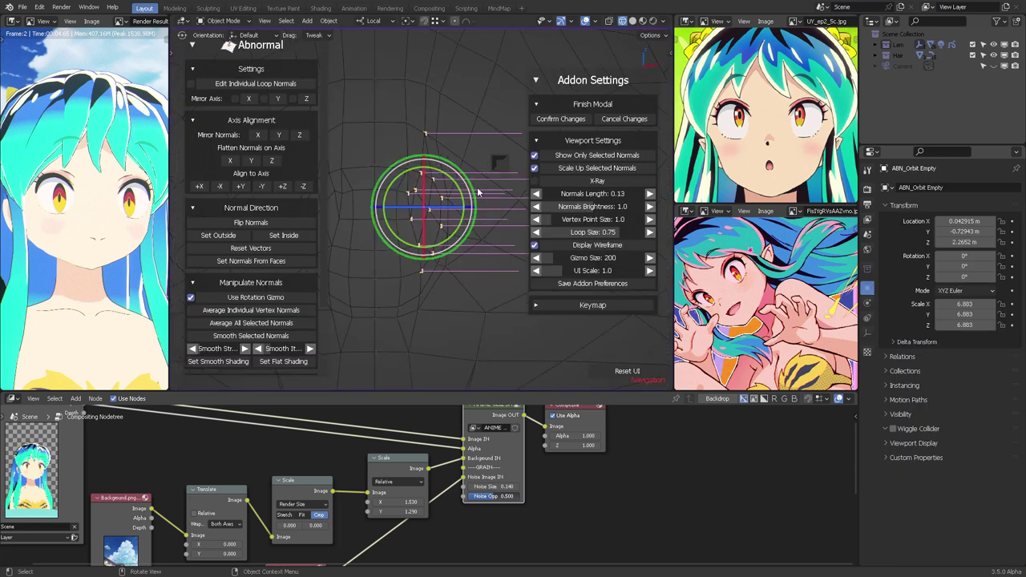
{"action": "scroll", "coordinate": [455, 111], "scroll_direction": "down", "scroll_amount": 6}
{"action": "mouse_move", "coordinate": [455, 138]}
{"action": "middle_mouse_down"}
{"action": "mouse_move", "coordinate": [455, 110]}
{"action": "mouse_move", "coordinate": [389, 138]}
{"action": "mouse_move", "coordinate": [387, 208]}
{"action": "mouse_move", "coordinate": [446, 137]}
{"action": "middle_mouse_up"}
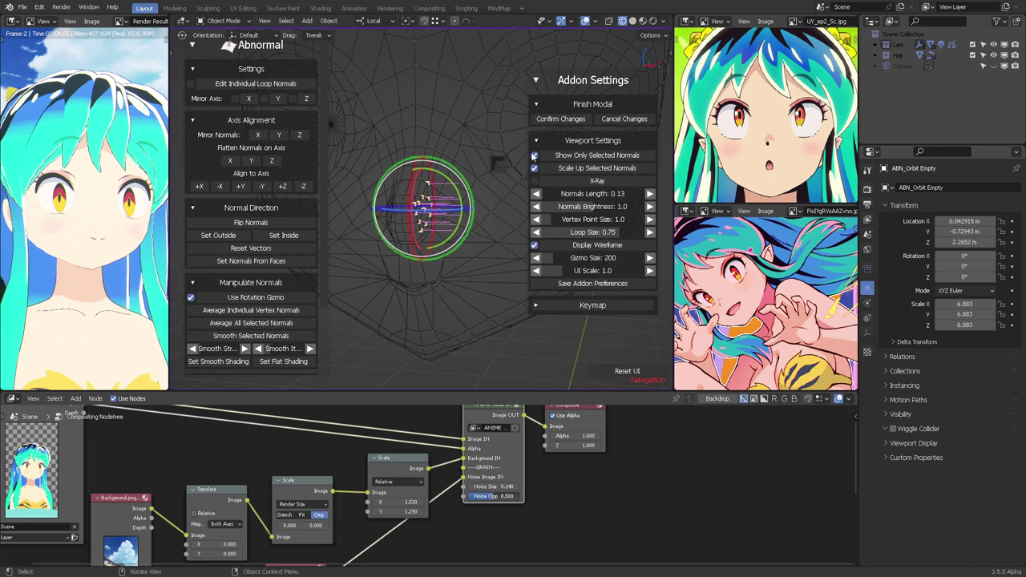
{"action": "left_click", "coordinate": [578, 121]}
Return to Edit Mode and select the faces along the nose bridge next to the mirror line
{"action": "key", "text": "ctrl+Tab"}
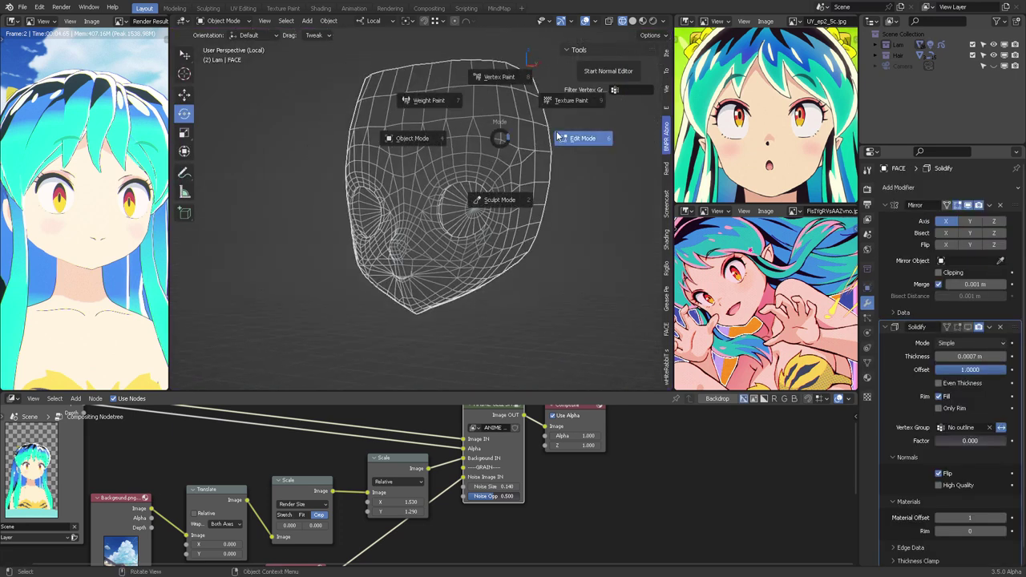
{"action": "left_click", "coordinate": [567, 137]}
{"action": "middle_click_drag", "start_coordinate": [516, 228], "coordinate": [429, 241]}
{"action": "scroll", "coordinate": [429, 233], "scroll_direction": "up", "scroll_amount": 5}
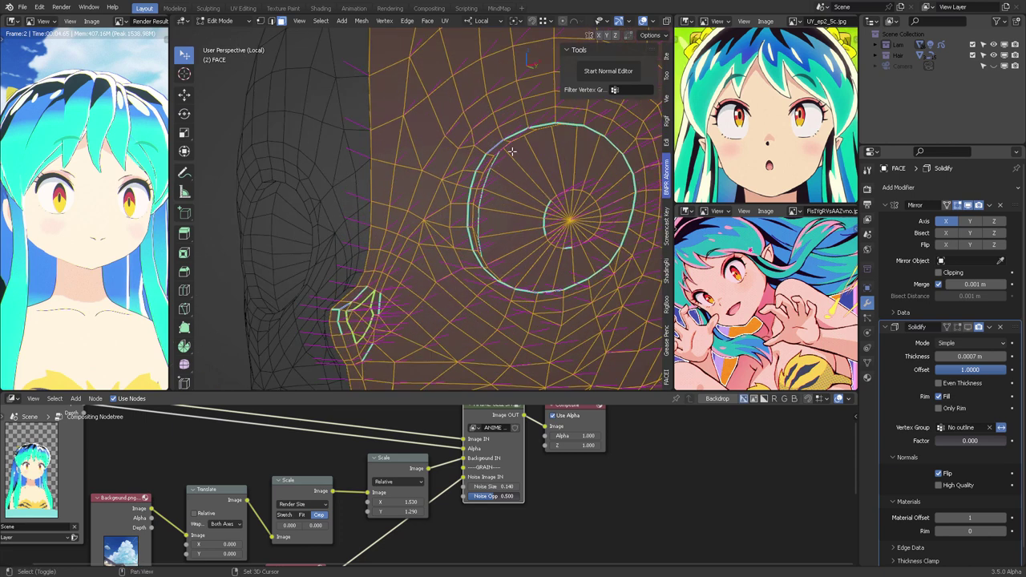
{"action": "middle_click_drag", "start_coordinate": [508, 153], "coordinate": [402, 188]}
{"action": "scroll", "coordinate": [469, 160], "scroll_direction": "down", "scroll_amount": 4}
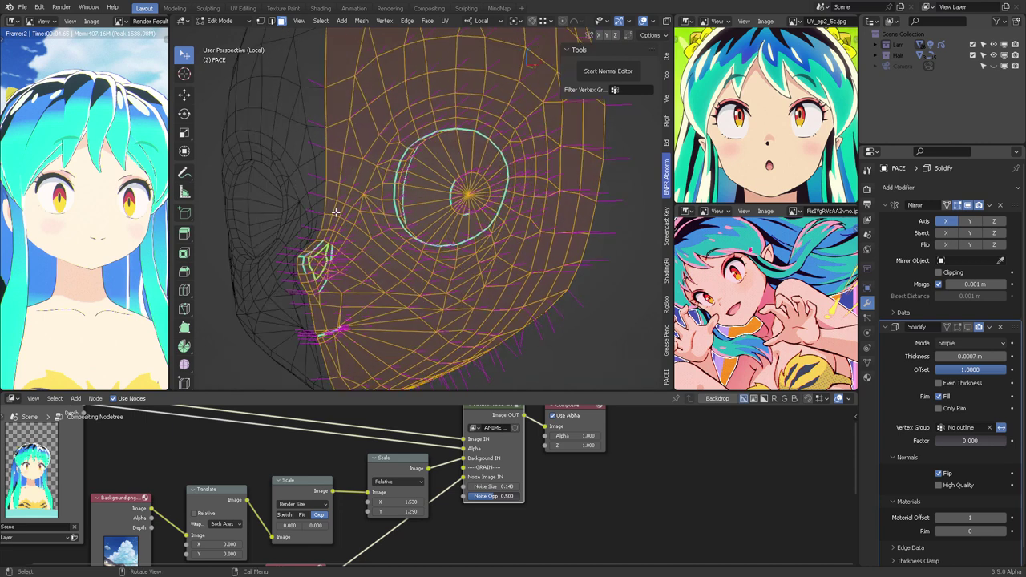
{"action": "scroll", "coordinate": [339, 221], "scroll_direction": "up", "scroll_amount": 4}
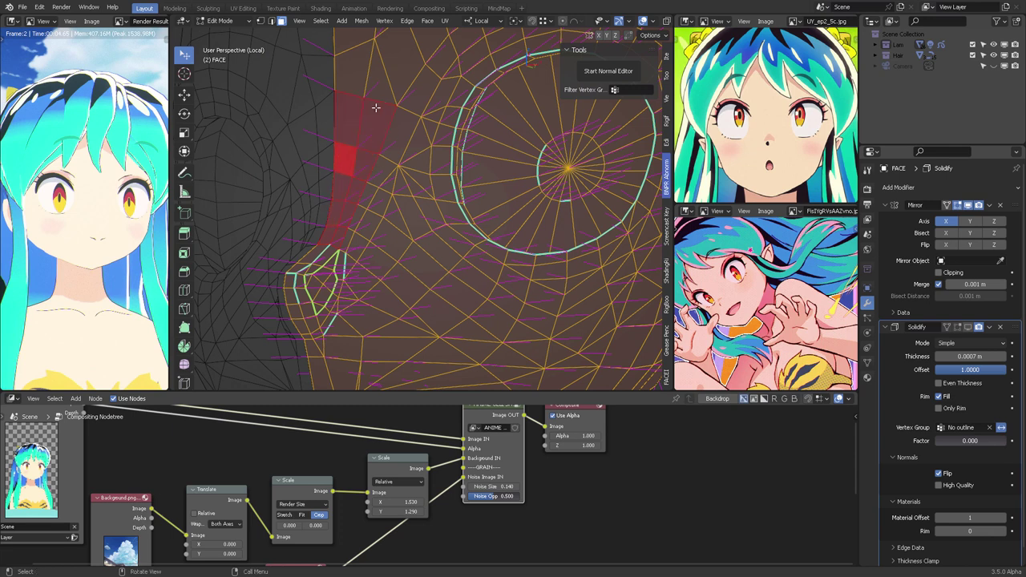
{"action": "middle_click_drag", "start_coordinate": [336, 153], "coordinate": [411, 156]}
{"action": "middle_click_drag", "start_coordinate": [449, 101], "coordinate": [404, 163]}
Extend the face selection from the nose bridge over the brow area above the inner half of the eye
{"action": "left_click", "coordinate": [403, 162], "text": "shift"}
{"action": "left_click", "coordinate": [393, 127], "text": "shift"}
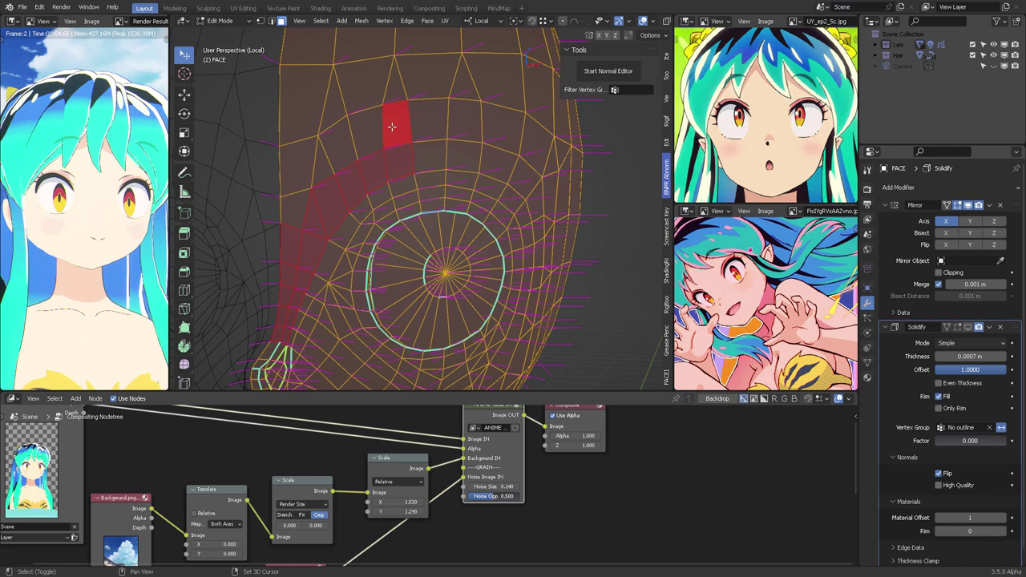
{"action": "left_click", "coordinate": [367, 131], "text": "shift"}
{"action": "left_click", "coordinate": [334, 143], "text": "shift"}
{"action": "left_click", "coordinate": [321, 162], "text": "shift"}
{"action": "left_click", "coordinate": [300, 162], "text": "shift"}
{"action": "left_click", "coordinate": [293, 208], "text": "shift"}
Extend the face selection from the brow up the forehead to the top edge beside the mirror line
{"action": "scroll", "coordinate": [323, 115], "scroll_direction": "down", "scroll_amount": 1}
{"action": "left_click", "coordinate": [381, 108], "text": "shift"}
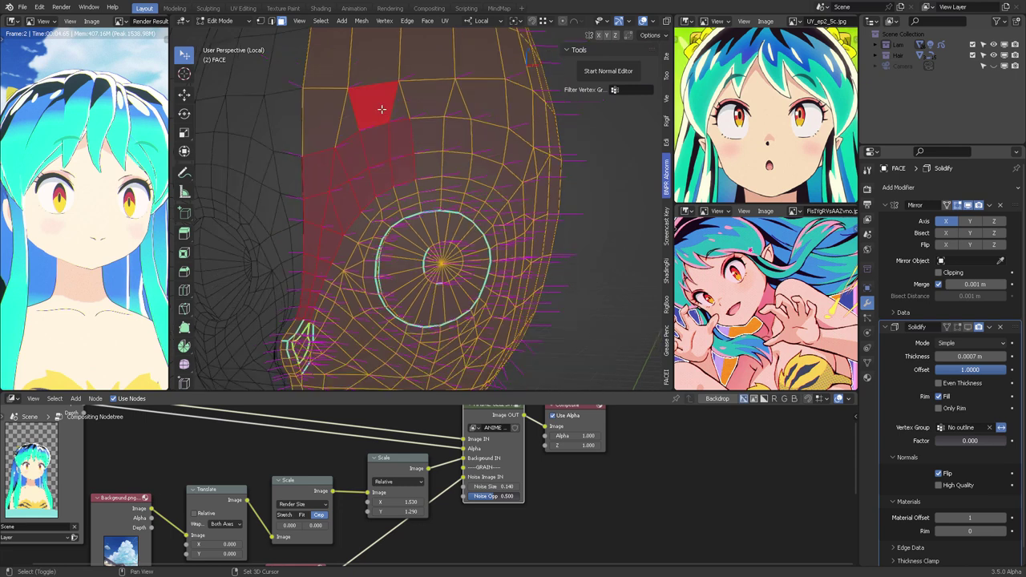
{"action": "left_click", "coordinate": [400, 104], "text": "shift"}
{"action": "middle_click_drag", "start_coordinate": [380, 63], "coordinate": [392, 130], "text": "shift"}
{"action": "left_click", "coordinate": [390, 126], "text": "shift"}
{"action": "left_click", "coordinate": [393, 75], "text": "shift"}
{"action": "left_click", "coordinate": [348, 79], "text": "shift"}
{"action": "left_click", "coordinate": [341, 148], "text": "shift"}
{"action": "left_click", "coordinate": [347, 189], "text": "shift"}
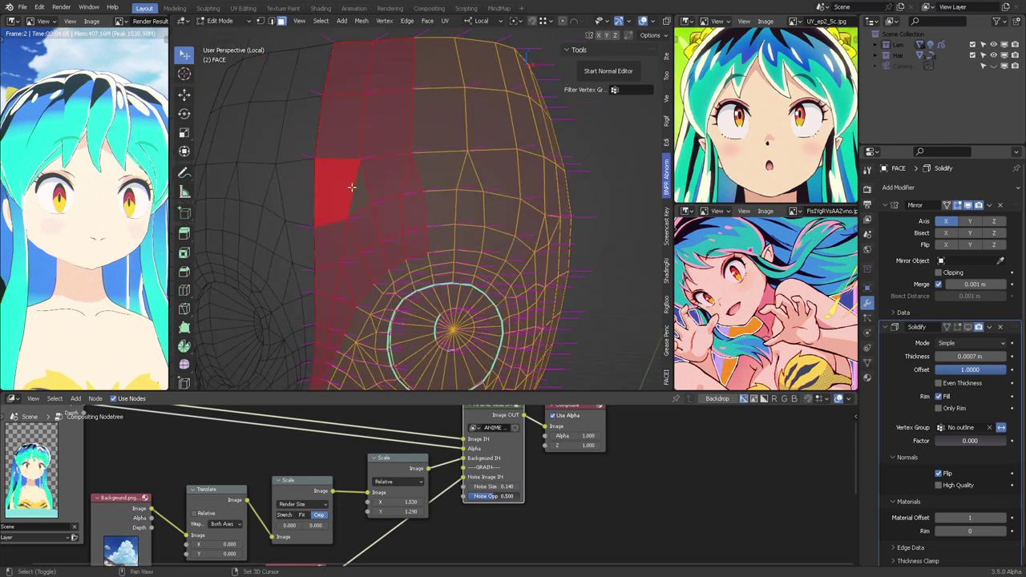
{"action": "left_click", "coordinate": [361, 188], "text": "shift"}
Add the forehead faces above the eye to the selection with Circle Select, leaving out the outer temple columns
{"action": "scroll", "coordinate": [425, 206], "scroll_direction": "down", "scroll_amount": 4}
{"action": "middle_click_drag", "start_coordinate": [454, 213], "coordinate": [431, 217]}
{"action": "scroll", "coordinate": [441, 143], "scroll_direction": "up", "scroll_amount": 3}
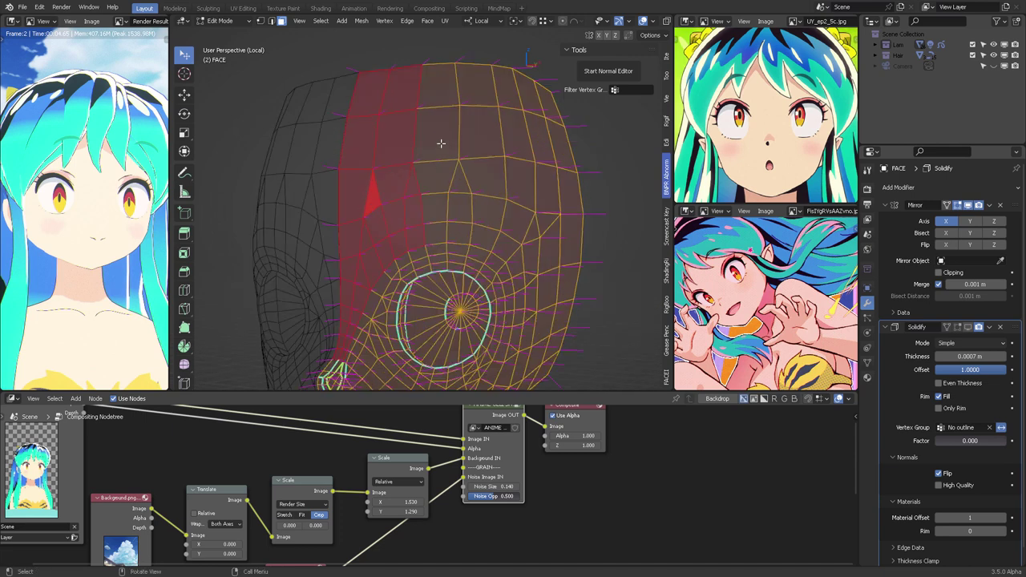
{"action": "key", "text": "c"}
{"action": "mouse_move", "coordinate": [441, 139]}
{"action": "left_mouse_down"}
{"action": "mouse_move", "coordinate": [431, 120]}
{"action": "mouse_move", "coordinate": [421, 201]}
{"action": "mouse_move", "coordinate": [447, 217]}
{"action": "left_mouse_up"}
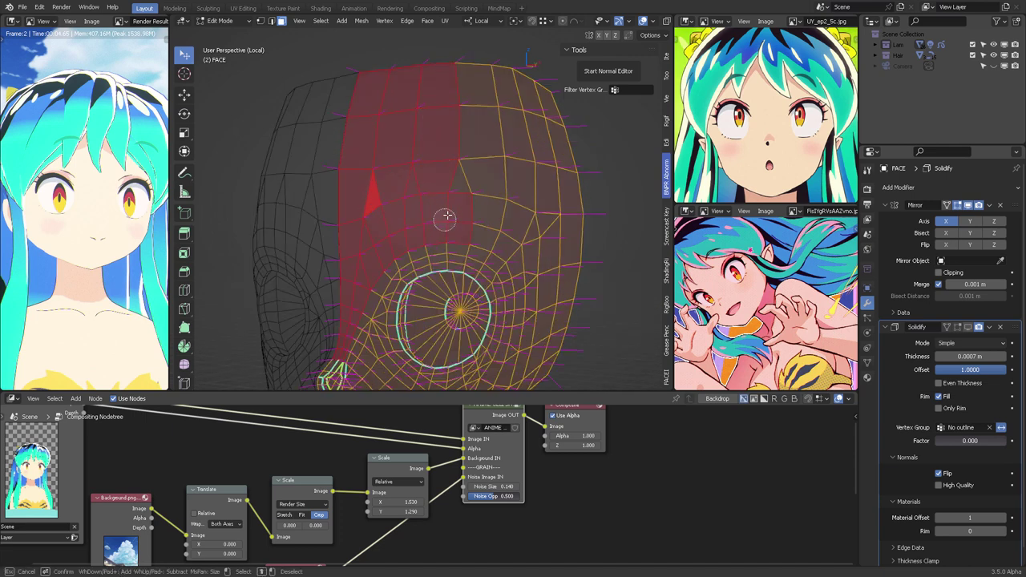
{"action": "left_click_drag", "start_coordinate": [470, 118], "coordinate": [468, 221]}
{"action": "right_click", "coordinate": [472, 223]}
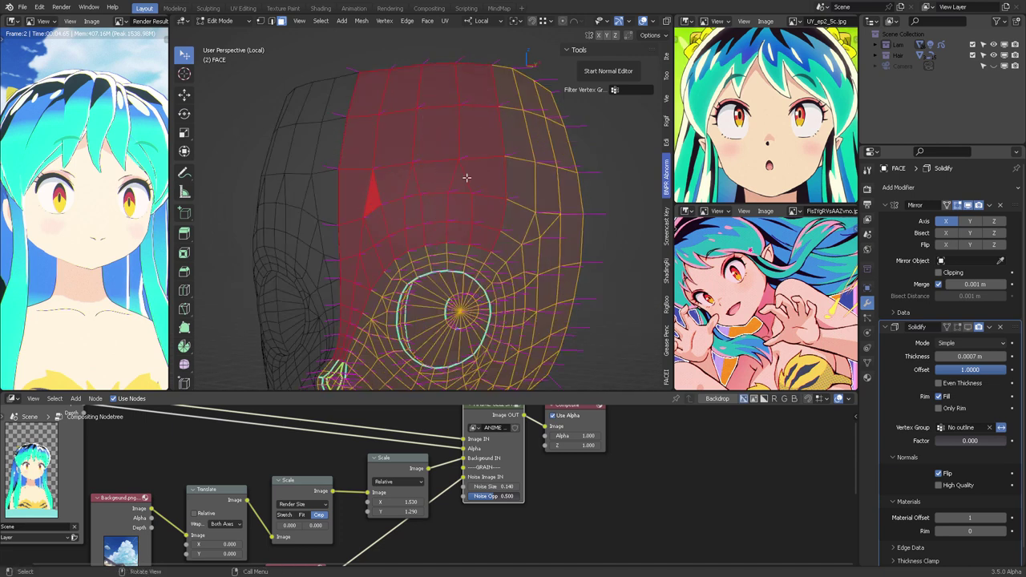
Rotate the selected forehead normals from the top view in the normal editor and confirm the changes
{"action": "mouse_move", "coordinate": [467, 176]}
{"action": "middle_mouse_down"}
{"action": "mouse_move", "coordinate": [477, 215]}
{"action": "mouse_move", "coordinate": [420, 201]}
{"action": "mouse_move", "coordinate": [468, 197]}
{"action": "middle_mouse_up"}
{"action": "middle_click_drag", "start_coordinate": [411, 249], "coordinate": [407, 254]}
{"action": "middle_click_drag", "start_coordinate": [393, 237], "coordinate": [428, 108]}
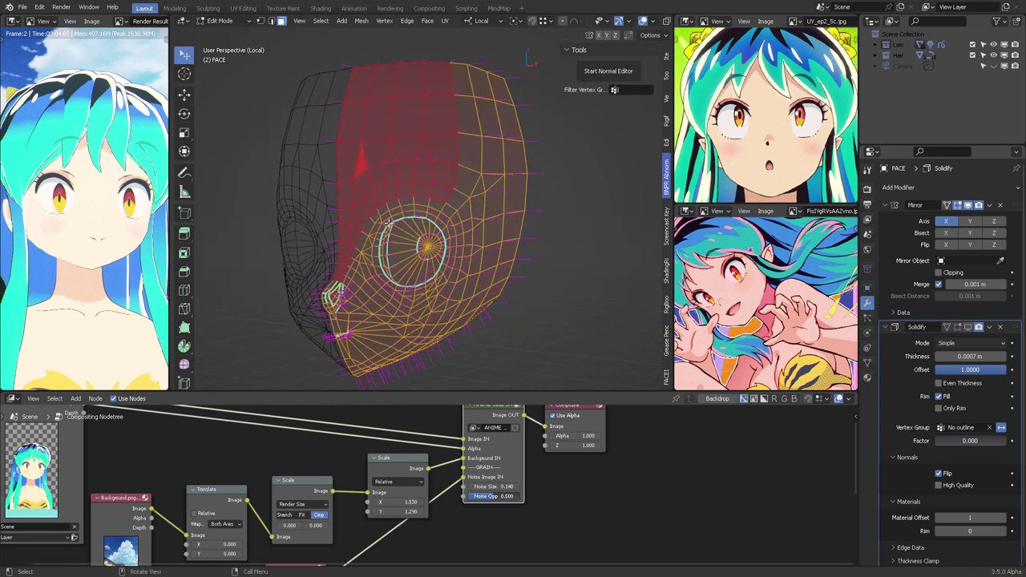
{"action": "mouse_move", "coordinate": [393, 247]}
{"action": "middle_mouse_down"}
{"action": "mouse_move", "coordinate": [351, 255]}
{"action": "mouse_move", "coordinate": [382, 277]}
{"action": "mouse_move", "coordinate": [430, 193]}
{"action": "mouse_move", "coordinate": [414, 229]}
{"action": "mouse_move", "coordinate": [400, 229]}
{"action": "middle_mouse_up"}
{"action": "scroll", "coordinate": [382, 293], "scroll_direction": "up", "scroll_amount": 3}
{"action": "key", "text": "KP_7"}
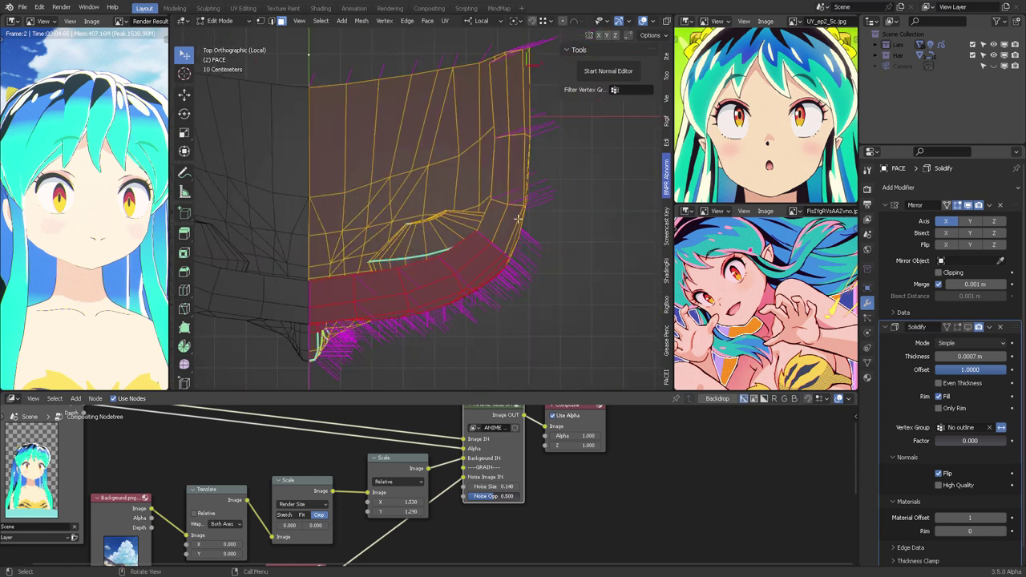
{"action": "left_click", "coordinate": [609, 72]}
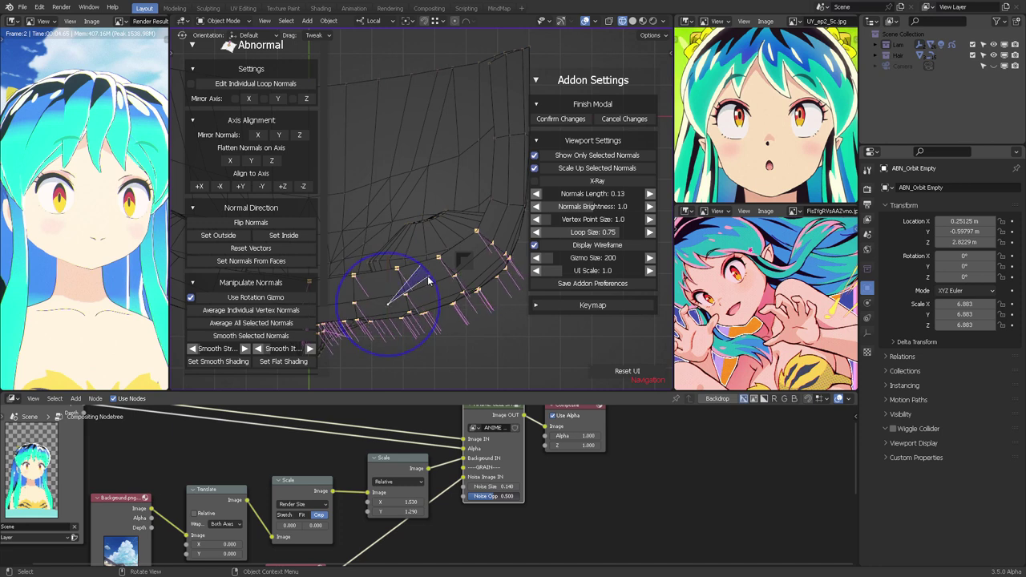
{"action": "left_click", "coordinate": [561, 119]}
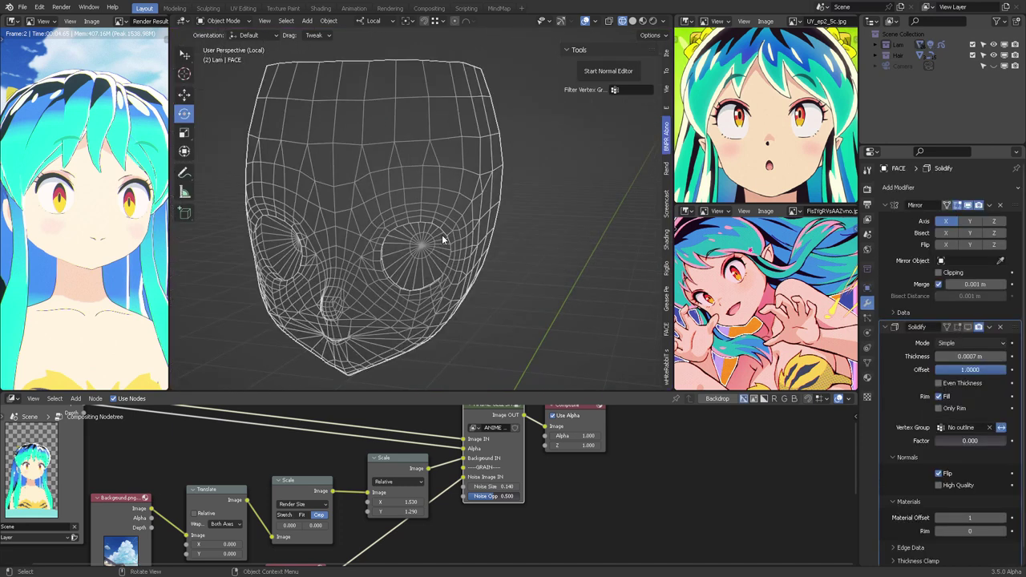
Exit local view to bring back the whole character and switch the viewport to Material Preview shading
{"action": "scroll", "coordinate": [441, 234], "scroll_direction": "down", "scroll_amount": 2}
{"action": "middle_click_drag", "start_coordinate": [465, 213], "coordinate": [488, 151]}
{"action": "key", "text": "KP_Divide"}
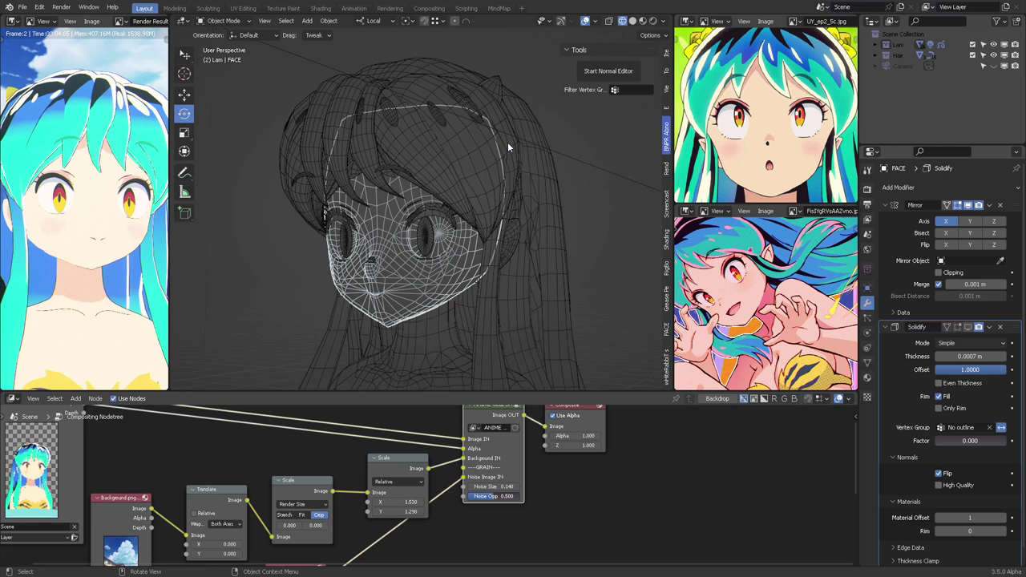
{"action": "left_click", "coordinate": [642, 20]}
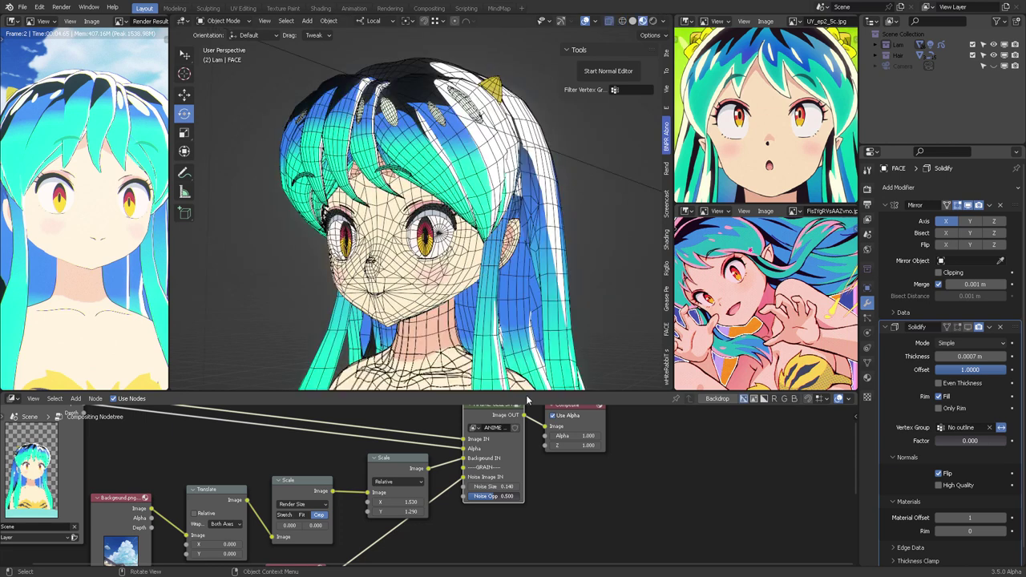
Switch the node area to the Shader Editor and open the face's Lam_2k_Diff material nodes in a maximized view
{"action": "left_click", "coordinate": [10, 399]}
{"action": "left_click", "coordinate": [40, 488]}
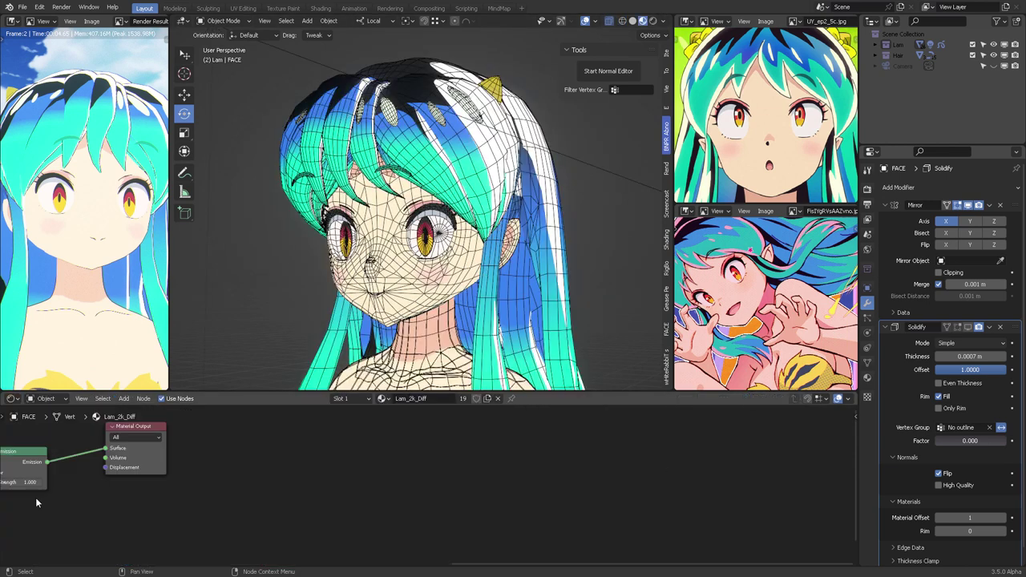
{"action": "left_click", "coordinate": [389, 267]}
{"action": "key", "text": "ctrl+space"}
{"action": "middle_click_drag", "start_coordinate": [464, 252], "coordinate": [857, 276]}
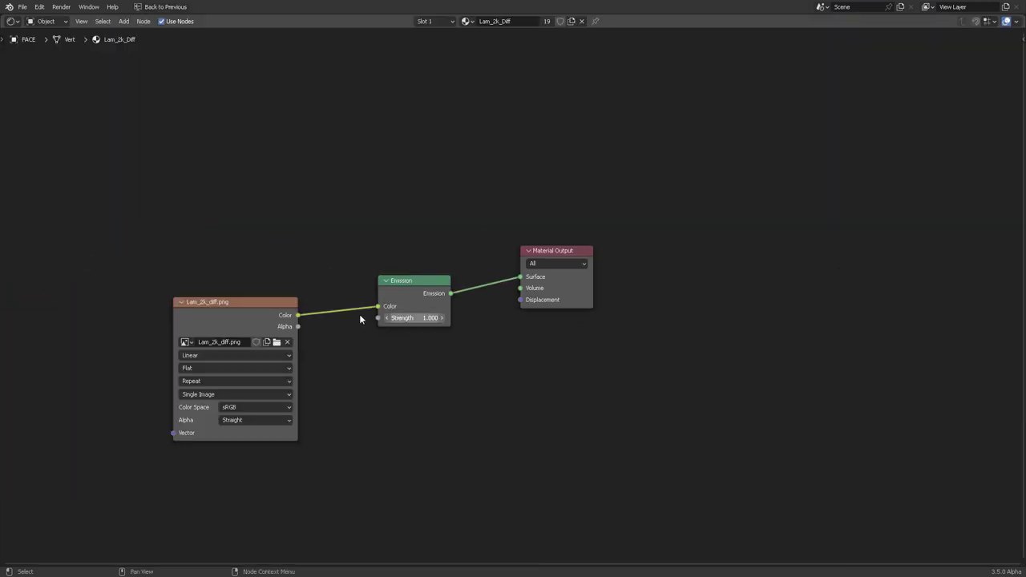
{"action": "middle_click_drag", "start_coordinate": [359, 315], "coordinate": [478, 297]}
{"action": "middle_click_drag", "start_coordinate": [477, 161], "coordinate": [513, 192]}
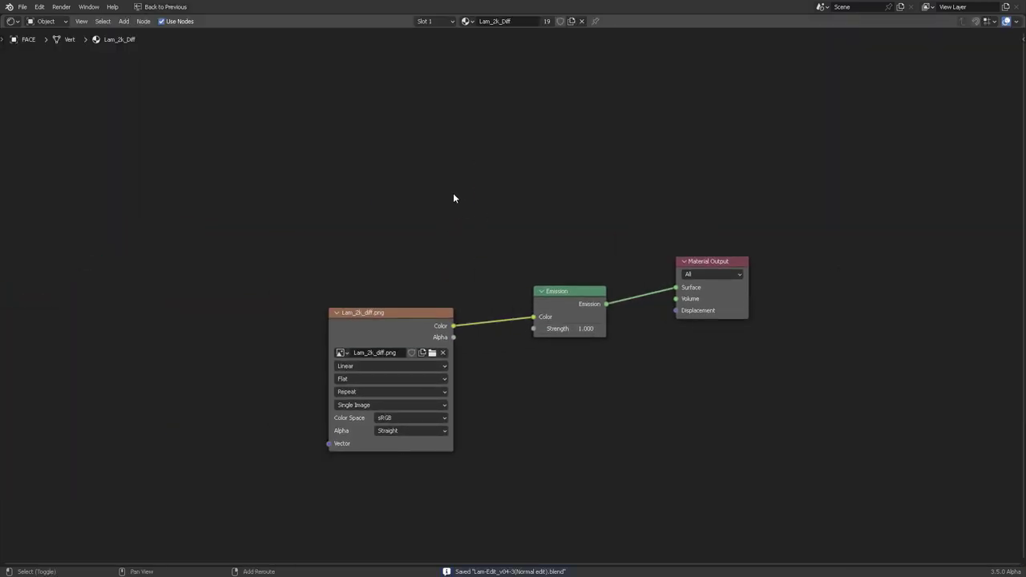
Add a Diffuse BSDF node above the Lam_2k_diff.png image texture
{"action": "key", "text": "shift+a"}
{"action": "type", "text": "diffu"}
{"action": "key", "text": "Return"}
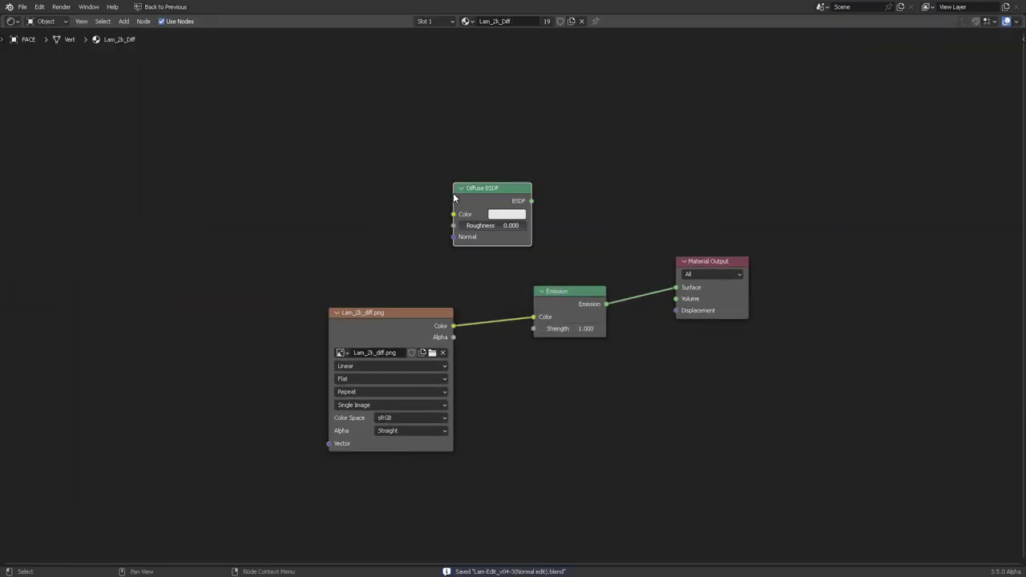
{"action": "left_click", "coordinate": [340, 201]}
Link the Diffuse BSDF output into a new Shader to RGB node
{"action": "left_click_drag", "start_coordinate": [415, 211], "coordinate": [497, 187]}
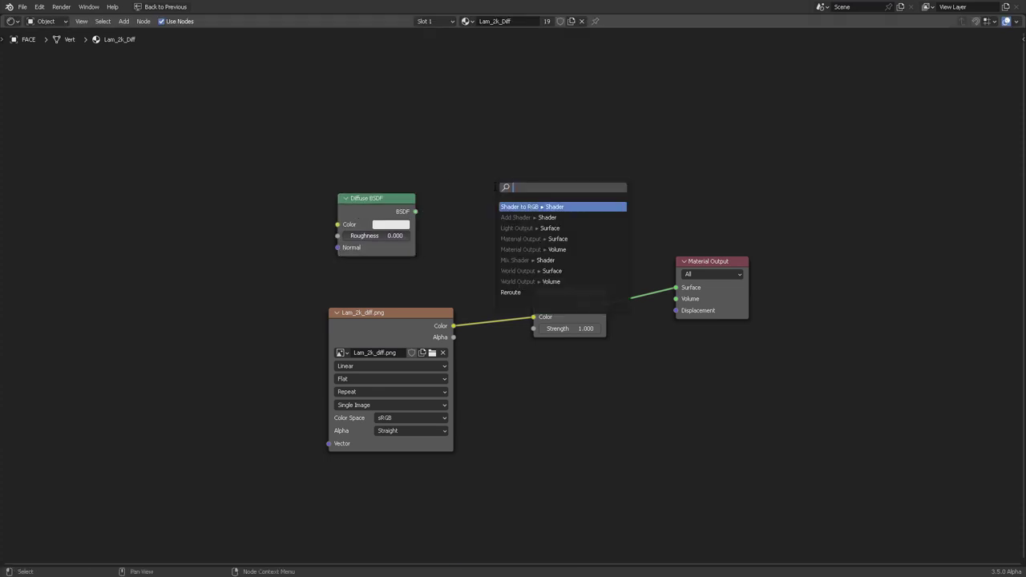
{"action": "type", "text": "shader"}
{"action": "key", "text": "Down"}
{"action": "key", "text": "Down"}
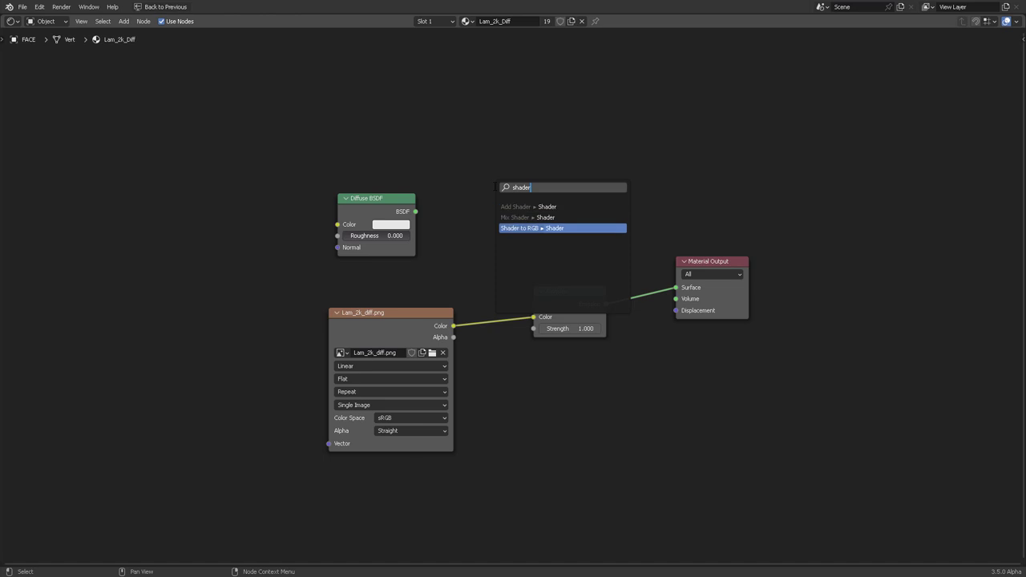
{"action": "key", "text": "Return"}
{"action": "left_click", "coordinate": [495, 186]}
Link the Shader to RGB color into a new ColorRamp node placed above the Material Output
{"action": "left_click_drag", "start_coordinate": [569, 195], "coordinate": [656, 175]}
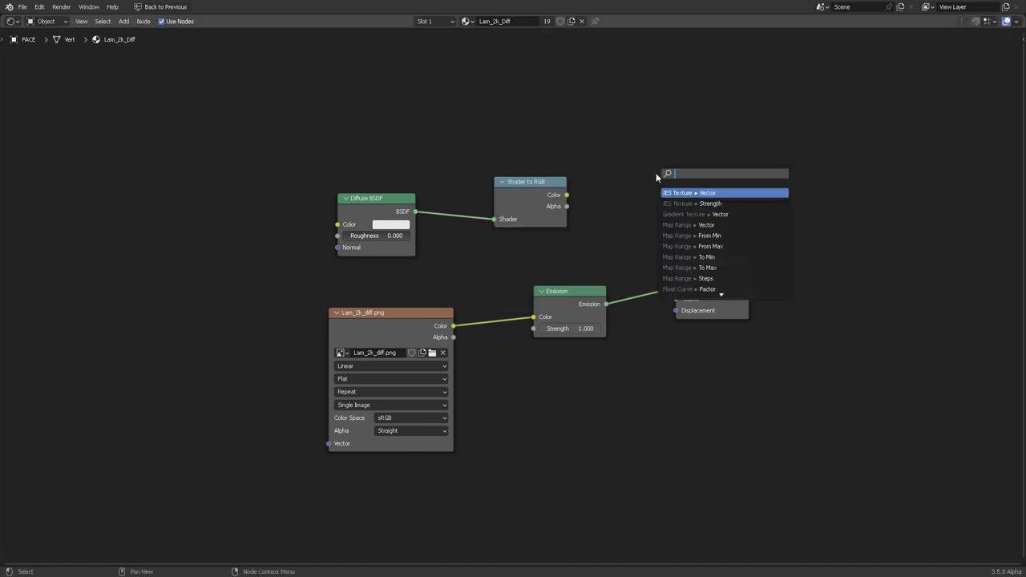
{"action": "type", "text": "colo"}
{"action": "key", "text": "BackSpace"}
{"action": "key", "text": "BackSpace"}
{"action": "key", "text": "BackSpace"}
{"action": "key", "text": "BackSpace"}
{"action": "type", "text": "ramp"}
{"action": "key", "text": "Return"}
{"action": "left_click", "coordinate": [656, 178]}
{"action": "left_click_drag", "start_coordinate": [655, 177], "coordinate": [615, 116]}
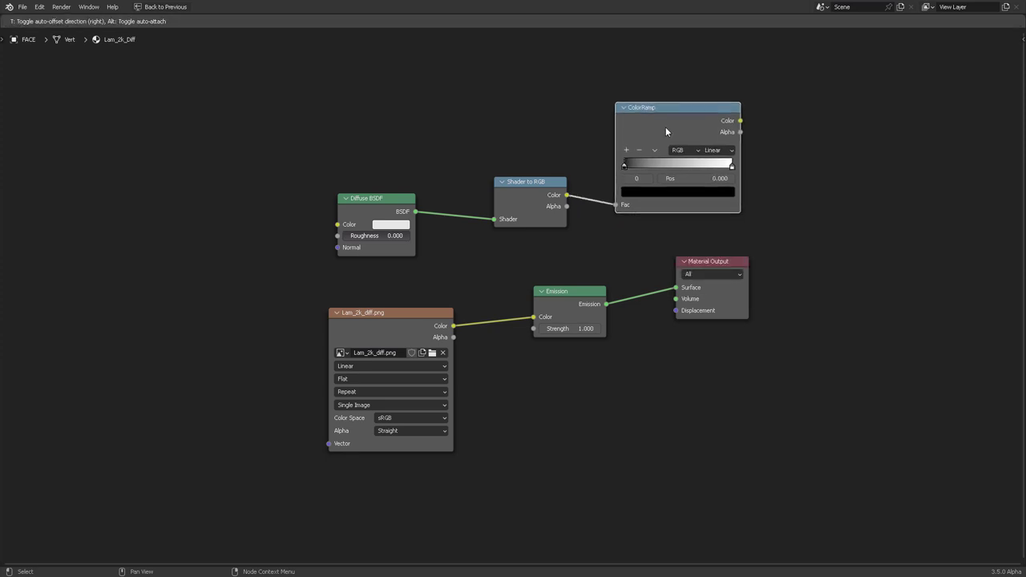
Set the ColorRamp interpolation to Constant and move its white stop to about 0.53
{"action": "left_click", "coordinate": [719, 150]}
{"action": "left_click", "coordinate": [730, 211]}
{"action": "left_click_drag", "start_coordinate": [730, 166], "coordinate": [682, 166]}
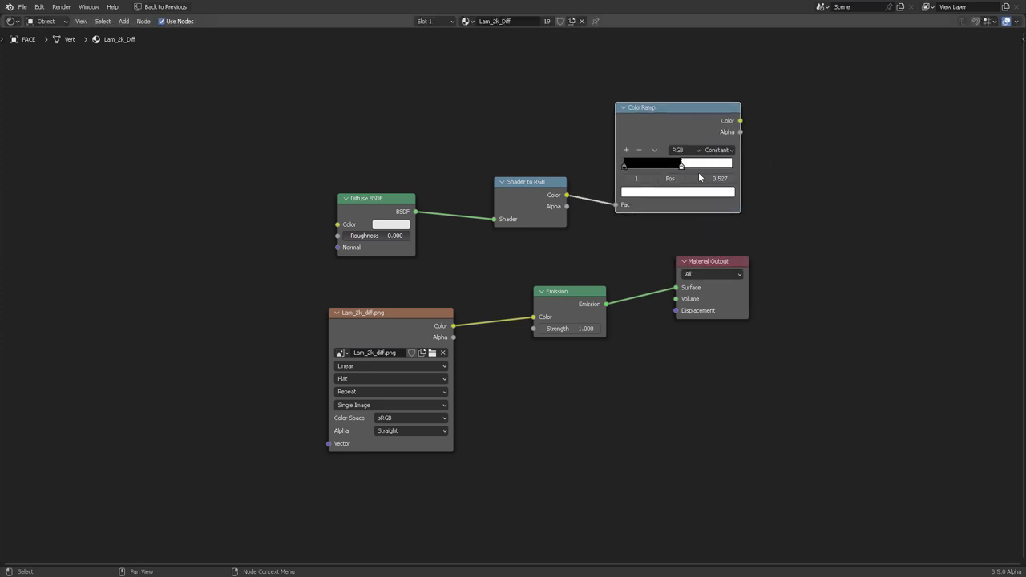
Connect the ColorRamp directly to the Material Output surface and set its white stop to 0.330
{"action": "middle_click_drag", "start_coordinate": [876, 178], "coordinate": [664, 238]}
{"action": "left_click", "coordinate": [478, 183], "text": "ctrl+shift"}
{"action": "left_click_drag", "start_coordinate": [486, 325], "coordinate": [715, 245]}
{"action": "key", "text": "ctrl+space"}
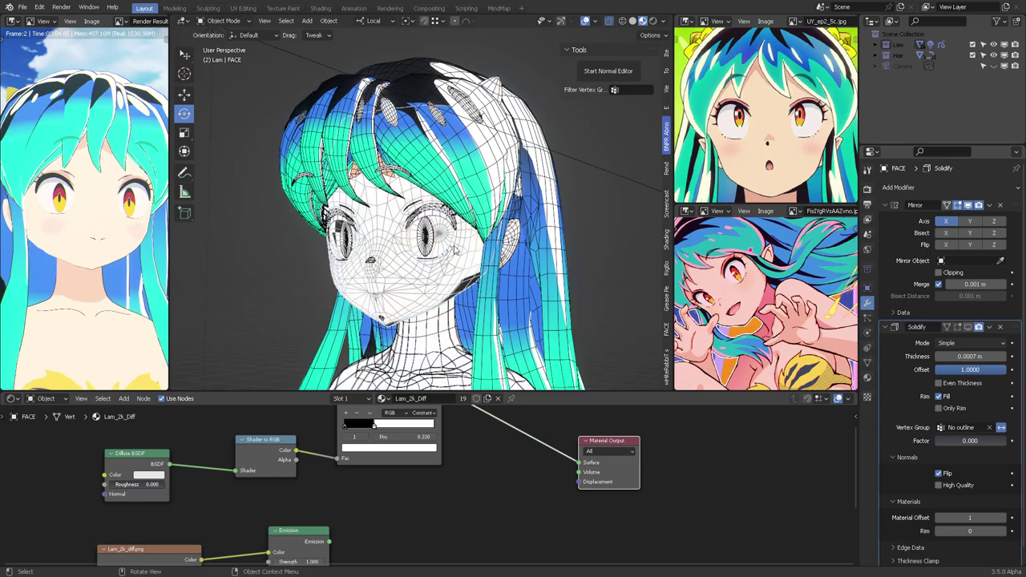
Select the sun light above the head and rotate it to test how the shadow falls on the face
{"action": "scroll", "coordinate": [476, 229], "scroll_direction": "down", "scroll_amount": 2}
{"action": "middle_click_drag", "start_coordinate": [476, 229], "coordinate": [529, 231]}
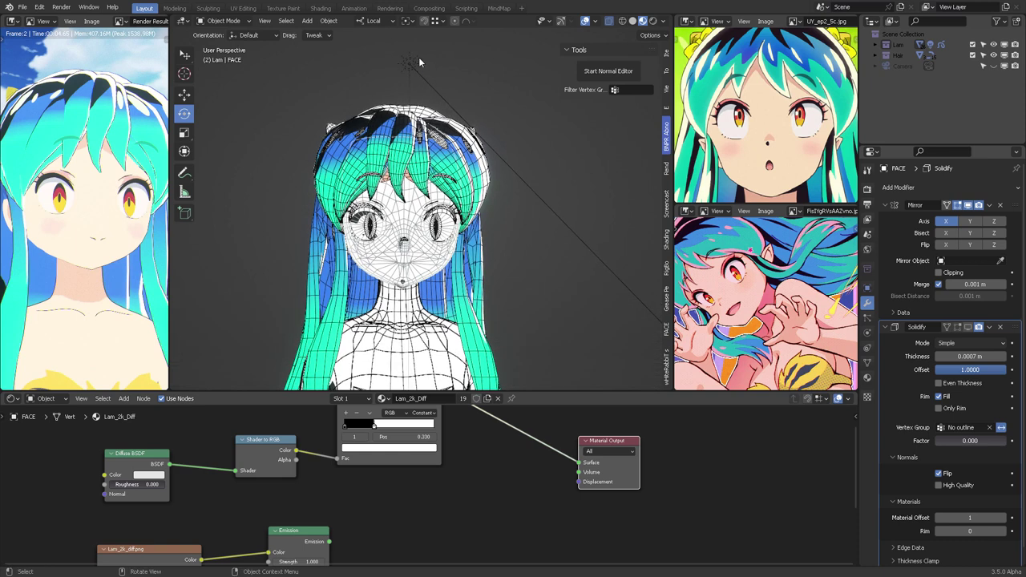
{"action": "left_click", "coordinate": [418, 63]}
{"action": "middle_click_drag", "start_coordinate": [463, 66], "coordinate": [473, 66]}
{"action": "key", "text": "ctrl+grave"}
{"action": "middle_click_drag", "start_coordinate": [451, 108], "coordinate": [475, 185]}
{"action": "left_click_drag", "start_coordinate": [503, 86], "coordinate": [467, 126]}
{"action": "right_click", "coordinate": [471, 128]}
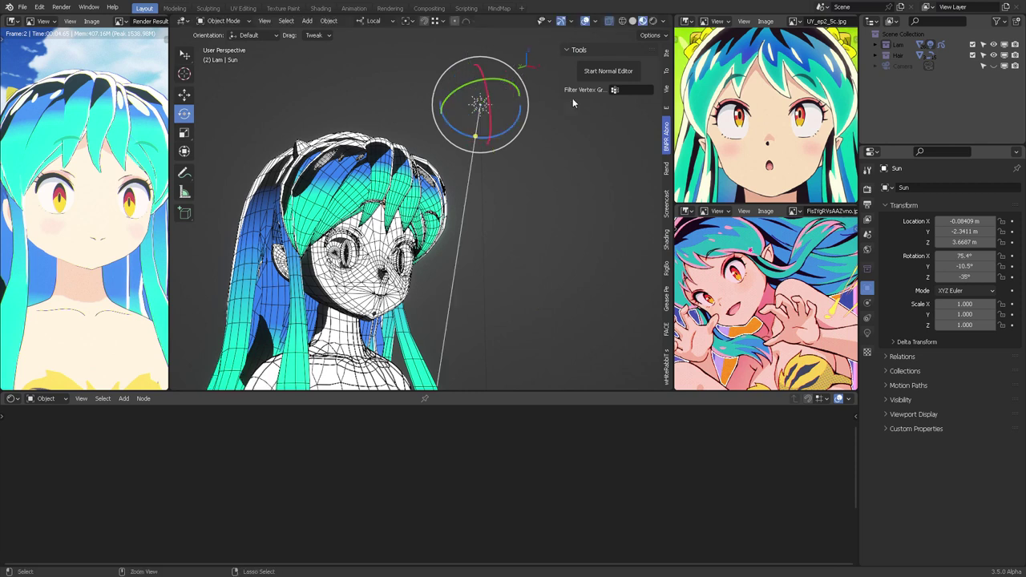
Switch to Rendered shading and rotate the sun light to about X 73.6°, Y 7.11°, Z 22.8°
{"action": "left_click", "coordinate": [653, 25]}
{"action": "mouse_move", "coordinate": [502, 108]}
{"action": "middle_mouse_down"}
{"action": "mouse_move", "coordinate": [472, 129]}
{"action": "mouse_move", "coordinate": [492, 109]}
{"action": "middle_mouse_up"}
{"action": "left_click_drag", "start_coordinate": [499, 97], "coordinate": [525, 151]}
{"action": "left_click_drag", "start_coordinate": [493, 107], "coordinate": [515, 193]}
{"action": "key", "text": "ctrl+z"}
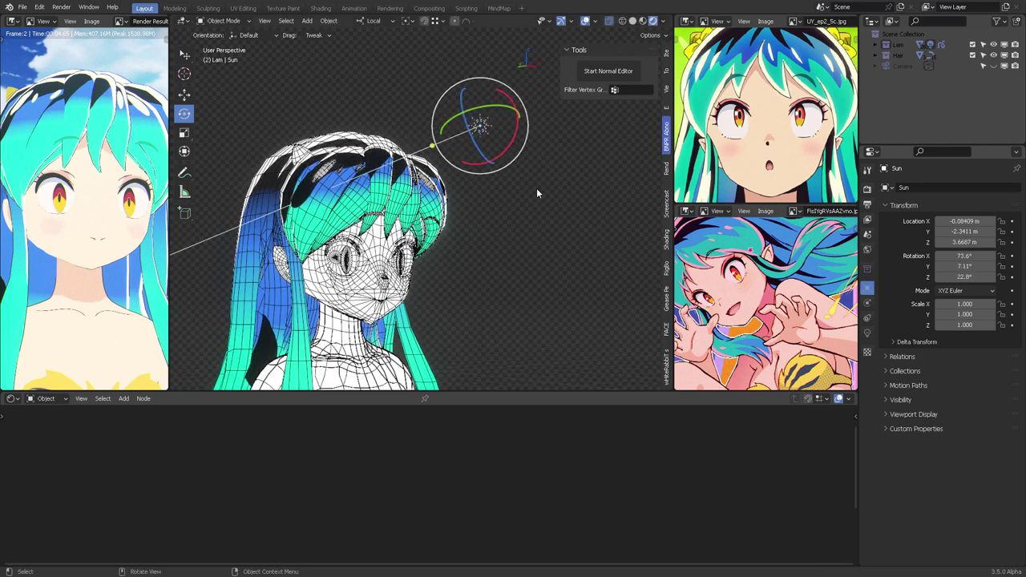
{"action": "left_click_drag", "start_coordinate": [505, 105], "coordinate": [503, 104]}
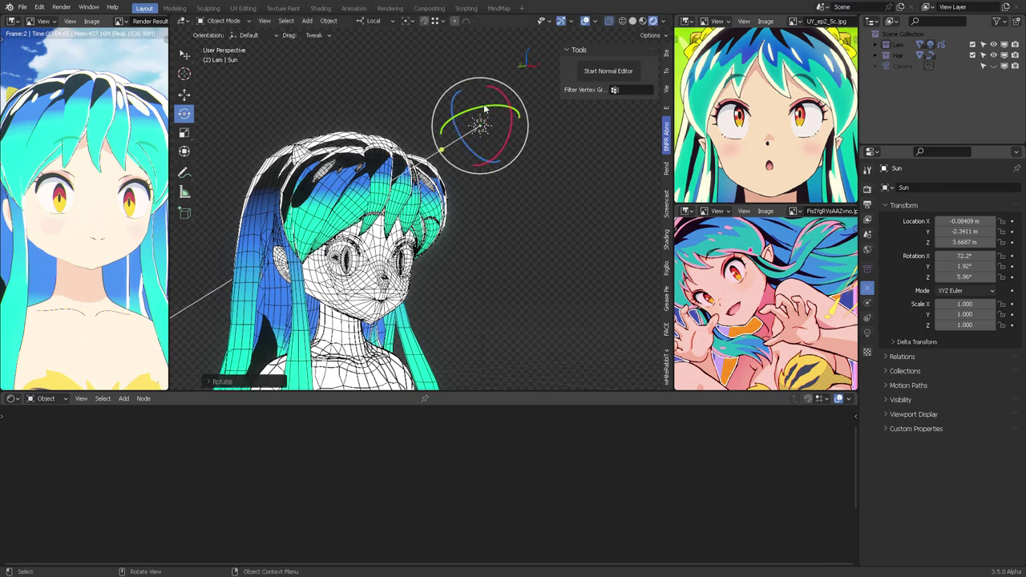
Darken the world background color to hex A3A3A3
{"action": "left_click", "coordinate": [371, 254]}
{"action": "middle_click_drag", "start_coordinate": [465, 484], "coordinate": [513, 499]}
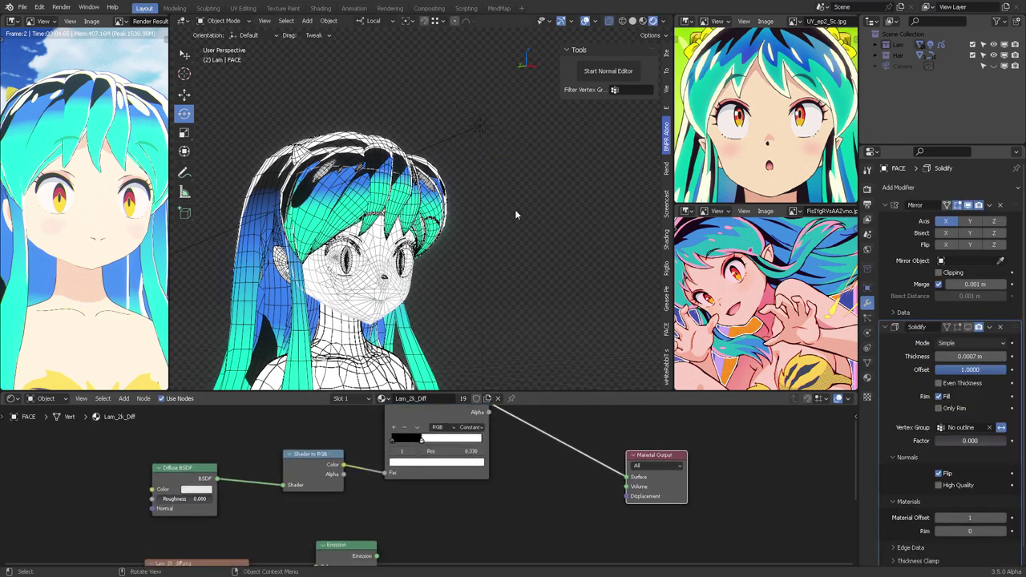
{"action": "left_click", "coordinate": [485, 124]}
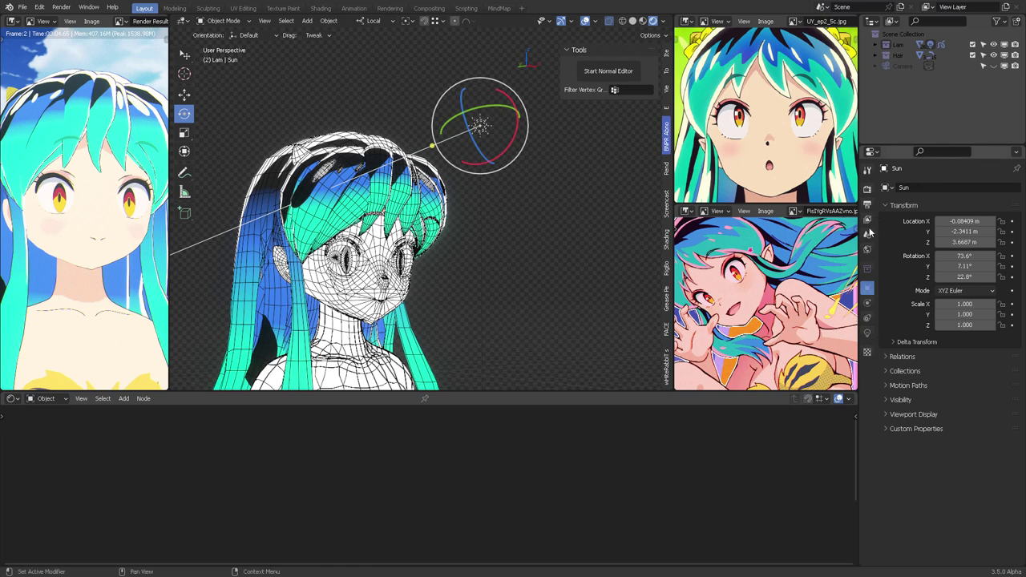
{"action": "left_click", "coordinate": [867, 249]}
{"action": "left_click", "coordinate": [968, 261]}
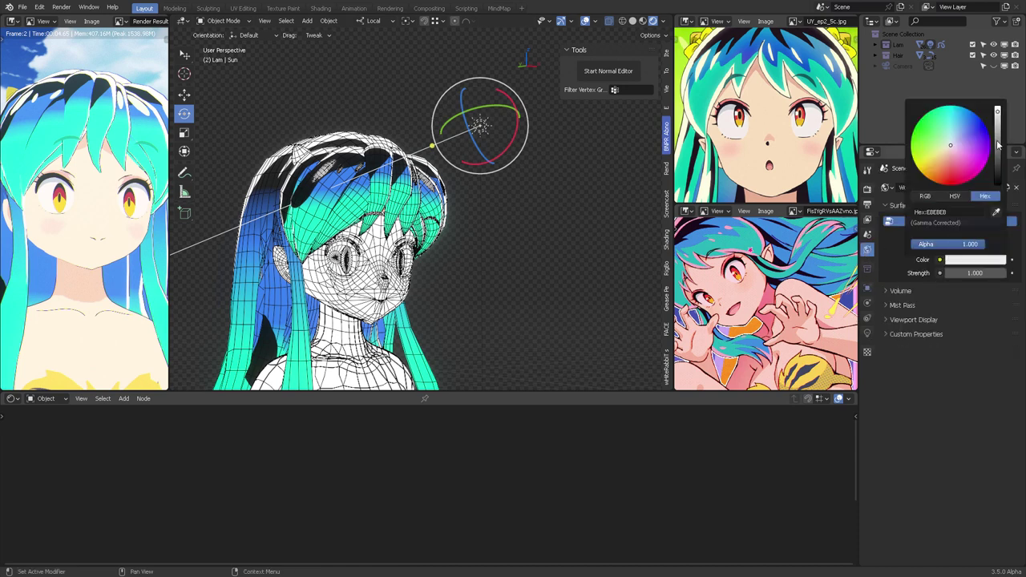
{"action": "mouse_move", "coordinate": [998, 145]}
{"action": "left_mouse_down"}
{"action": "mouse_move", "coordinate": [998, 161]}
{"action": "mouse_move", "coordinate": [997, 125]}
{"action": "mouse_move", "coordinate": [997, 134]}
{"action": "left_mouse_up"}
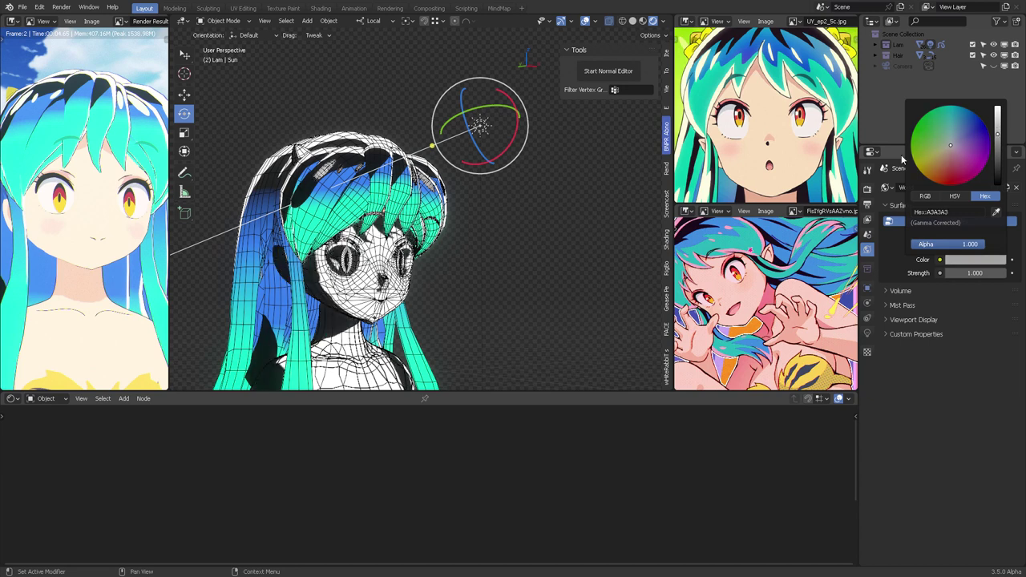
{"action": "left_click", "coordinate": [574, 232]}
Rotate the sun light again in a maximized viewport to test the shadow on the whole bust
{"action": "left_click", "coordinate": [484, 128]}
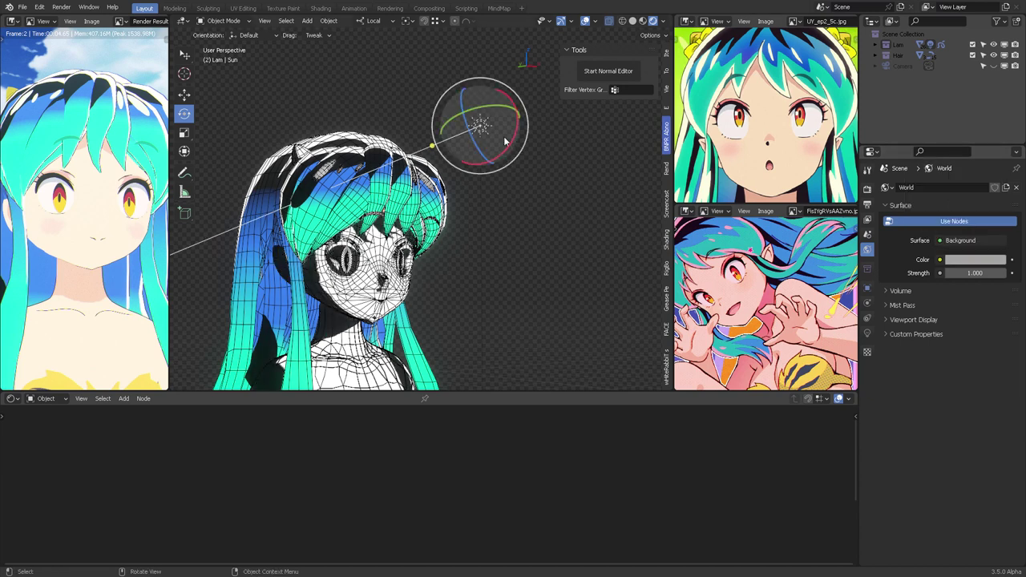
{"action": "middle_click_drag", "start_coordinate": [515, 161], "coordinate": [526, 138], "text": "shift"}
{"action": "key", "text": "ctrl+space"}
{"action": "middle_click_drag", "start_coordinate": [636, 305], "coordinate": [681, 232]}
{"action": "left_click_drag", "start_coordinate": [664, 109], "coordinate": [437, 397]}
{"action": "key", "text": "ctrl+space"}
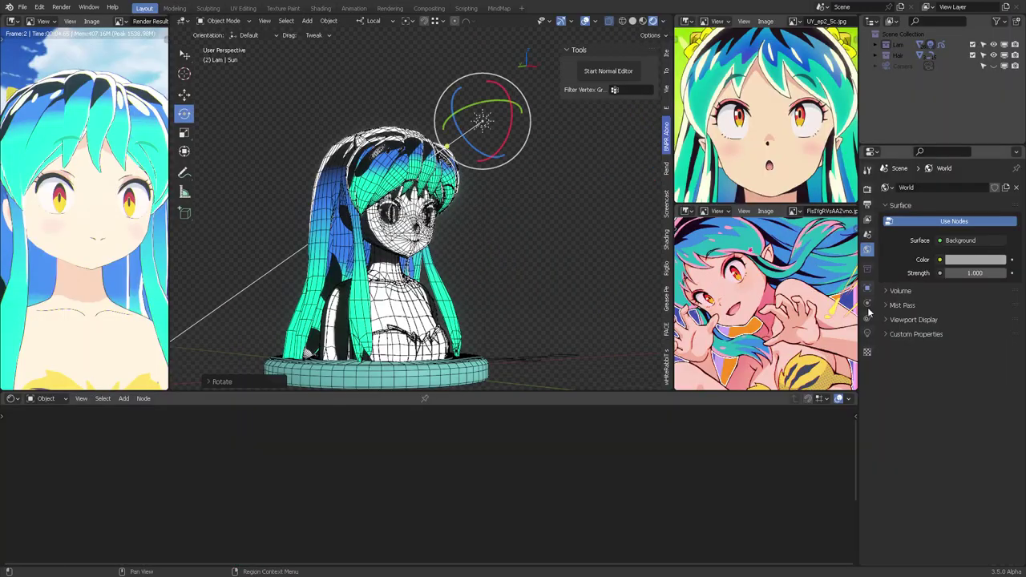
Set the render shadows' Cube Size to 128 px
{"action": "left_click", "coordinate": [867, 189]}
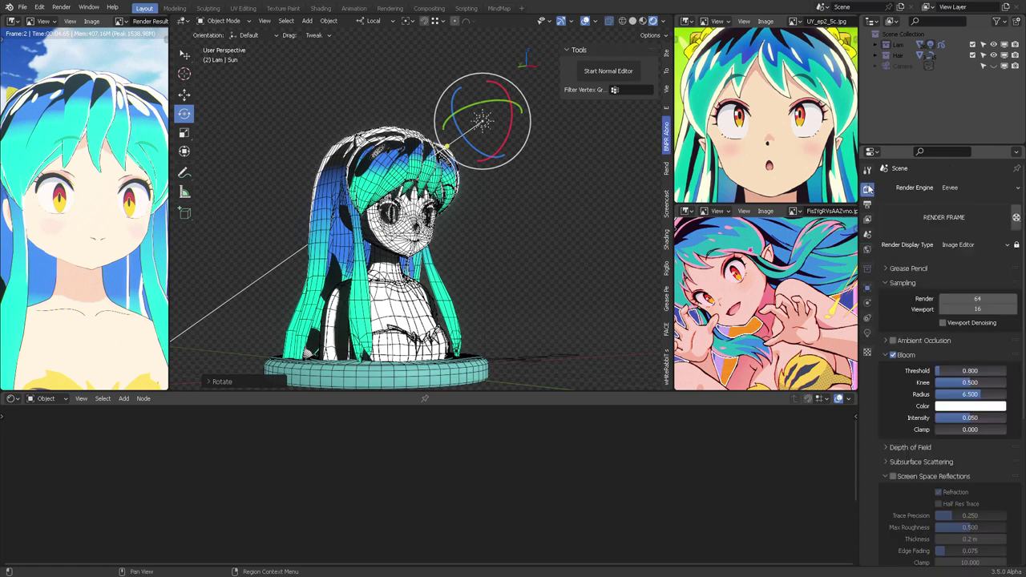
{"action": "scroll", "coordinate": [892, 393], "scroll_direction": "down", "scroll_amount": 7}
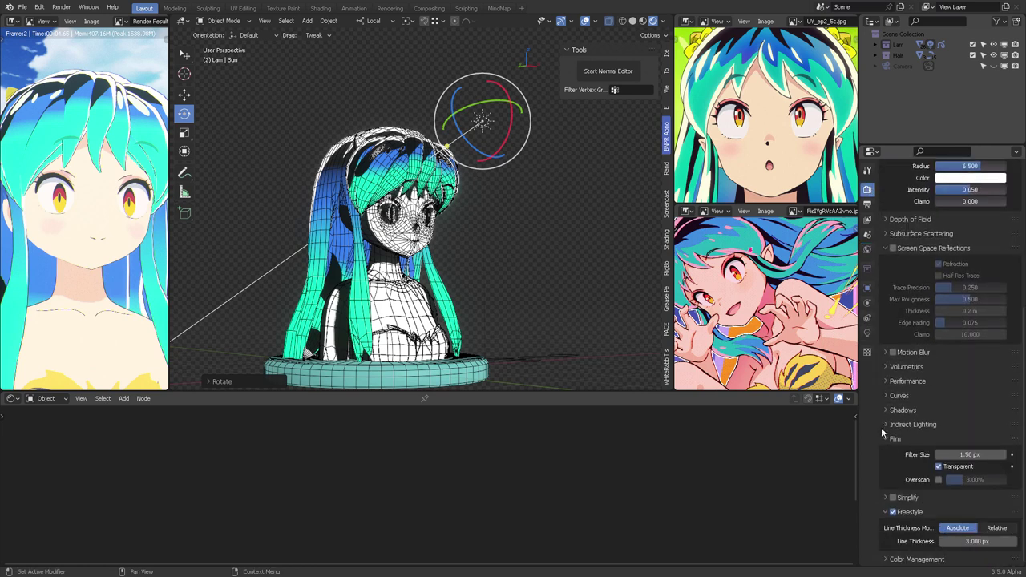
{"action": "left_click", "coordinate": [887, 410]}
{"action": "scroll", "coordinate": [902, 413], "scroll_direction": "down", "scroll_amount": 1}
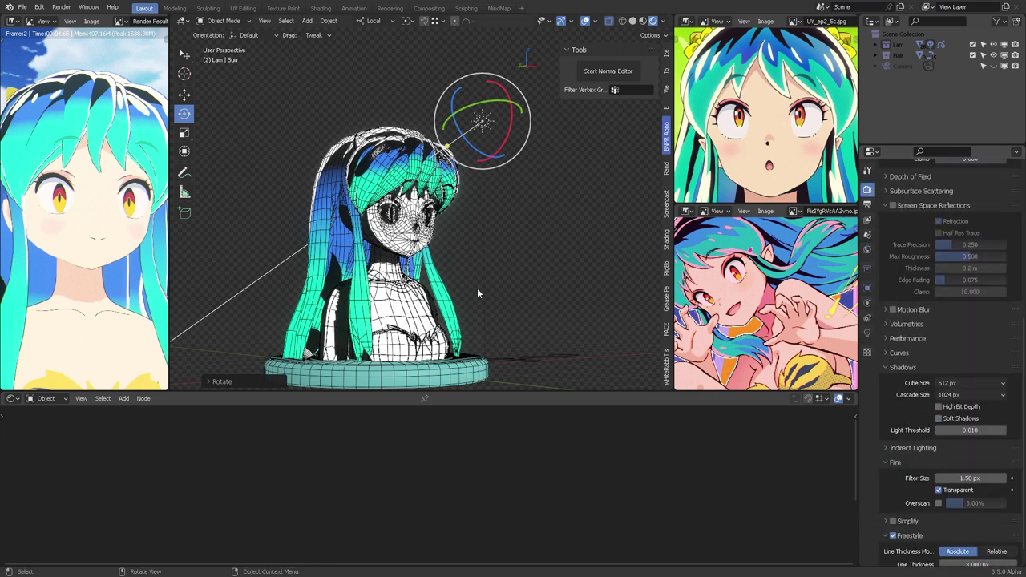
{"action": "scroll", "coordinate": [479, 281], "scroll_direction": "up", "scroll_amount": 8}
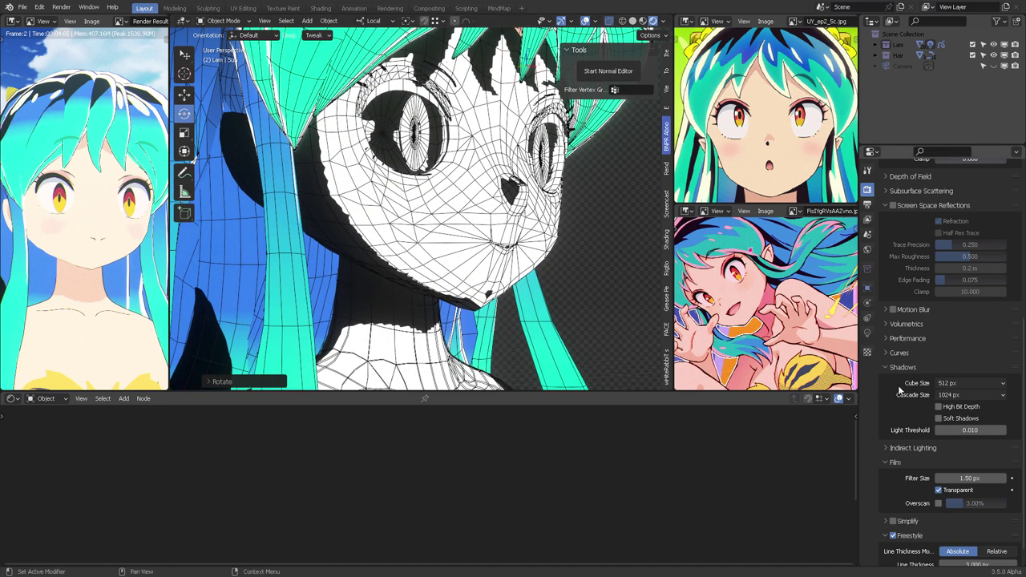
{"action": "left_click", "coordinate": [956, 384]}
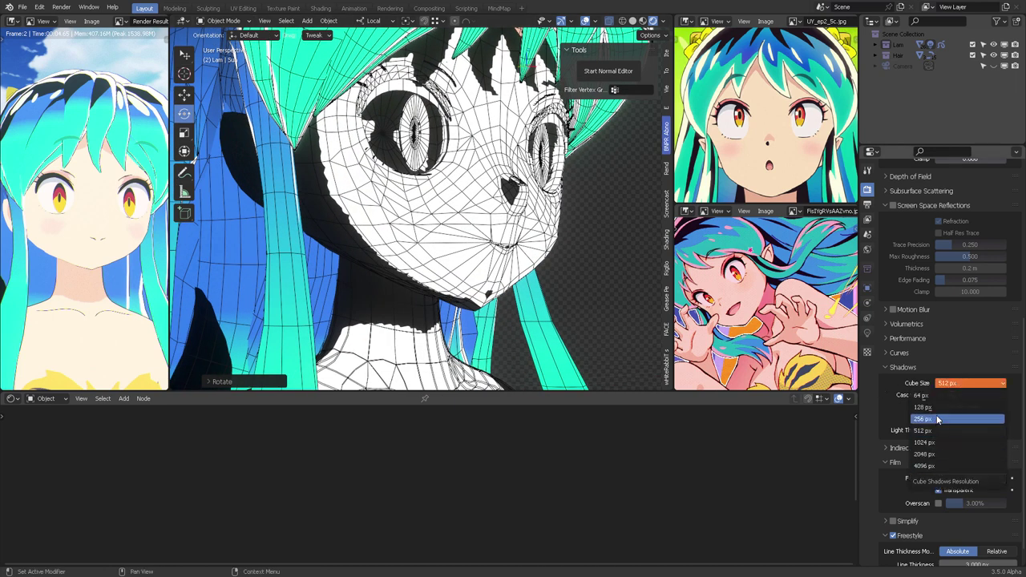
{"action": "left_click", "coordinate": [936, 408]}
Try shadow Cascade Sizes of 512, 128, 4096 and again 128 px to compare the shadow edges on the face
{"action": "left_click", "coordinate": [966, 396]}
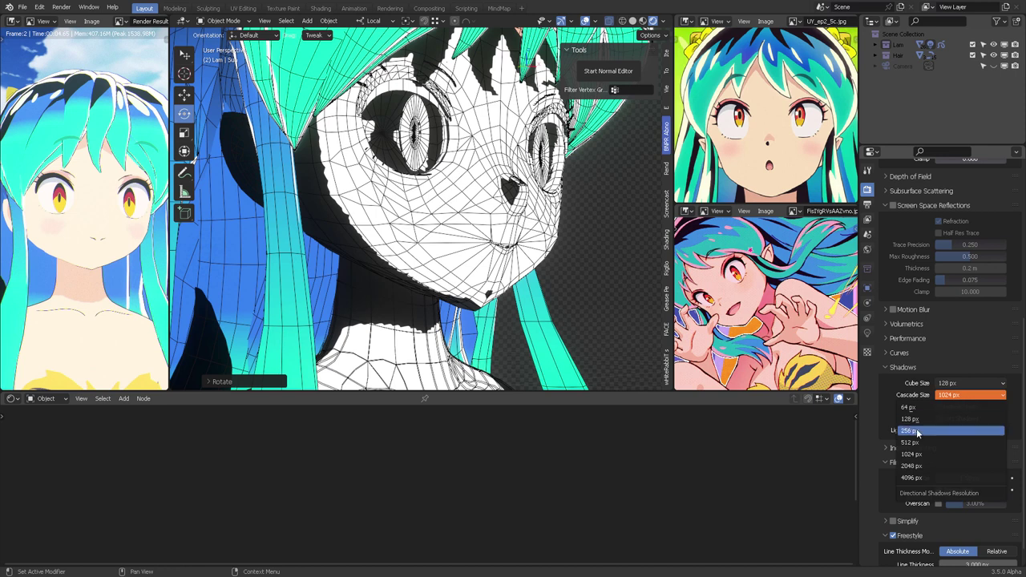
{"action": "left_click", "coordinate": [931, 443]}
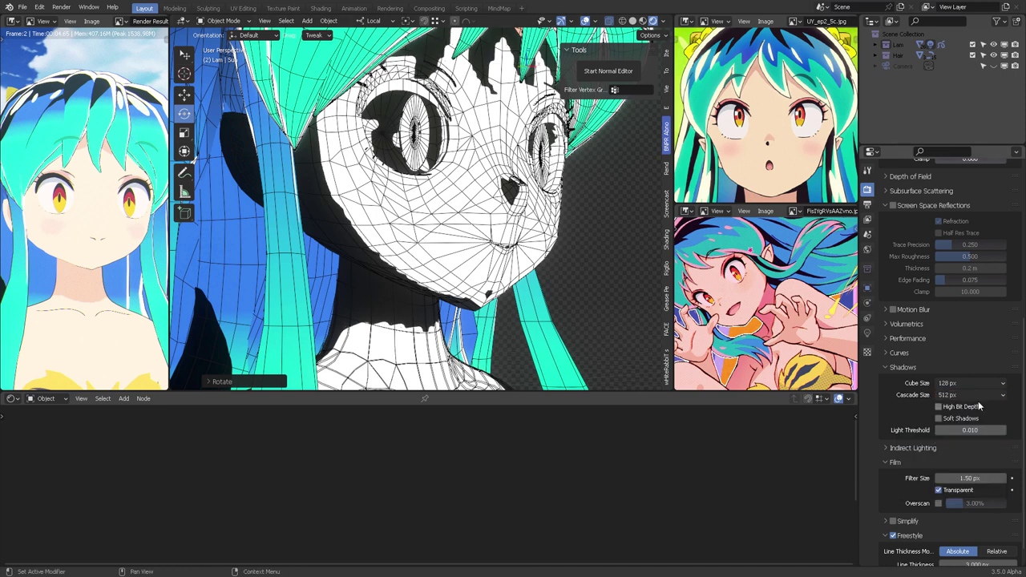
{"action": "left_click", "coordinate": [970, 395]}
{"action": "left_click", "coordinate": [933, 417]}
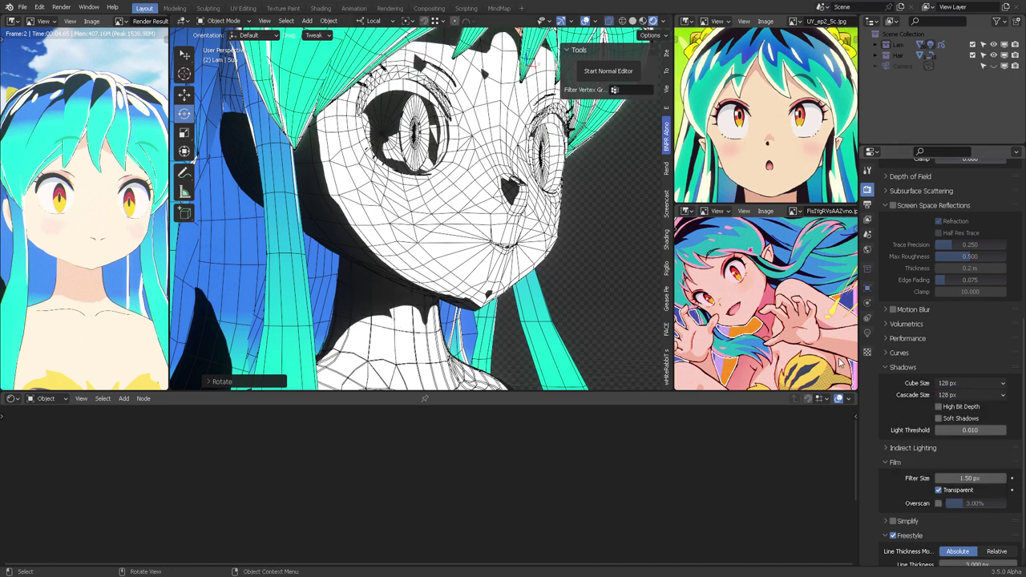
{"action": "left_click", "coordinate": [976, 395]}
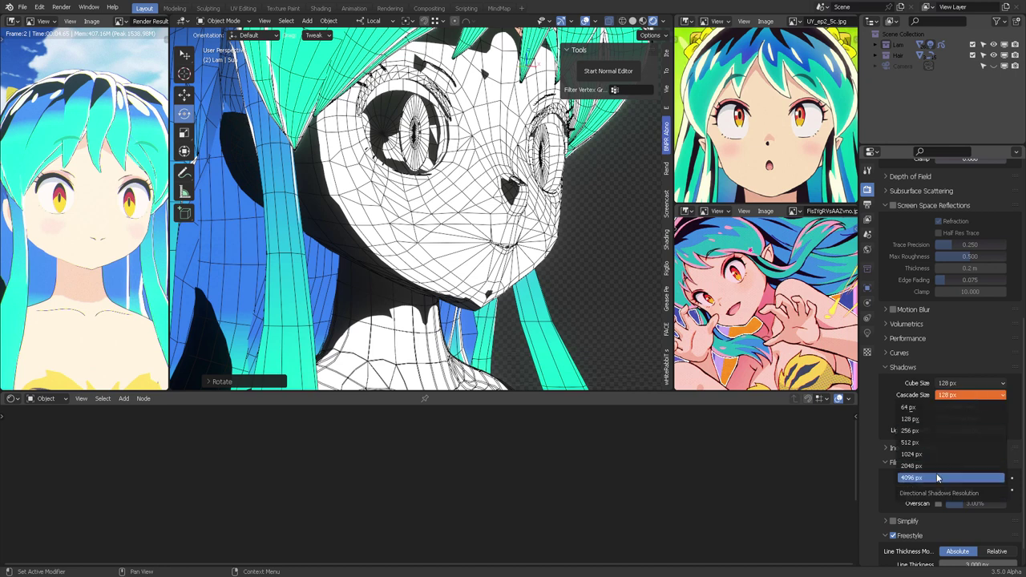
{"action": "left_click", "coordinate": [936, 477]}
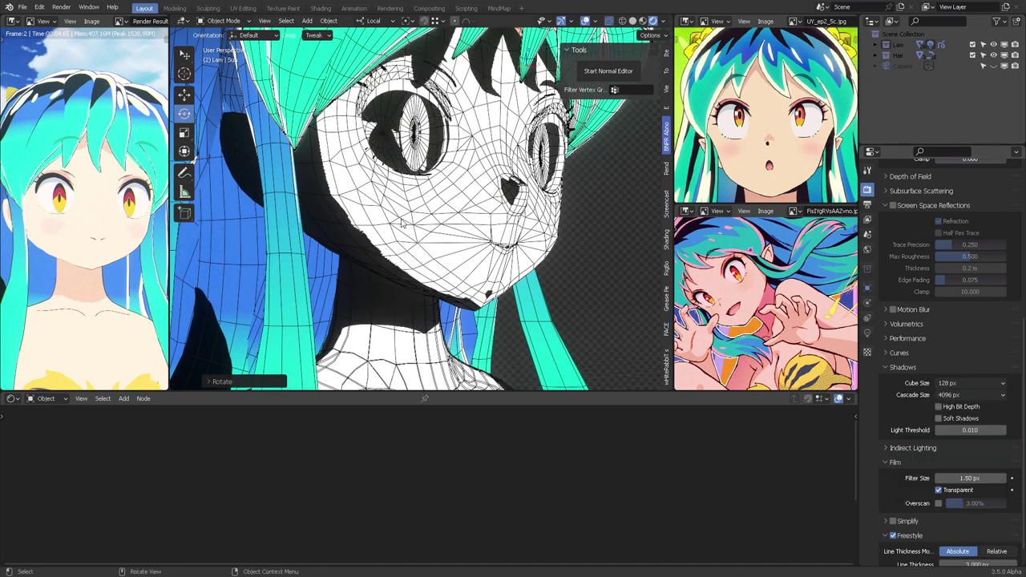
{"action": "left_click", "coordinate": [991, 396]}
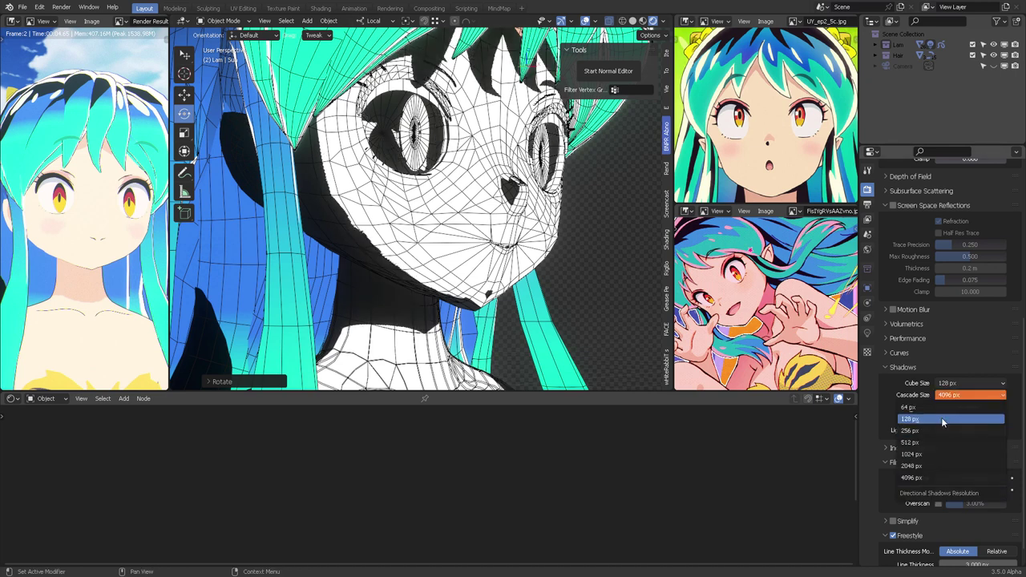
{"action": "left_click", "coordinate": [942, 419]}
Set the shadow Cascade Size to 256 px
{"action": "scroll", "coordinate": [545, 249], "scroll_direction": "down", "scroll_amount": 6}
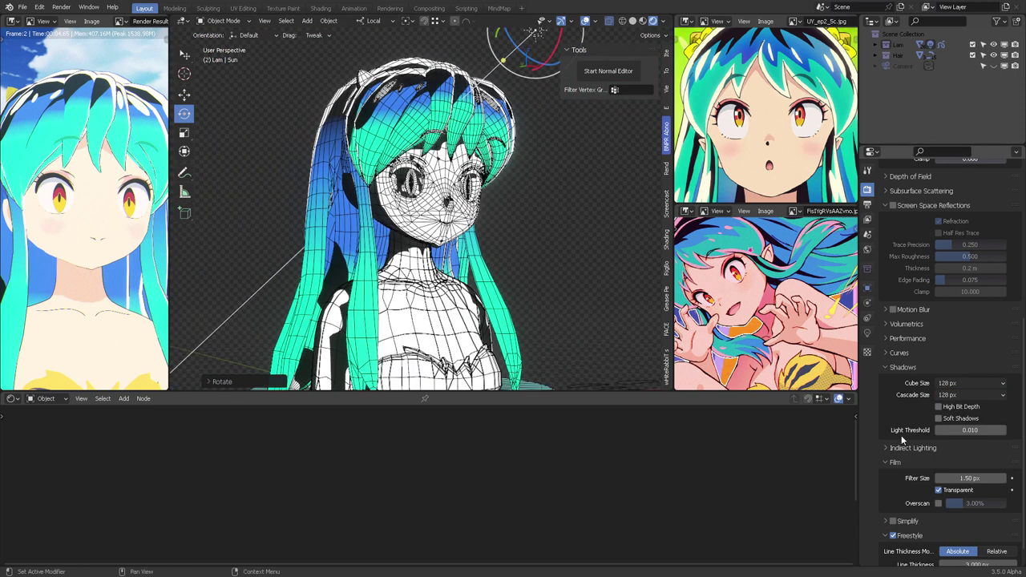
{"action": "left_click", "coordinate": [966, 395]}
{"action": "left_click", "coordinate": [930, 434]}
Rotate the sun light slightly to test the face shadow from a three-quarter view
{"action": "middle_click_drag", "start_coordinate": [417, 182], "coordinate": [489, 224]}
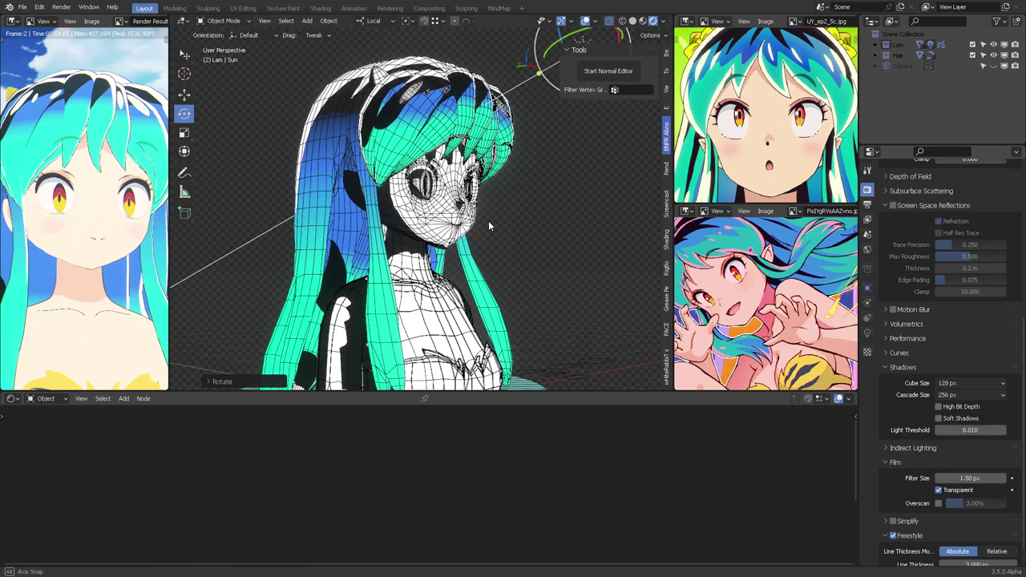
{"action": "scroll", "coordinate": [490, 224], "scroll_direction": "down", "scroll_amount": 2}
{"action": "middle_click_drag", "start_coordinate": [529, 114], "coordinate": [470, 126], "text": "shift"}
{"action": "left_click_drag", "start_coordinate": [486, 104], "coordinate": [461, 110]}
{"action": "scroll", "coordinate": [398, 230], "scroll_direction": "up", "scroll_amount": 3}
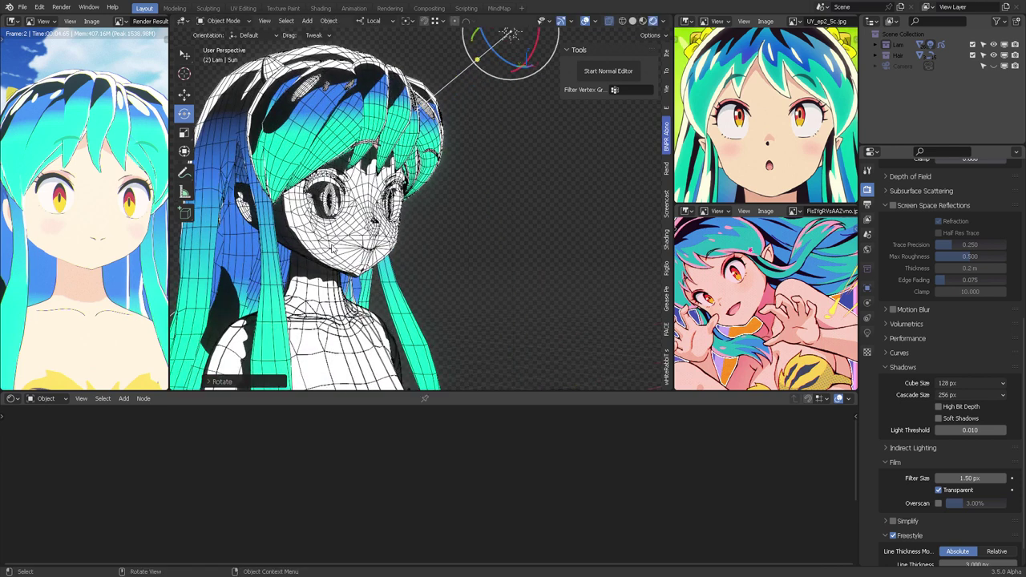
{"action": "left_click", "coordinate": [510, 34]}
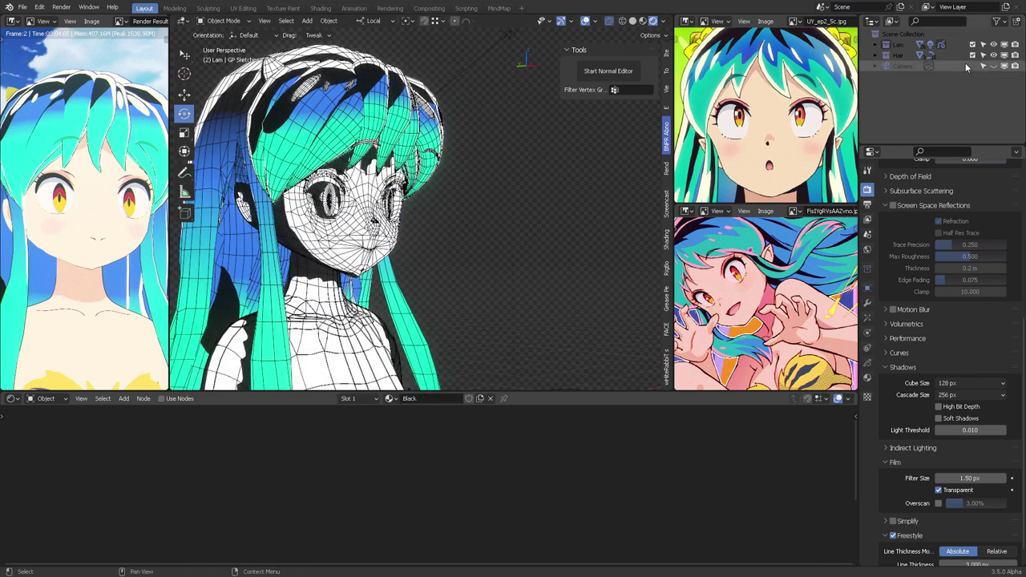
{"action": "left_click", "coordinate": [383, 323]}
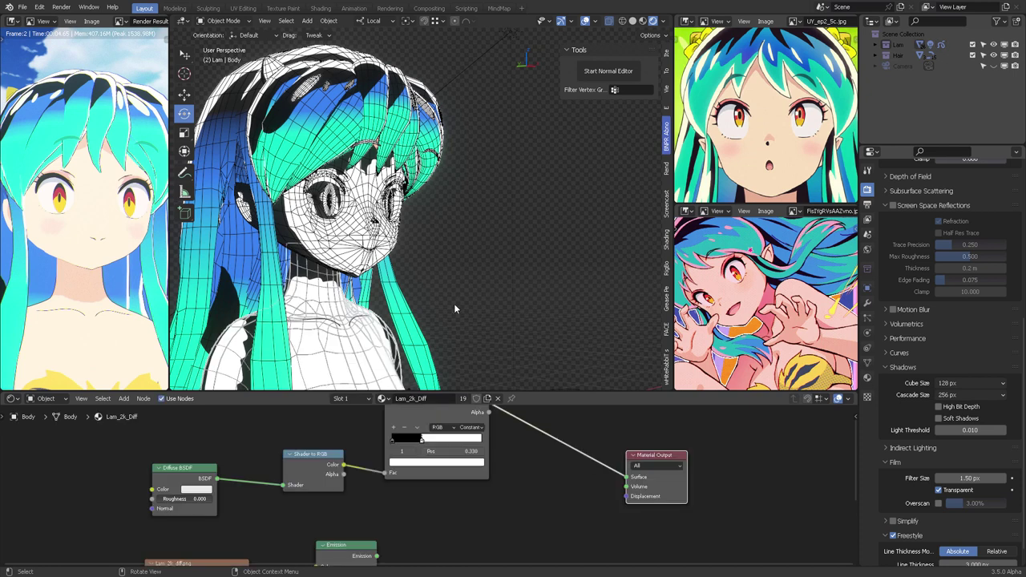
Reselect the sun light, try rotating it while viewing the bust from the front, and undo the last rotation
{"action": "middle_click_drag", "start_coordinate": [454, 303], "coordinate": [476, 202]}
{"action": "left_click", "coordinate": [467, 98]}
{"action": "left_click_drag", "start_coordinate": [468, 77], "coordinate": [434, 85]}
{"action": "middle_click_drag", "start_coordinate": [457, 166], "coordinate": [405, 146]}
{"action": "left_click_drag", "start_coordinate": [405, 146], "coordinate": [407, 140]}
{"action": "key", "text": "ctrl+z"}
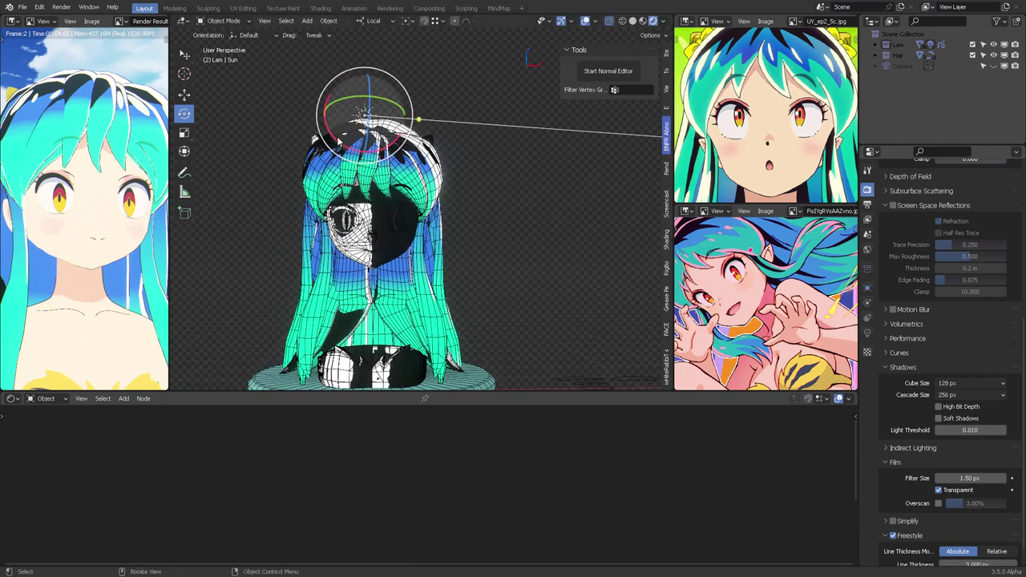
Rotate the sun light around the head and examine the resulting face shadow up close from another angle
{"action": "left_click_drag", "start_coordinate": [331, 134], "coordinate": [330, 105]}
{"action": "middle_click_drag", "start_coordinate": [331, 109], "coordinate": [388, 114]}
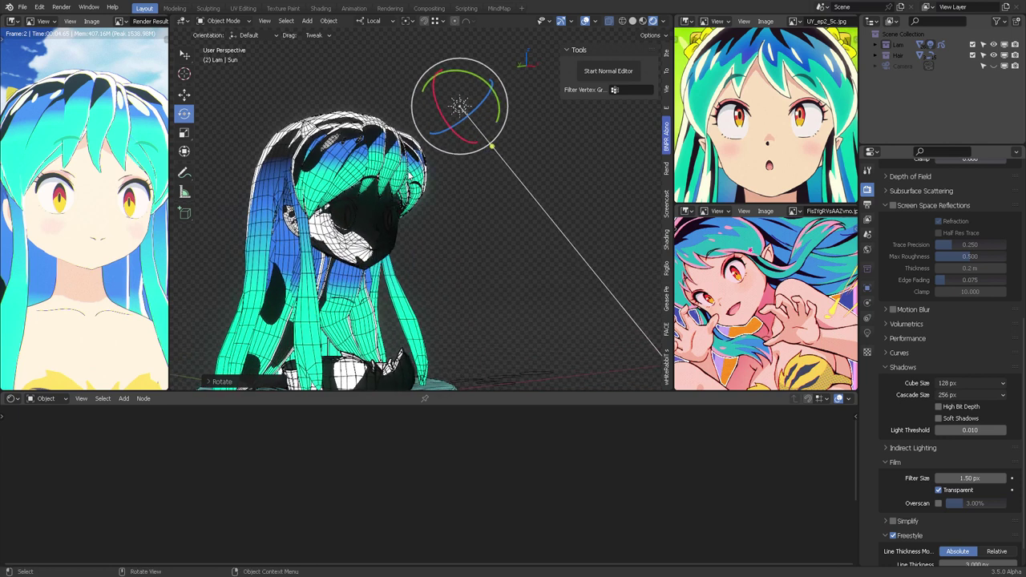
{"action": "mouse_move", "coordinate": [458, 75]}
{"action": "left_mouse_down"}
{"action": "mouse_move", "coordinate": [480, 86]}
{"action": "mouse_move", "coordinate": [475, 104]}
{"action": "left_mouse_up"}
{"action": "middle_click_drag", "start_coordinate": [493, 180], "coordinate": [396, 197]}
{"action": "scroll", "coordinate": [378, 219], "scroll_direction": "up", "scroll_amount": 3}
{"action": "scroll", "coordinate": [378, 219], "scroll_direction": "up", "scroll_amount": 4}
{"action": "scroll", "coordinate": [446, 216], "scroll_direction": "down", "scroll_amount": 3}
{"action": "scroll", "coordinate": [490, 224], "scroll_direction": "down", "scroll_amount": 3}
{"action": "middle_click_drag", "start_coordinate": [396, 197], "coordinate": [463, 240], "text": "shift"}
Clear the sun light's rotation and rotate it again so the face is lit from one side
{"action": "key", "text": "alt+r"}
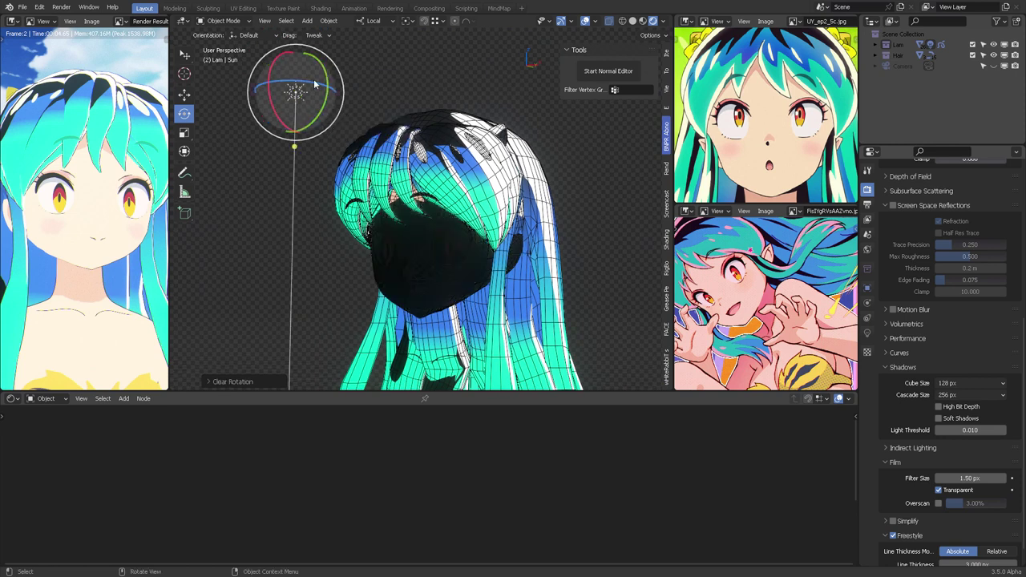
{"action": "left_click_drag", "start_coordinate": [320, 77], "coordinate": [295, 52]}
{"action": "middle_click_drag", "start_coordinate": [298, 54], "coordinate": [281, 127]}
{"action": "key", "text": "ctrl+z"}
{"action": "left_click_drag", "start_coordinate": [236, 132], "coordinate": [276, 136]}
{"action": "middle_click_drag", "start_coordinate": [277, 135], "coordinate": [347, 137]}
{"action": "left_click_drag", "start_coordinate": [322, 83], "coordinate": [297, 76]}
{"action": "scroll", "coordinate": [448, 258], "scroll_direction": "up", "scroll_amount": 5}
{"action": "middle_click_drag", "start_coordinate": [463, 348], "coordinate": [482, 246], "text": "shift"}
{"action": "scroll", "coordinate": [435, 246], "scroll_direction": "down", "scroll_amount": 6}
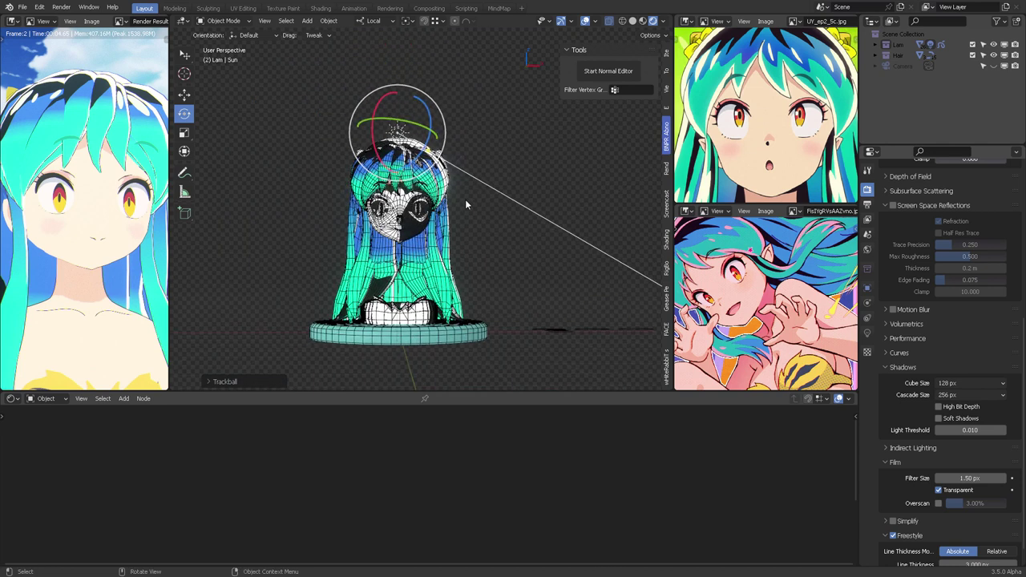
Select the face mesh and maximize the shader editor showing its Lam_2k_Diff material
{"action": "scroll", "coordinate": [465, 198], "scroll_direction": "up", "scroll_amount": 4}
{"action": "left_click", "coordinate": [379, 198]}
{"action": "middle_click_drag", "start_coordinate": [555, 459], "coordinate": [557, 471]}
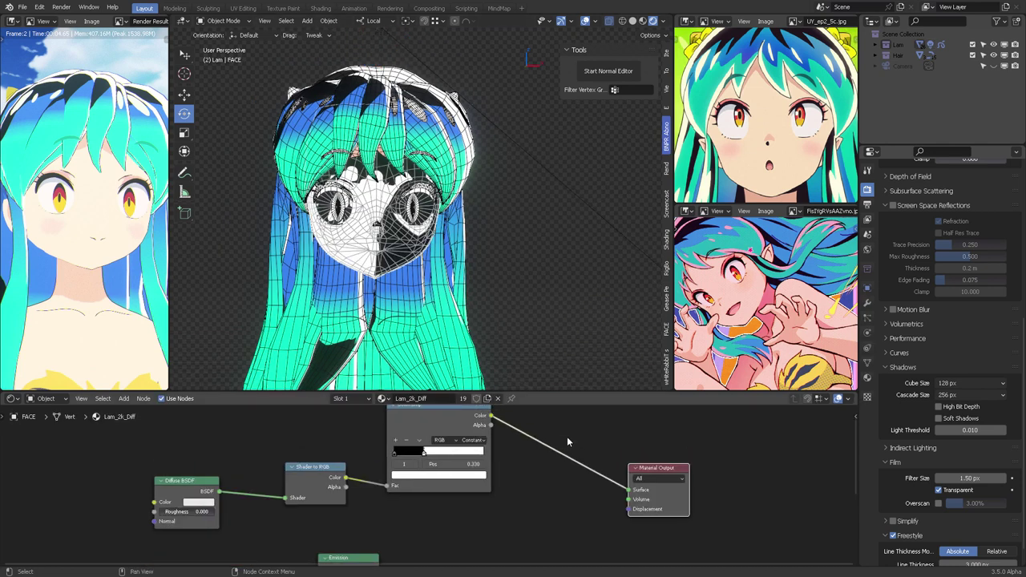
{"action": "key", "text": "ctrl+space"}
{"action": "middle_click_drag", "start_coordinate": [564, 380], "coordinate": [660, 319]}
Add a Mix node in Multiply mode with the Lam_2k_diff.png texture's Color connected to its A input
{"action": "left_click_drag", "start_coordinate": [381, 362], "coordinate": [324, 355]}
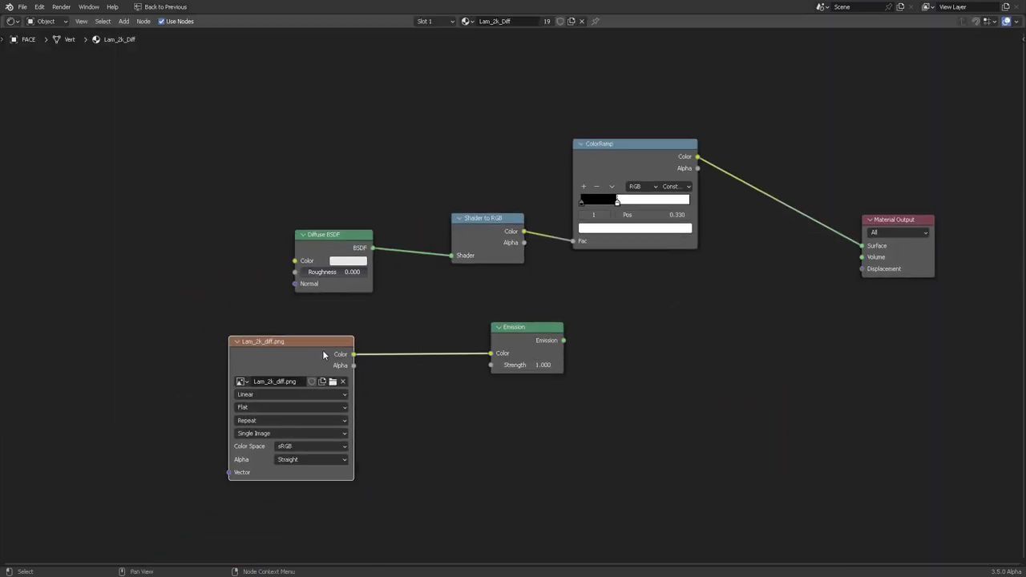
{"action": "key", "text": "shift+a"}
{"action": "type", "text": "mix"}
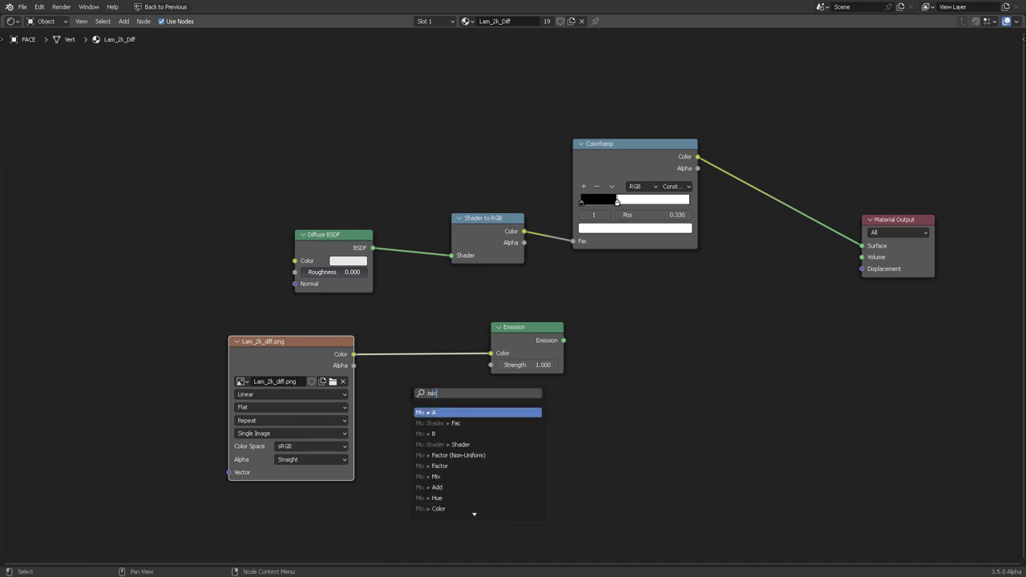
{"action": "type", "text": " col"}
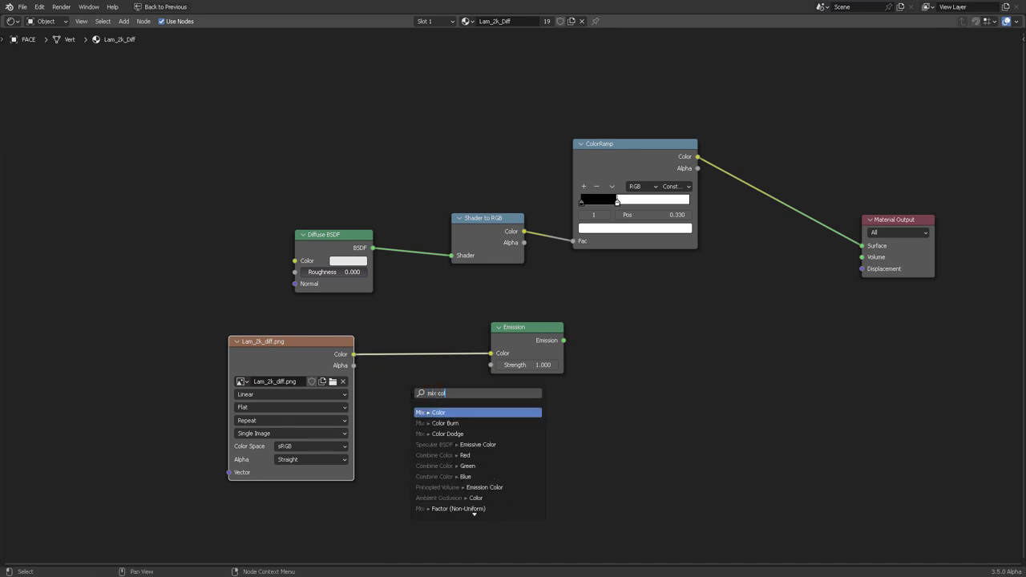
{"action": "key", "text": "BackSpace"}
{"action": "key", "text": "BackSpace"}
{"action": "key", "text": "BackSpace"}
{"action": "type", "text": "mul"}
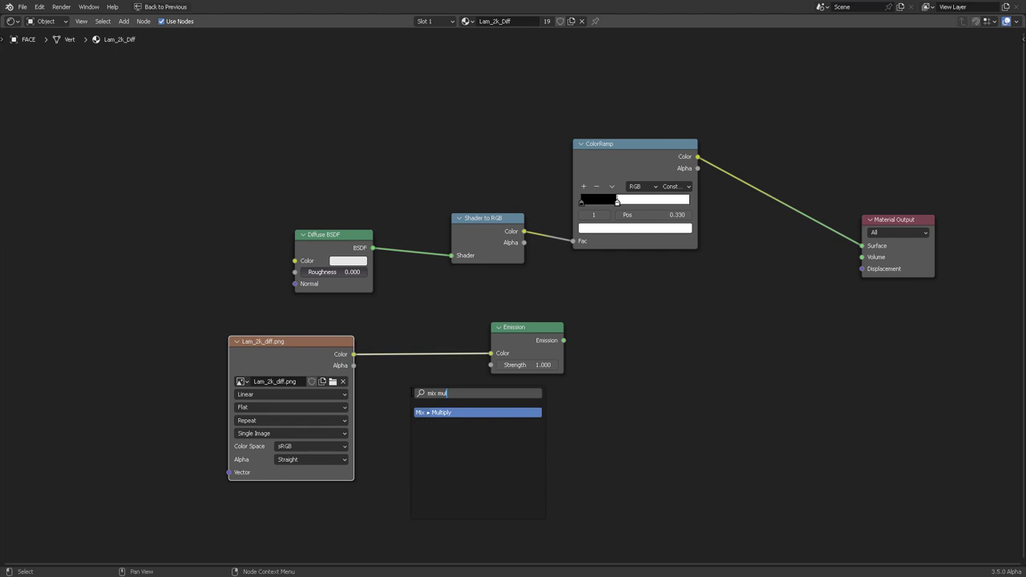
{"action": "key", "text": "Return"}
{"action": "left_click", "coordinate": [412, 392]}
Set the Multiply node's Factor to 1.000 and move the Emission node farther right to make room
{"action": "middle_click_drag", "start_coordinate": [418, 461], "coordinate": [398, 427]}
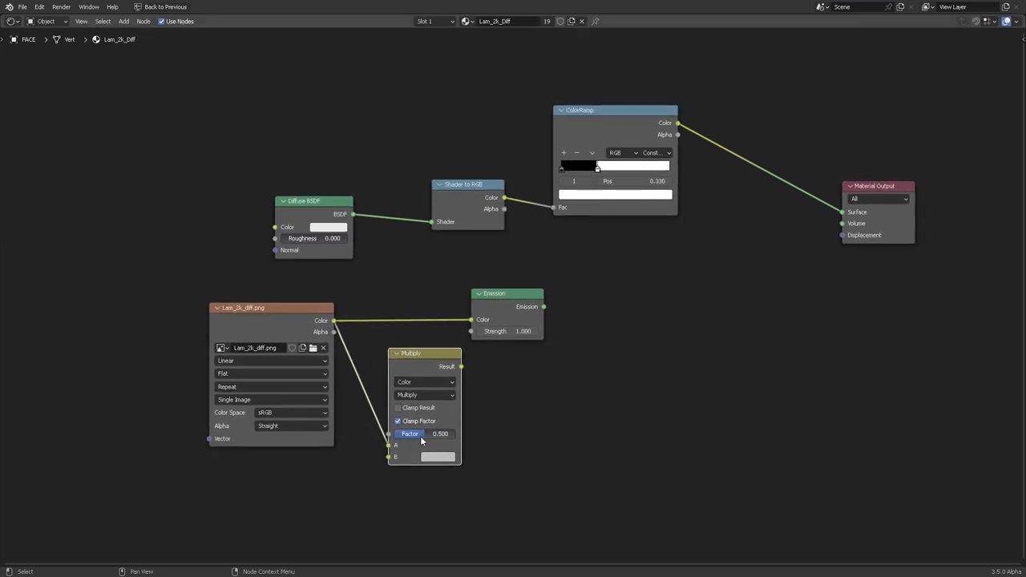
{"action": "left_click", "coordinate": [435, 459]}
{"action": "left_click", "coordinate": [524, 375]}
{"action": "middle_click_drag", "start_coordinate": [524, 375], "coordinate": [485, 402]}
{"action": "left_click_drag", "start_coordinate": [464, 324], "coordinate": [706, 326]}
Duplicate the Multiply node and place the copy between the original and the Emission node
{"action": "left_click", "coordinate": [391, 393]}
{"action": "key", "text": "shift+d"}
{"action": "left_click", "coordinate": [638, 389]}
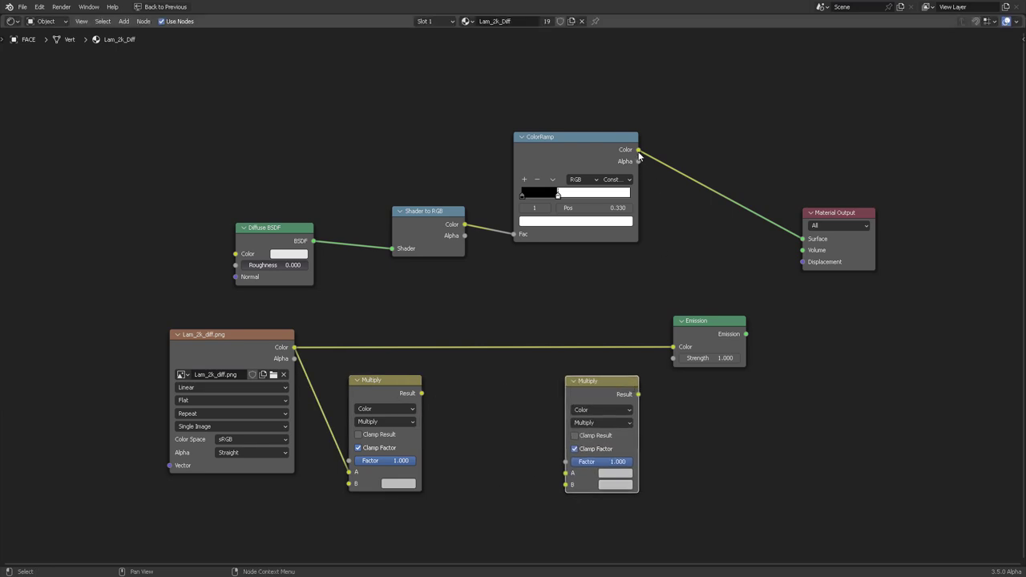
Frame the Diffuse BSDF, Shader to RGB and ColorRamp nodes as "Light threshold" and move the frame up and left
{"action": "left_click_drag", "start_coordinate": [183, 130], "coordinate": [551, 239]}
{"action": "key", "text": "ctrl+j"}
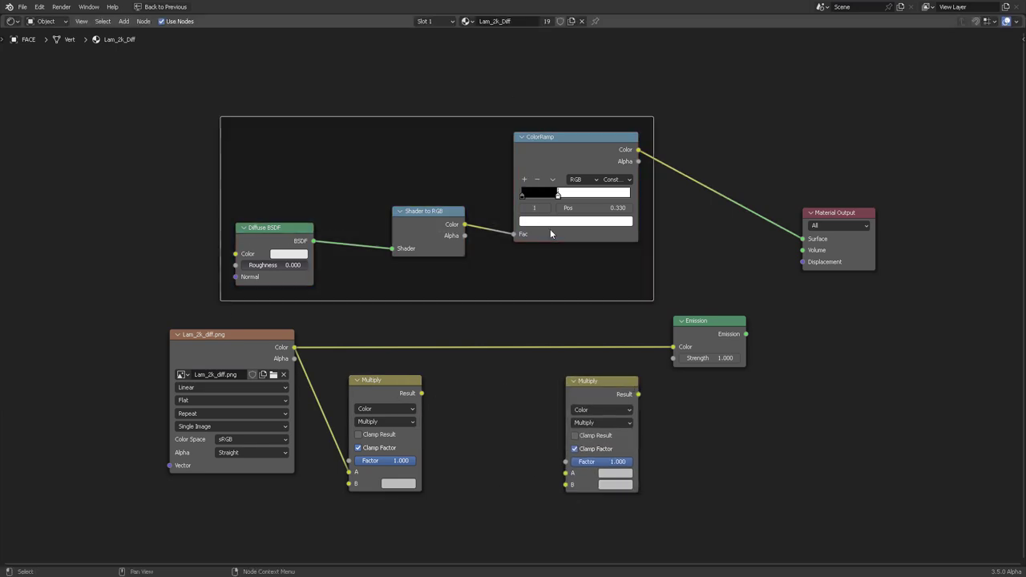
{"action": "key", "text": "F2"}
{"action": "type", "text": "Light threshold"}
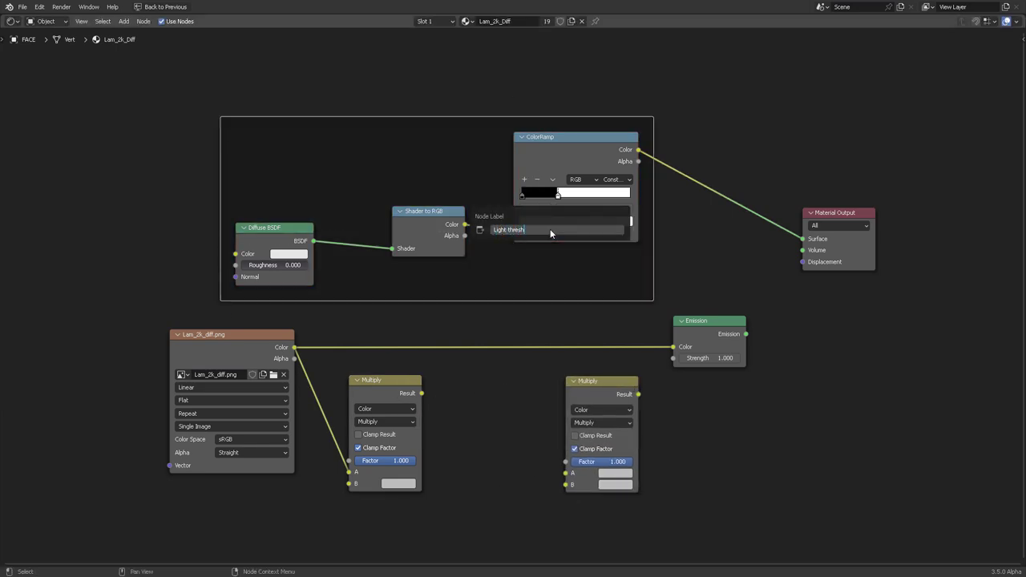
{"action": "key", "text": "Return"}
{"action": "middle_click_drag", "start_coordinate": [550, 285], "coordinate": [576, 286]}
{"action": "left_click_drag", "start_coordinate": [478, 179], "coordinate": [314, 127]}
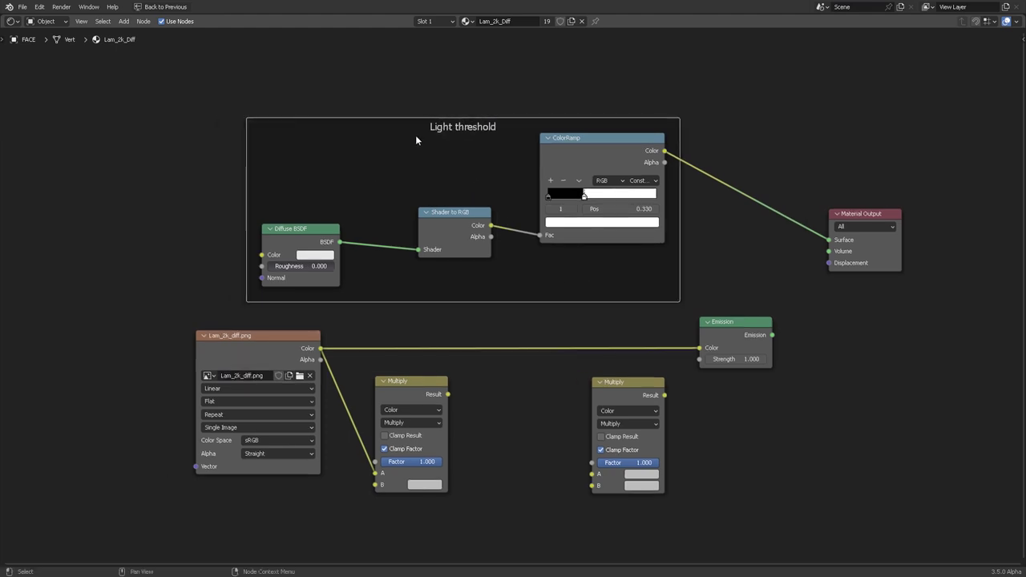
{"action": "left_click_drag", "start_coordinate": [416, 135], "coordinate": [377, 128]}
{"action": "left_click_drag", "start_coordinate": [462, 126], "coordinate": [253, 90]}
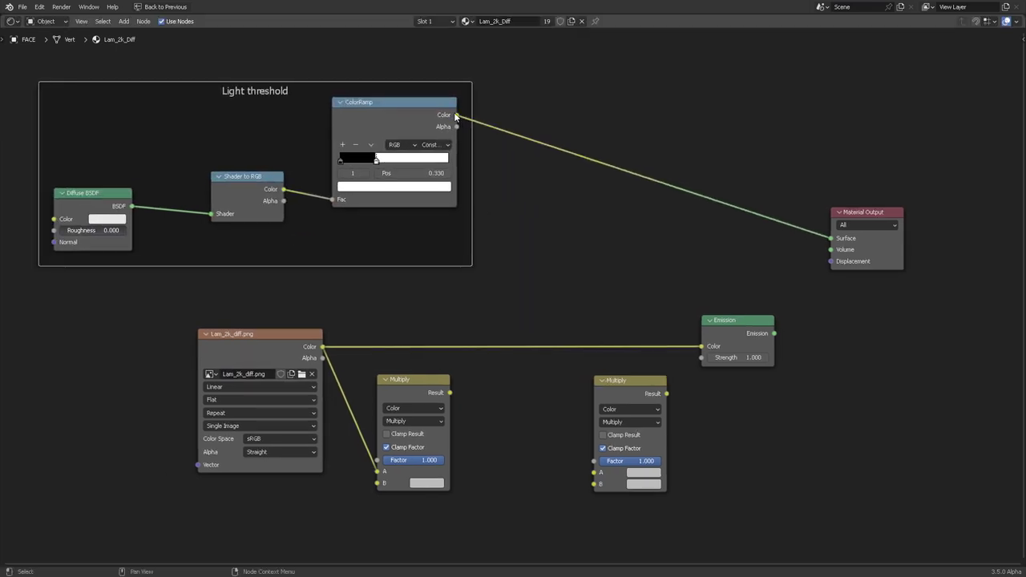
Connect the ColorRamp Color to the second Multiply's Factor and the first Multiply's Result to its B input
{"action": "left_click_drag", "start_coordinate": [456, 115], "coordinate": [594, 460]}
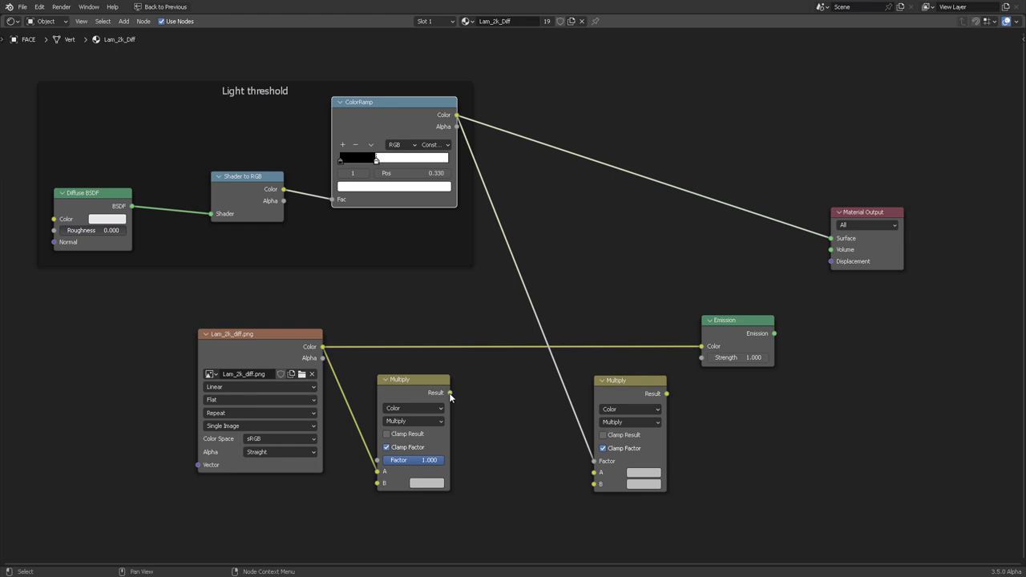
{"action": "left_click", "coordinate": [450, 397]}
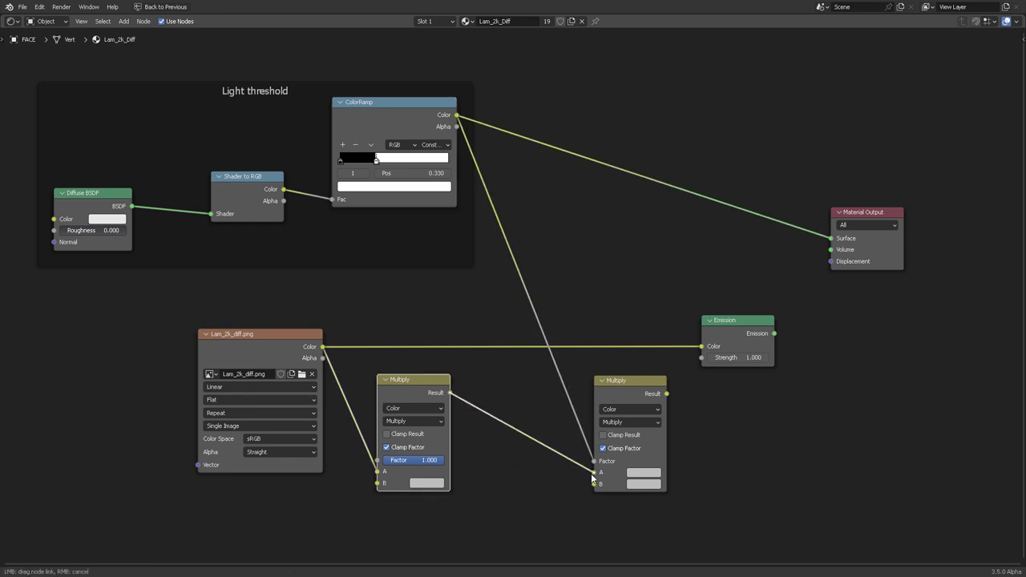
{"action": "left_click_drag", "start_coordinate": [594, 486], "coordinate": [594, 484]}
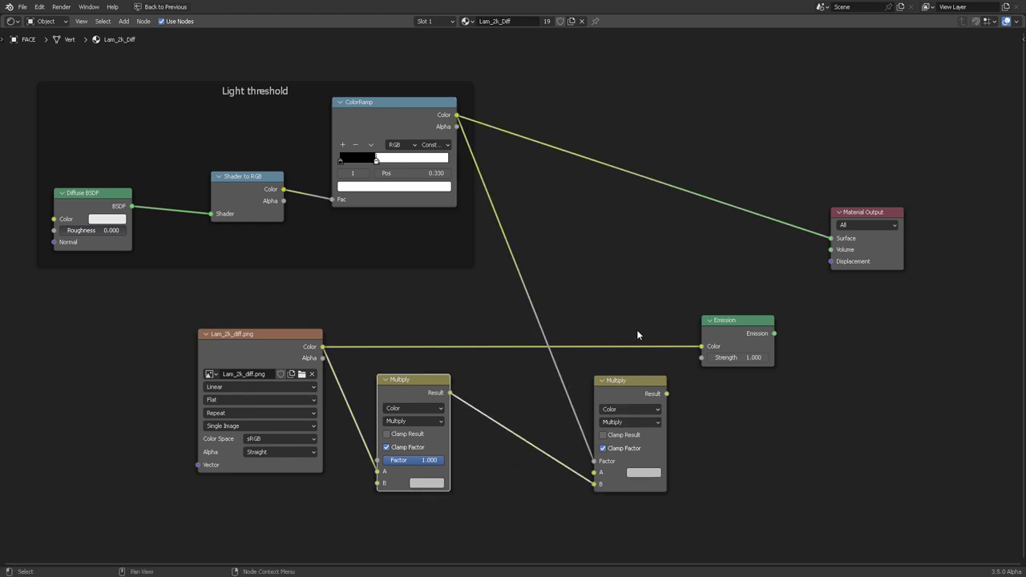
Connect the texture's Color to the second Multiply's A input and that node's Result to the Emission Color
{"action": "right_click_drag", "start_coordinate": [517, 349], "coordinate": [519, 354], "text": "ctrl"}
{"action": "left_click_drag", "start_coordinate": [412, 380], "coordinate": [412, 426]}
{"action": "left_click_drag", "start_coordinate": [323, 346], "coordinate": [594, 472]}
{"action": "left_click_drag", "start_coordinate": [666, 394], "coordinate": [701, 347]}
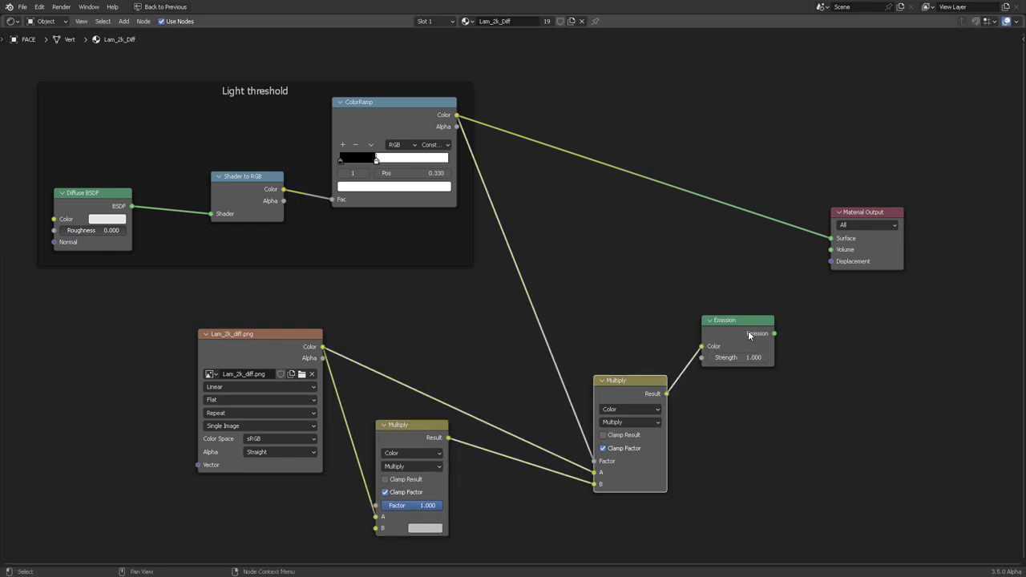
Connect the Emission output to the Material Output's Surface and restore the full layout from the maximized node editor
{"action": "left_click_drag", "start_coordinate": [774, 333], "coordinate": [831, 239]}
{"action": "middle_click_drag", "start_coordinate": [572, 355], "coordinate": [628, 271]}
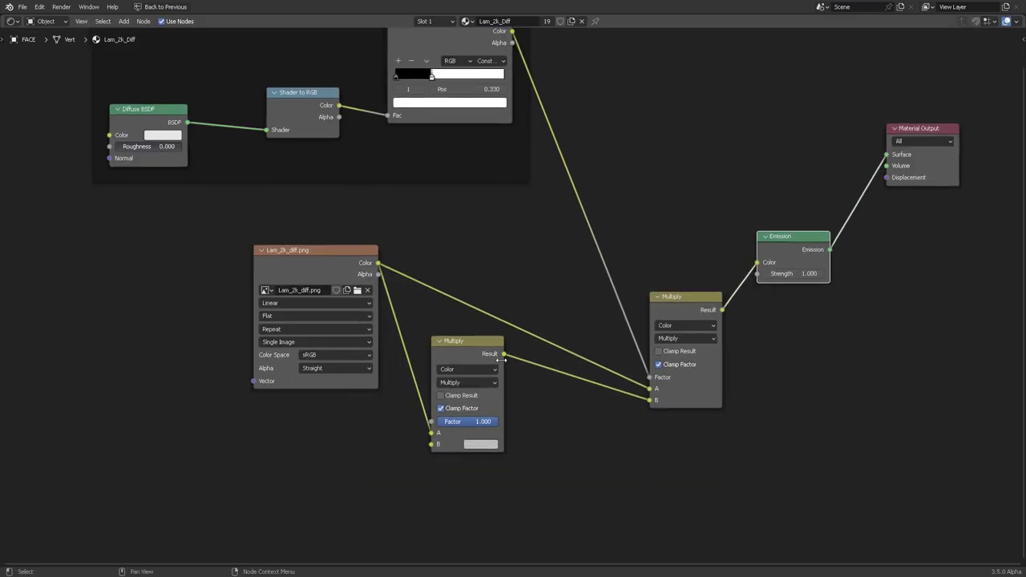
{"action": "key", "text": "ctrl+space"}
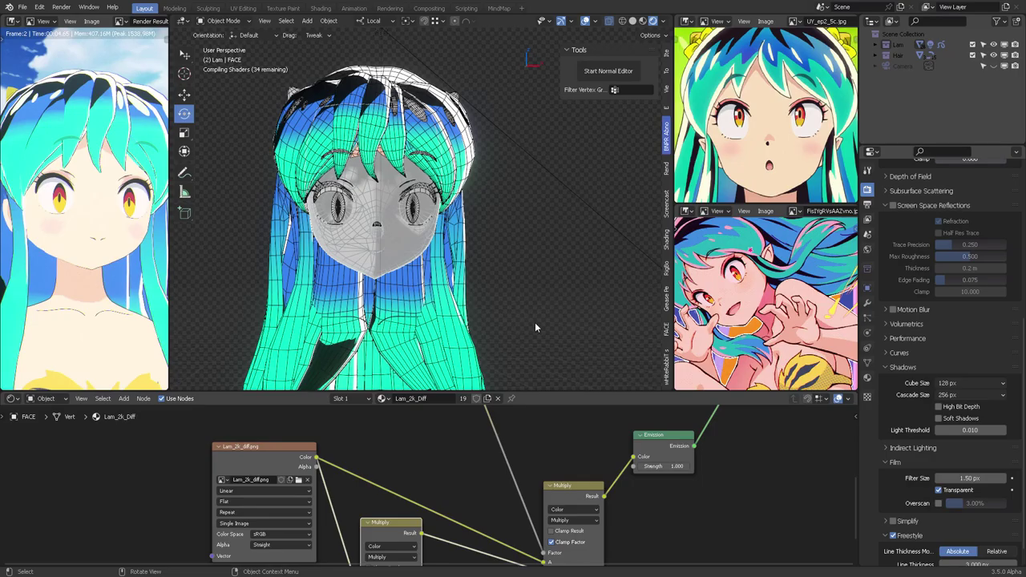
Set the first Multiply's B colour to a peach skin tone sampled from the face in the UY_ep2_5c reference image
{"action": "middle_click_drag", "start_coordinate": [561, 498], "coordinate": [568, 466]}
{"action": "scroll", "coordinate": [561, 473], "scroll_direction": "up", "scroll_amount": 3}
{"action": "middle_click_drag", "start_coordinate": [521, 518], "coordinate": [537, 465]}
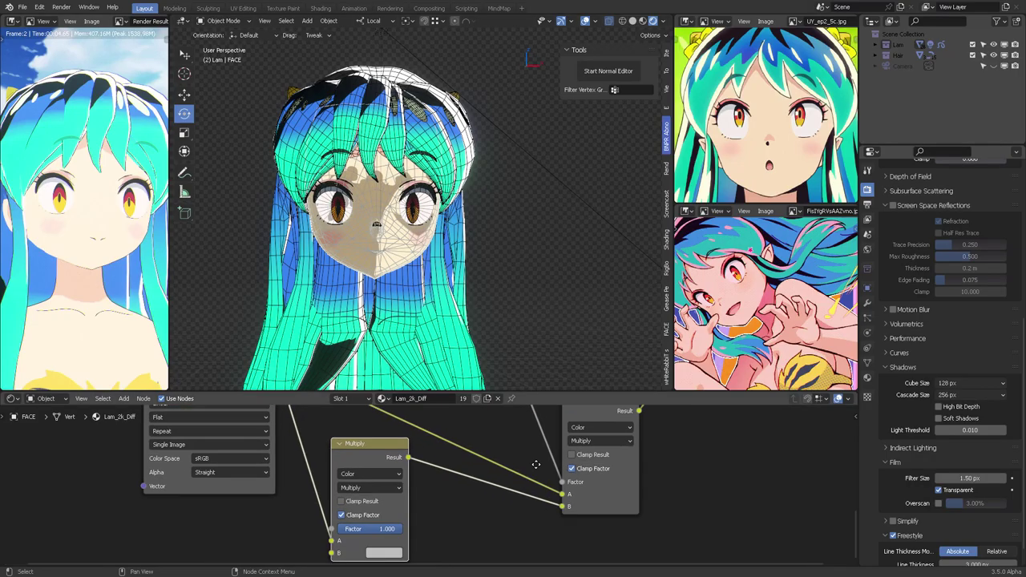
{"action": "mouse_move", "coordinate": [455, 517]}
{"action": "middle_mouse_down"}
{"action": "mouse_move", "coordinate": [494, 485]}
{"action": "mouse_move", "coordinate": [469, 513]}
{"action": "middle_mouse_up"}
{"action": "scroll", "coordinate": [465, 491], "scroll_direction": "up", "scroll_amount": 4}
{"action": "left_click", "coordinate": [446, 521]}
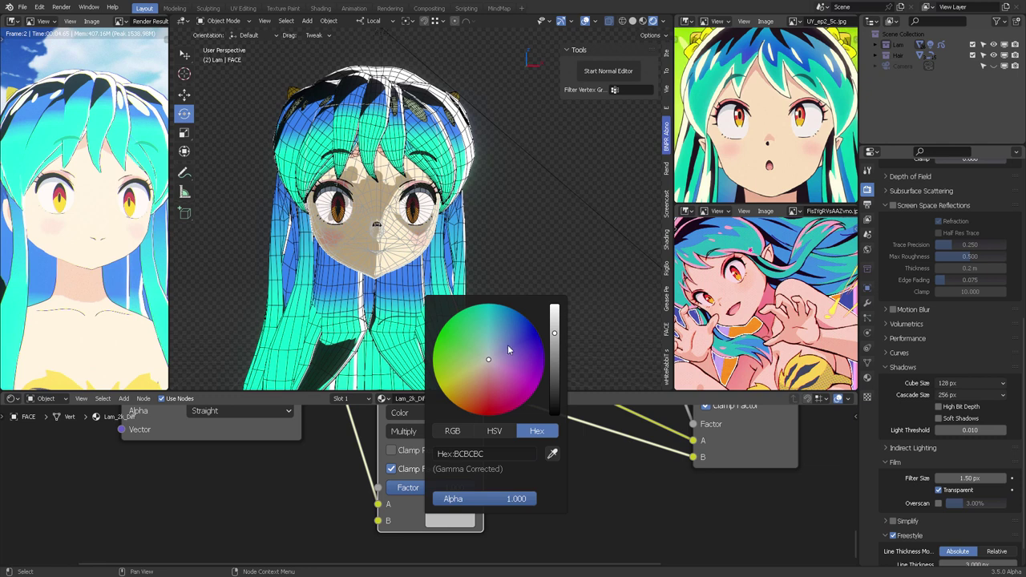
{"action": "left_click_drag", "start_coordinate": [508, 350], "coordinate": [499, 353]}
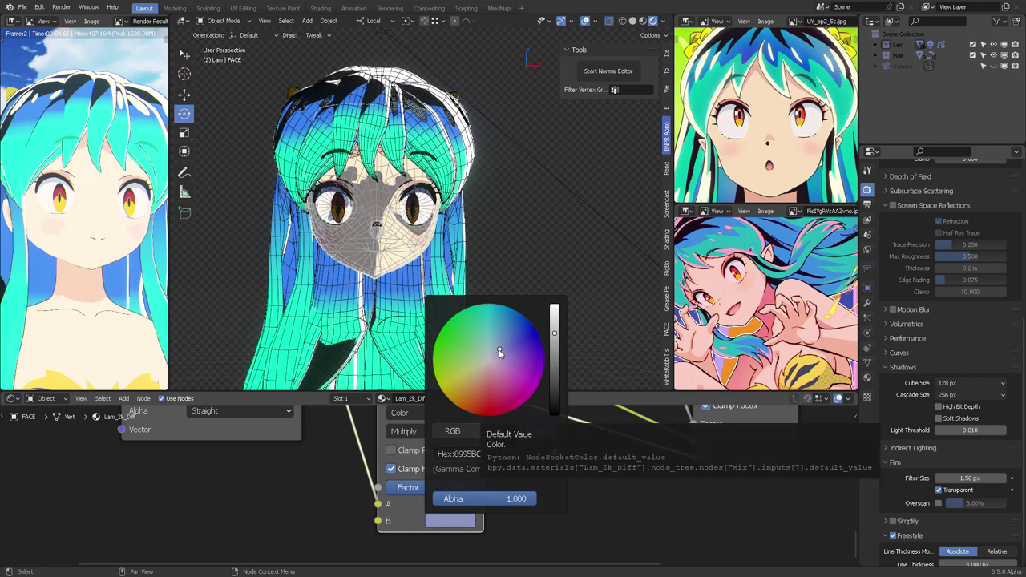
{"action": "left_click", "coordinate": [553, 454]}
{"action": "left_click", "coordinate": [769, 141]}
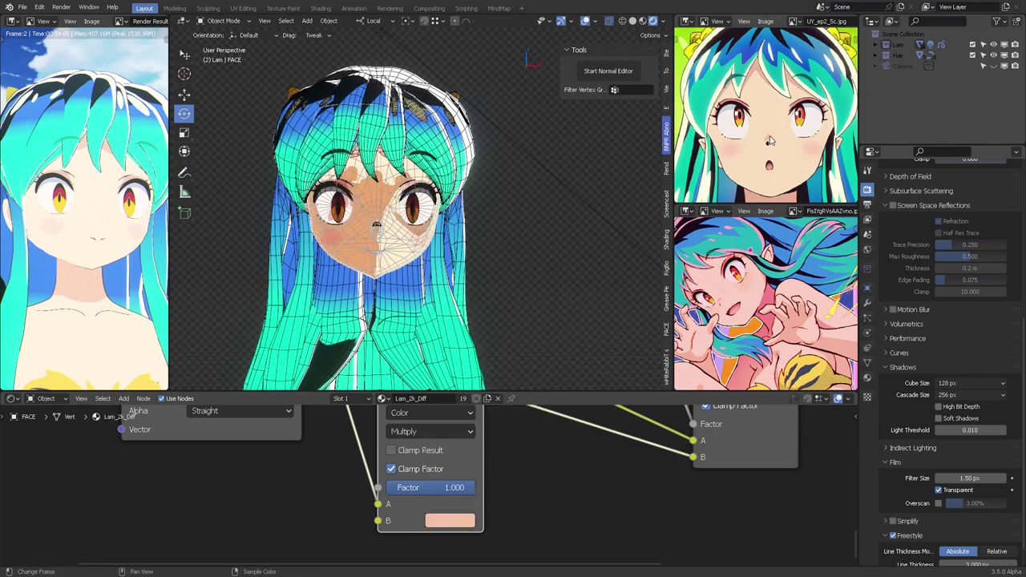
{"action": "mouse_move", "coordinate": [458, 493]}
{"action": "left_mouse_down"}
{"action": "mouse_move", "coordinate": [413, 493]}
{"action": "mouse_move", "coordinate": [474, 493]}
{"action": "left_mouse_up"}
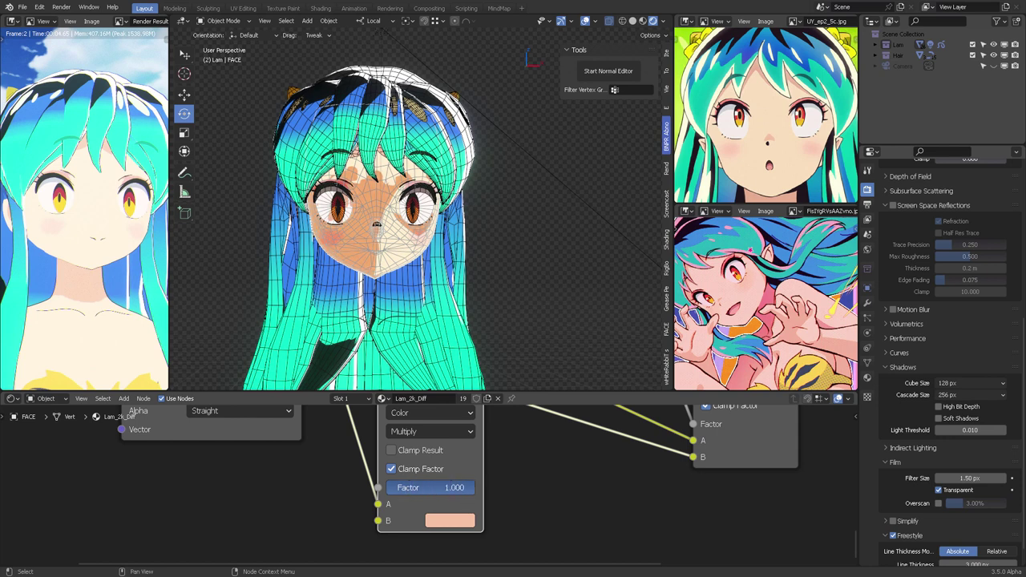
Hide the viewport overlays and examine the shadow colour on the face up close
{"action": "left_click", "coordinate": [585, 22]}
{"action": "scroll", "coordinate": [547, 244], "scroll_direction": "down", "scroll_amount": 5}
{"action": "middle_click_drag", "start_coordinate": [531, 244], "coordinate": [523, 287]}
{"action": "scroll", "coordinate": [524, 288], "scroll_direction": "up", "scroll_amount": 3}
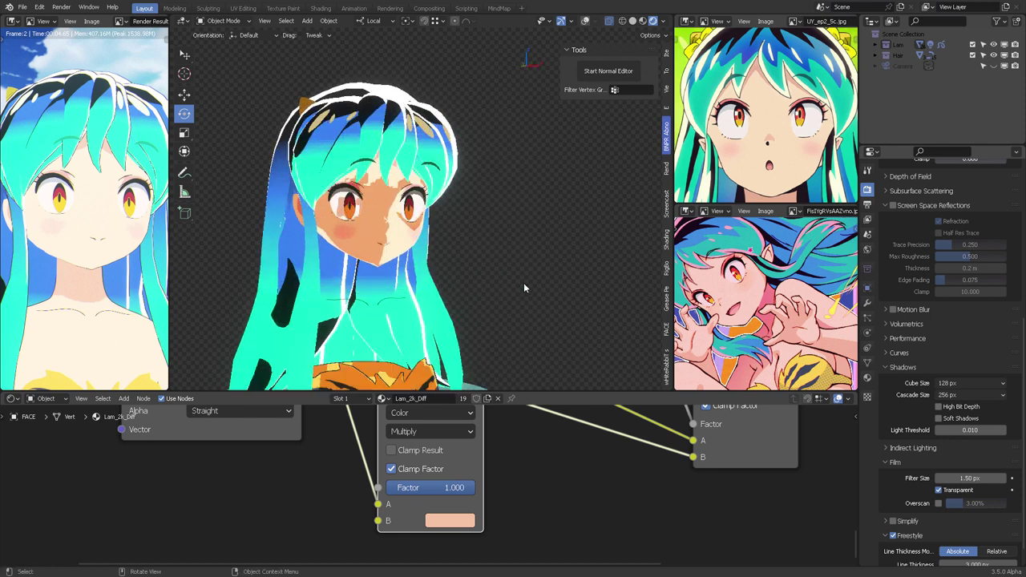
{"action": "scroll", "coordinate": [523, 282], "scroll_direction": "up", "scroll_amount": 3}
Try swapping the input connections of the first Multiply node and show the viewport overlays again
{"action": "middle_click_drag", "start_coordinate": [459, 463], "coordinate": [501, 475]}
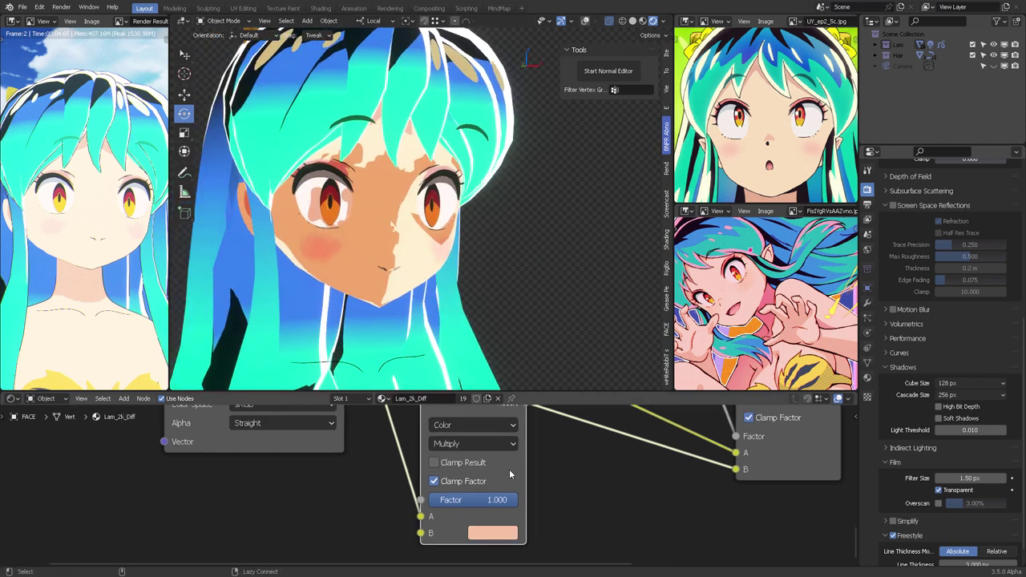
{"action": "key", "text": "alt+s"}
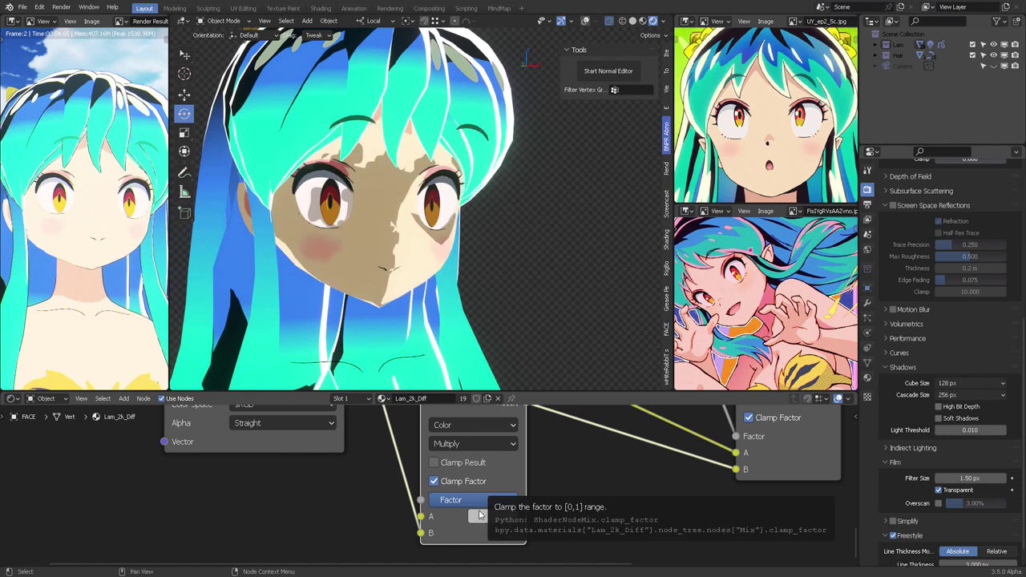
{"action": "scroll", "coordinate": [553, 193], "scroll_direction": "down", "scroll_amount": 1}
{"action": "left_click", "coordinate": [583, 23]}
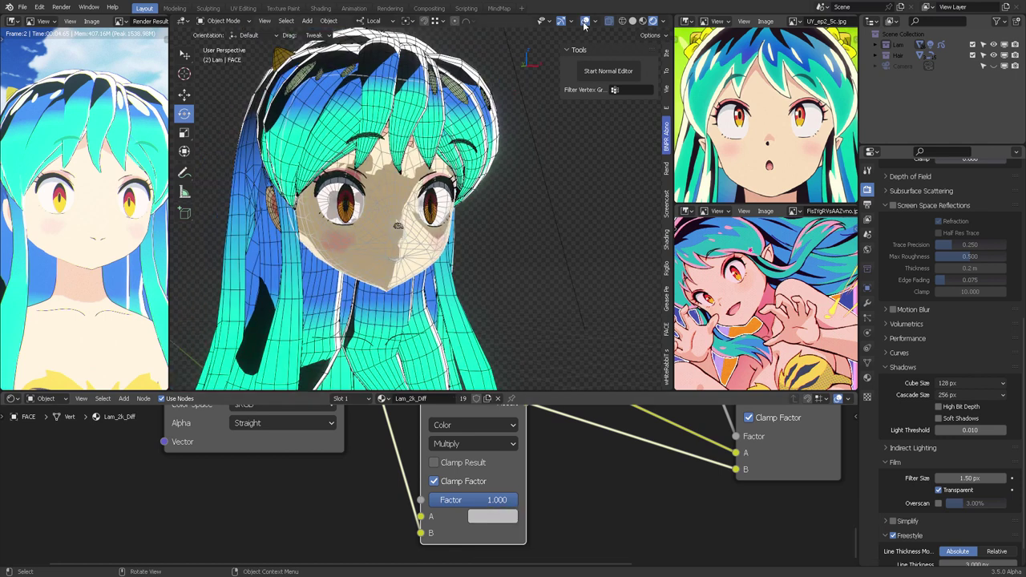
{"action": "scroll", "coordinate": [525, 193], "scroll_direction": "down", "scroll_amount": 5}
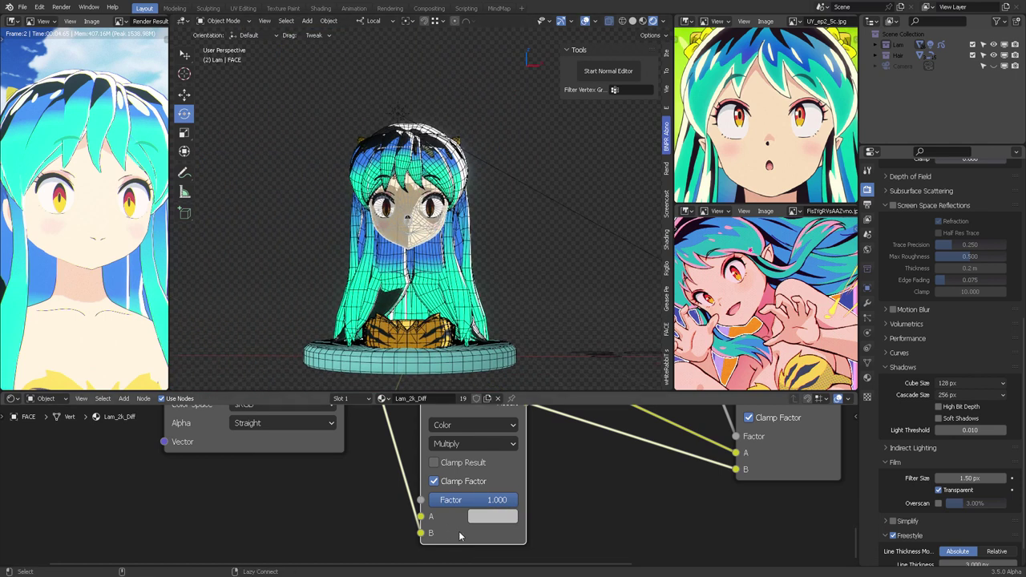
{"action": "key", "text": "ctrl+z"}
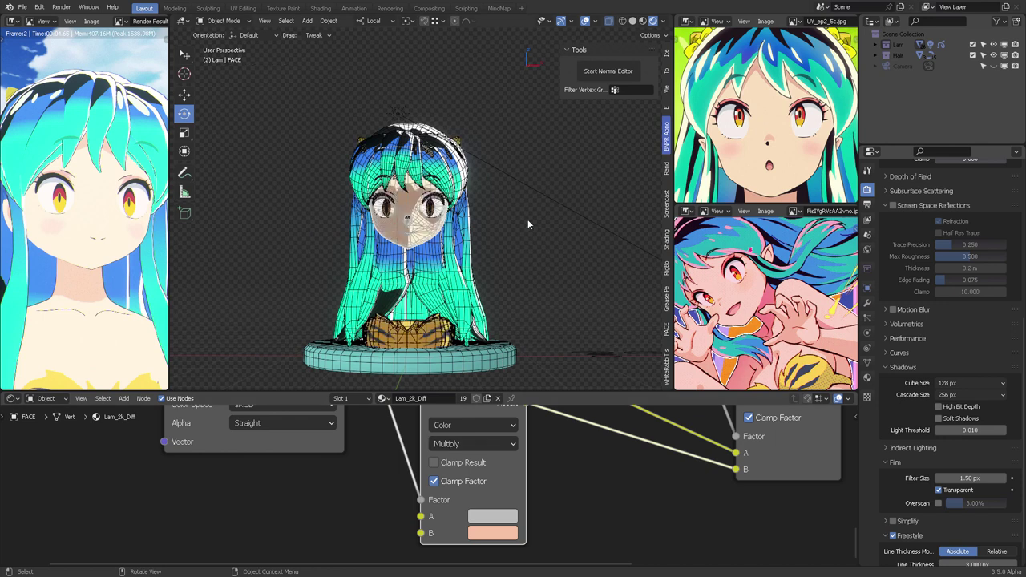
Apply the Mirror modifier on the FACE object
{"action": "middle_click_drag", "start_coordinate": [528, 221], "coordinate": [540, 205]}
{"action": "scroll", "coordinate": [525, 222], "scroll_direction": "up", "scroll_amount": 4}
{"action": "left_click", "coordinate": [867, 304]}
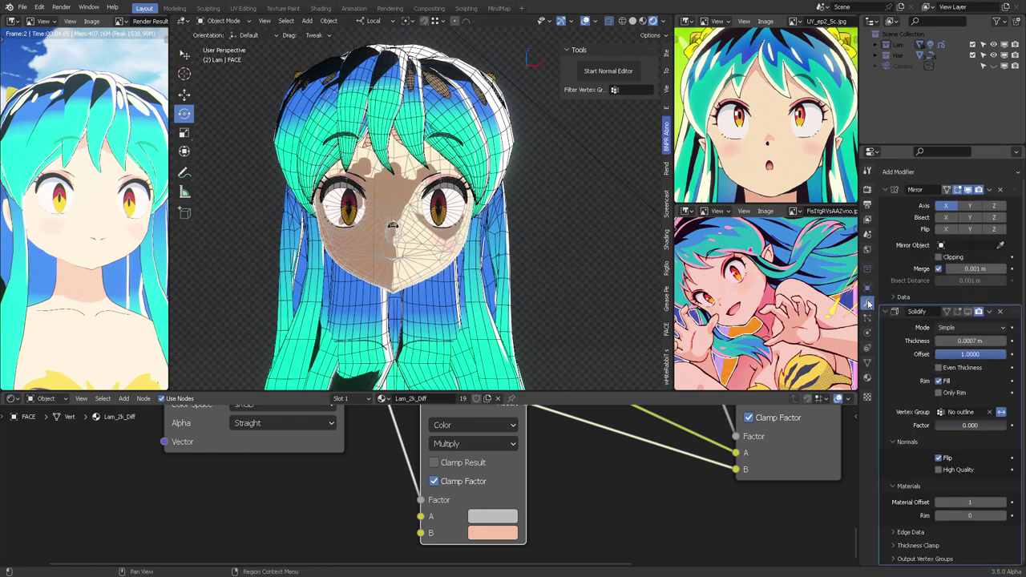
{"action": "key", "text": "ctrl+a"}
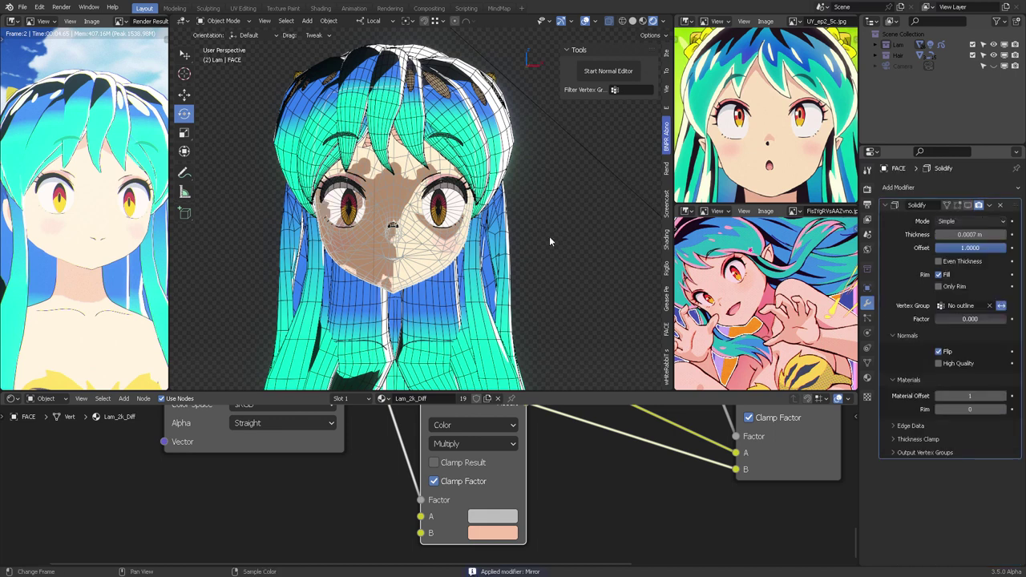
Enter Edit Mode on the face, isolate it in front view and switch to vertex selection
{"action": "key", "text": "ctrl+Tab"}
{"action": "left_click", "coordinate": [461, 242]}
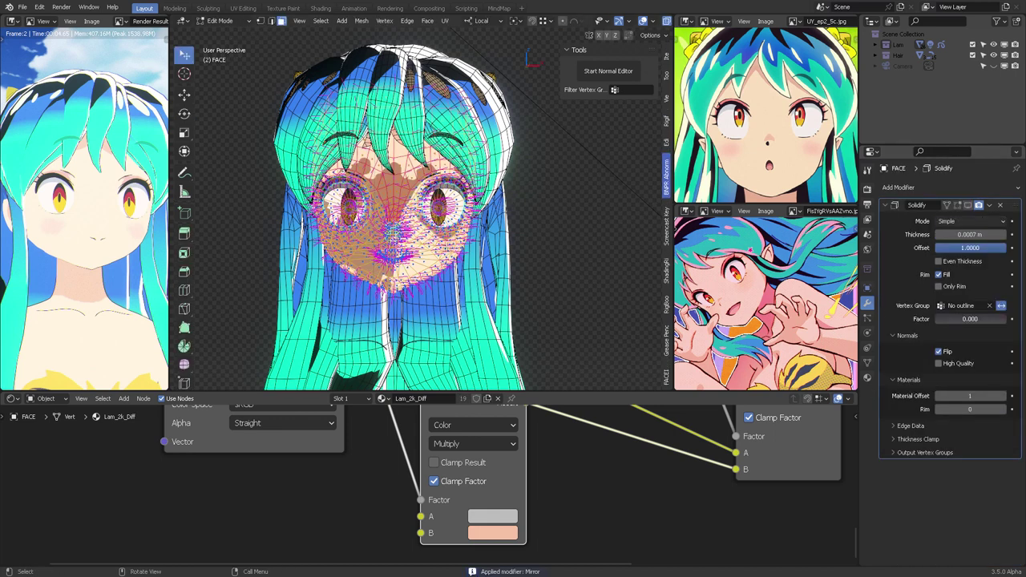
{"action": "key", "text": "KP_1"}
{"action": "key", "text": "KP_Divide"}
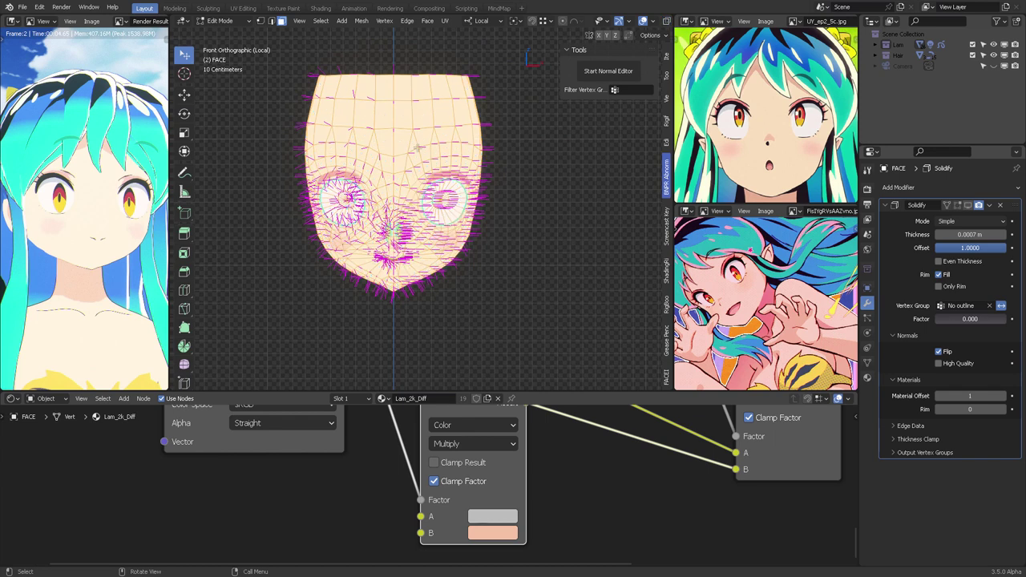
{"action": "key", "text": "1"}
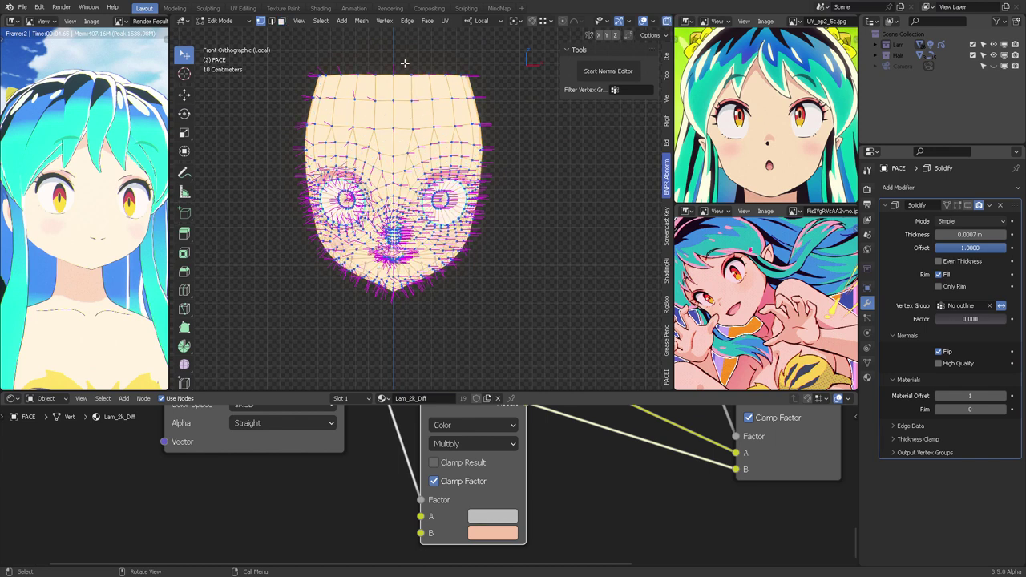
Box-select the vertices on the +X half of the face, including those near the nose, mouth and chin midline
{"action": "key", "text": "shift+b"}
{"action": "left_click_drag", "start_coordinate": [405, 62], "coordinate": [522, 307]}
{"action": "scroll", "coordinate": [393, 269], "scroll_direction": "up", "scroll_amount": 6}
{"action": "middle_click_drag", "start_coordinate": [396, 122], "coordinate": [435, 141], "text": "shift"}
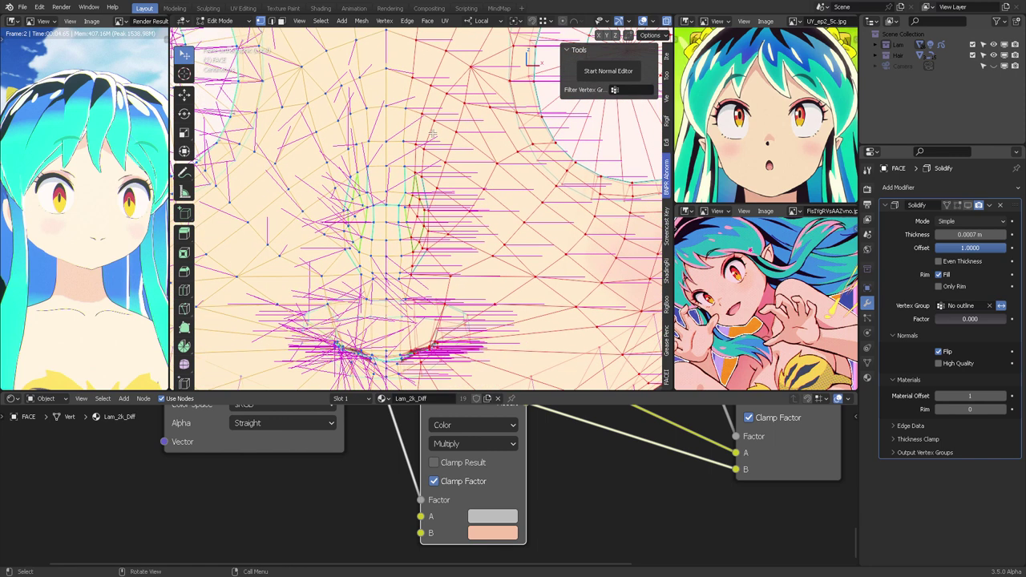
{"action": "key", "text": "b"}
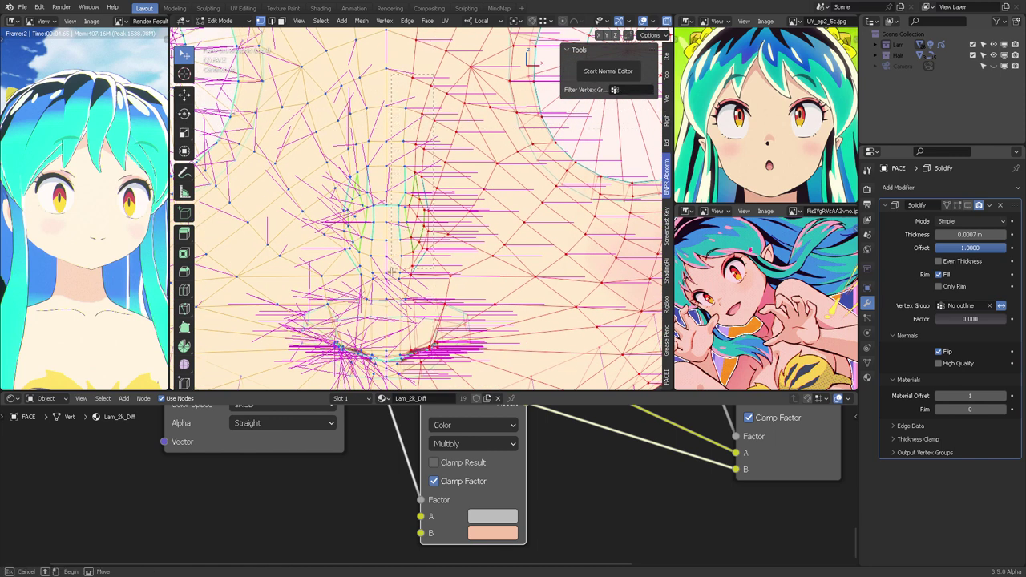
{"action": "left_click_drag", "start_coordinate": [391, 272], "coordinate": [392, 288]}
{"action": "middle_click_drag", "start_coordinate": [396, 281], "coordinate": [400, 130], "text": "shift"}
{"action": "key", "text": "b"}
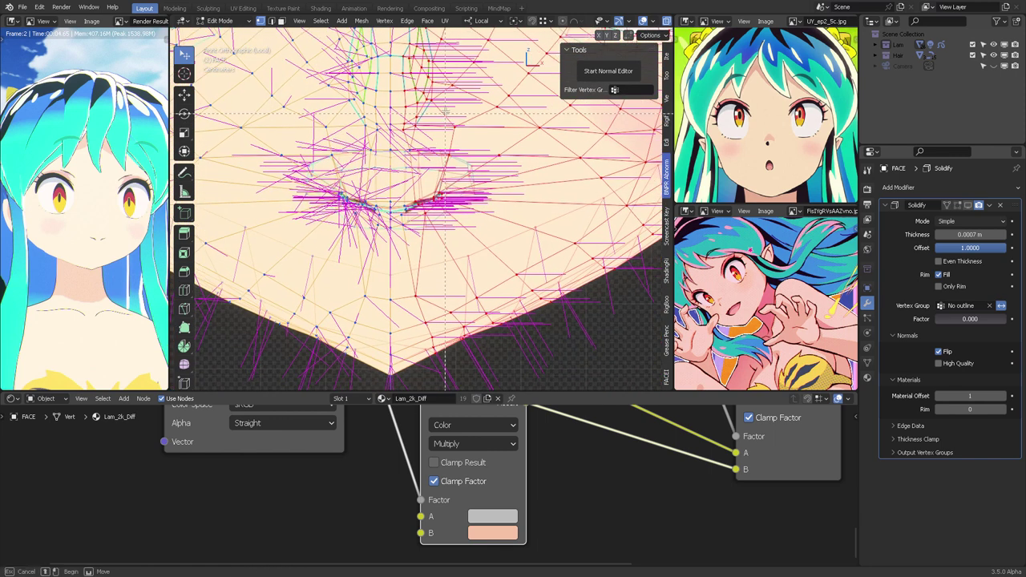
{"action": "left_click_drag", "start_coordinate": [399, 287], "coordinate": [401, 287]}
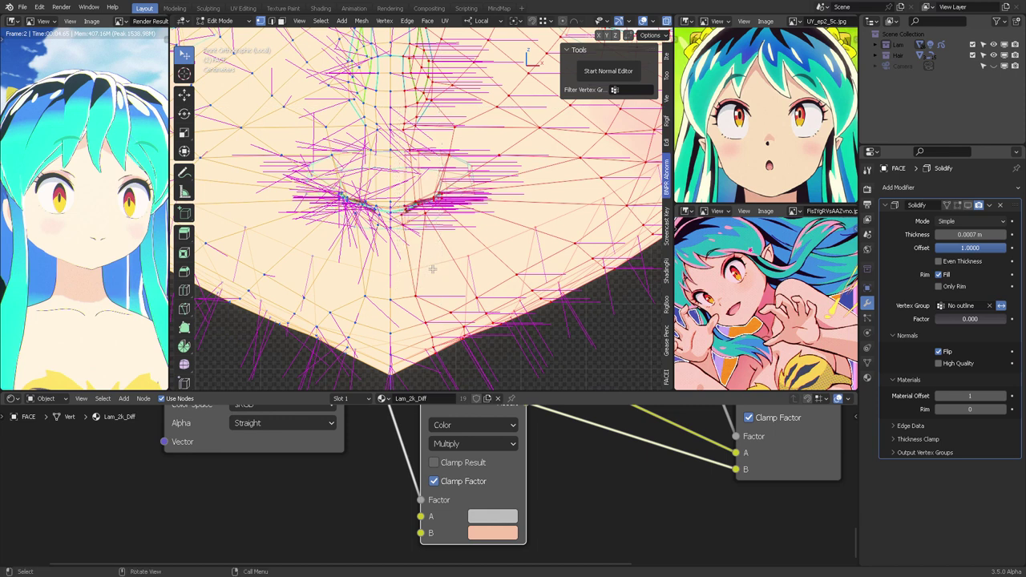
{"action": "scroll", "coordinate": [445, 287], "scroll_direction": "down", "scroll_amount": 4}
{"action": "middle_click_drag", "start_coordinate": [471, 140], "coordinate": [474, 198], "text": "shift"}
{"action": "scroll", "coordinate": [475, 198], "scroll_direction": "down", "scroll_amount": 4}
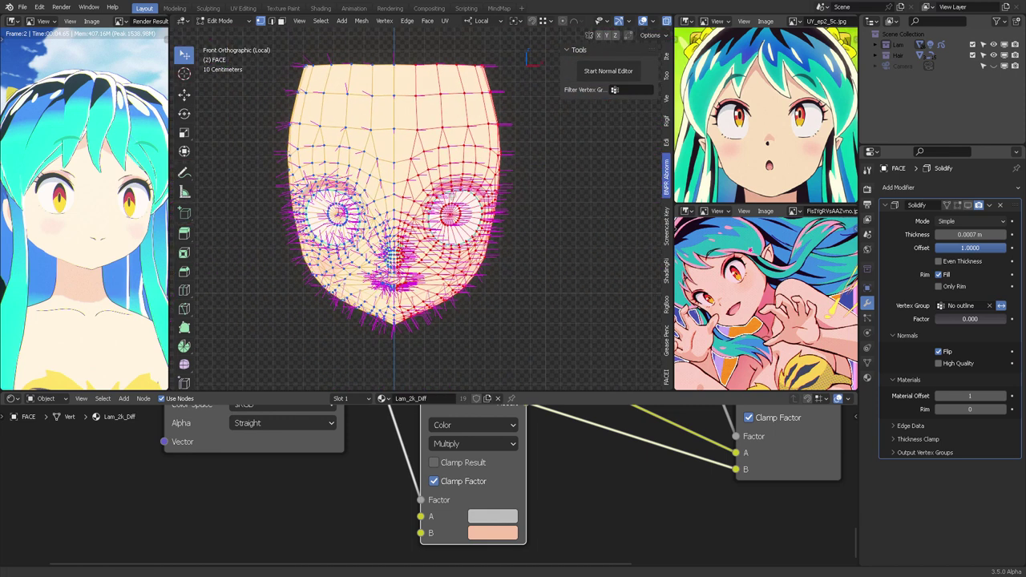
Start the Normal Editor, mirror the selected normals on the X axis and confirm the changes
{"action": "left_click", "coordinate": [607, 71]}
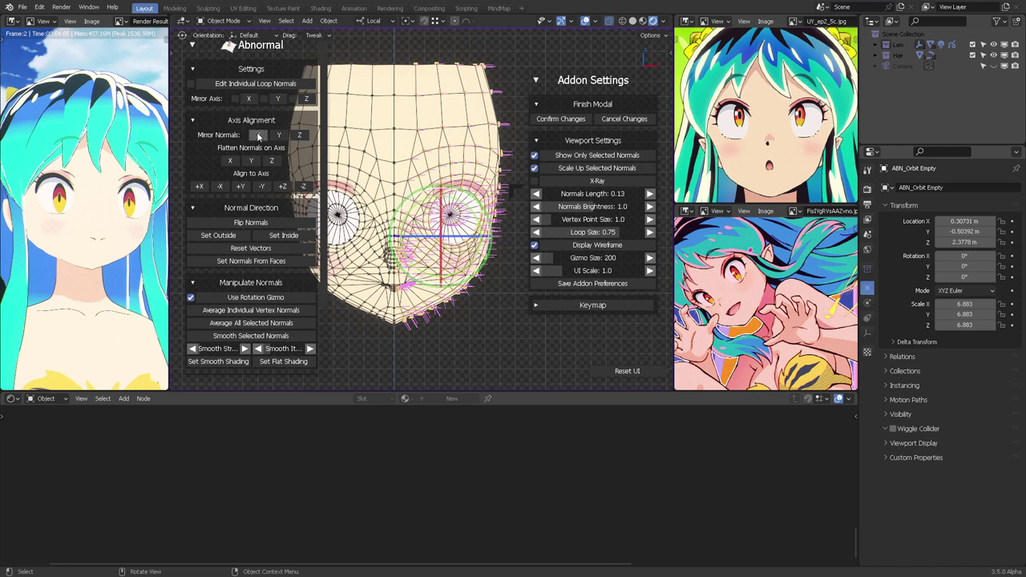
{"action": "middle_click_drag", "start_coordinate": [428, 162], "coordinate": [464, 159], "text": "shift"}
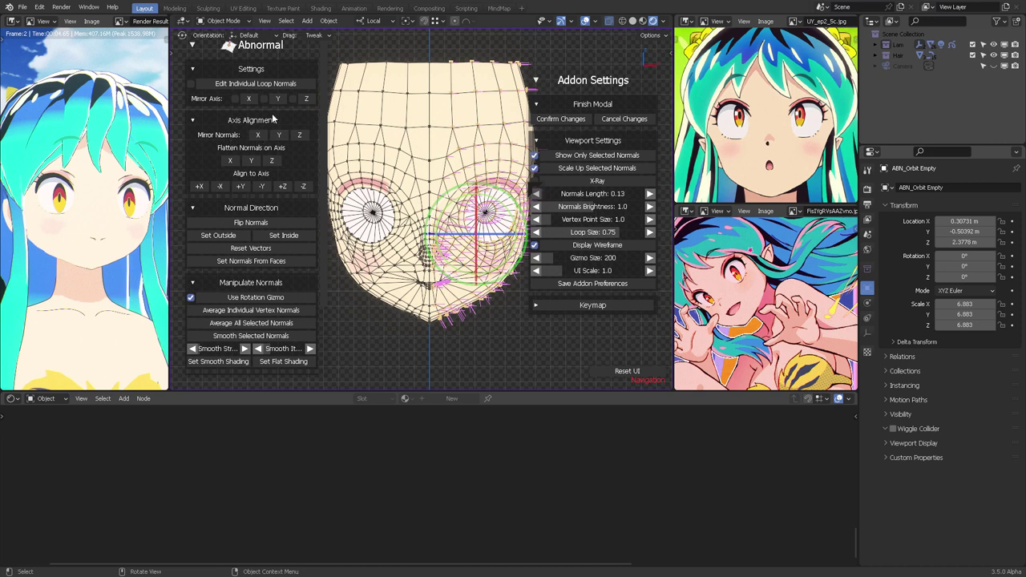
{"action": "left_click", "coordinate": [549, 121]}
Check the mirrored normals in Edit Mode, leave the isolated view and return to Object Mode
{"action": "key", "text": "ctrl+Tab"}
{"action": "left_click", "coordinate": [479, 152]}
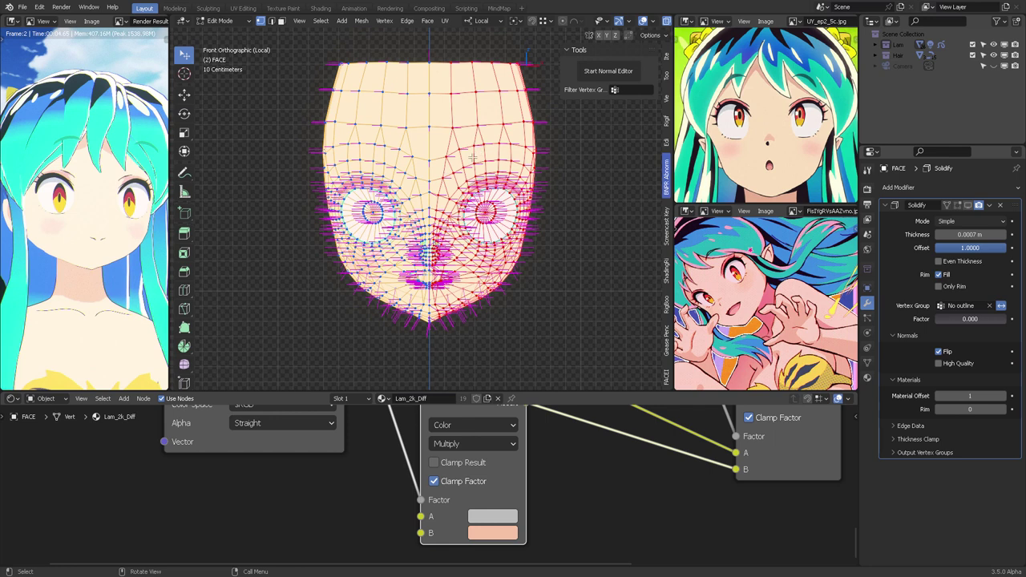
{"action": "middle_click_drag", "start_coordinate": [472, 156], "coordinate": [457, 82]}
{"action": "key", "text": "KP_Divide"}
{"action": "key", "text": "ctrl+Tab"}
{"action": "left_click", "coordinate": [440, 197]}
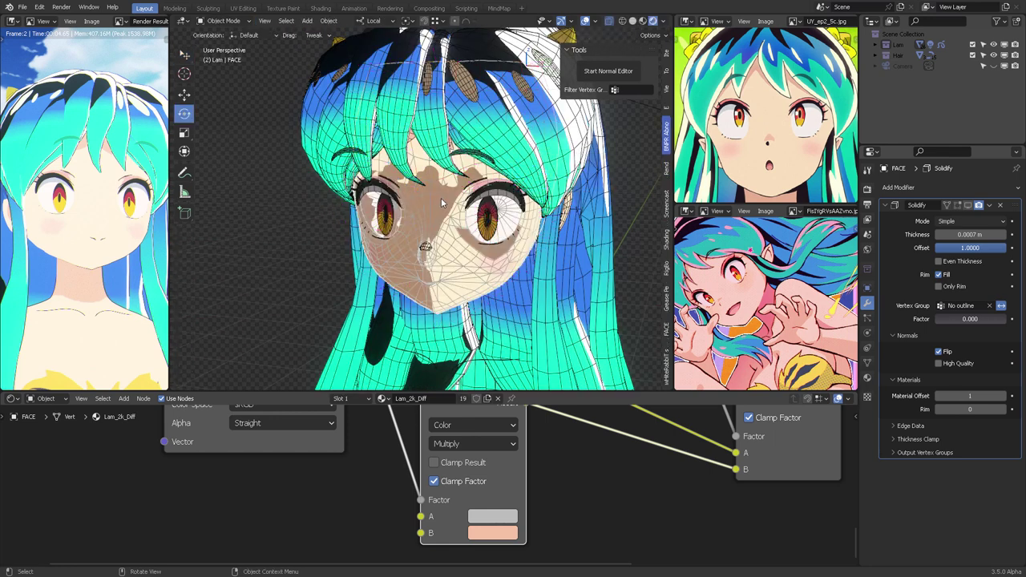
Rotate the Sun light to change how the shadow falls on the face, and reselect the face
{"action": "middle_click_drag", "start_coordinate": [441, 197], "coordinate": [472, 86], "text": "ctrl"}
{"action": "left_click", "coordinate": [480, 68]}
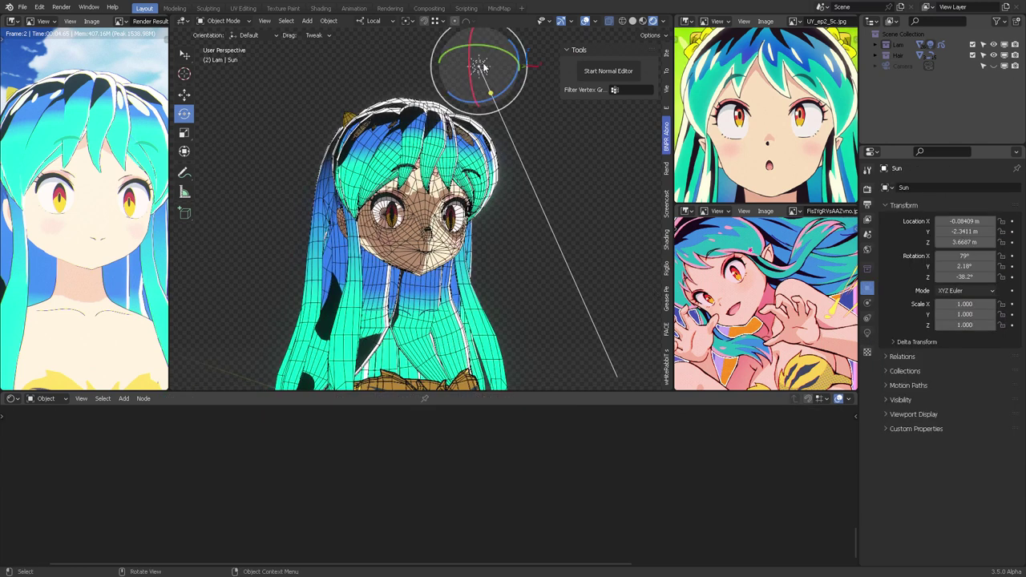
{"action": "mouse_move", "coordinate": [477, 83]}
{"action": "left_mouse_down"}
{"action": "mouse_move", "coordinate": [461, 100]}
{"action": "mouse_move", "coordinate": [478, 67]}
{"action": "left_mouse_up"}
{"action": "left_click", "coordinate": [436, 222]}
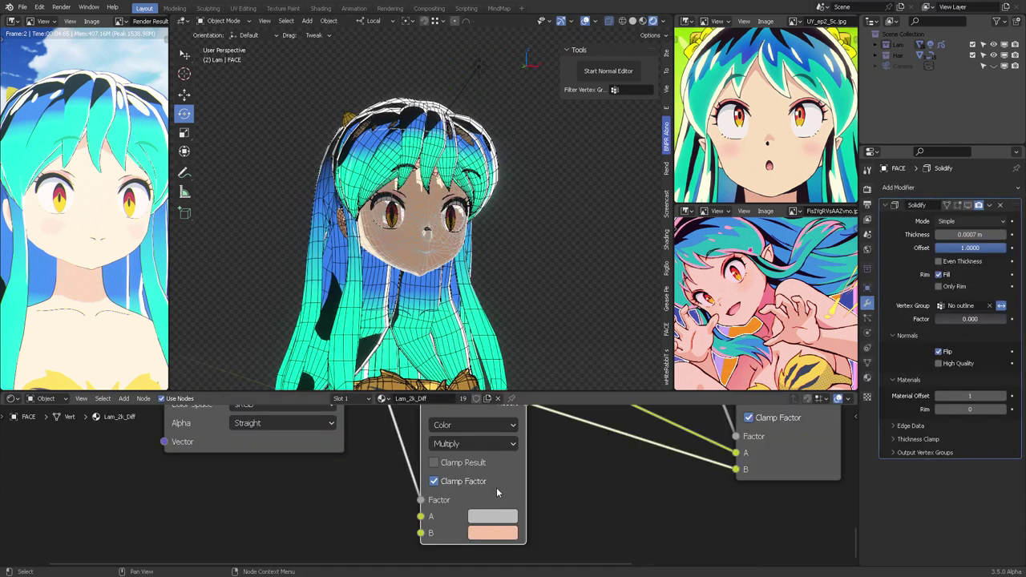
Rearrange the texture and first Multiply nodes and connect the texture's Color to that Multiply's A input
{"action": "scroll", "coordinate": [497, 492], "scroll_direction": "down", "scroll_amount": 4}
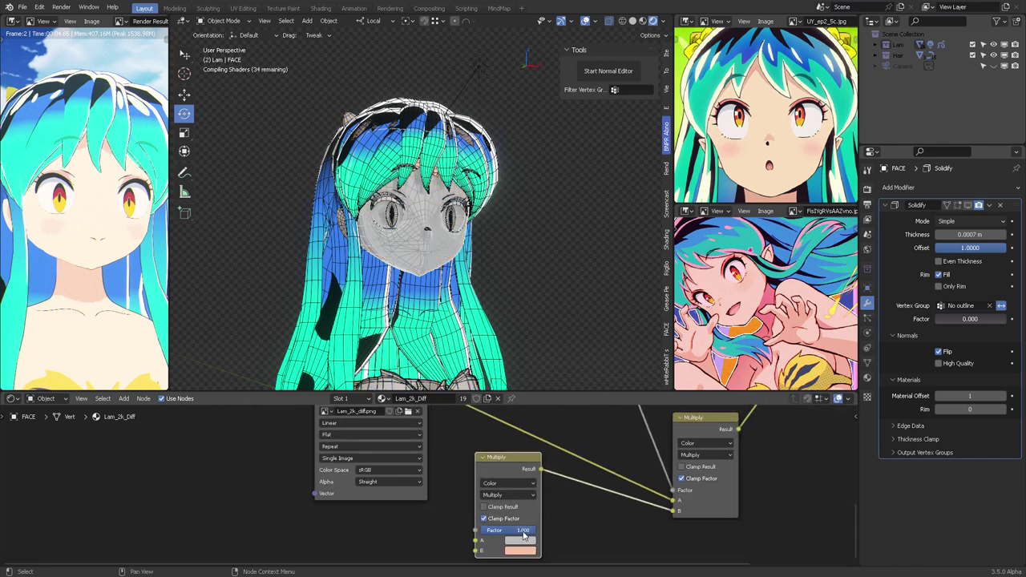
{"action": "scroll", "coordinate": [550, 508], "scroll_direction": "down", "scroll_amount": 1}
{"action": "middle_click_drag", "start_coordinate": [566, 494], "coordinate": [582, 501]}
{"action": "left_click_drag", "start_coordinate": [400, 414], "coordinate": [370, 454]}
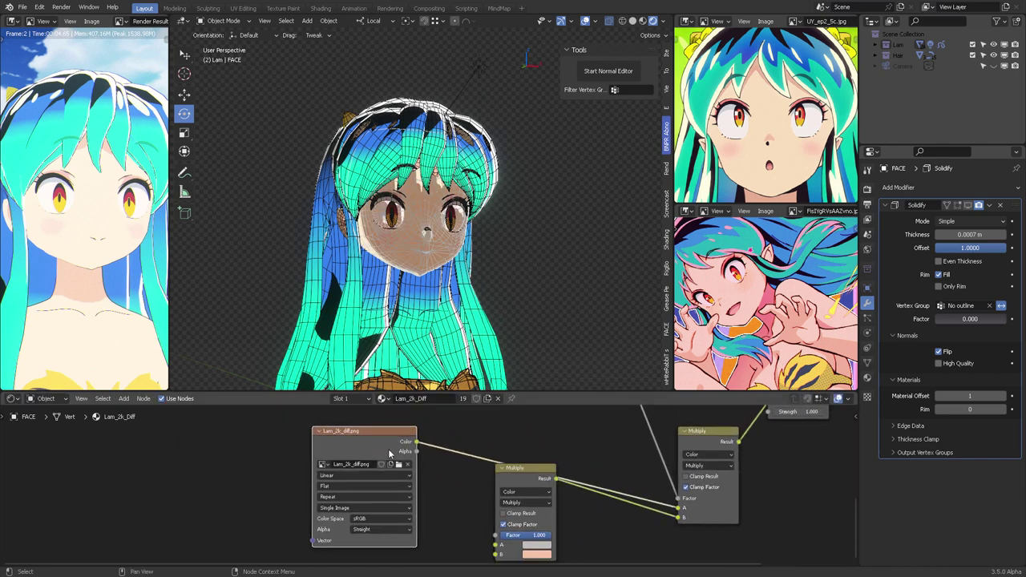
{"action": "middle_click_drag", "start_coordinate": [497, 477], "coordinate": [482, 448]}
{"action": "left_click_drag", "start_coordinate": [482, 448], "coordinate": [467, 465]}
{"action": "left_click_drag", "start_coordinate": [403, 412], "coordinate": [465, 532]}
Preview the first Multiply node's output on the model and examine the tinted face
{"action": "left_click", "coordinate": [502, 464]}
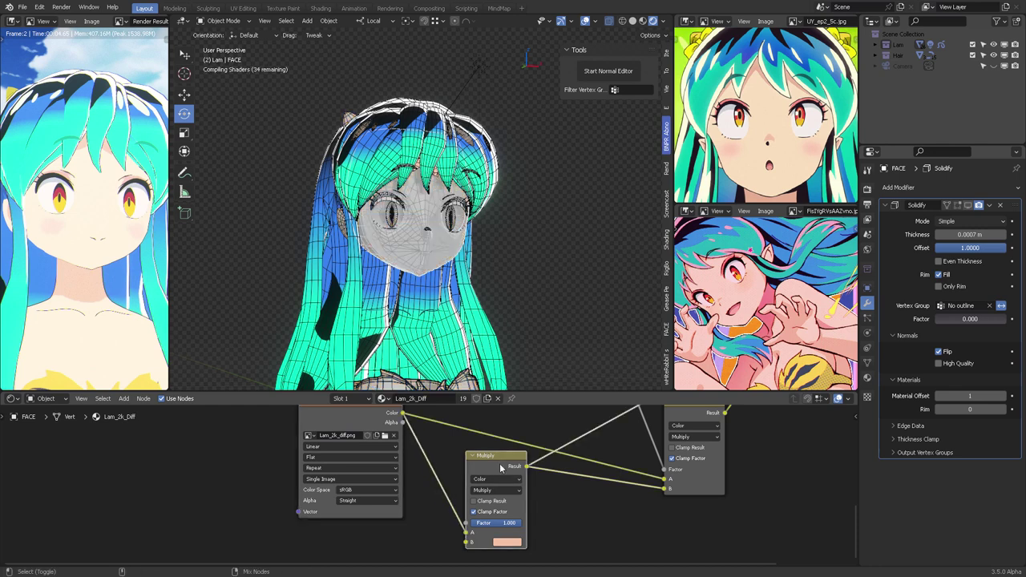
{"action": "middle_click_drag", "start_coordinate": [554, 460], "coordinate": [504, 484]}
{"action": "scroll", "coordinate": [428, 236], "scroll_direction": "up", "scroll_amount": 6}
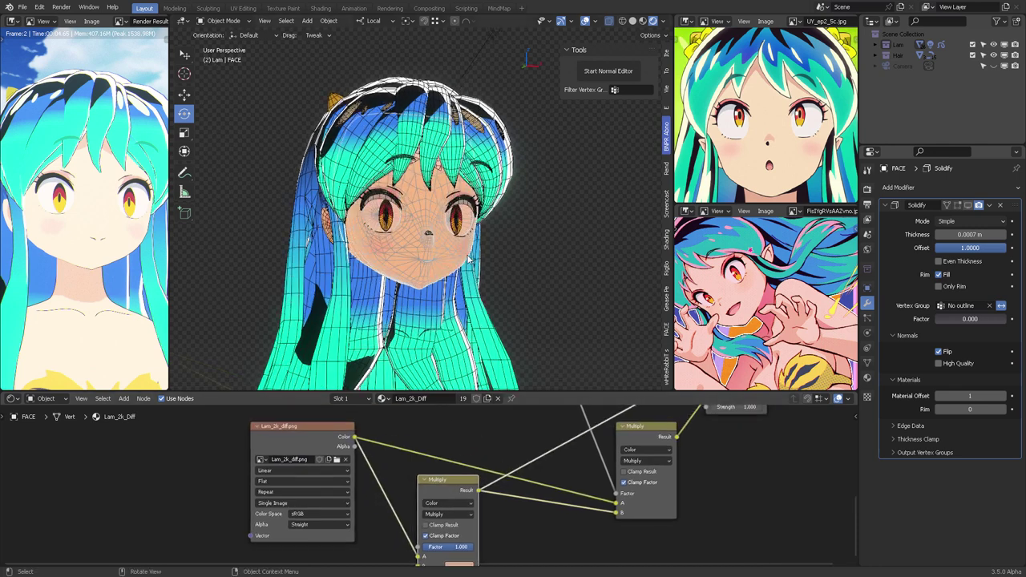
{"action": "middle_click_drag", "start_coordinate": [453, 290], "coordinate": [492, 305]}
{"action": "scroll", "coordinate": [492, 304], "scroll_direction": "down", "scroll_amount": 2}
Preview the second Multiply node's combined light-and-shadow result on the face
{"action": "middle_click_drag", "start_coordinate": [551, 458], "coordinate": [423, 472]}
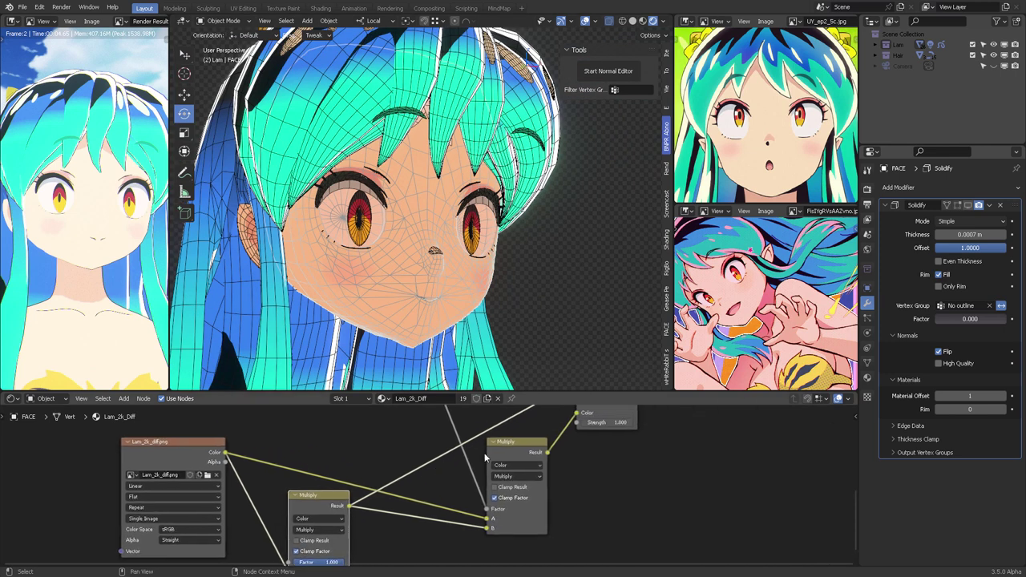
{"action": "left_click", "coordinate": [517, 448], "text": "ctrl+shift"}
{"action": "middle_click_drag", "start_coordinate": [523, 530], "coordinate": [511, 530]}
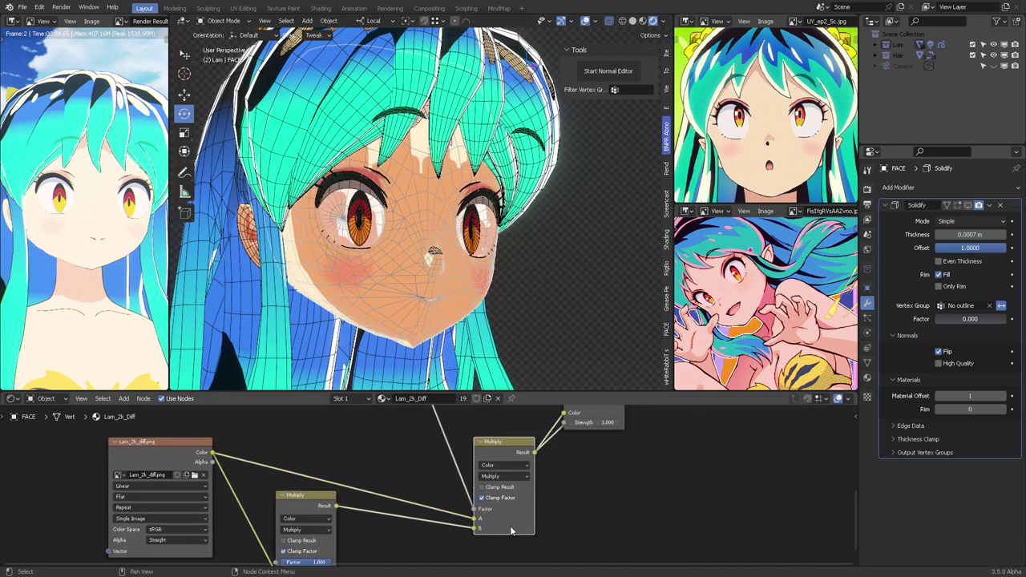
Set the final Multiply node's blend mode to Add and swap its A and B inputs
{"action": "key", "text": "alt+s"}
{"action": "left_click", "coordinate": [504, 476]}
{"action": "left_click", "coordinate": [500, 474]}
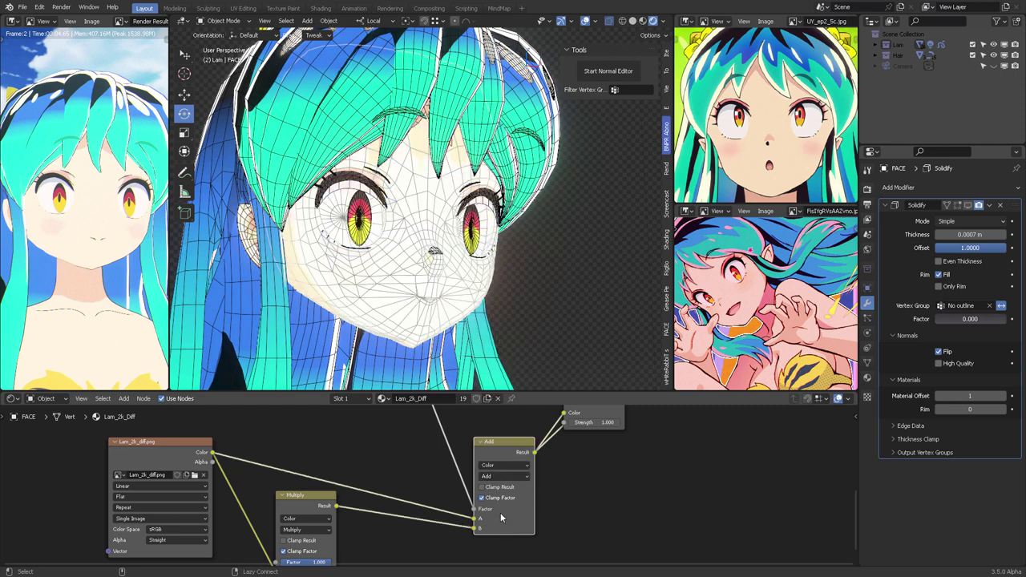
{"action": "key", "text": "alt+s"}
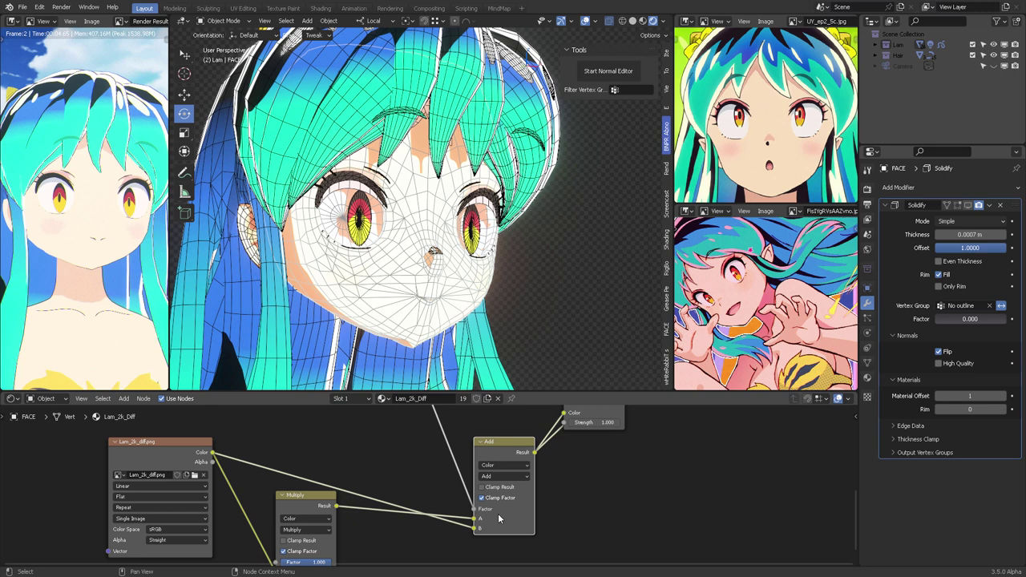
Set the position of the white stop in the Light threshold ColorRamp to 0.3
{"action": "middle_click_drag", "start_coordinate": [413, 457], "coordinate": [490, 533]}
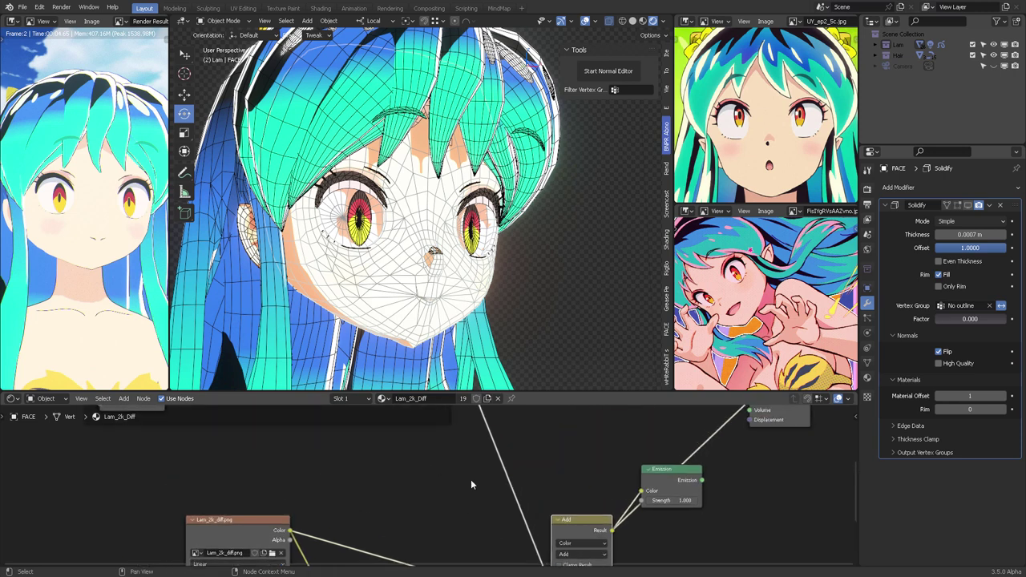
{"action": "scroll", "coordinate": [473, 484], "scroll_direction": "down", "scroll_amount": 4}
{"action": "middle_click_drag", "start_coordinate": [497, 494], "coordinate": [557, 561]}
{"action": "scroll", "coordinate": [516, 501], "scroll_direction": "up", "scroll_amount": 7}
{"action": "middle_click_drag", "start_coordinate": [508, 453], "coordinate": [560, 466]}
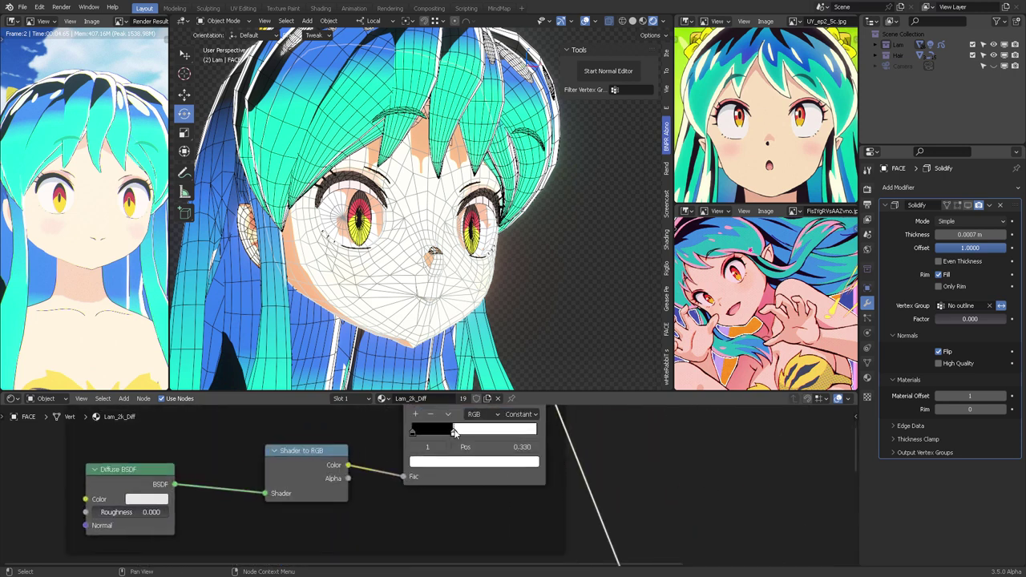
{"action": "left_click_drag", "start_coordinate": [454, 433], "coordinate": [449, 433]}
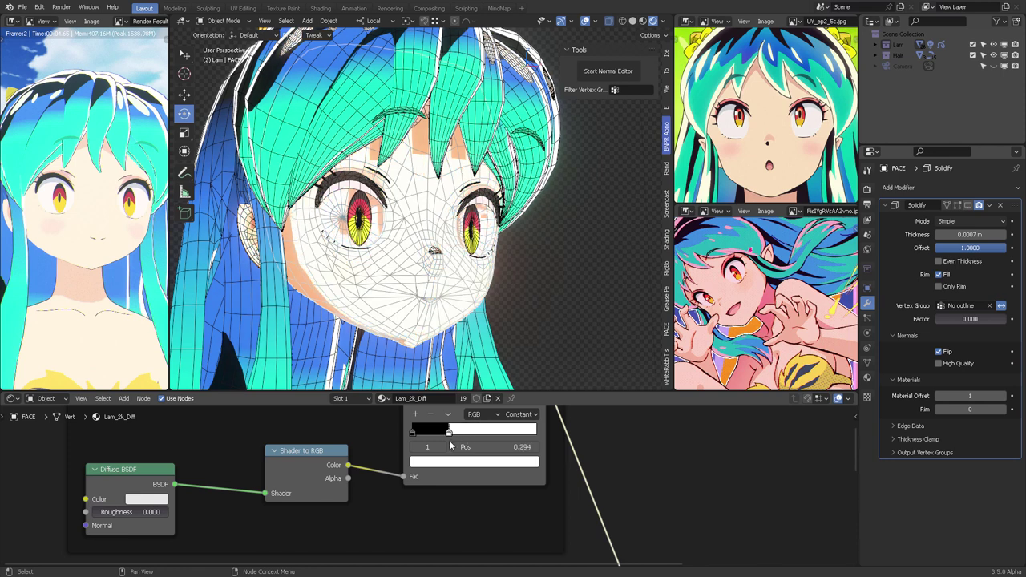
{"action": "left_click", "coordinate": [450, 446]}
{"action": "type", "text": ".3"}
{"action": "key", "text": "Return"}
Select the Sun light and set its strength to 0.5
{"action": "scroll", "coordinate": [545, 292], "scroll_direction": "down", "scroll_amount": 2}
{"action": "middle_click_drag", "start_coordinate": [545, 293], "coordinate": [489, 273]}
{"action": "scroll", "coordinate": [520, 200], "scroll_direction": "down", "scroll_amount": 2}
{"action": "middle_click_drag", "start_coordinate": [519, 201], "coordinate": [514, 227]}
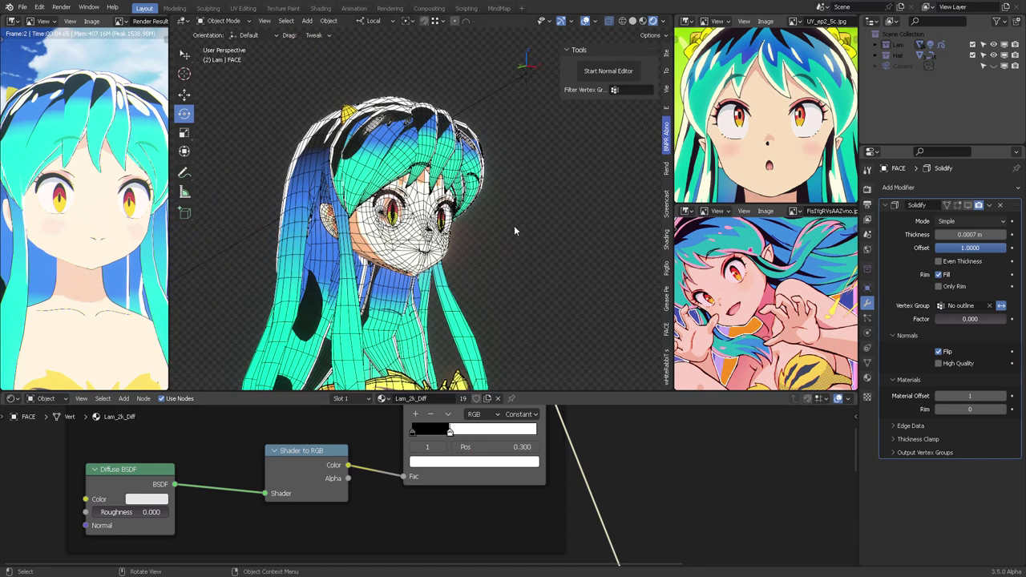
{"action": "scroll", "coordinate": [623, 488], "scroll_direction": "down", "scroll_amount": 3}
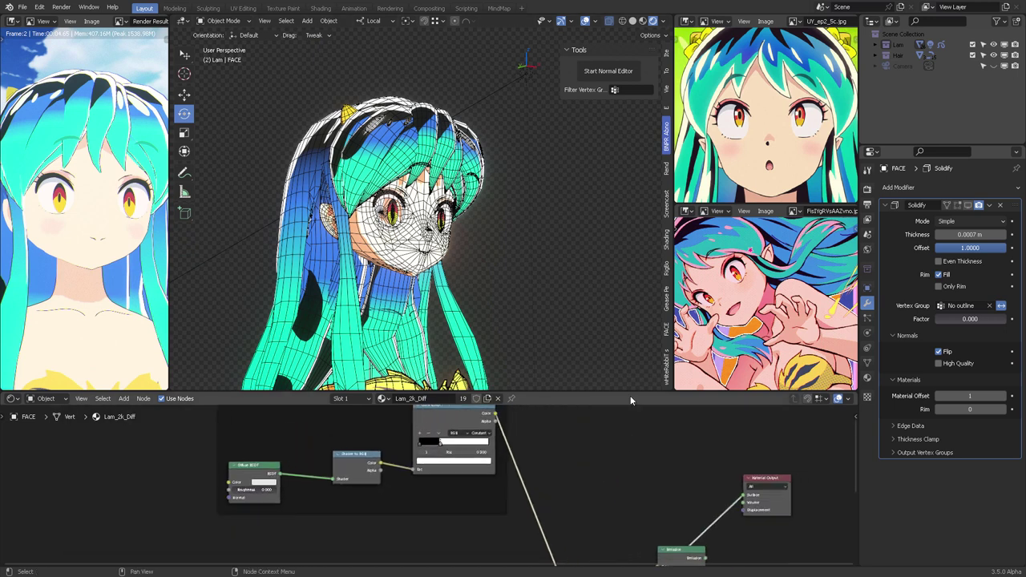
{"action": "left_click", "coordinate": [525, 71]}
{"action": "left_click", "coordinate": [867, 334]}
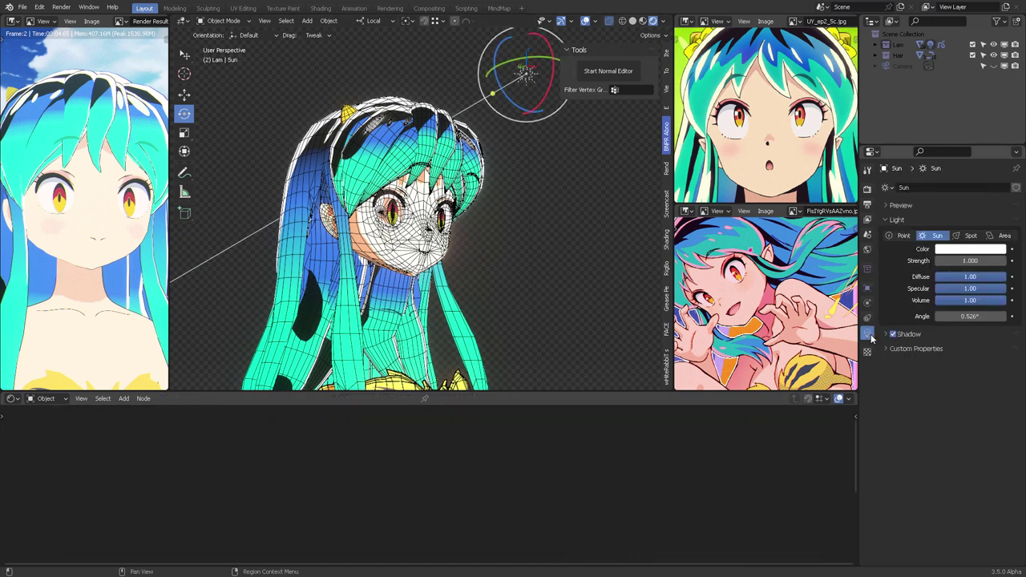
{"action": "left_click", "coordinate": [970, 260]}
{"action": "type", "text": "1.0"}
{"action": "key", "text": "Return"}
Compare the character's shading with the Sun's Contact Shadows switched on and off
{"action": "left_click", "coordinate": [886, 334]}
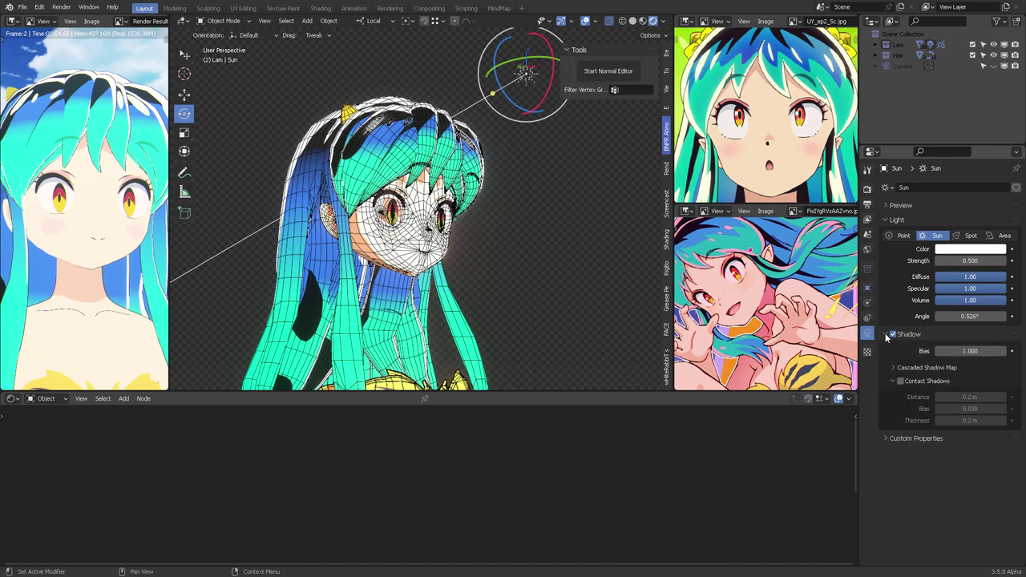
{"action": "left_click", "coordinate": [901, 382]}
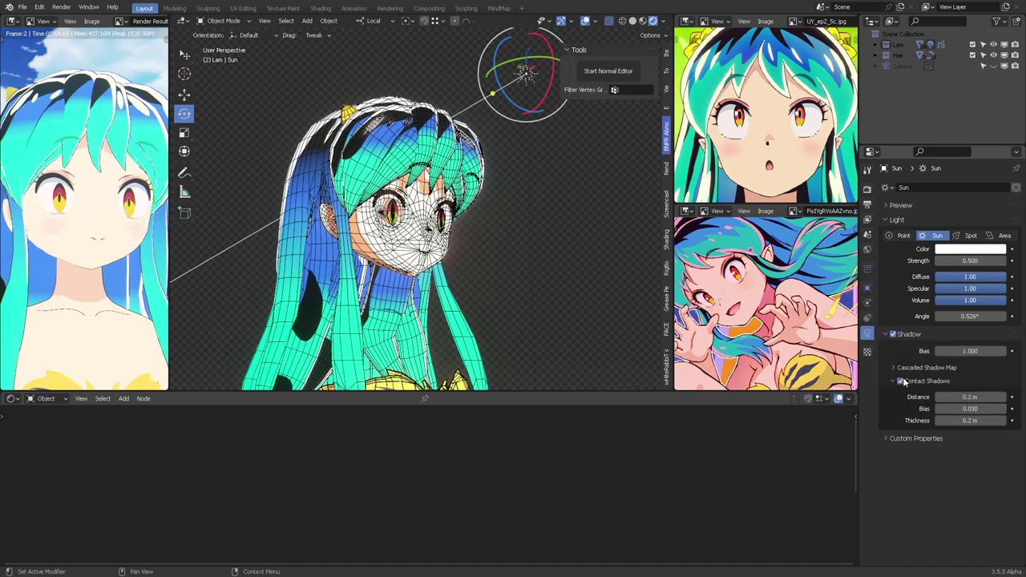
{"action": "left_click", "coordinate": [901, 382]}
{"action": "left_click", "coordinate": [901, 382]}
{"action": "left_click", "coordinate": [901, 381]}
{"action": "left_click", "coordinate": [901, 382]}
{"action": "left_click", "coordinate": [901, 382]}
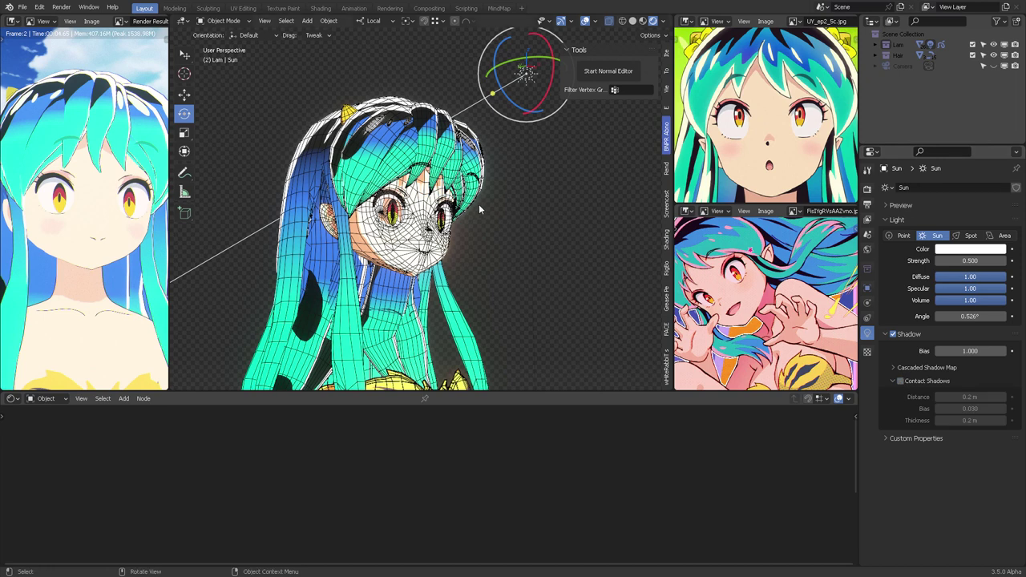
Rotate the Sun light to change the facial shadow, checking it with the viewport overlays shown
{"action": "middle_click_drag", "start_coordinate": [479, 209], "coordinate": [428, 198]}
{"action": "left_click_drag", "start_coordinate": [301, 101], "coordinate": [289, 71]}
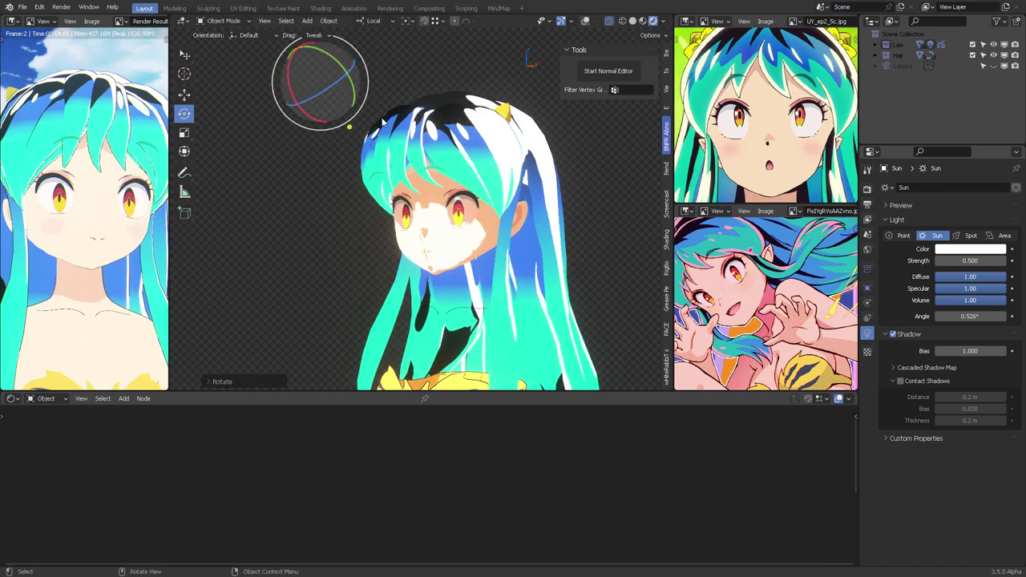
{"action": "middle_click_drag", "start_coordinate": [383, 122], "coordinate": [504, 110]}
{"action": "left_click", "coordinate": [585, 21]}
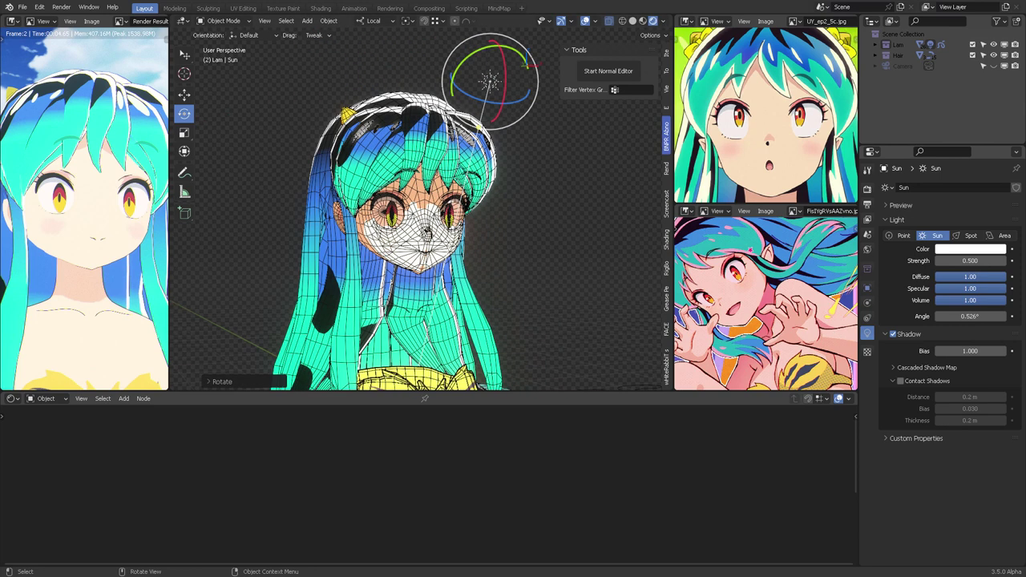
{"action": "left_click_drag", "start_coordinate": [513, 54], "coordinate": [519, 90]}
{"action": "left_click", "coordinate": [551, 180]}
Rotate the Sun light from several viewing angles so it lights the face from the front
{"action": "middle_click_drag", "start_coordinate": [554, 210], "coordinate": [481, 244]}
{"action": "left_click", "coordinate": [582, 22]}
{"action": "scroll", "coordinate": [485, 244], "scroll_direction": "down", "scroll_amount": 2}
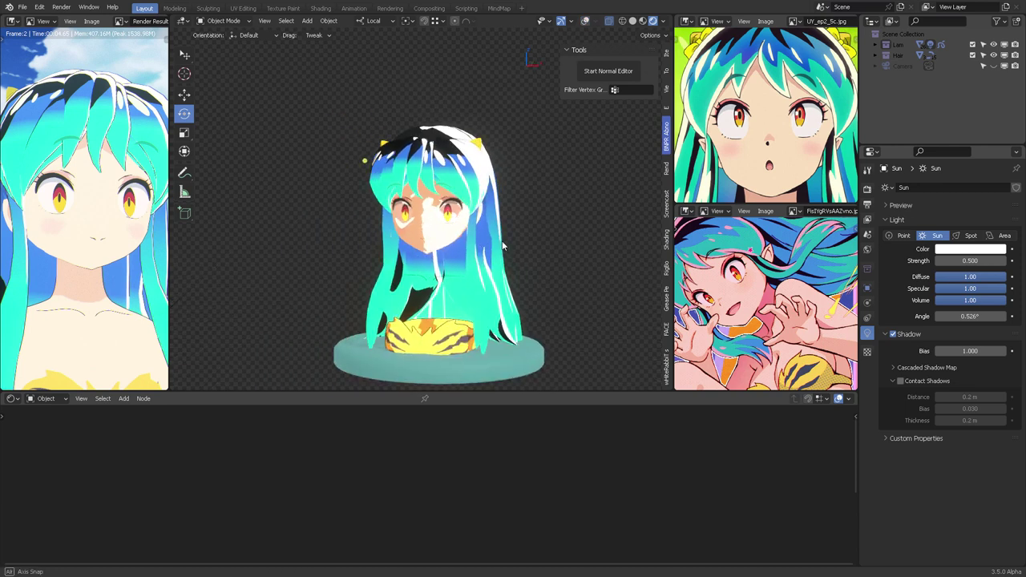
{"action": "left_click", "coordinate": [582, 22]}
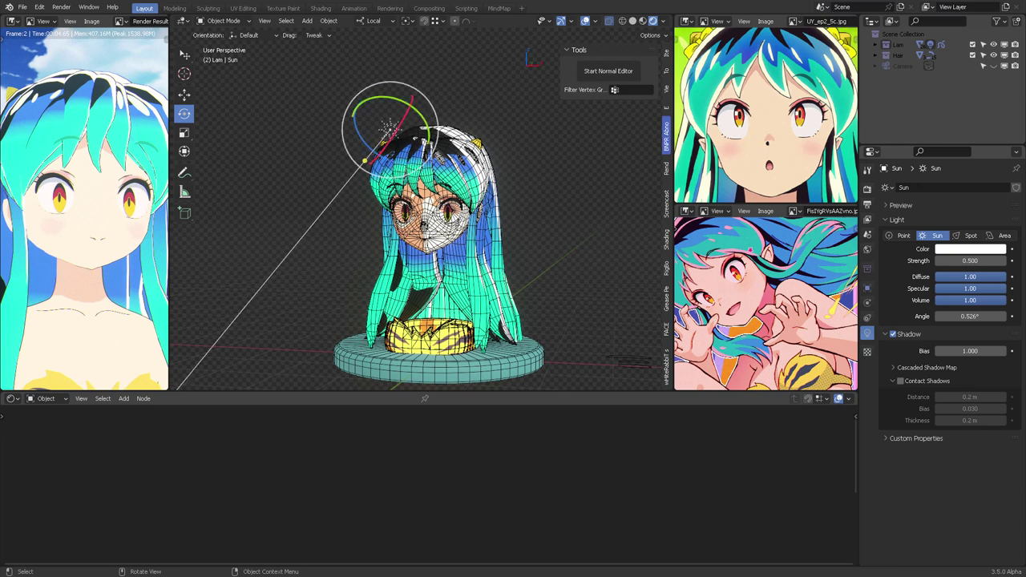
{"action": "left_click_drag", "start_coordinate": [410, 101], "coordinate": [418, 105]}
{"action": "middle_click_drag", "start_coordinate": [420, 104], "coordinate": [337, 103]}
{"action": "left_click_drag", "start_coordinate": [333, 102], "coordinate": [316, 100]}
{"action": "middle_click_drag", "start_coordinate": [315, 100], "coordinate": [487, 99]}
{"action": "left_click_drag", "start_coordinate": [438, 87], "coordinate": [458, 102]}
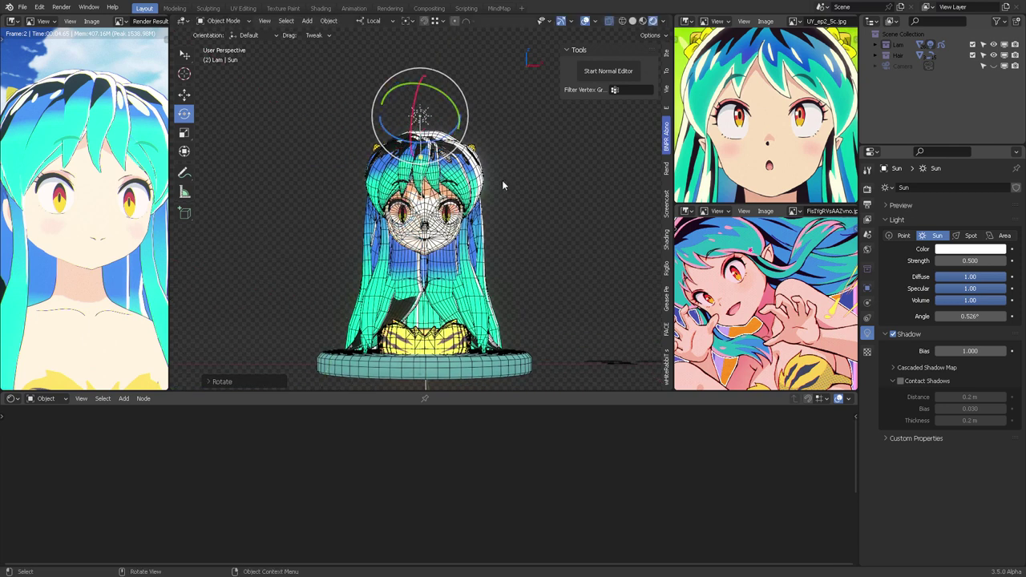
Hide the viewport overlays and fine-tune the Sun light's direction, finishing with a free trackball rotation
{"action": "scroll", "coordinate": [551, 168], "scroll_direction": "up", "scroll_amount": 3}
{"action": "mouse_move", "coordinate": [503, 181]}
{"action": "middle_mouse_down"}
{"action": "mouse_move", "coordinate": [551, 167]}
{"action": "mouse_move", "coordinate": [462, 155]}
{"action": "mouse_move", "coordinate": [499, 178]}
{"action": "middle_mouse_up"}
{"action": "left_click", "coordinate": [586, 22]}
{"action": "scroll", "coordinate": [461, 173], "scroll_direction": "down", "scroll_amount": 1}
{"action": "mouse_move", "coordinate": [502, 77]}
{"action": "left_mouse_down"}
{"action": "mouse_move", "coordinate": [494, 53]}
{"action": "mouse_move", "coordinate": [452, 48]}
{"action": "mouse_move", "coordinate": [477, 47]}
{"action": "mouse_move", "coordinate": [500, 63]}
{"action": "left_mouse_up"}
{"action": "middle_click_drag", "start_coordinate": [509, 182], "coordinate": [393, 115]}
{"action": "key", "text": "r"}
{"action": "key", "text": "r"}
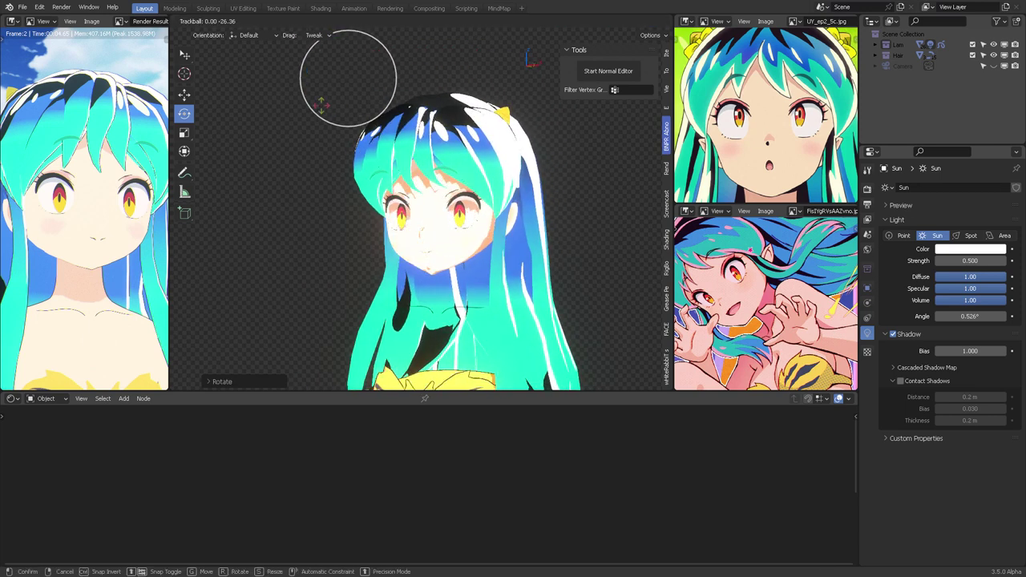
{"action": "left_click_drag", "start_coordinate": [321, 105], "coordinate": [319, 104]}
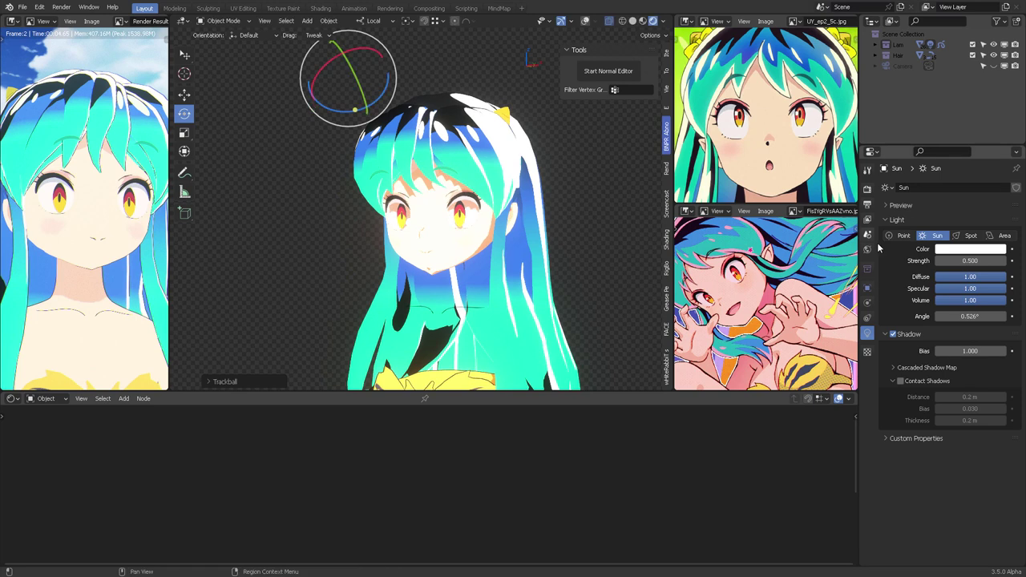
Set the render shadows' Cascade Size to 4096 px
{"action": "left_click", "coordinate": [867, 189]}
{"action": "scroll", "coordinate": [910, 413], "scroll_direction": "down", "scroll_amount": 5}
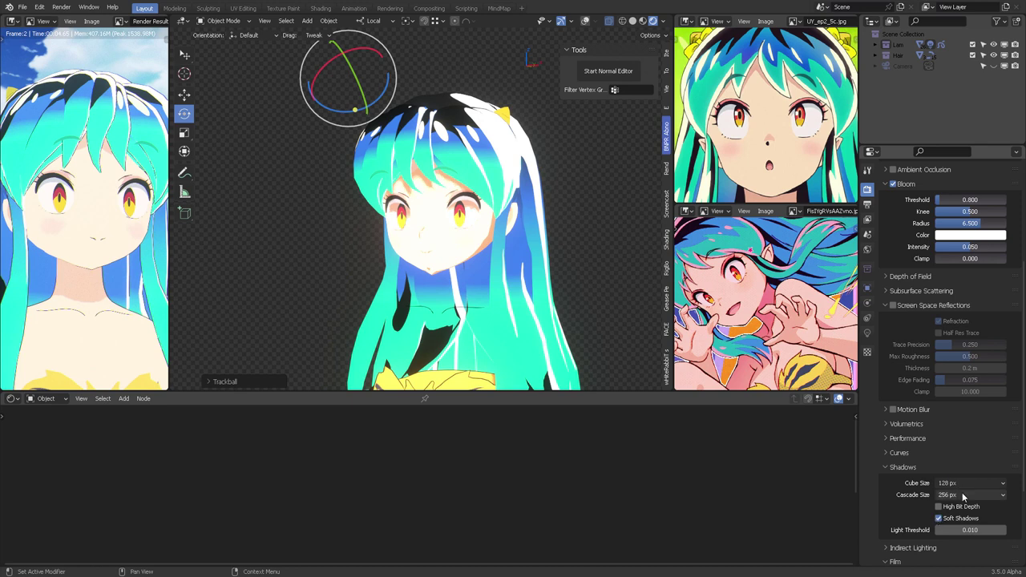
{"action": "left_click", "coordinate": [966, 495]}
{"action": "left_click", "coordinate": [922, 420]}
Rotate the Sun light to adjust the shadows the hair casts on the forehead, and save the file
{"action": "middle_click_drag", "start_coordinate": [601, 257], "coordinate": [543, 242]}
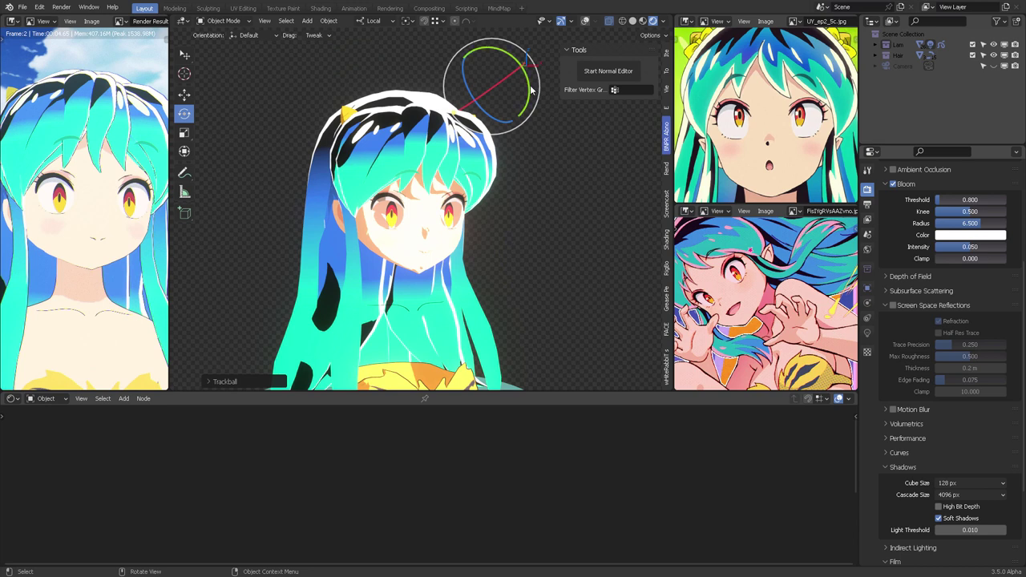
{"action": "mouse_move", "coordinate": [532, 90]}
{"action": "left_mouse_down"}
{"action": "mouse_move", "coordinate": [543, 120]}
{"action": "mouse_move", "coordinate": [492, 93]}
{"action": "mouse_move", "coordinate": [523, 96]}
{"action": "left_mouse_up"}
{"action": "middle_click_drag", "start_coordinate": [566, 207], "coordinate": [499, 238]}
{"action": "scroll", "coordinate": [471, 232], "scroll_direction": "up", "scroll_amount": 4}
{"action": "scroll", "coordinate": [557, 287], "scroll_direction": "down", "scroll_amount": 4}
{"action": "left_click_drag", "start_coordinate": [491, 109], "coordinate": [483, 71]}
{"action": "scroll", "coordinate": [431, 218], "scroll_direction": "up", "scroll_amount": 4}
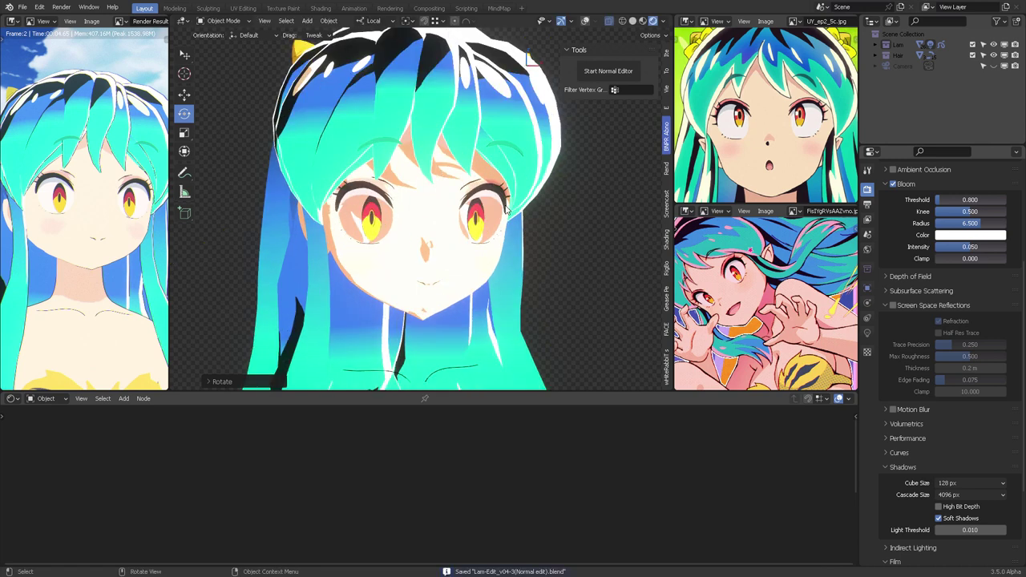
{"action": "key", "text": "ctrl+s"}
Isolate the face mesh in Edit Mode with overlays shown and grow the selection from one eye's centre to its outer edge
{"action": "key", "text": "ctrl+Tab"}
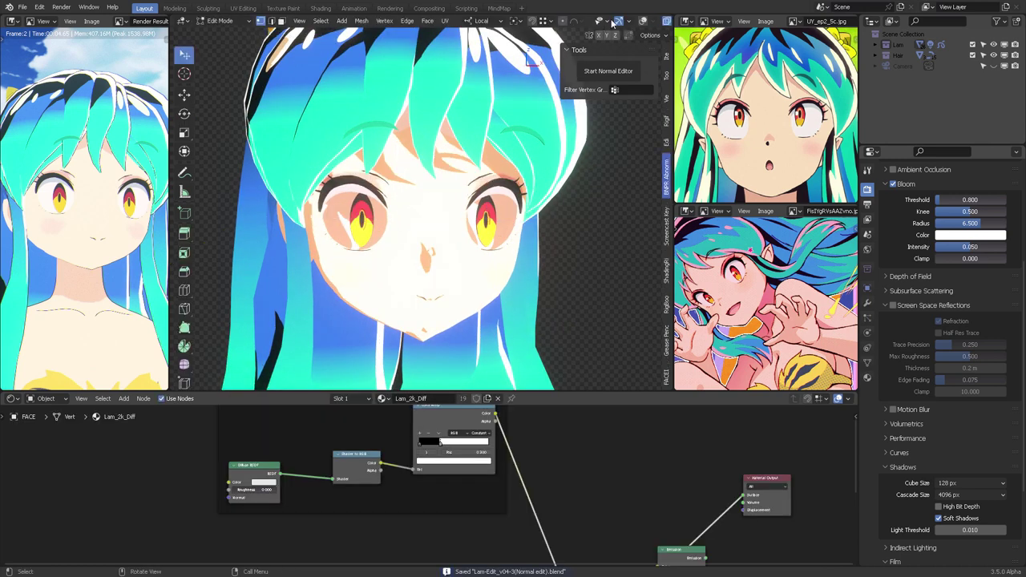
{"action": "left_click", "coordinate": [643, 21]}
{"action": "middle_click_drag", "start_coordinate": [554, 212], "coordinate": [524, 206]}
{"action": "key", "text": "alt+a"}
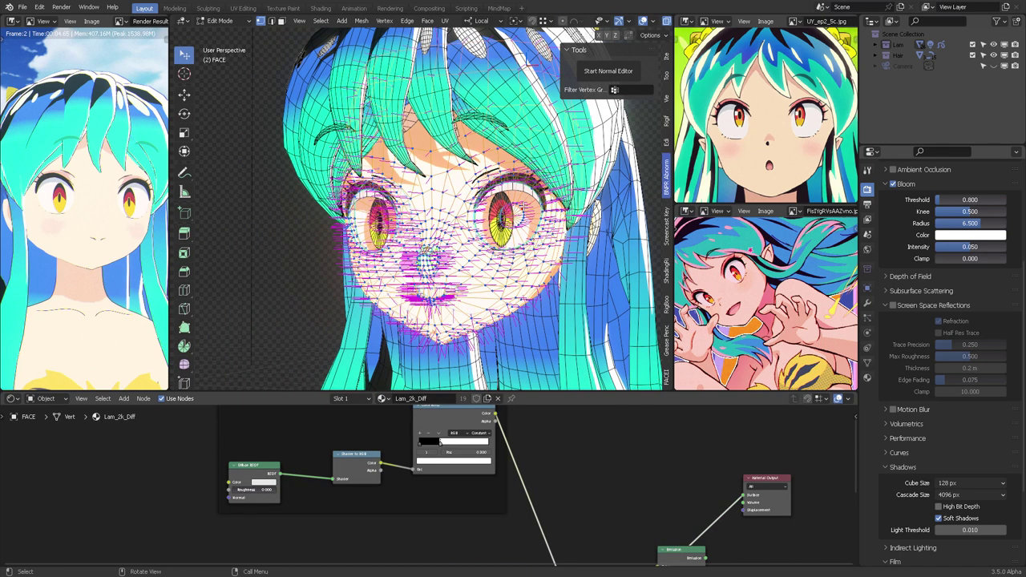
{"action": "key", "text": "KP_Divide"}
{"action": "scroll", "coordinate": [523, 207], "scroll_direction": "up", "scroll_amount": 3}
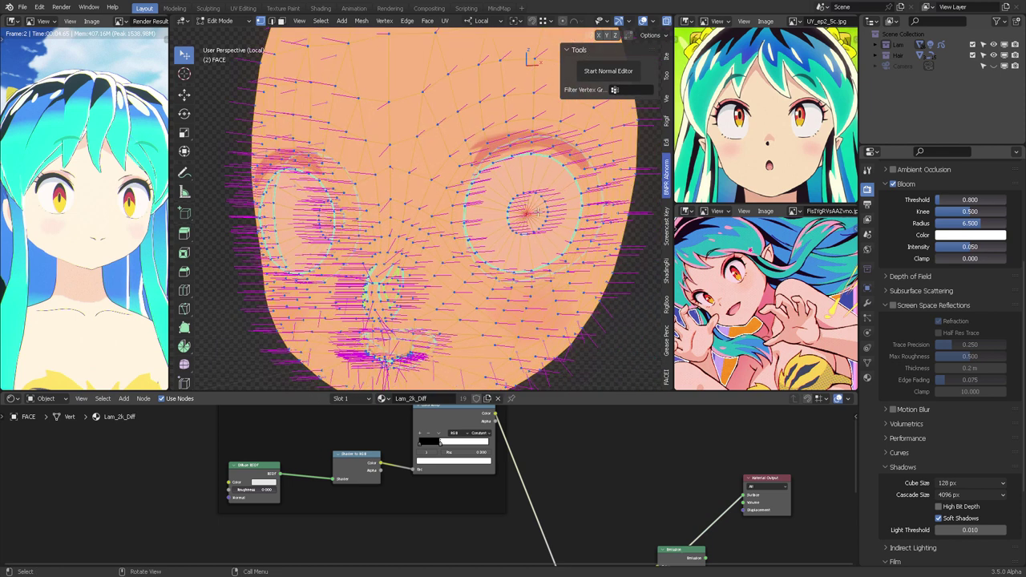
{"action": "key", "text": "ctrl+KP_Add"}
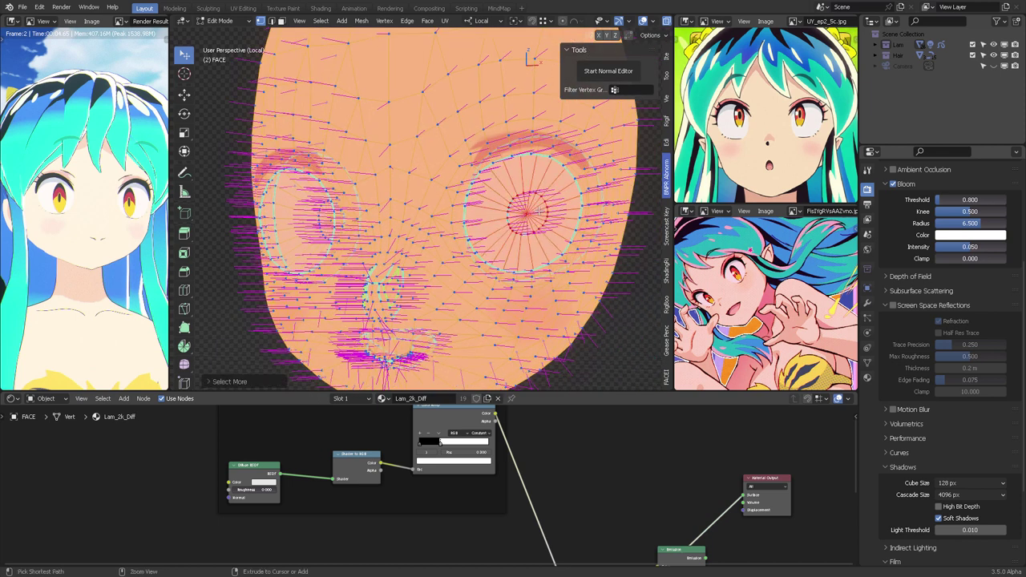
{"action": "key", "text": "ctrl+KP_Add"}
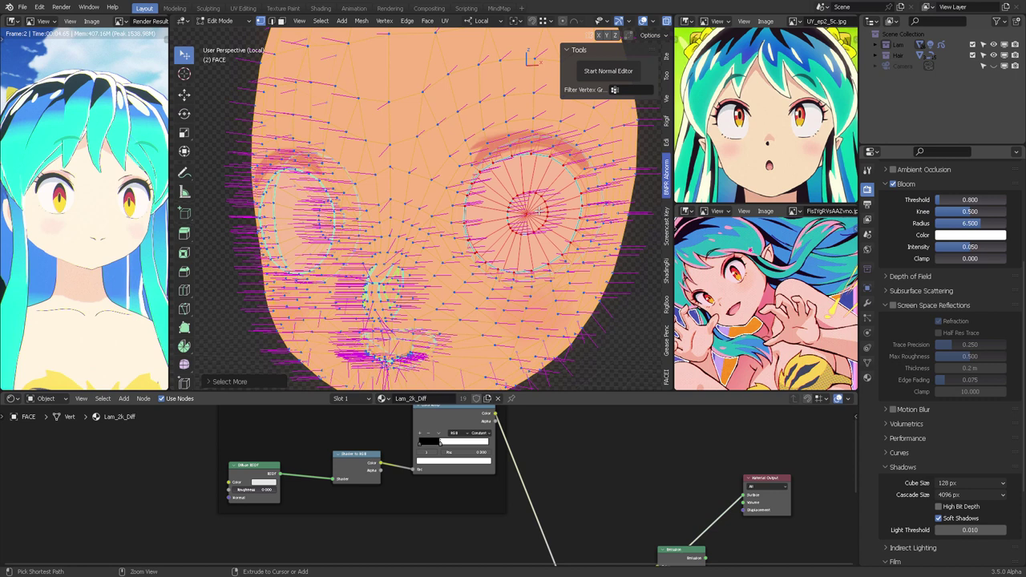
Make a copy of the Lam_2k_Diff material and name it Lam_2k_Diff eyes
{"action": "left_click", "coordinate": [867, 376]}
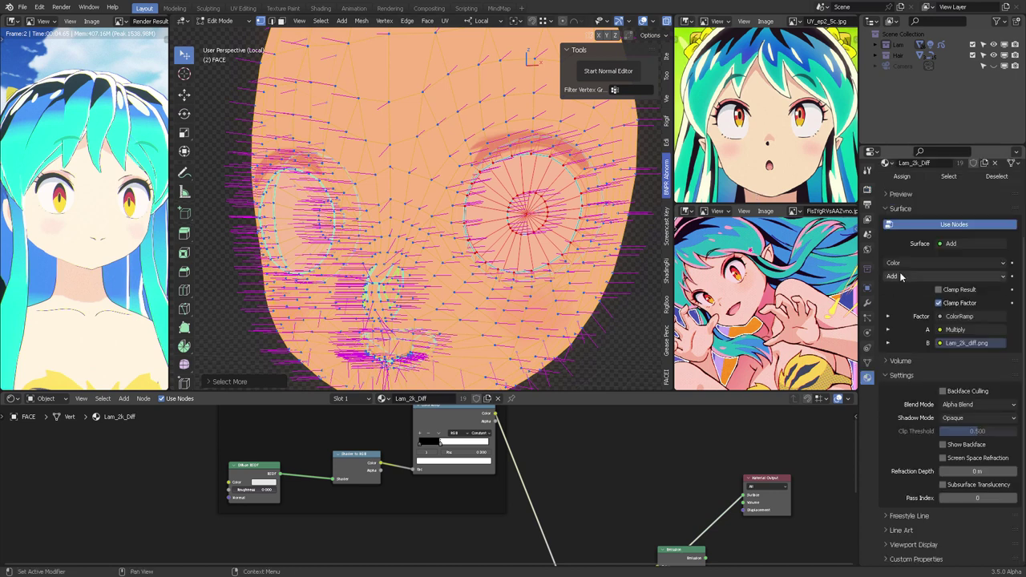
{"action": "scroll", "coordinate": [915, 253], "scroll_direction": "up", "scroll_amount": 3}
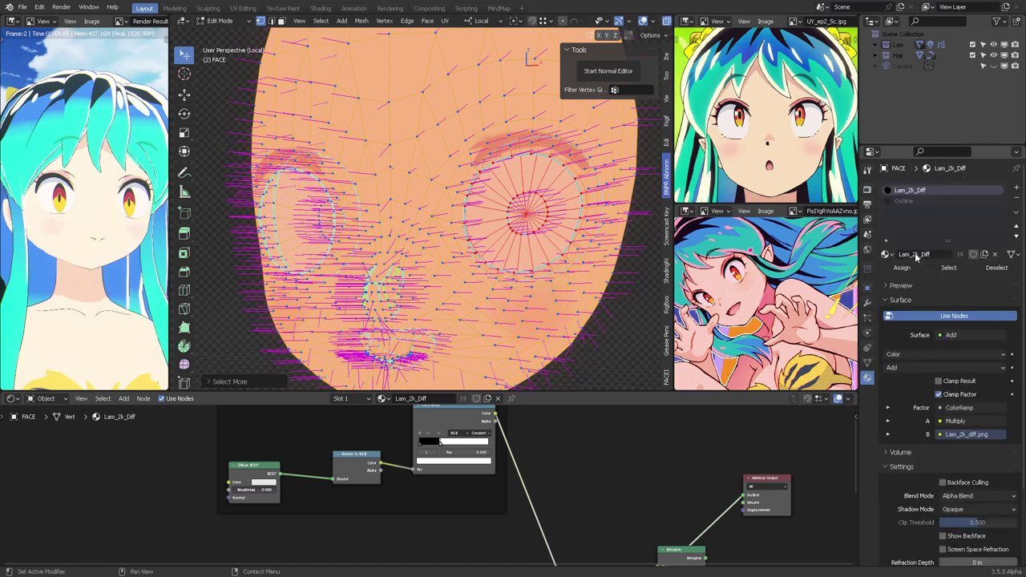
{"action": "left_click", "coordinate": [984, 254]}
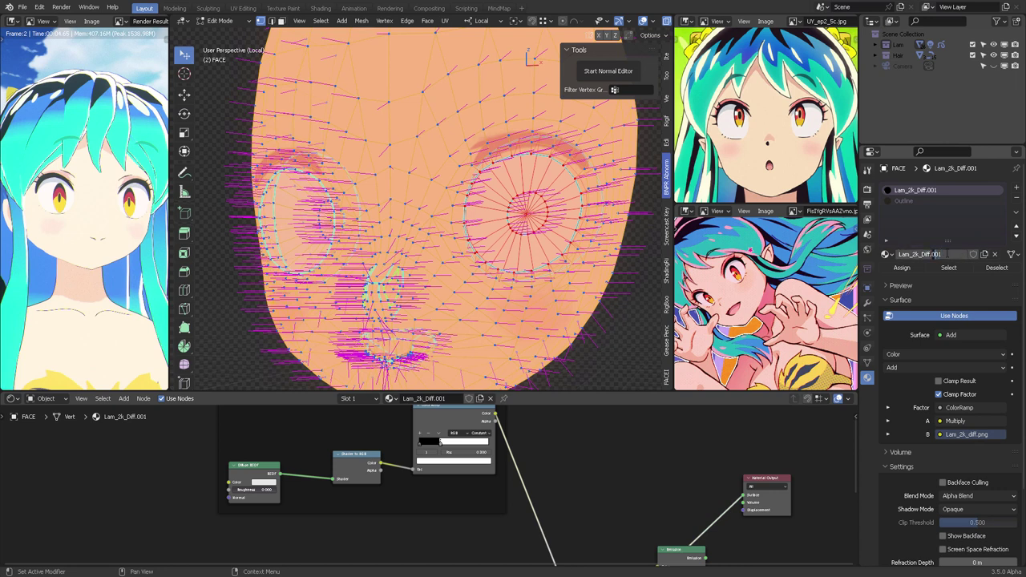
{"action": "key", "text": "Return"}
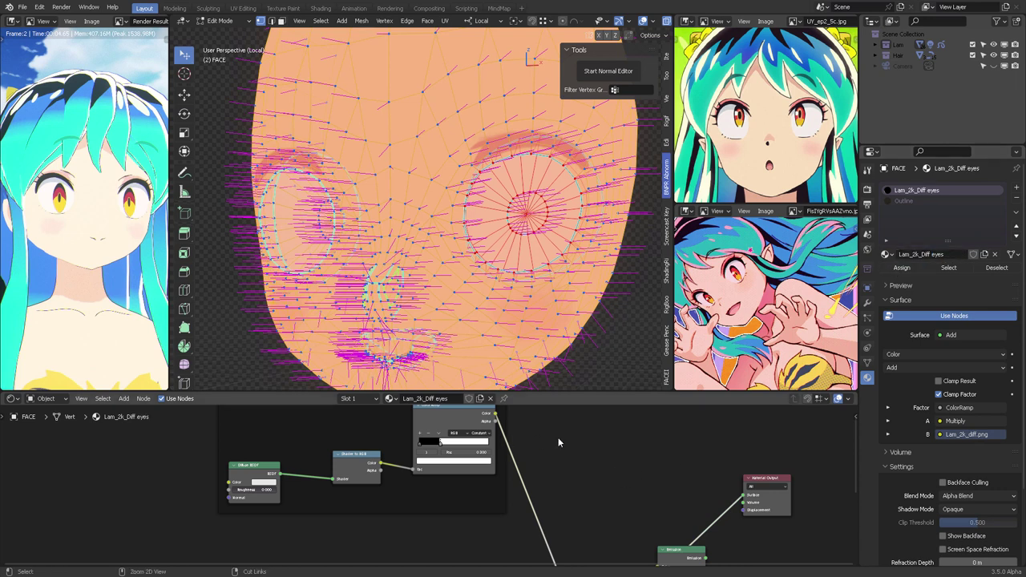
Delete the eye material's Multiply and Add nodes and connect the texture's Color through Emission to the Material Output's Surface
{"action": "key", "text": "ctrl+space"}
{"action": "middle_click_drag", "start_coordinate": [599, 372], "coordinate": [548, 274]}
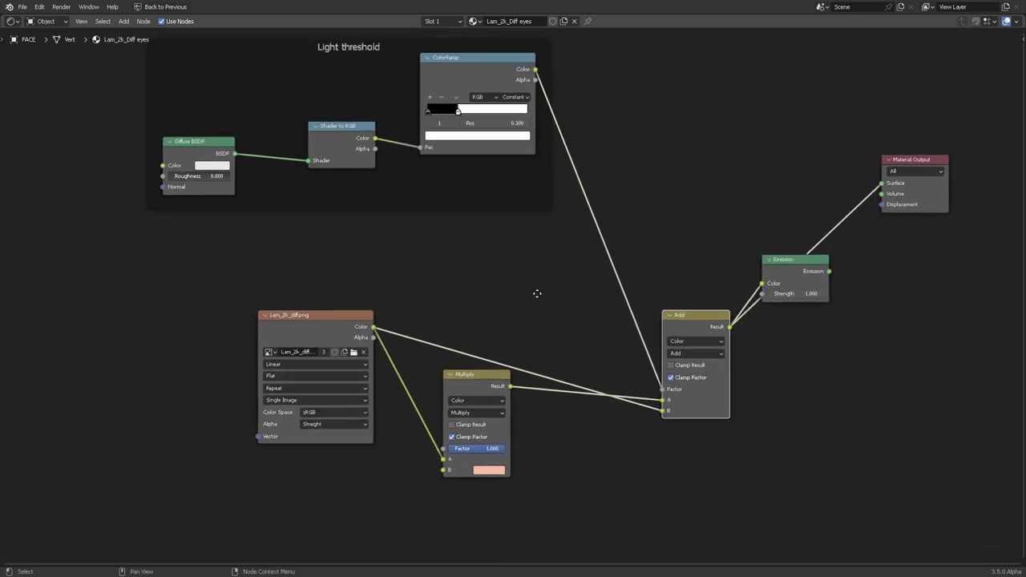
{"action": "left_click", "coordinate": [454, 405]}
{"action": "key", "text": "x"}
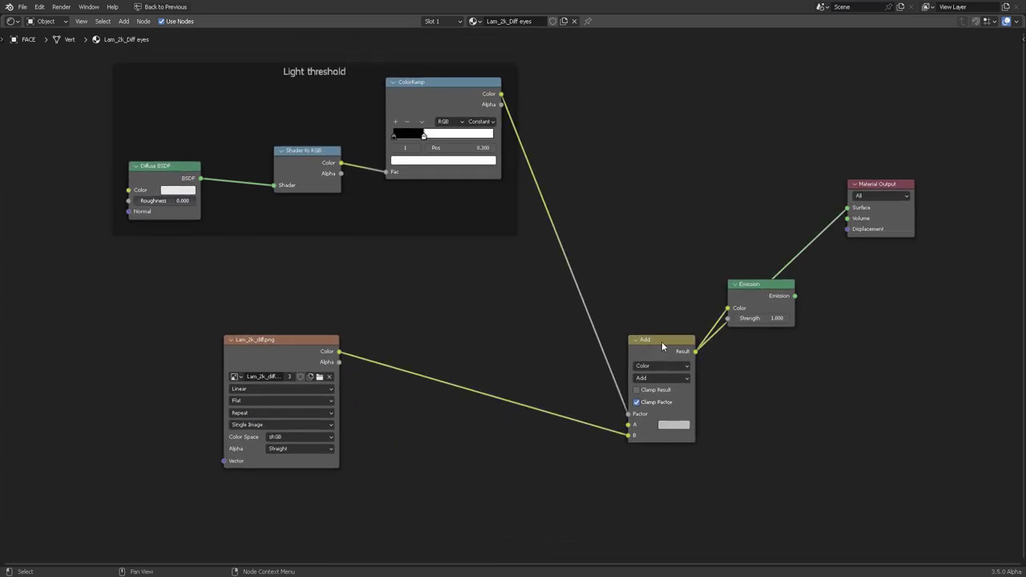
{"action": "left_click", "coordinate": [661, 342]}
{"action": "key", "text": "x"}
{"action": "left_click_drag", "start_coordinate": [339, 351], "coordinate": [727, 308]}
{"action": "left_click_drag", "start_coordinate": [795, 295], "coordinate": [853, 207]}
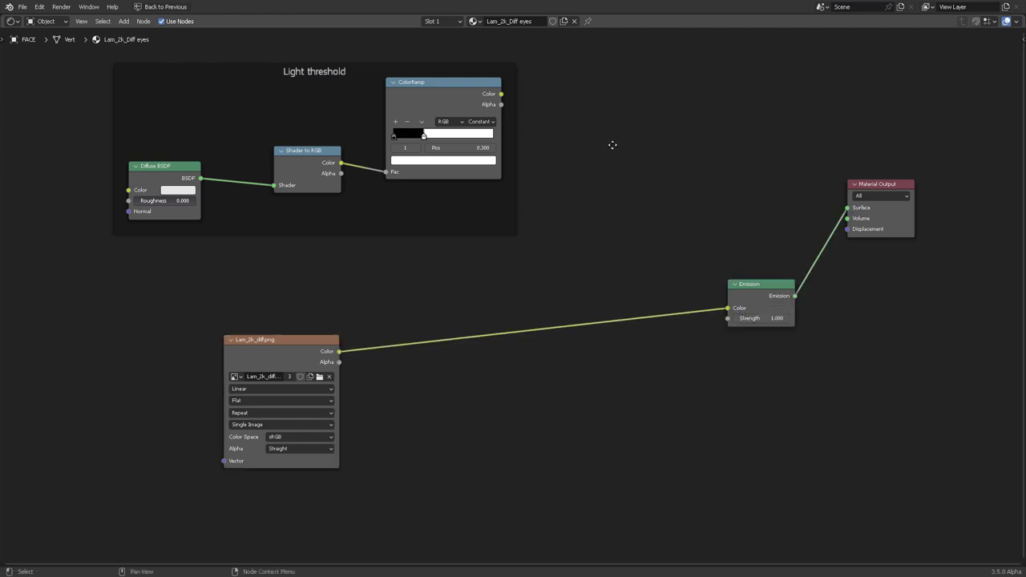
Delete the Light threshold frame and its nodes from the eye material, and return to the full workspace
{"action": "middle_click_drag", "start_coordinate": [612, 144], "coordinate": [653, 212]}
{"action": "left_click_drag", "start_coordinate": [650, 101], "coordinate": [79, 331]}
{"action": "key", "text": "x"}
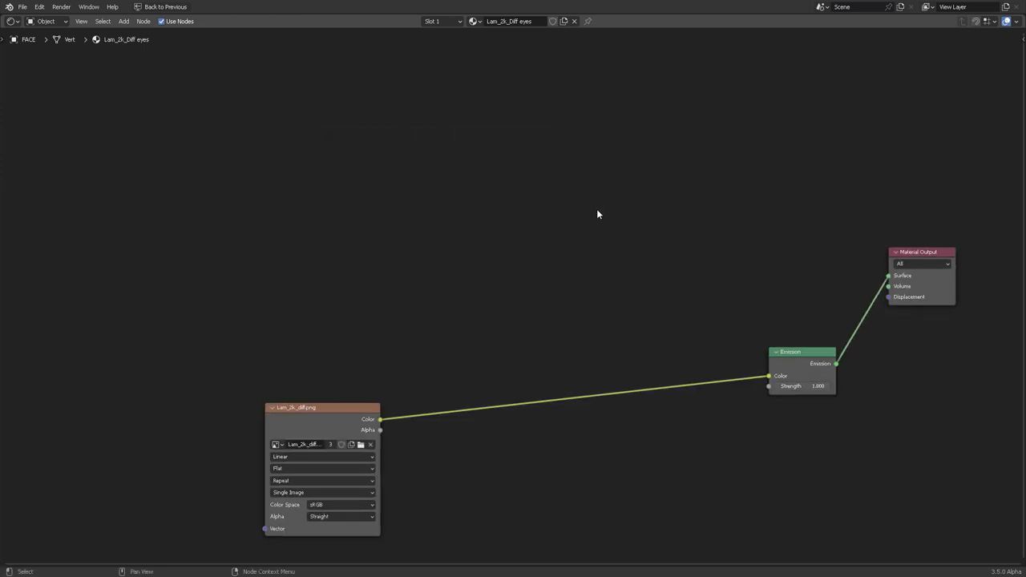
{"action": "key", "text": "ctrl+space"}
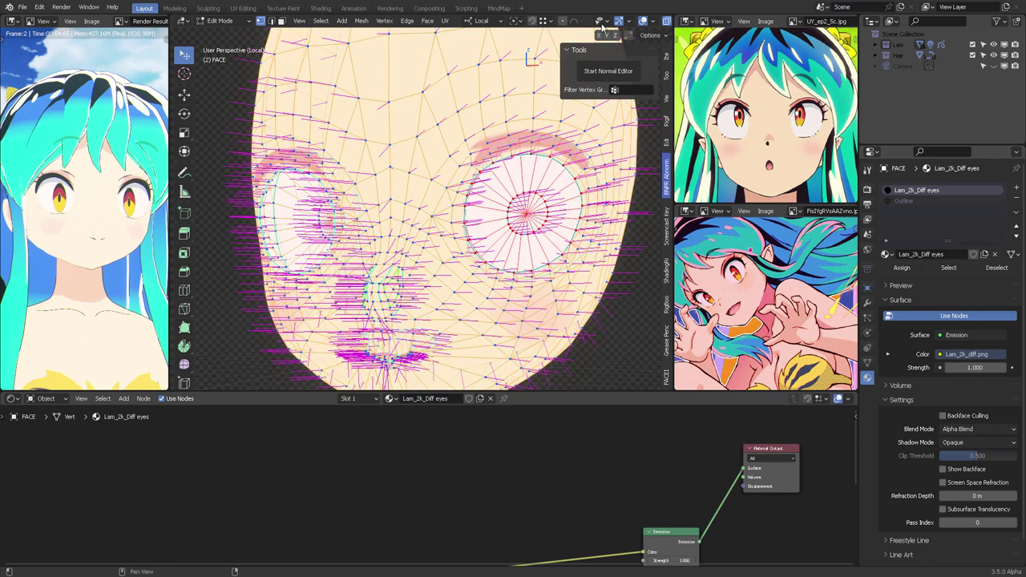
Hide the overlays, bring the whole character back from the isolated view, and return the face to Object Mode
{"action": "left_click", "coordinate": [599, 21]}
{"action": "key", "text": "KP_Divide"}
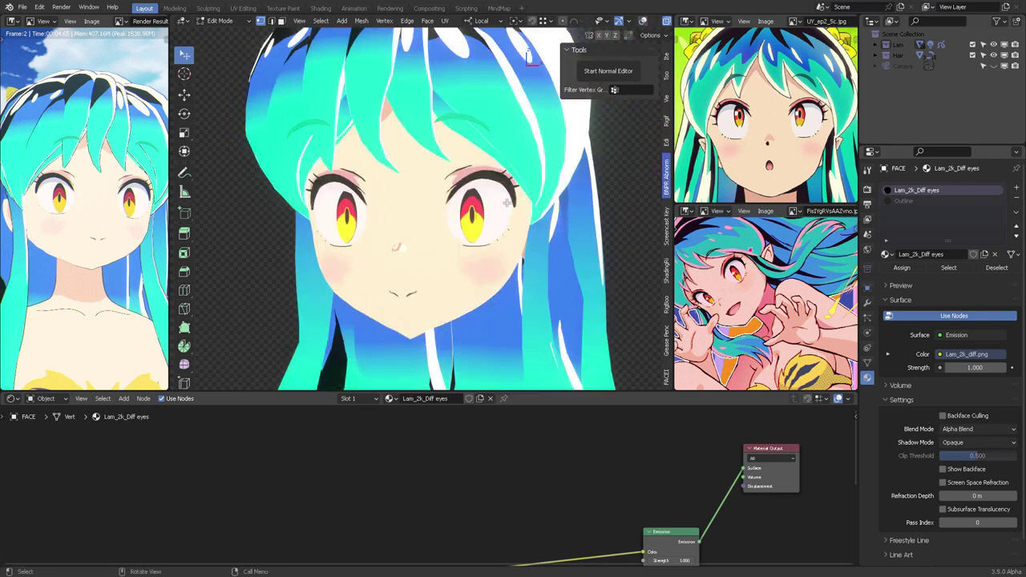
{"action": "middle_click_drag", "start_coordinate": [507, 203], "coordinate": [564, 209]}
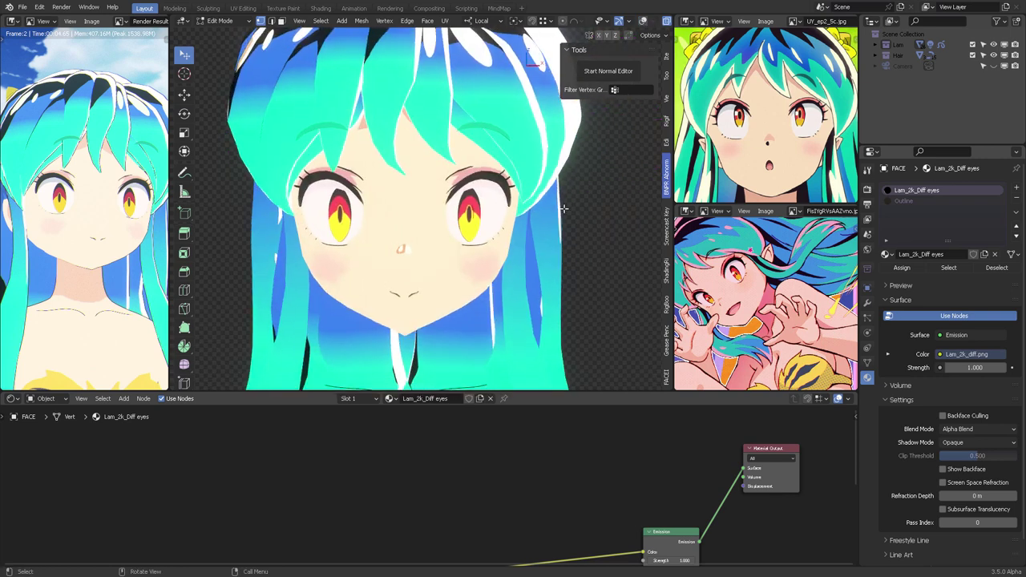
{"action": "key", "text": "ctrl+Tab"}
{"action": "left_click", "coordinate": [409, 223]}
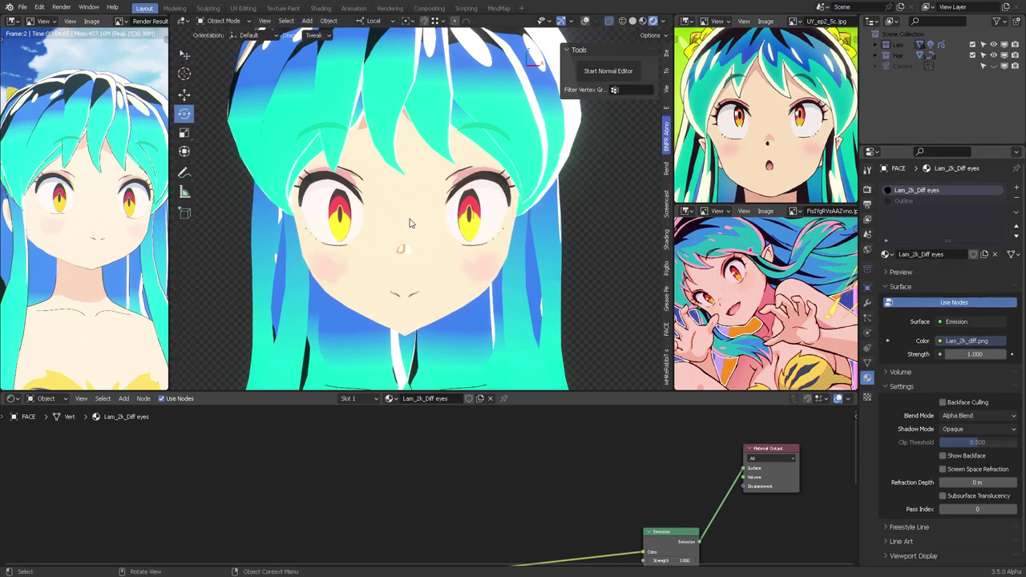
Reenter Edit Mode with overlays shown and assign the Lam_2k_Diff eyes material to the selected eye faces
{"action": "left_click", "coordinate": [888, 254]}
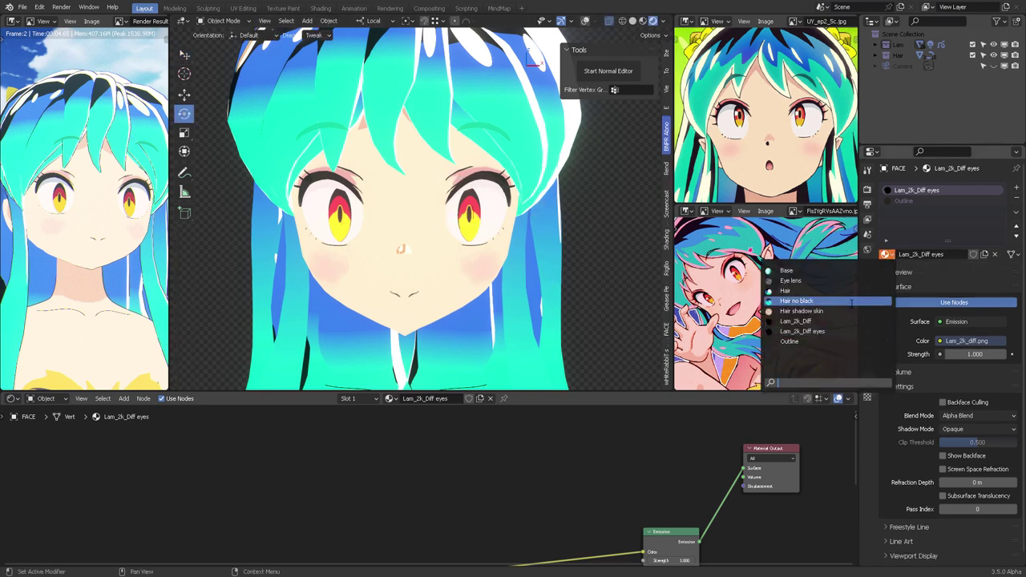
{"action": "key", "text": "ctrl+Tab"}
{"action": "left_click", "coordinate": [528, 202]}
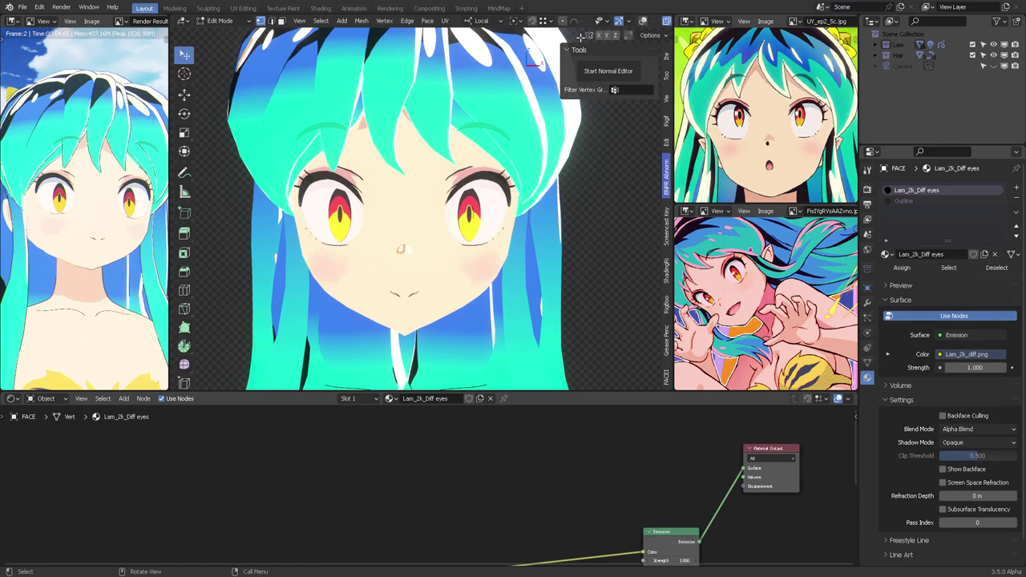
{"action": "left_click", "coordinate": [645, 21]}
{"action": "middle_click_drag", "start_coordinate": [561, 177], "coordinate": [481, 196]}
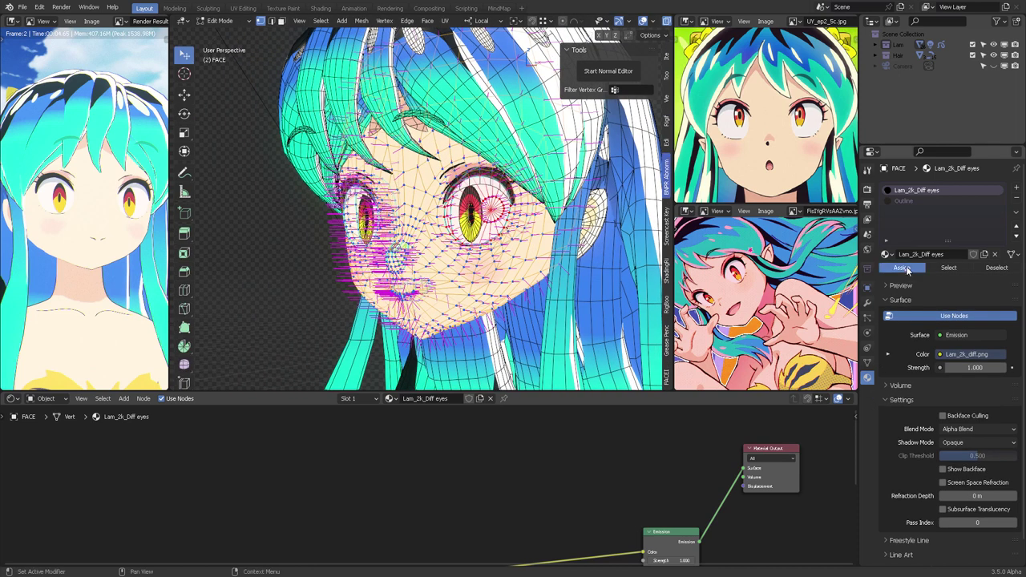
{"action": "left_click", "coordinate": [903, 268]}
Switch the face mesh to face selection and turn off the split normals display in the viewport overlays
{"action": "key", "text": "3"}
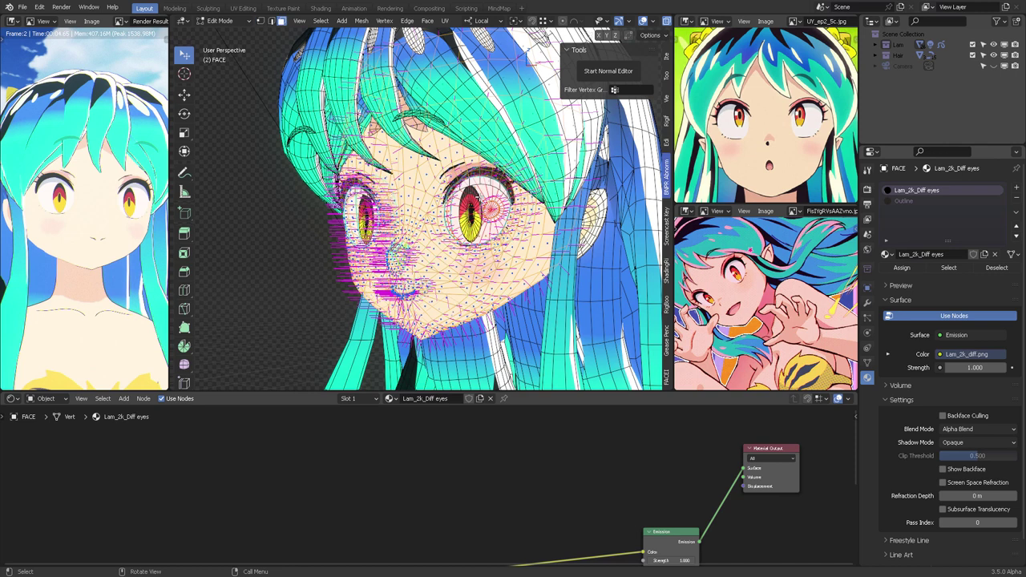
{"action": "left_click", "coordinate": [627, 21]}
{"action": "left_click", "coordinate": [653, 21]}
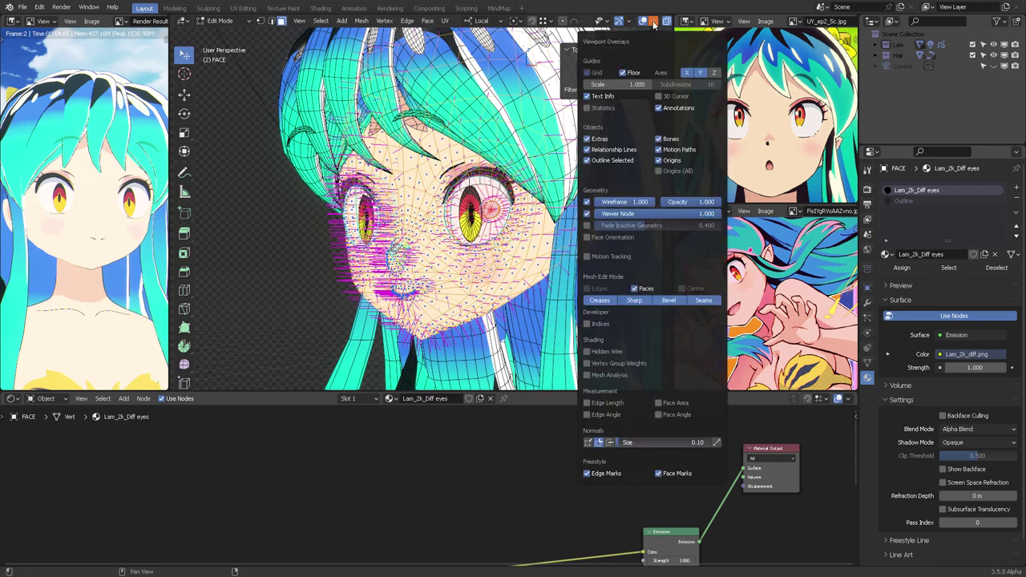
{"action": "left_click", "coordinate": [599, 442]}
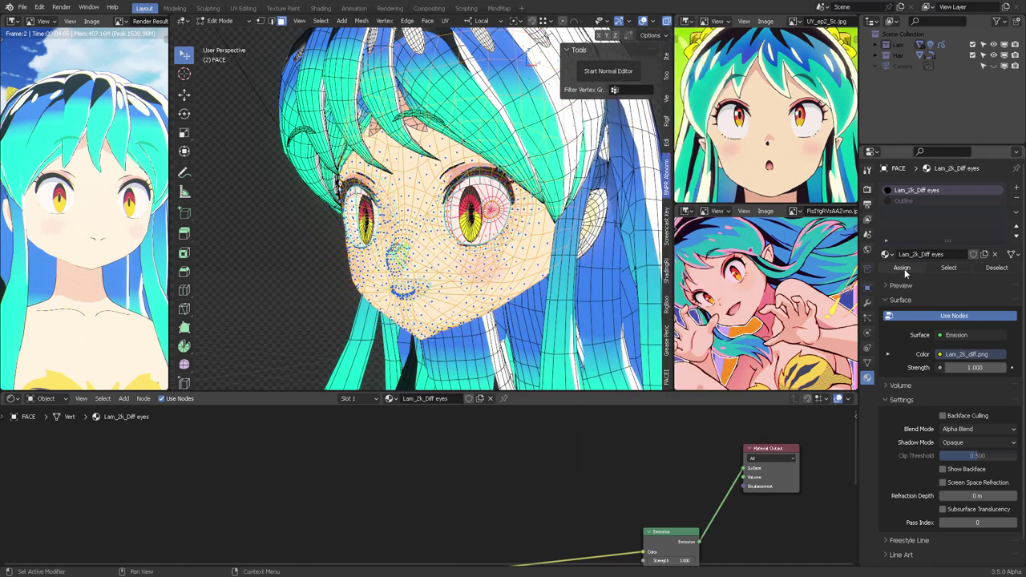
Cut the link between the Lam_2k_diff.png texture's Color and the Emission node in the eye material
{"action": "scroll", "coordinate": [465, 233], "scroll_direction": "up", "scroll_amount": 4}
{"action": "middle_click_drag", "start_coordinate": [465, 232], "coordinate": [538, 226]}
{"action": "middle_click_drag", "start_coordinate": [630, 495], "coordinate": [619, 432]}
{"action": "right_click_drag", "start_coordinate": [587, 464], "coordinate": [589, 527], "text": "ctrl"}
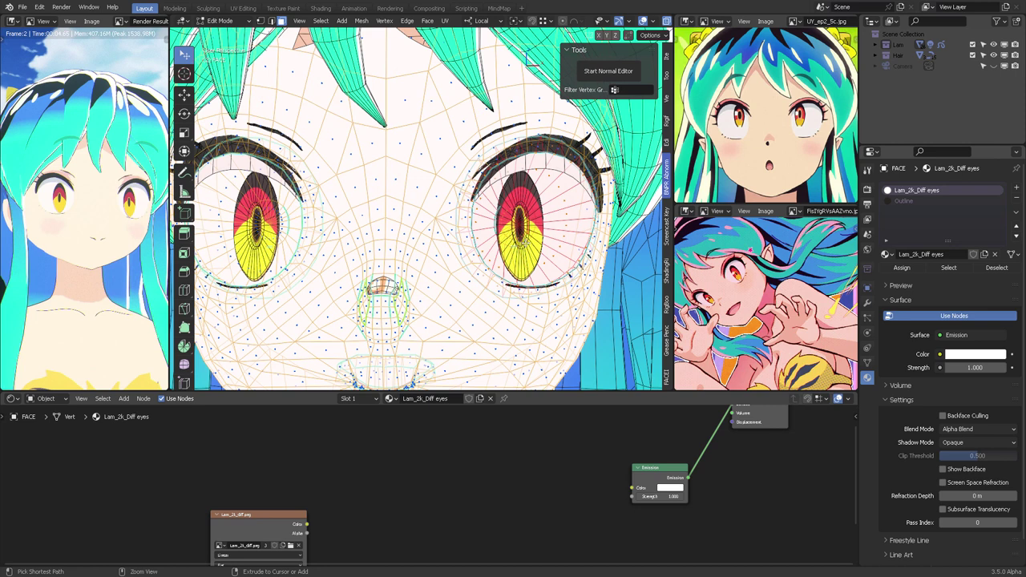
Return the face to Object Mode with both eyes framed in the viewport
{"action": "middle_click_drag", "start_coordinate": [559, 218], "coordinate": [532, 220]}
{"action": "key", "text": "ctrl+Tab"}
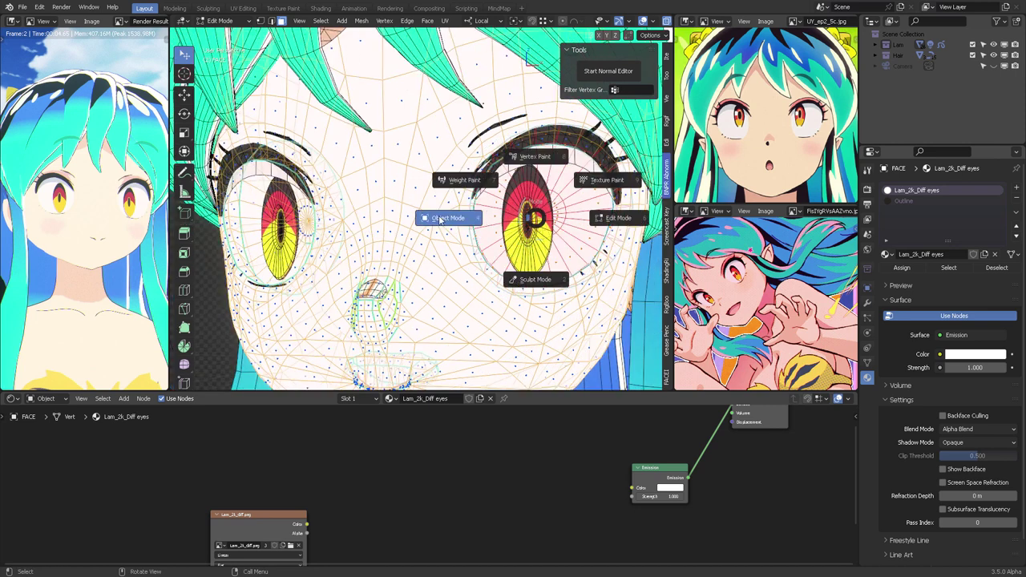
{"action": "left_click", "coordinate": [440, 220]}
{"action": "scroll", "coordinate": [382, 214], "scroll_direction": "down", "scroll_amount": 2}
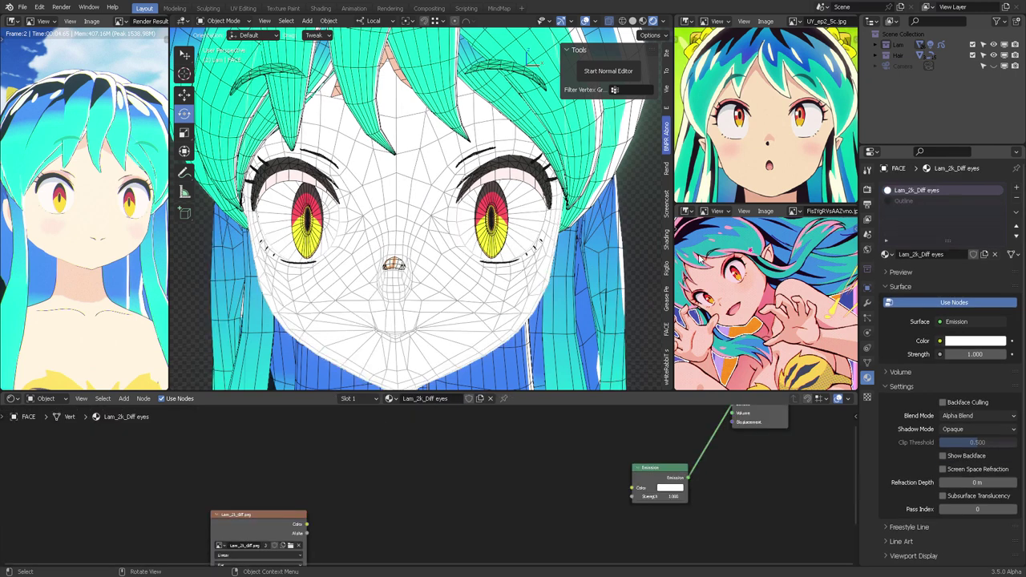
Set the face's first material slot to Lam_2k_Diff and switch the FACE mesh to Edit Mode
{"action": "left_click", "coordinate": [886, 254]}
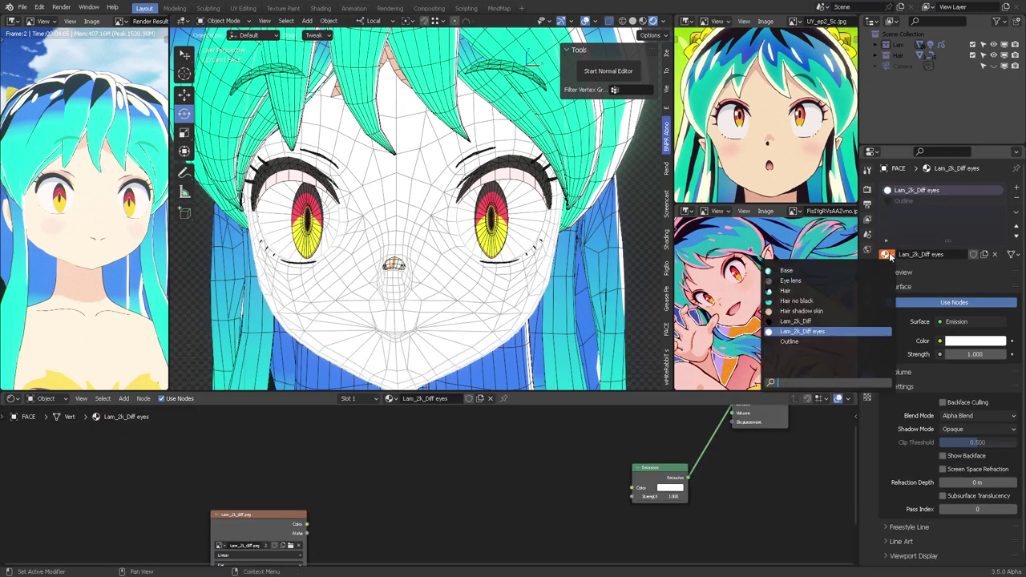
{"action": "left_click", "coordinate": [795, 321]}
{"action": "scroll", "coordinate": [548, 445], "scroll_direction": "down", "scroll_amount": 3}
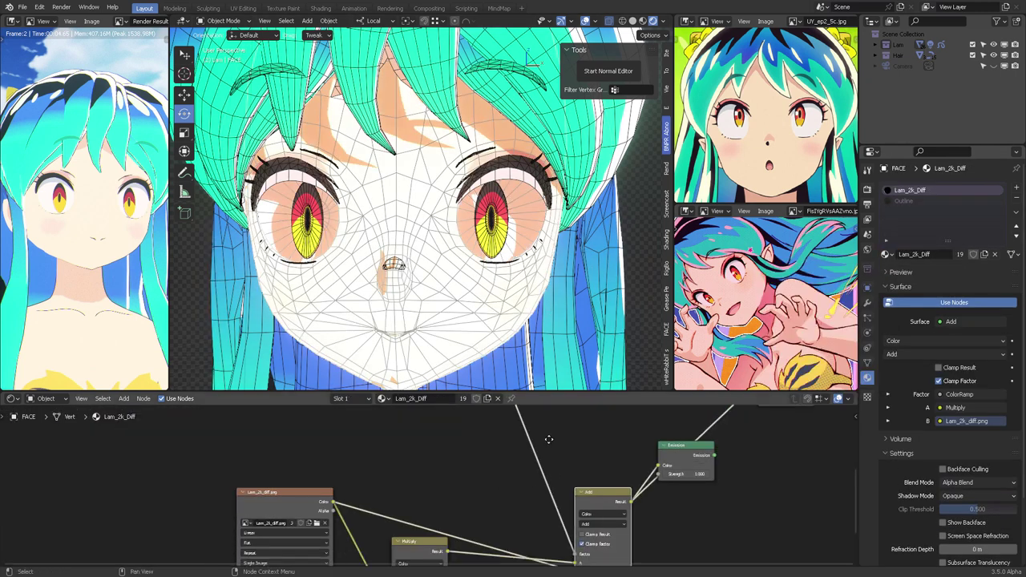
{"action": "key", "text": "ctrl+Tab"}
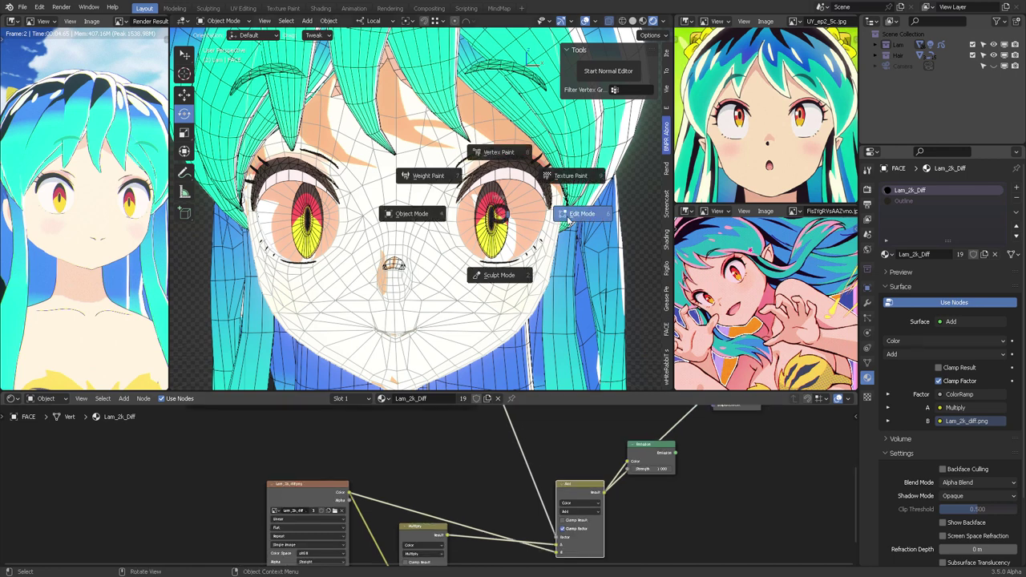
{"action": "left_click", "coordinate": [583, 216]}
{"action": "left_click", "coordinate": [888, 255]}
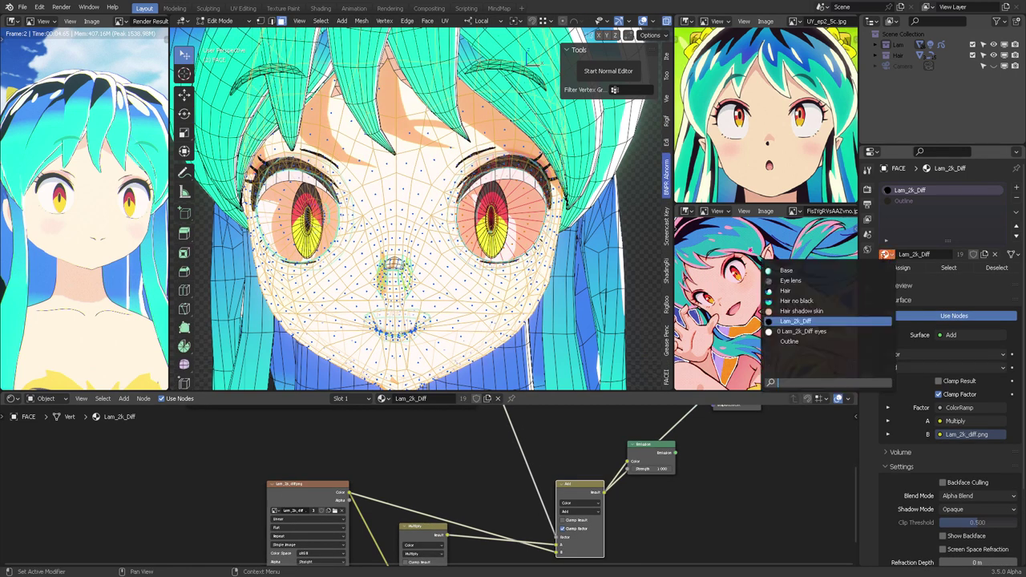
{"action": "left_click", "coordinate": [830, 331]}
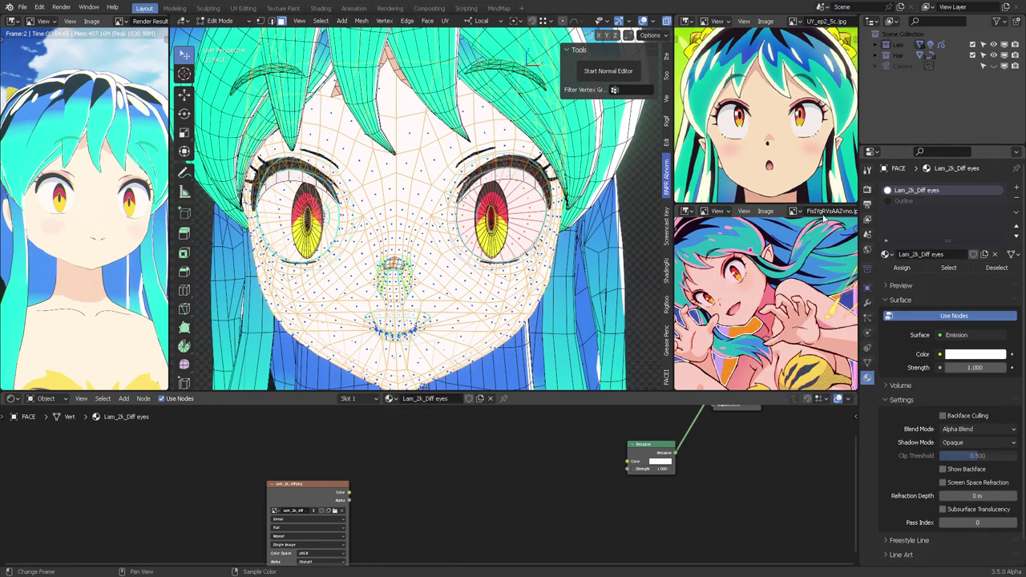
{"action": "left_click", "coordinate": [888, 255]}
{"action": "left_click", "coordinate": [840, 325]}
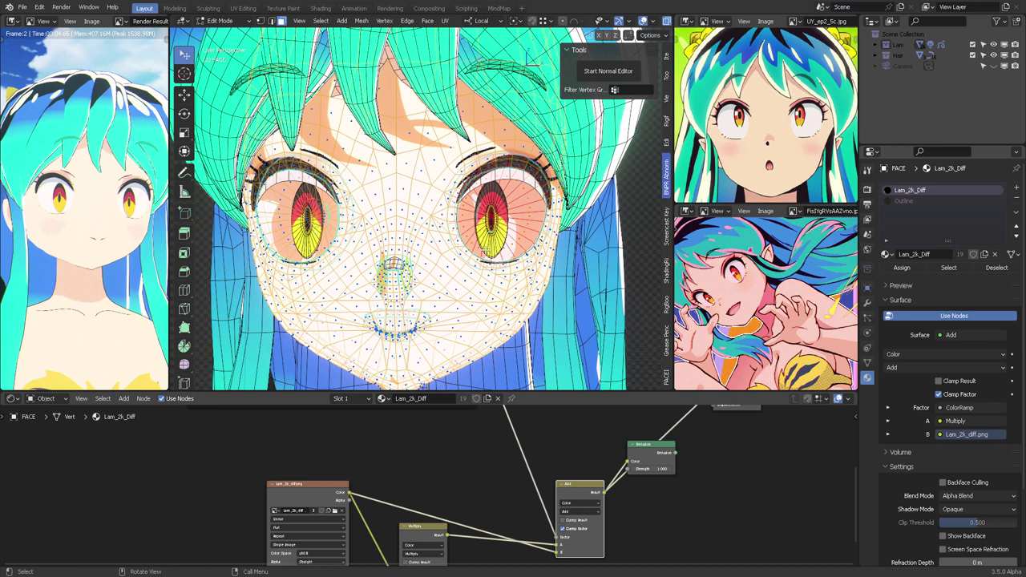
Add a new material slot to the face, set it to Lam_2k_Diff eyes, and assign it to the selected eye faces
{"action": "left_click", "coordinate": [1016, 188]}
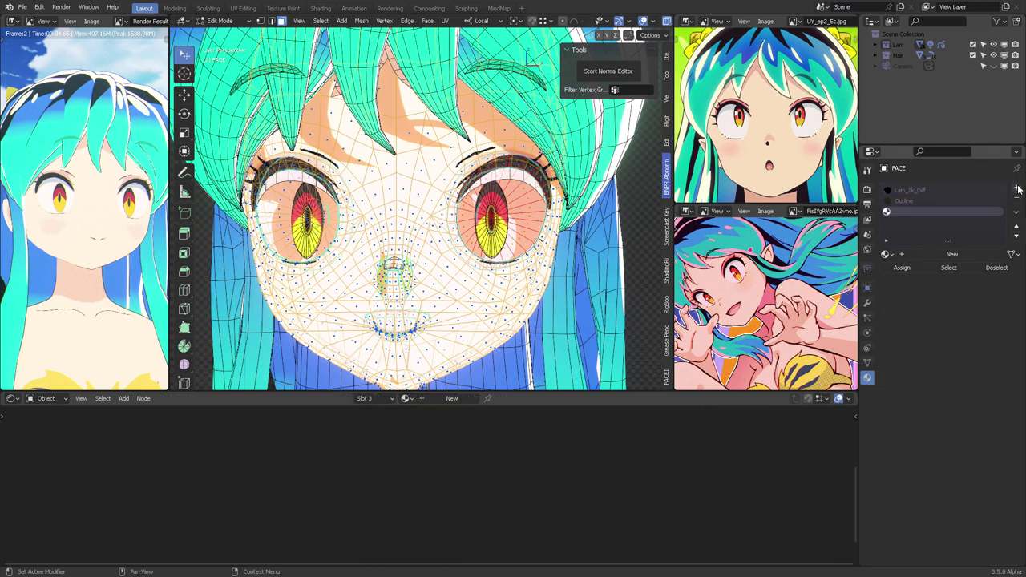
{"action": "left_click", "coordinate": [886, 255]}
{"action": "left_click", "coordinate": [836, 328]}
{"action": "left_click", "coordinate": [904, 269]}
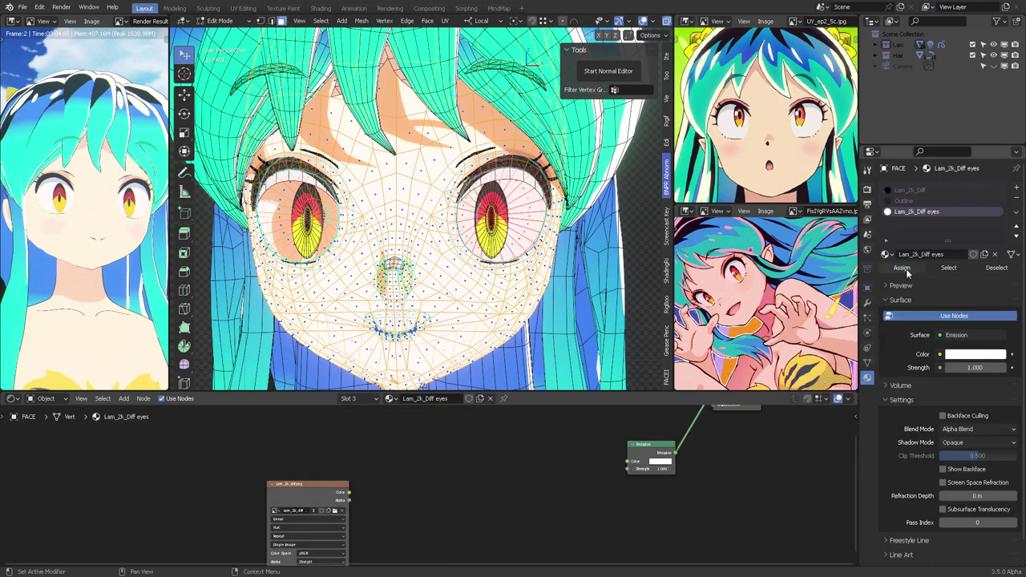
Mirror the face selection to the opposite eye and assign the Lam_2k_Diff eyes material to it
{"action": "middle_click_drag", "start_coordinate": [318, 206], "coordinate": [336, 200]}
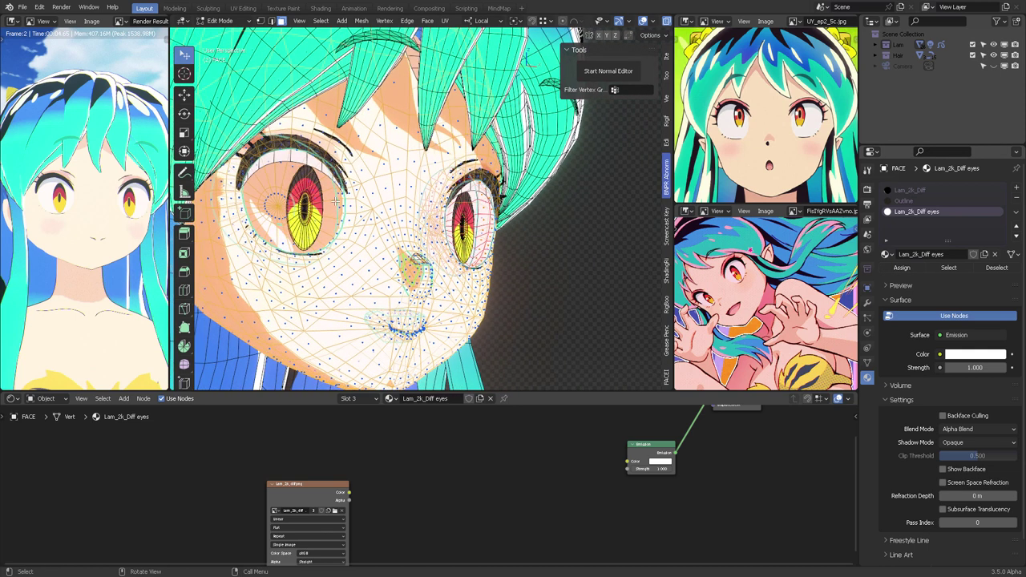
{"action": "key", "text": "ctrl+shift+m"}
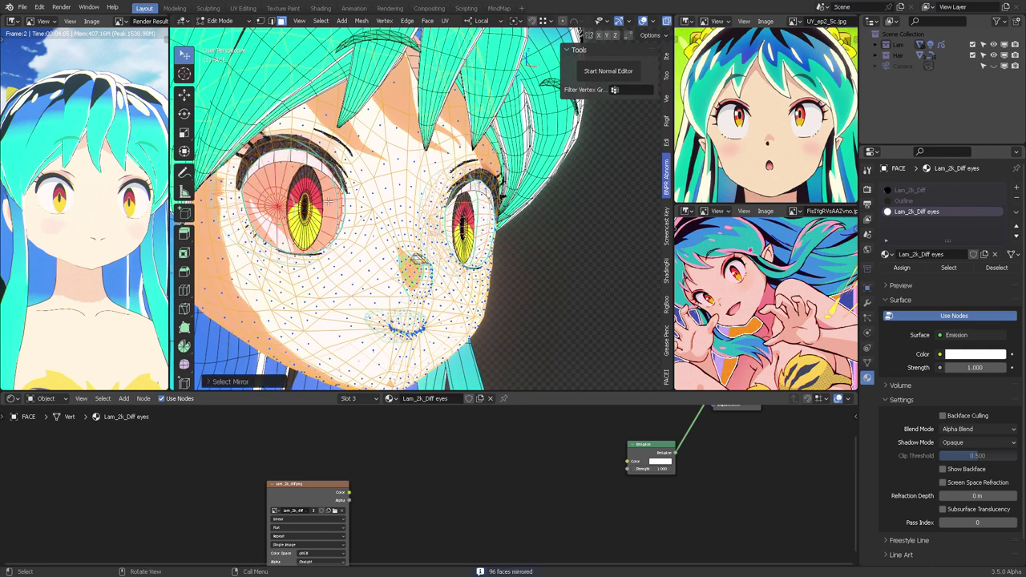
{"action": "left_click", "coordinate": [905, 267]}
{"action": "middle_click_drag", "start_coordinate": [479, 227], "coordinate": [425, 191]}
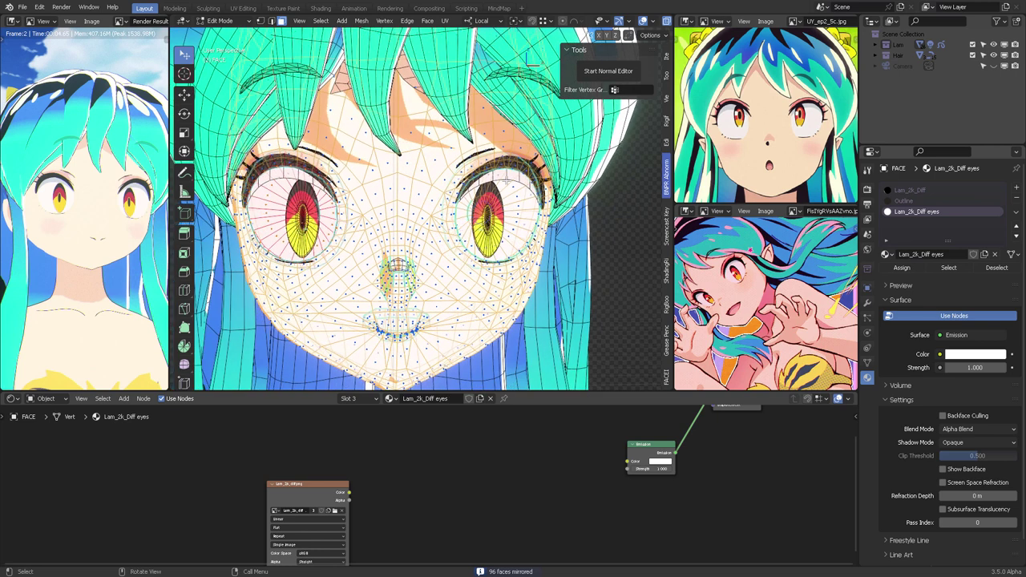
Return the face to Object Mode, hide the viewport overlays, and expand the Lam collection in the outliner
{"action": "key", "text": "Tab"}
{"action": "left_click", "coordinate": [585, 21]}
{"action": "scroll", "coordinate": [504, 217], "scroll_direction": "down", "scroll_amount": 5}
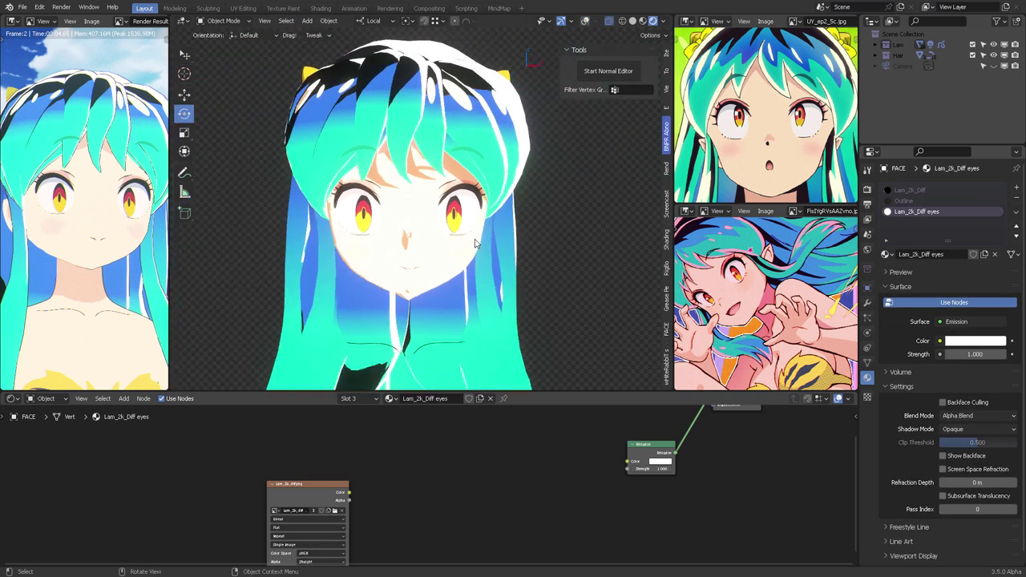
{"action": "mouse_move", "coordinate": [495, 222]}
{"action": "middle_mouse_down"}
{"action": "mouse_move", "coordinate": [526, 229]}
{"action": "mouse_move", "coordinate": [505, 229]}
{"action": "middle_mouse_up"}
{"action": "scroll", "coordinate": [527, 228], "scroll_direction": "down", "scroll_amount": 2}
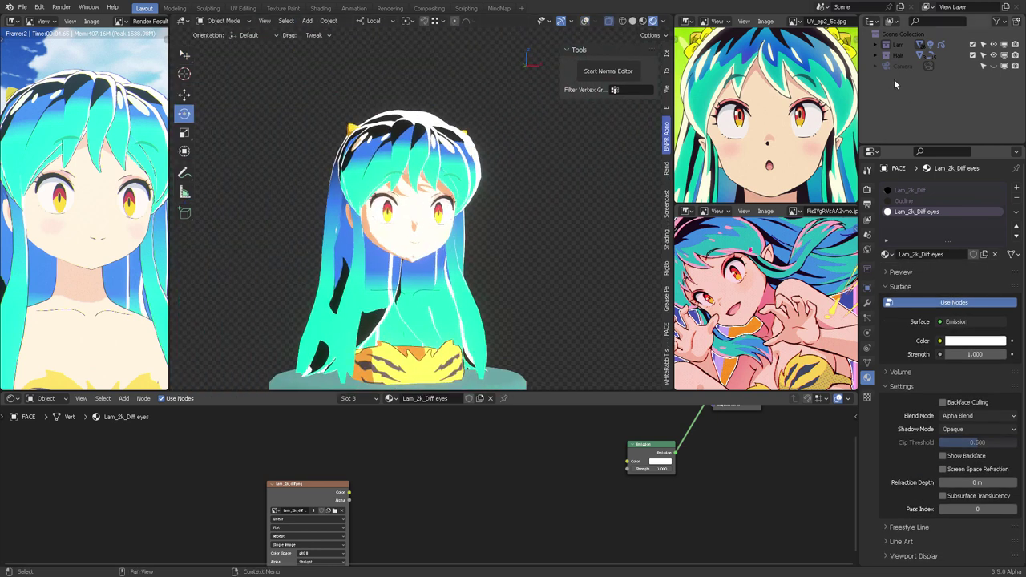
{"action": "left_click", "coordinate": [875, 45]}
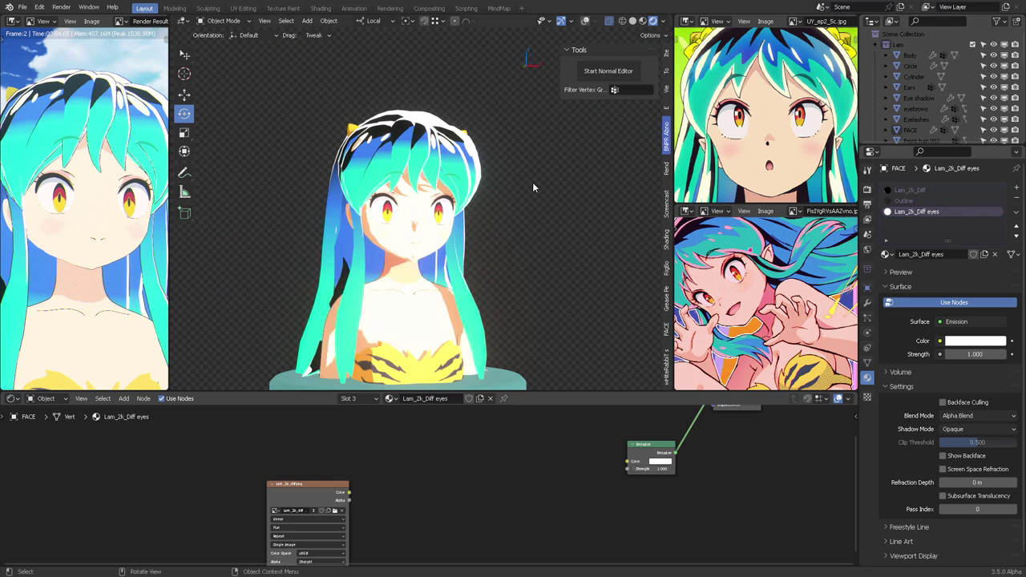
Select the Sun light with overlays shown, rotate it freely to redirect the shadows, and hide the overlays again
{"action": "middle_click_drag", "start_coordinate": [533, 182], "coordinate": [577, 165]}
{"action": "scroll", "coordinate": [571, 193], "scroll_direction": "up", "scroll_amount": 3}
{"action": "left_click", "coordinate": [585, 23]}
{"action": "middle_click_drag", "start_coordinate": [512, 131], "coordinate": [439, 94]}
{"action": "scroll", "coordinate": [567, 132], "scroll_direction": "down", "scroll_amount": 2}
{"action": "left_click", "coordinate": [491, 67]}
{"action": "scroll", "coordinate": [513, 110], "scroll_direction": "up", "scroll_amount": 2}
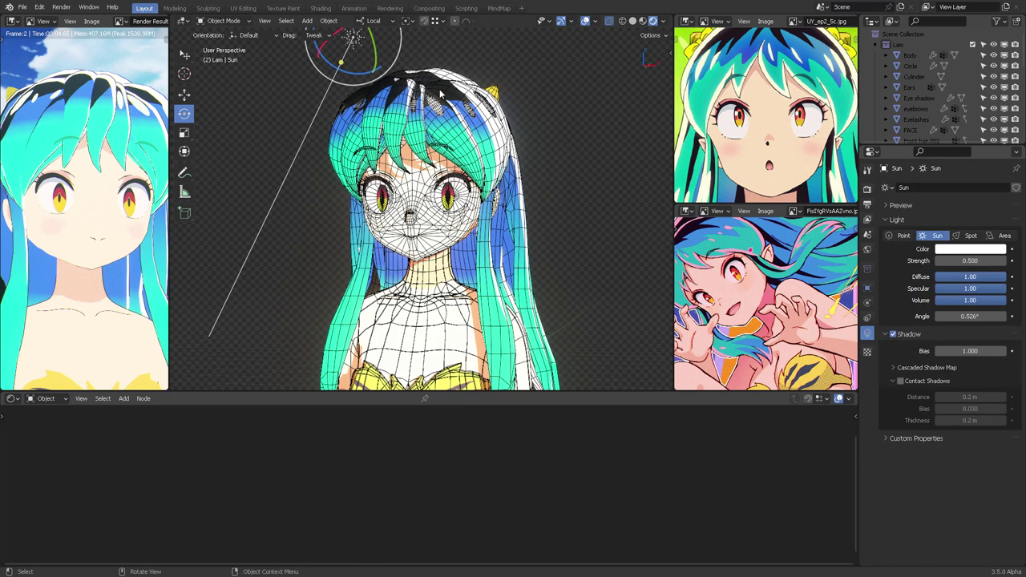
{"action": "left_click_drag", "start_coordinate": [391, 75], "coordinate": [401, 112]}
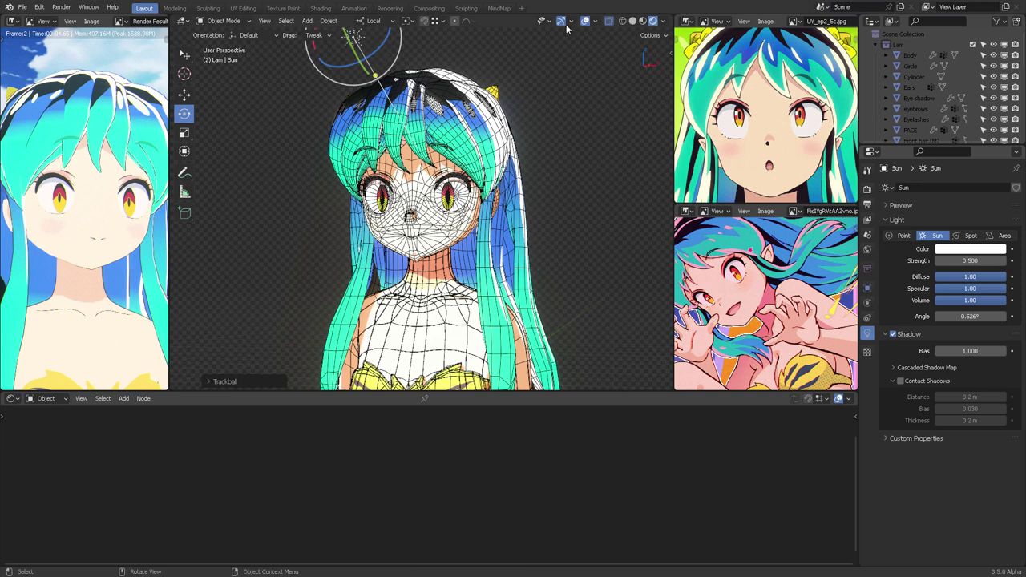
{"action": "left_click", "coordinate": [586, 22]}
{"action": "scroll", "coordinate": [553, 144], "scroll_direction": "down", "scroll_amount": 2}
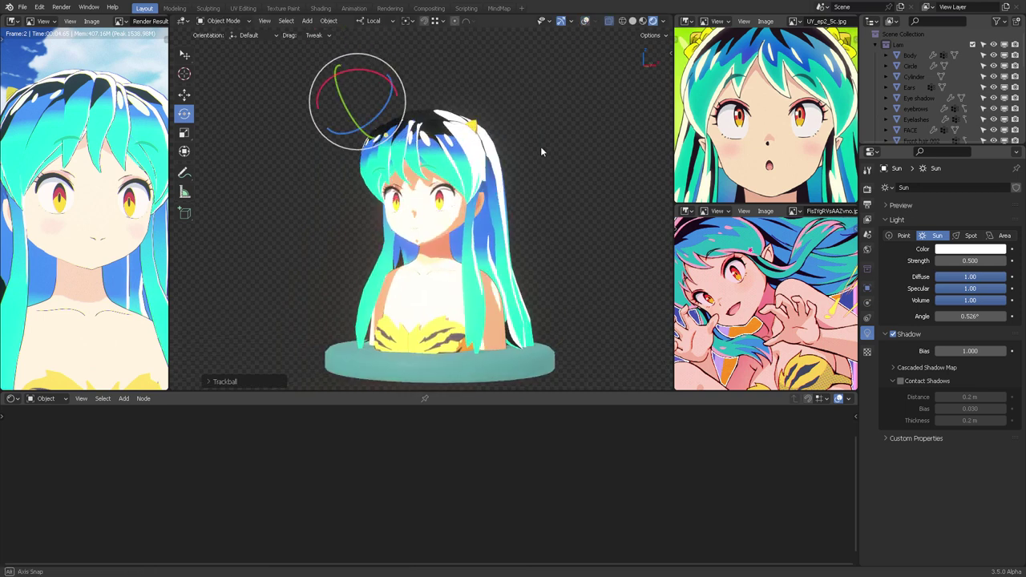
{"action": "left_click", "coordinate": [545, 149]}
{"action": "middle_click_drag", "start_coordinate": [553, 150], "coordinate": [552, 152]}
In the face's Lam_2k_Diff material, set the Multiply node's factor to 0.425 and its B colour to a pinker tone
{"action": "left_click", "coordinate": [440, 234]}
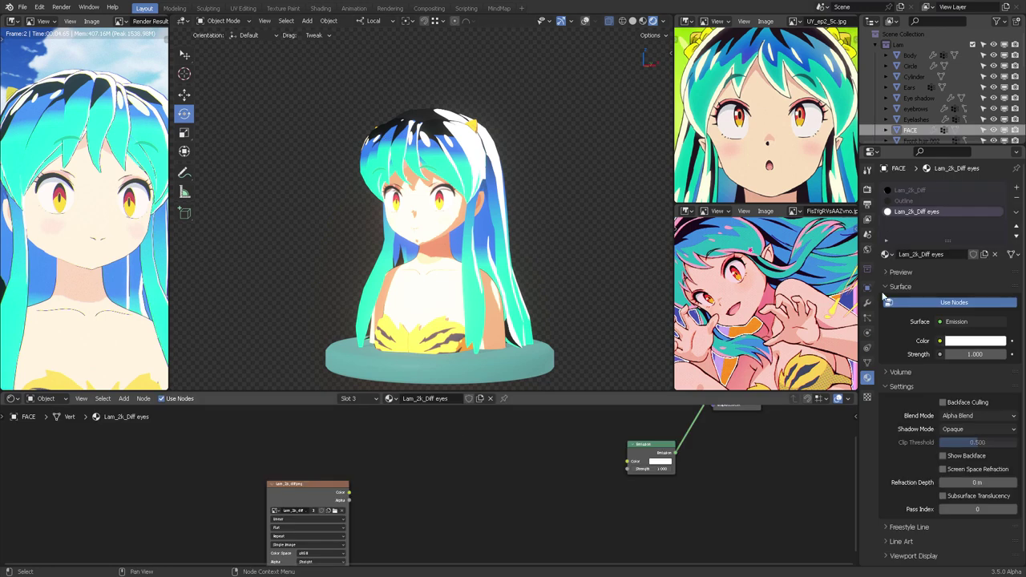
{"action": "left_click", "coordinate": [910, 190]}
{"action": "scroll", "coordinate": [529, 484], "scroll_direction": "up", "scroll_amount": 3}
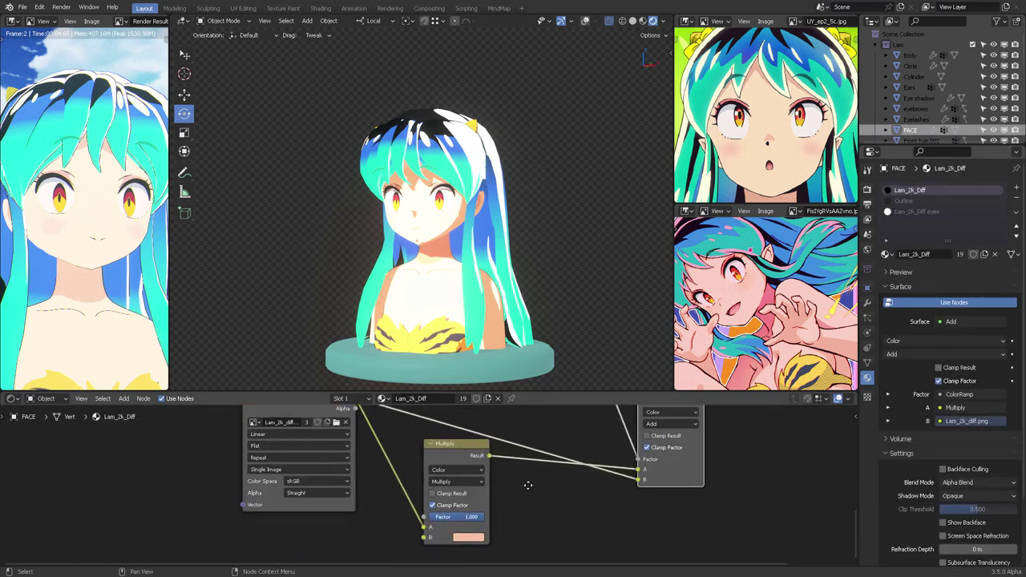
{"action": "middle_click_drag", "start_coordinate": [528, 485], "coordinate": [543, 474]}
{"action": "scroll", "coordinate": [543, 476], "scroll_direction": "up", "scroll_amount": 5}
{"action": "left_click_drag", "start_coordinate": [519, 493], "coordinate": [477, 492]}
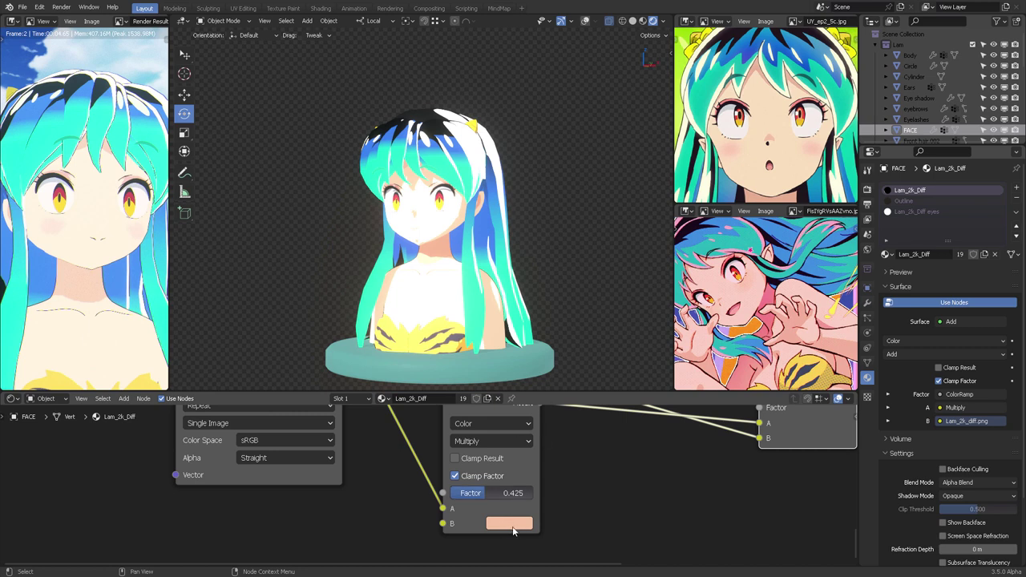
{"action": "left_click", "coordinate": [514, 525]}
{"action": "left_click_drag", "start_coordinate": [550, 365], "coordinate": [540, 399]}
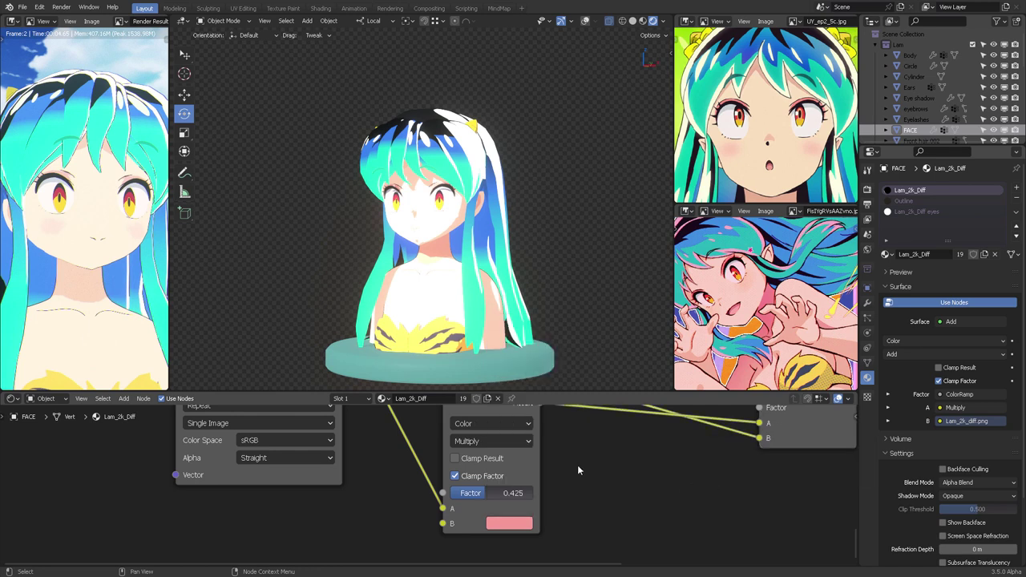
Darken the Diffuse BSDF node's colour in the Lam_2k_Diff material to light grey D0D0D0
{"action": "middle_click_drag", "start_coordinate": [582, 481], "coordinate": [513, 553]}
{"action": "scroll", "coordinate": [553, 478], "scroll_direction": "down", "scroll_amount": 4}
{"action": "middle_click_drag", "start_coordinate": [553, 433], "coordinate": [656, 532]}
{"action": "scroll", "coordinate": [644, 481], "scroll_direction": "up", "scroll_amount": 1}
{"action": "left_click", "coordinate": [241, 523]}
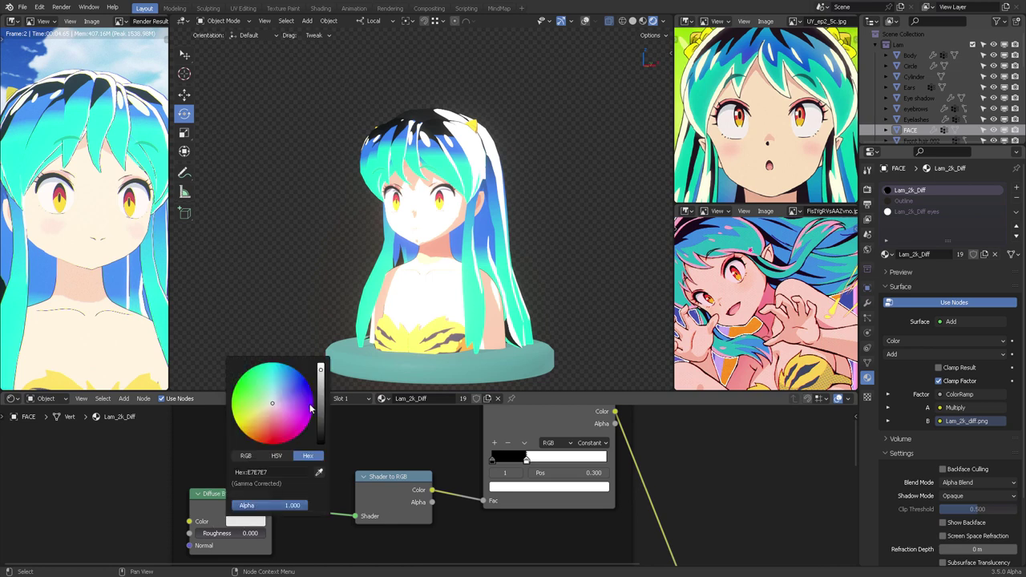
{"action": "mouse_move", "coordinate": [320, 389]}
{"action": "left_mouse_down"}
{"action": "mouse_move", "coordinate": [320, 397]}
{"action": "mouse_move", "coordinate": [321, 368]}
{"action": "left_mouse_up"}
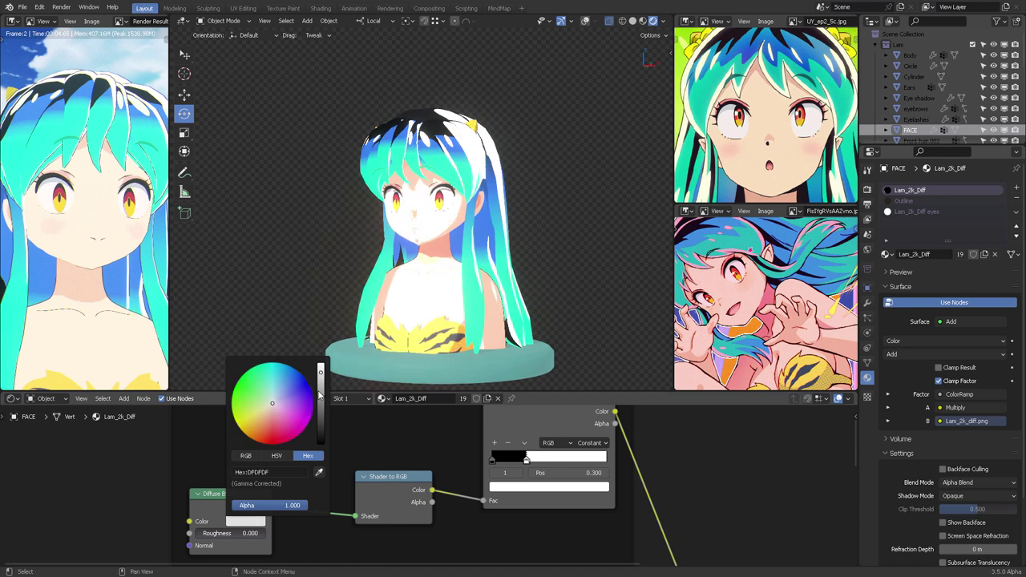
{"action": "mouse_move", "coordinate": [321, 370]}
{"action": "left_mouse_down"}
{"action": "mouse_move", "coordinate": [320, 405]}
{"action": "mouse_move", "coordinate": [321, 378]}
{"action": "left_mouse_up"}
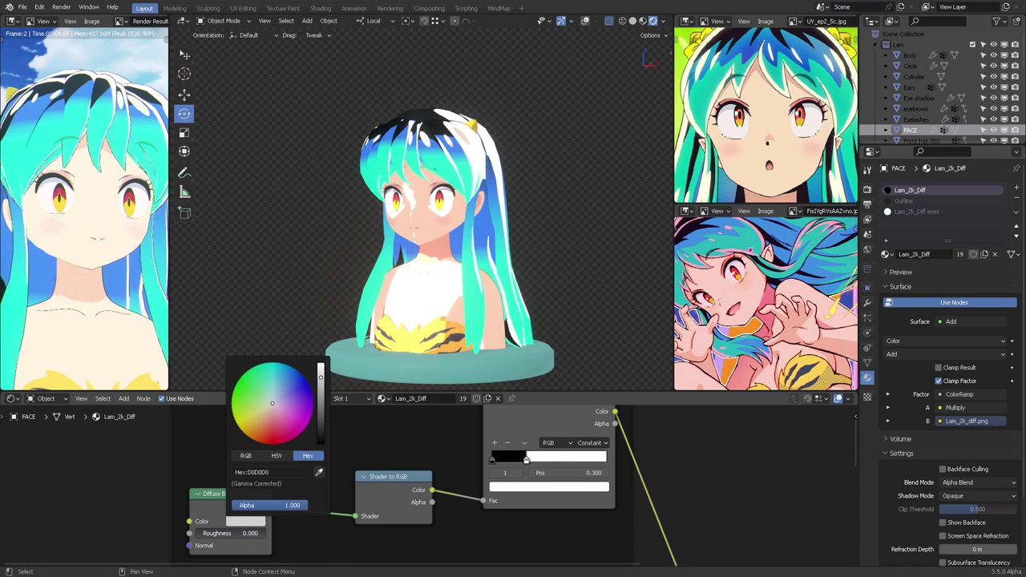
Rotate the Sun light so one side of the face falls into shadow, and check the shading without overlays
{"action": "left_click", "coordinate": [585, 21]}
{"action": "middle_click_drag", "start_coordinate": [492, 109], "coordinate": [532, 112]}
{"action": "left_click", "coordinate": [392, 106]}
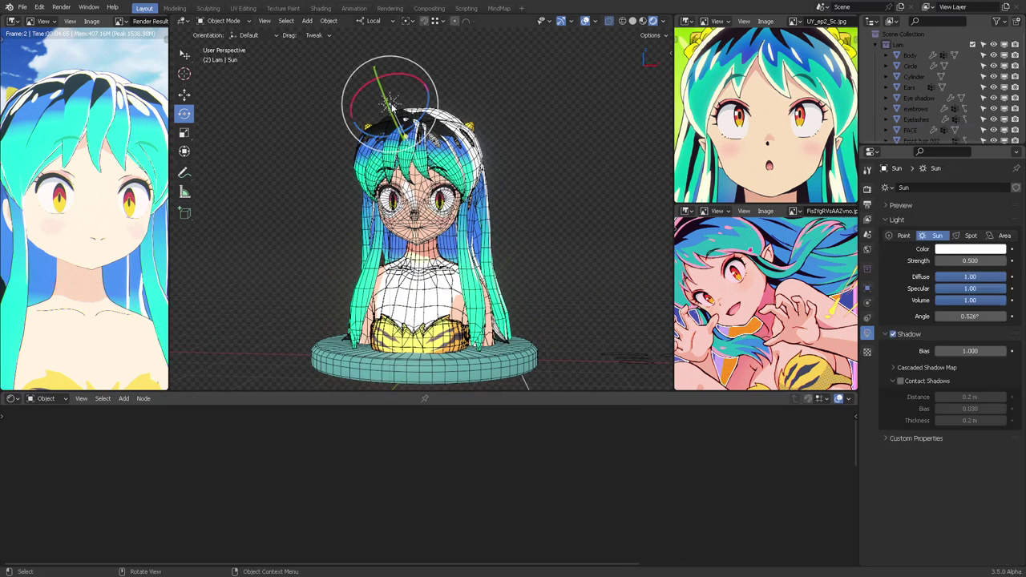
{"action": "left_click_drag", "start_coordinate": [421, 83], "coordinate": [401, 76]}
{"action": "left_click_drag", "start_coordinate": [391, 122], "coordinate": [421, 122]}
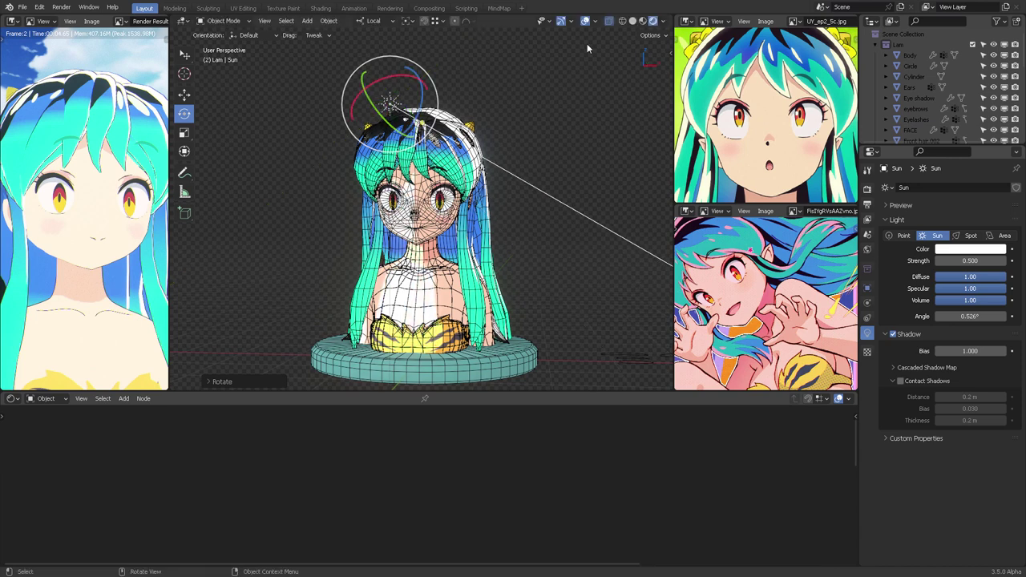
{"action": "left_click", "coordinate": [585, 21]}
{"action": "middle_click_drag", "start_coordinate": [534, 112], "coordinate": [539, 108]}
{"action": "scroll", "coordinate": [539, 108], "scroll_direction": "up", "scroll_amount": 2}
{"action": "middle_click_drag", "start_coordinate": [539, 109], "coordinate": [456, 265]}
Show the overlays, select the RETOPO.001 nose mesh, and apply its Mirror modifier in Object Mode
{"action": "left_click", "coordinate": [584, 20]}
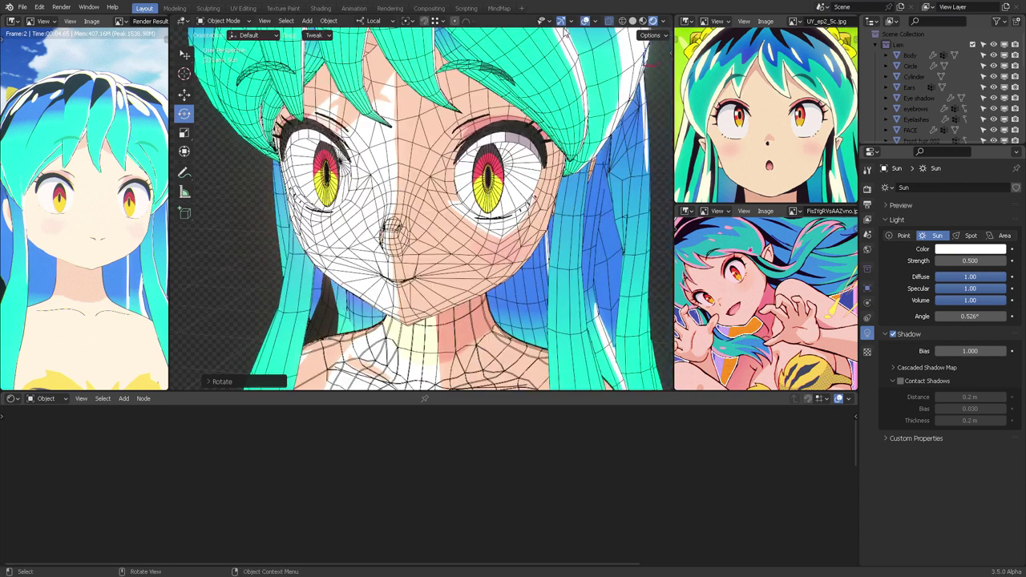
{"action": "left_click", "coordinate": [392, 230]}
{"action": "key", "text": "KP_Decimal"}
{"action": "middle_click_drag", "start_coordinate": [394, 230], "coordinate": [458, 167]}
{"action": "key", "text": "ctrl+Tab"}
{"action": "left_click", "coordinate": [516, 131]}
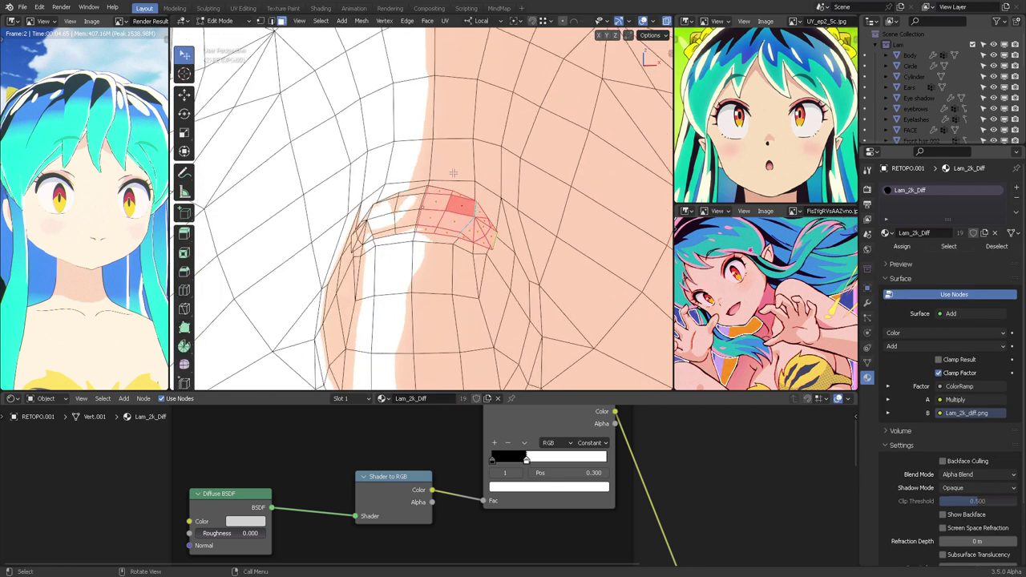
{"action": "key", "text": "ctrl+Tab"}
{"action": "left_click", "coordinate": [393, 177]}
{"action": "left_click", "coordinate": [866, 303]}
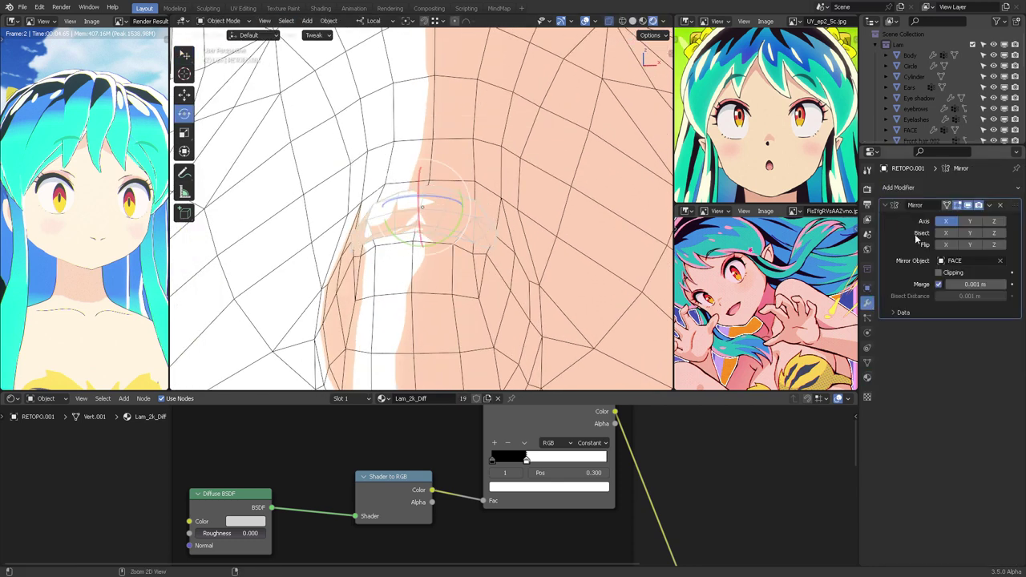
{"action": "key", "text": "ctrl+a"}
Select the shadow-side half of the nose mesh's vertices and mirror their normals on X with the Abnormal normal editor
{"action": "key", "text": "ctrl+Tab"}
{"action": "left_click", "coordinate": [513, 193]}
{"action": "key", "text": "alt+a"}
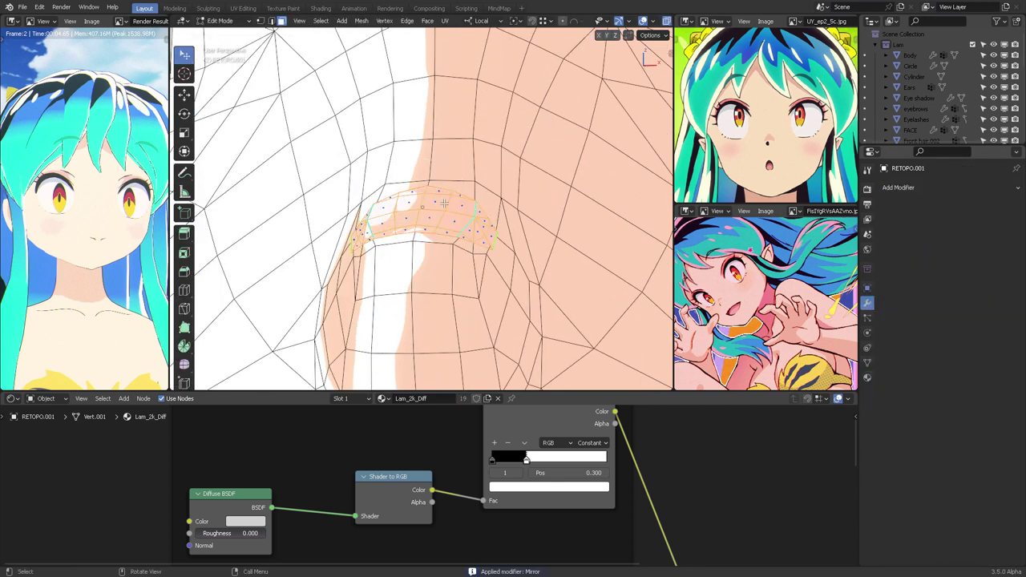
{"action": "mouse_move", "coordinate": [444, 164]}
{"action": "right_mouse_down", "text": "ctrl"}
{"action": "mouse_move", "coordinate": [433, 204]}
{"action": "mouse_move", "coordinate": [527, 257]}
{"action": "mouse_move", "coordinate": [493, 164]}
{"action": "right_mouse_up", "text": "ctrl"}
{"action": "key", "text": "n"}
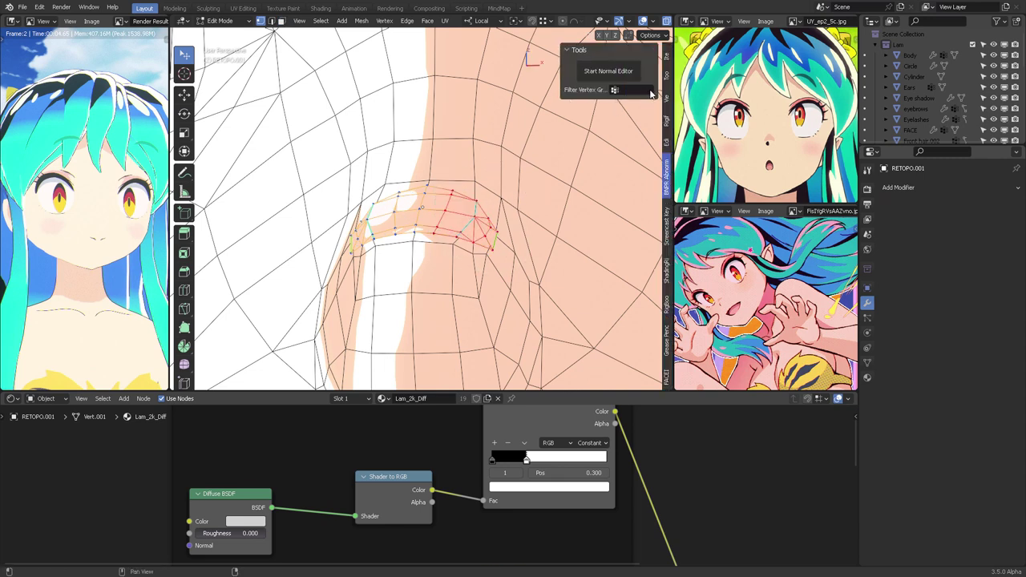
{"action": "left_click", "coordinate": [637, 74]}
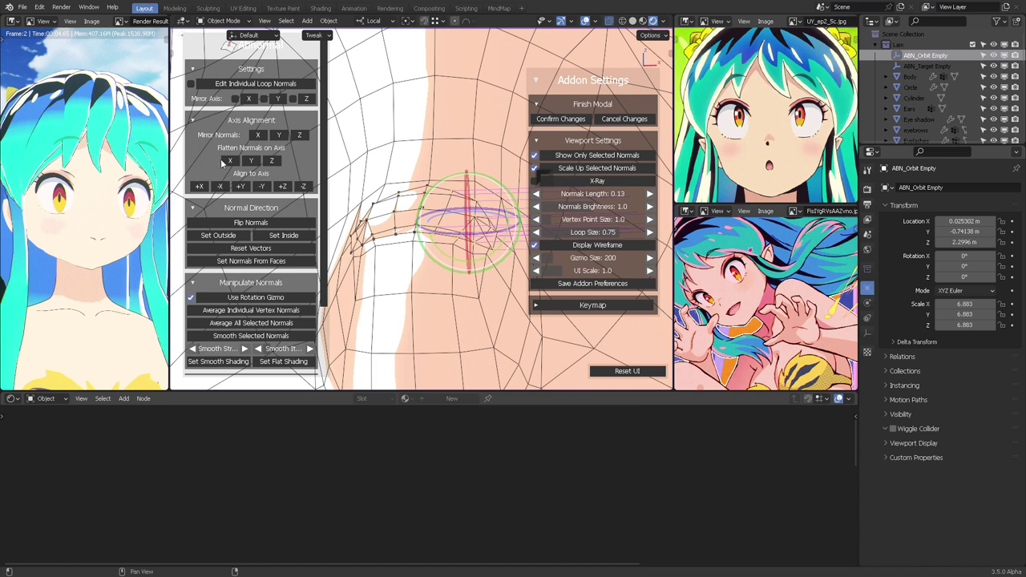
{"action": "left_click", "coordinate": [258, 135]}
{"action": "key", "text": "Tab"}
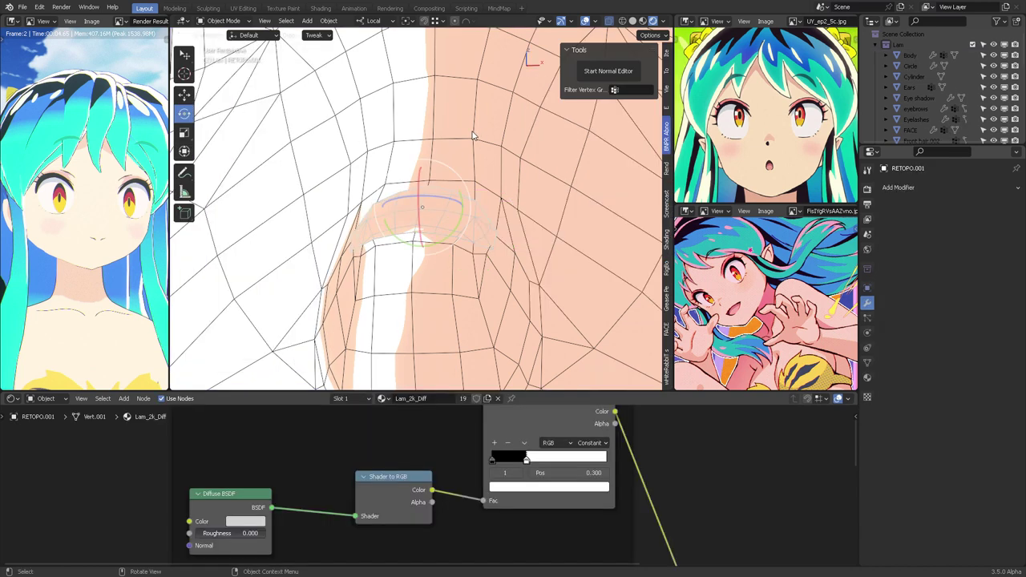
Hide the viewport overlays and examine the shading of the whole face and nose
{"action": "scroll", "coordinate": [468, 188], "scroll_direction": "down", "scroll_amount": 5}
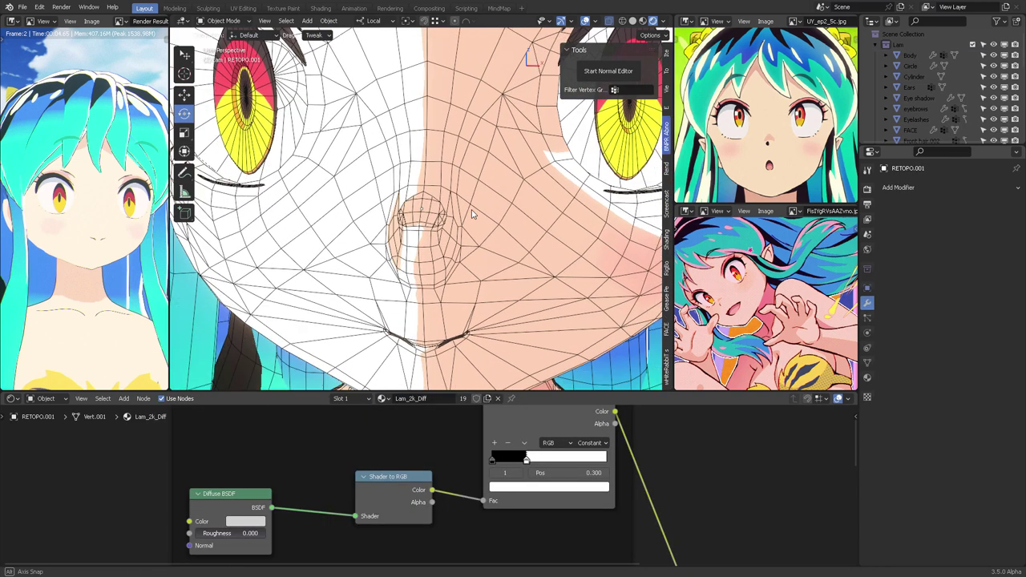
{"action": "scroll", "coordinate": [477, 200], "scroll_direction": "down", "scroll_amount": 4}
{"action": "key", "text": "shift+alt+z"}
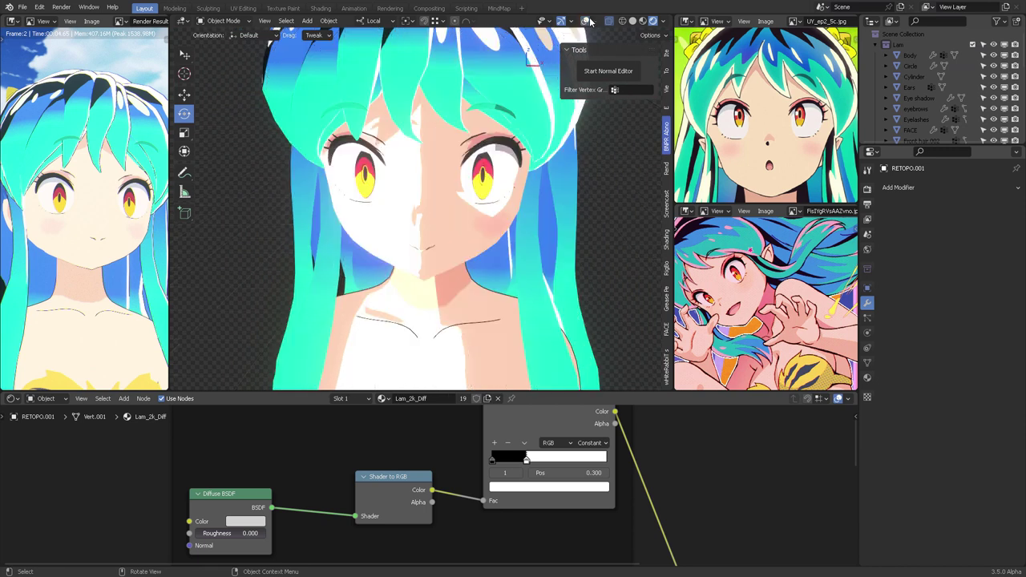
Show the viewport overlays again and select the top cones mesh on the head
{"action": "middle_click_drag", "start_coordinate": [464, 168], "coordinate": [466, 208]}
{"action": "key", "text": "n"}
{"action": "scroll", "coordinate": [512, 158], "scroll_direction": "down", "scroll_amount": 3}
{"action": "scroll", "coordinate": [465, 208], "scroll_direction": "down", "scroll_amount": 2}
{"action": "left_click", "coordinate": [584, 21]}
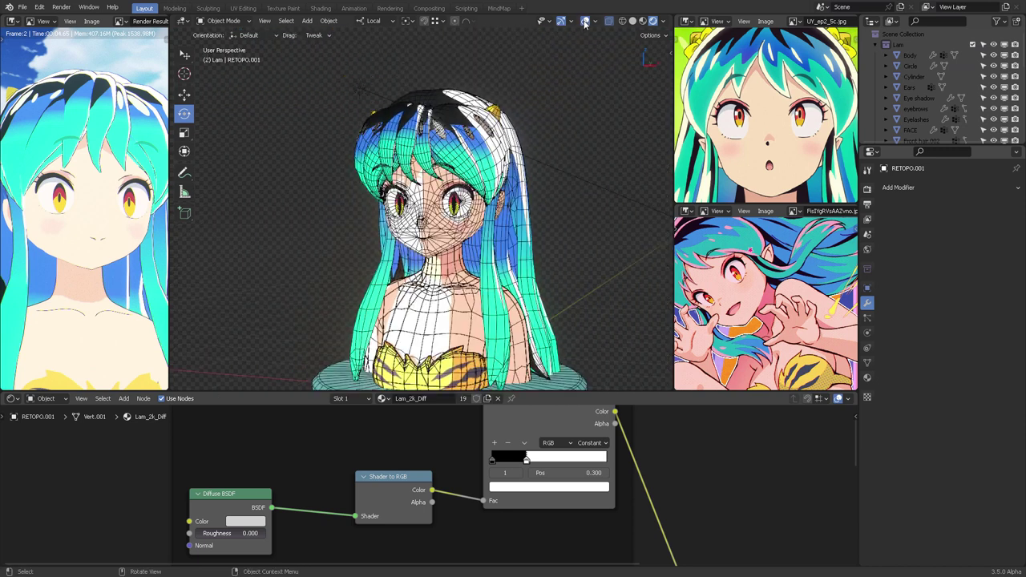
{"action": "left_click", "coordinate": [366, 84]}
{"action": "middle_click_drag", "start_coordinate": [405, 60], "coordinate": [428, 61]}
{"action": "scroll", "coordinate": [545, 83], "scroll_direction": "up", "scroll_amount": 2}
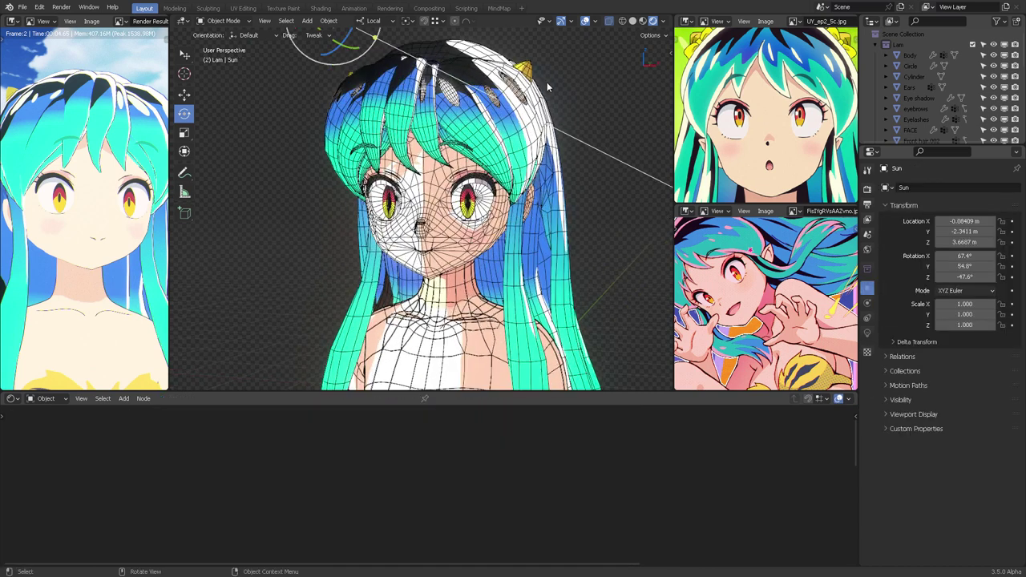
{"action": "left_click", "coordinate": [523, 65]}
{"action": "left_click", "coordinate": [1000, 205]}
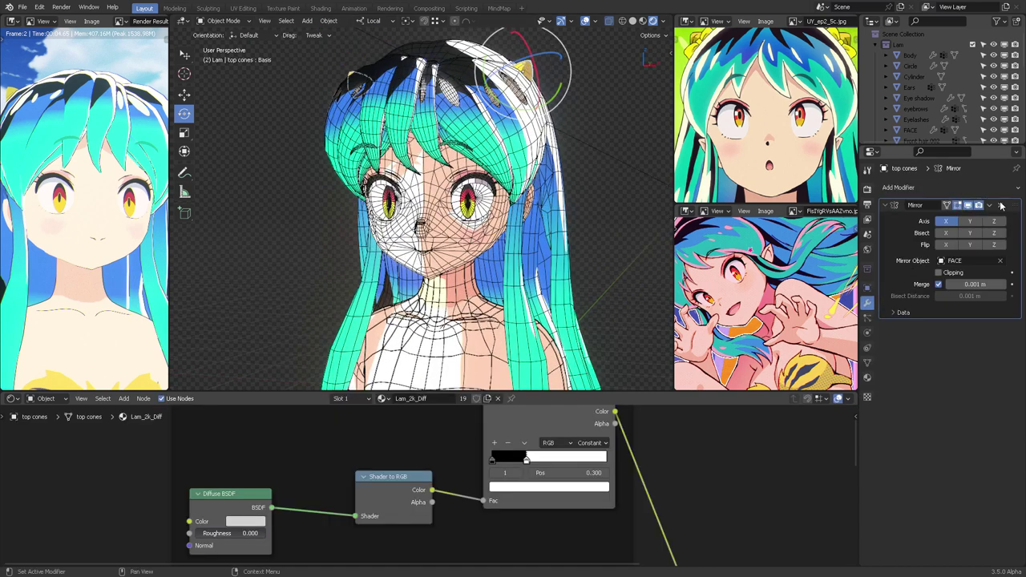
Add a second material slot to the top cones and assign the existing Outline material to it
{"action": "left_click", "coordinate": [866, 377]}
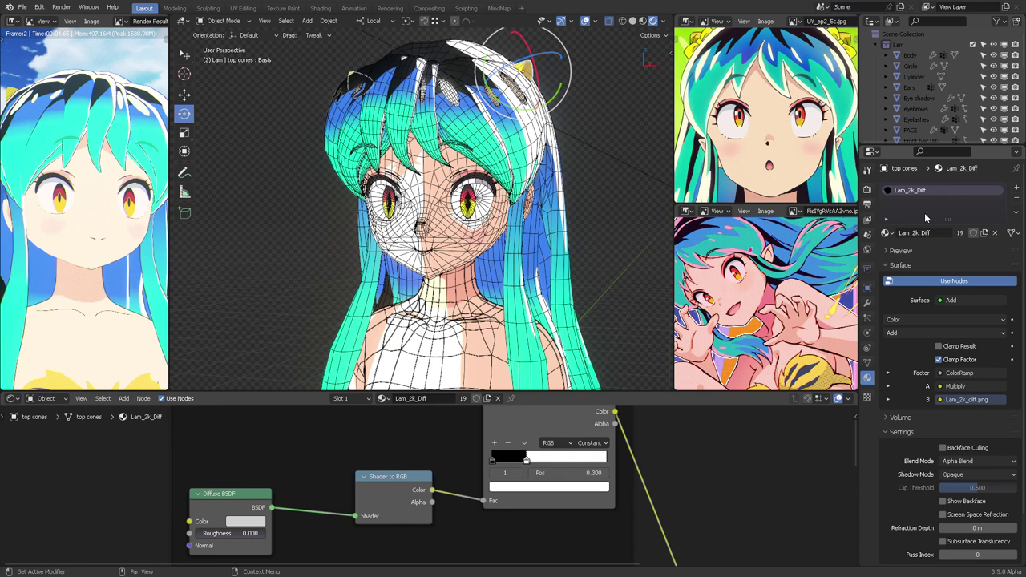
{"action": "left_click", "coordinate": [1016, 190]}
{"action": "left_click", "coordinate": [886, 254]}
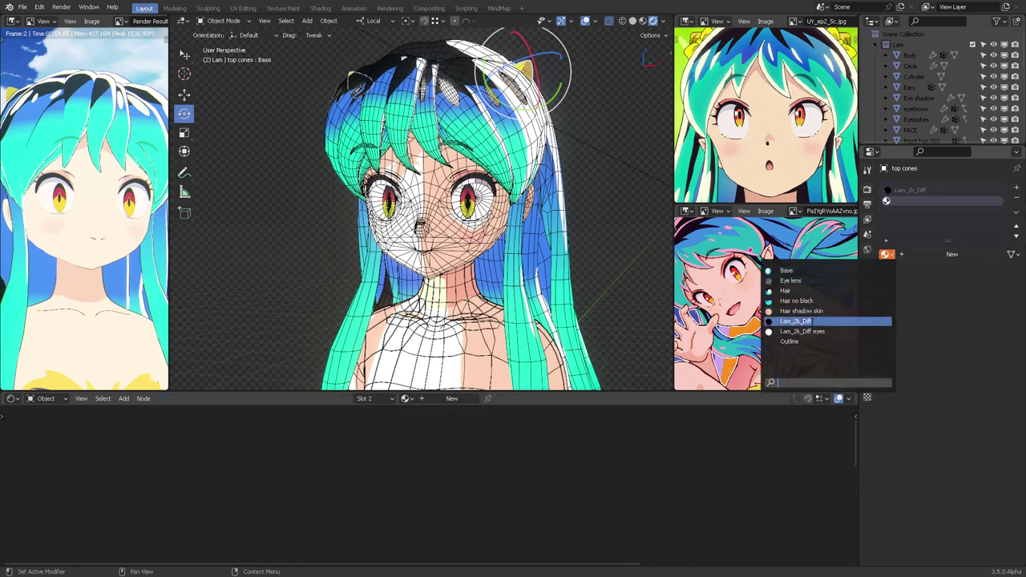
{"action": "left_click", "coordinate": [810, 342]}
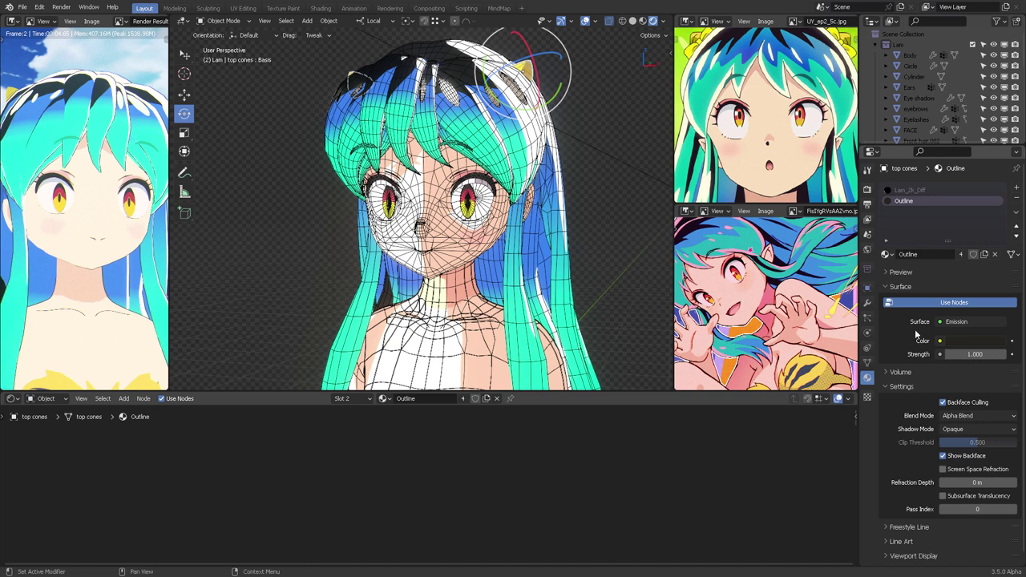
Add a Solidify modifier to the top cones with an offset of 1
{"action": "left_click", "coordinate": [867, 303]}
{"action": "left_click", "coordinate": [929, 188]}
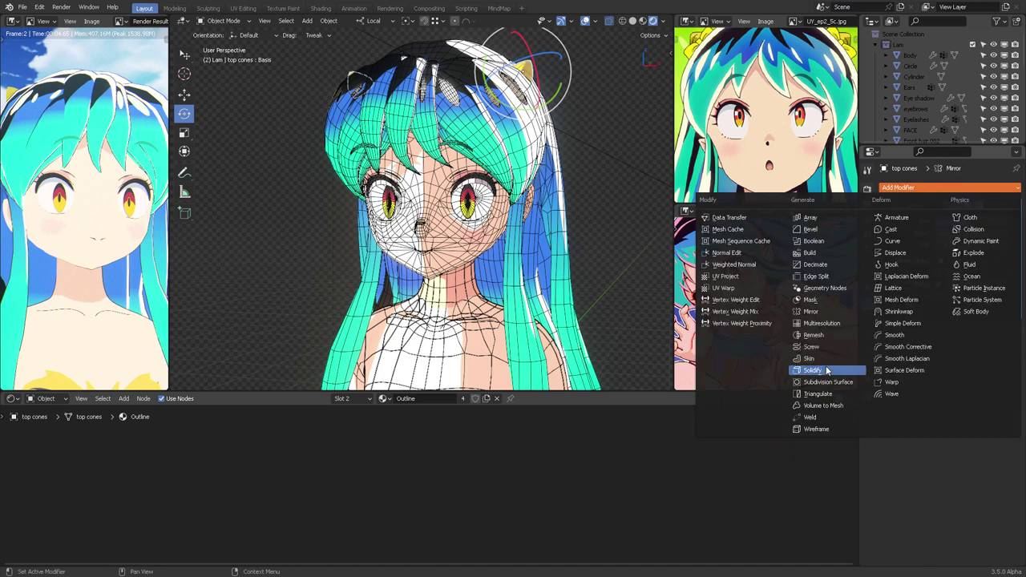
{"action": "left_click", "coordinate": [827, 372]}
{"action": "left_click", "coordinate": [949, 367]}
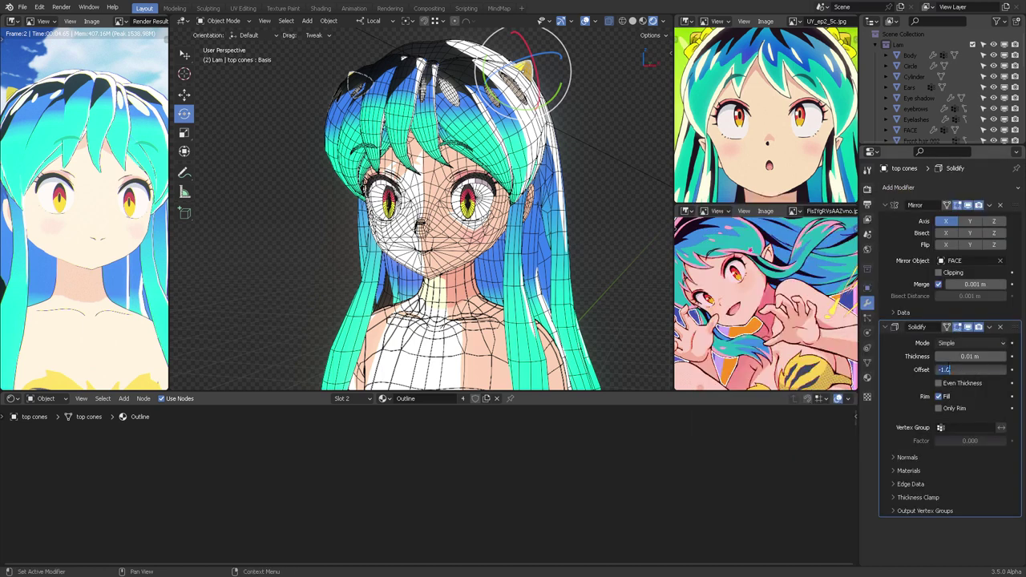
{"action": "type", "text": "1"}
{"action": "key", "text": "Return"}
Flip the Solidify modifier's normals and set its material offset to 1
{"action": "left_click", "coordinate": [897, 458]}
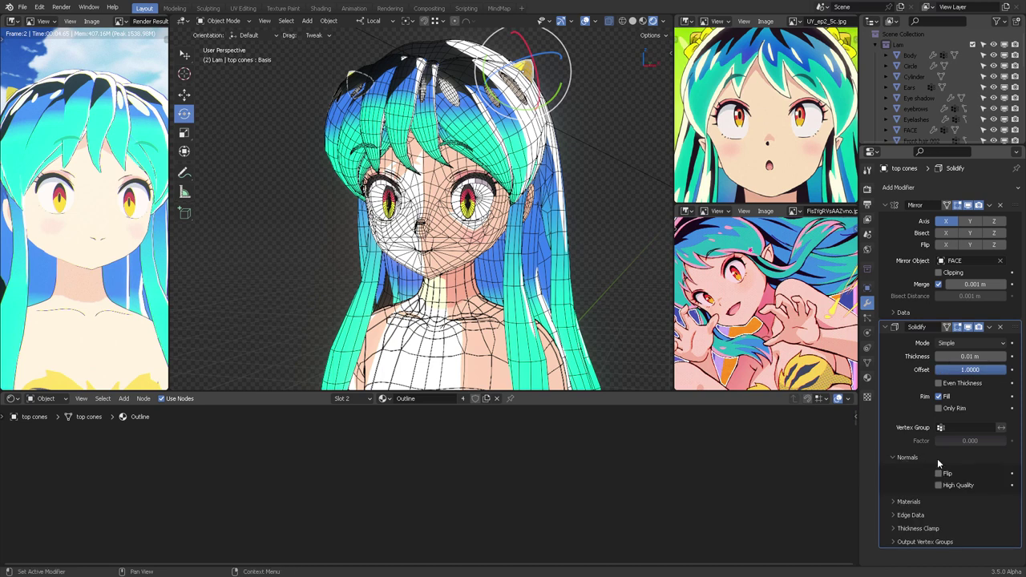
{"action": "left_click", "coordinate": [909, 501]}
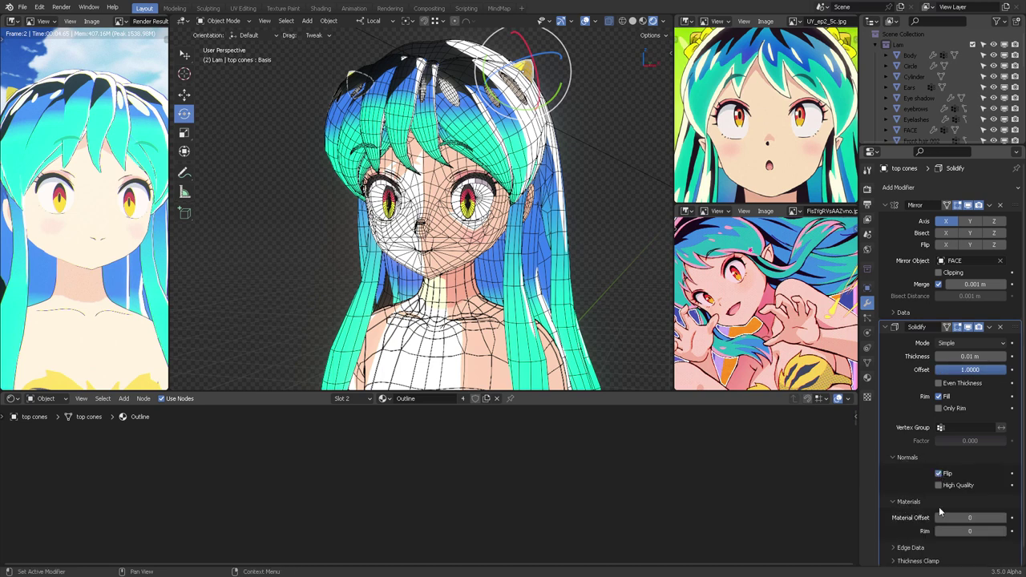
{"action": "left_click", "coordinate": [867, 377]}
{"action": "left_click", "coordinate": [867, 303]}
Set the top cones' Solidify thickness to 0.007 m
{"action": "scroll", "coordinate": [520, 88], "scroll_direction": "up", "scroll_amount": 4}
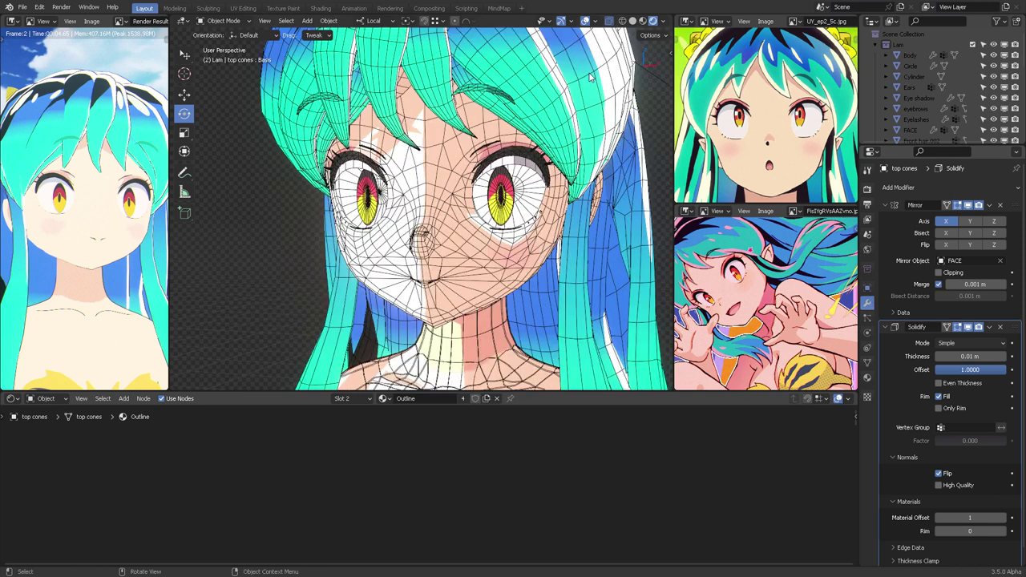
{"action": "middle_click_drag", "start_coordinate": [521, 68], "coordinate": [546, 192], "text": "shift"}
{"action": "scroll", "coordinate": [569, 152], "scroll_direction": "up", "scroll_amount": 4}
{"action": "left_click", "coordinate": [606, 123]}
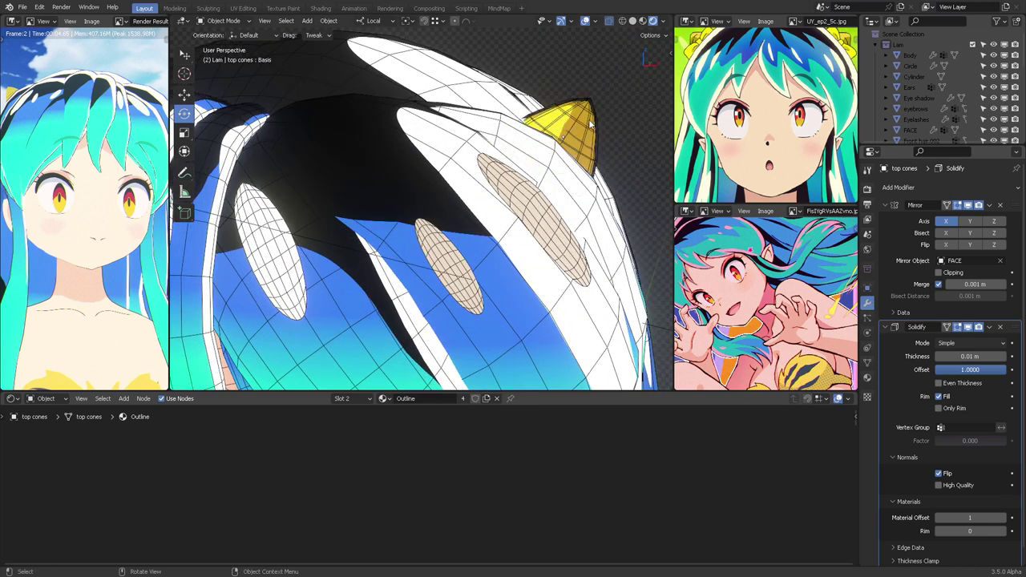
{"action": "left_click", "coordinate": [590, 121]}
{"action": "left_click", "coordinate": [955, 356]}
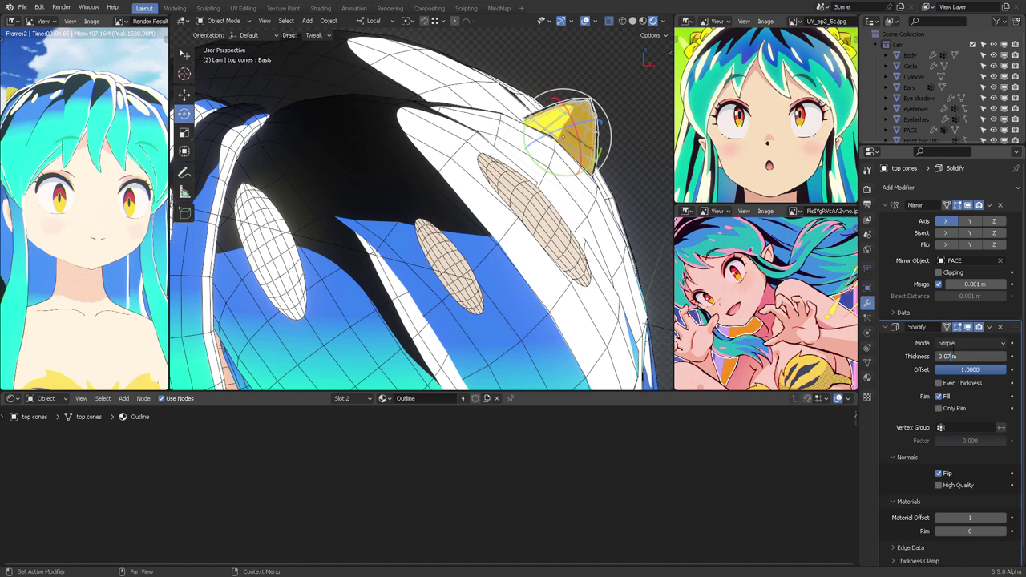
{"action": "type", "text": "7"}
{"action": "key", "text": "Return"}
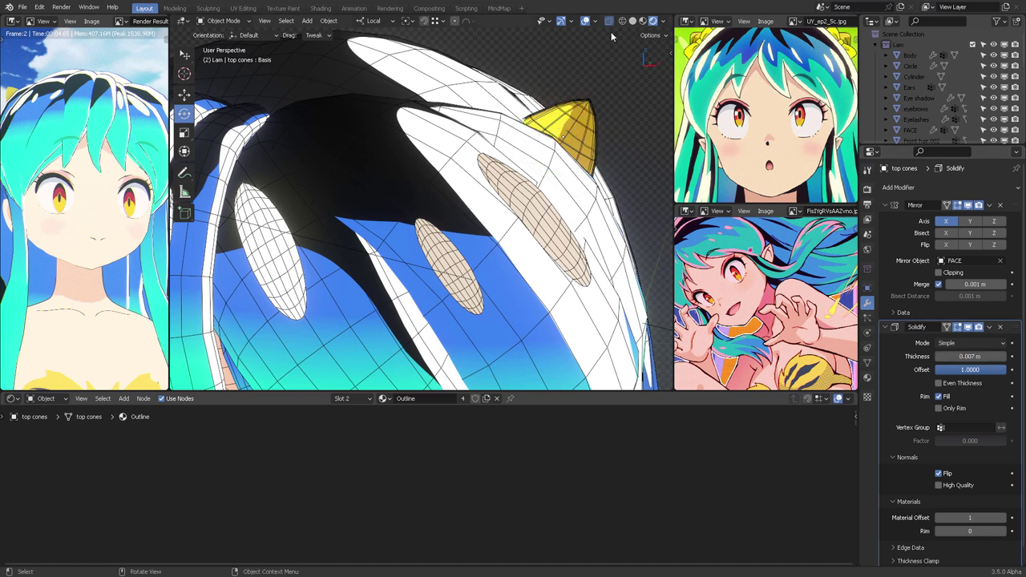
Check the horns and hair with the overlays temporarily hidden, and show the overlays again
{"action": "left_click", "coordinate": [586, 22]}
{"action": "scroll", "coordinate": [561, 96], "scroll_direction": "down", "scroll_amount": 6}
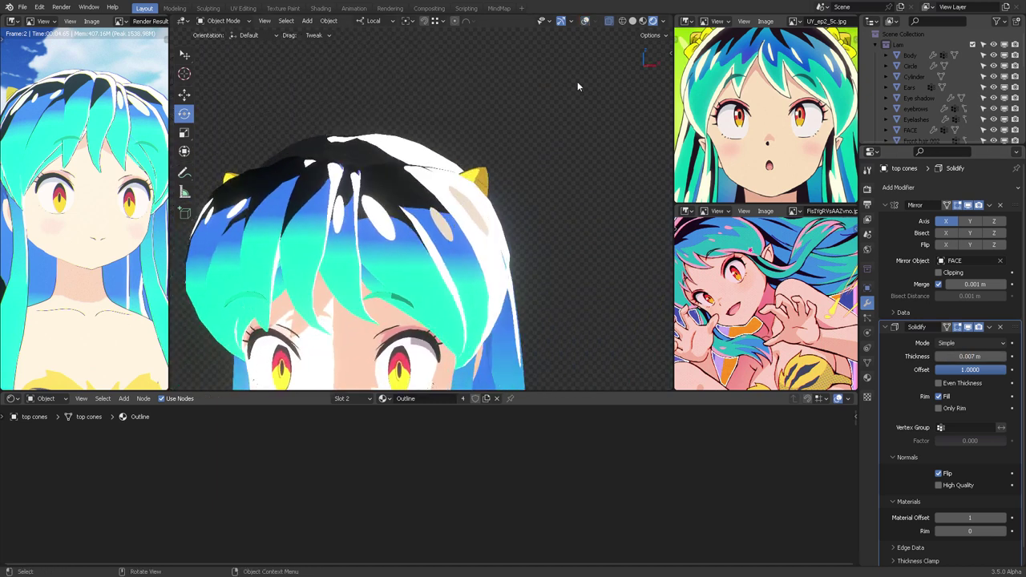
{"action": "left_click", "coordinate": [586, 22]}
{"action": "scroll", "coordinate": [554, 156], "scroll_direction": "down", "scroll_amount": 6}
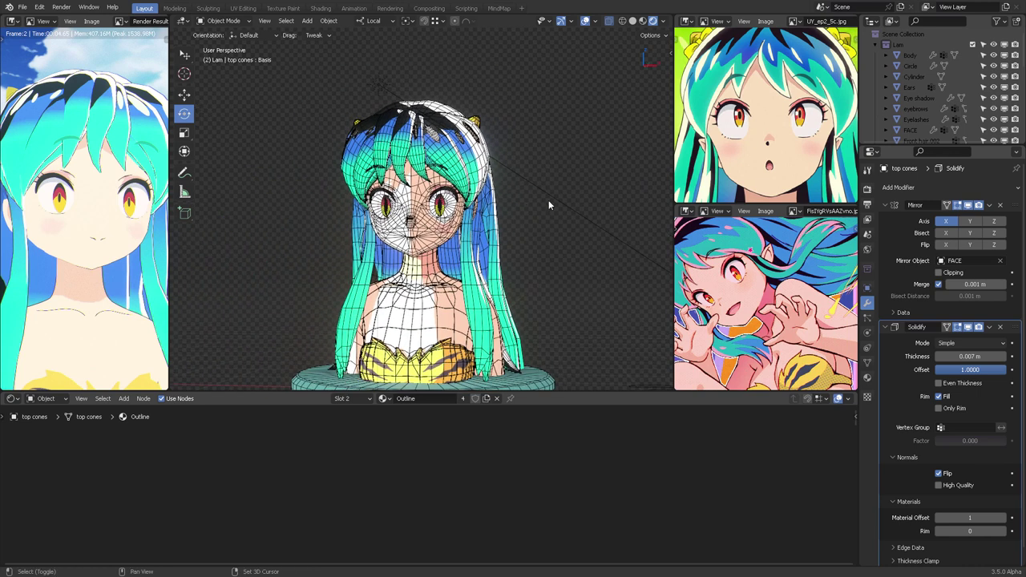
{"action": "middle_click_drag", "start_coordinate": [549, 199], "coordinate": [540, 185]}
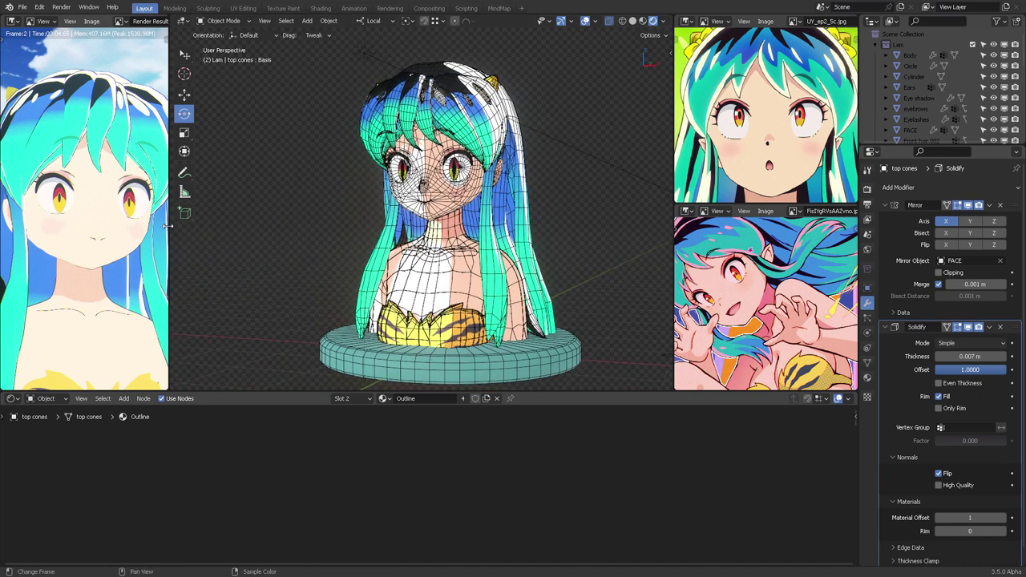
Widen the render result area and switch it to render Slot 3
{"action": "left_click_drag", "start_coordinate": [168, 227], "coordinate": [260, 226]}
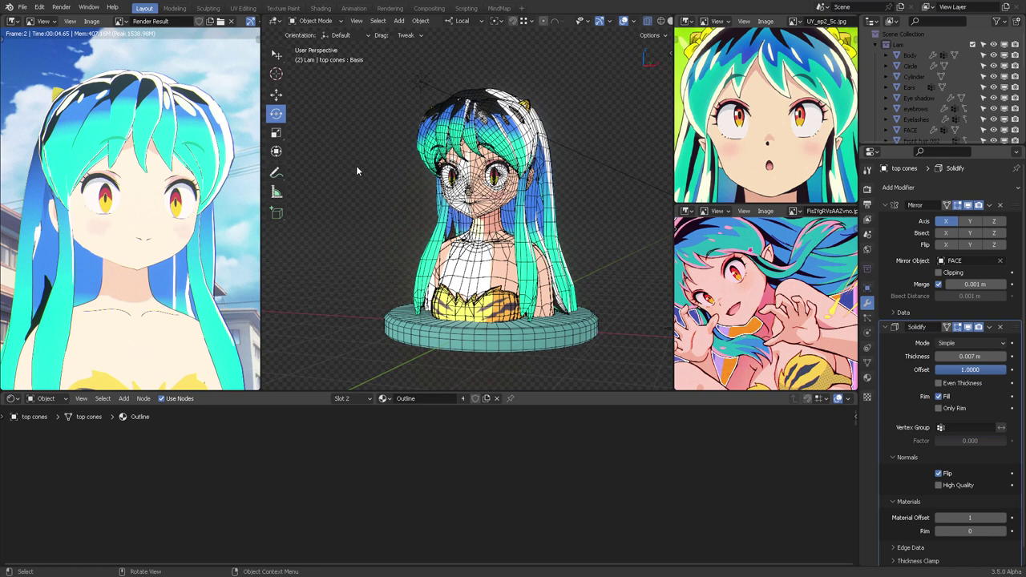
{"action": "scroll", "coordinate": [167, 24], "scroll_direction": "down", "scroll_amount": 5}
{"action": "left_click", "coordinate": [170, 22]}
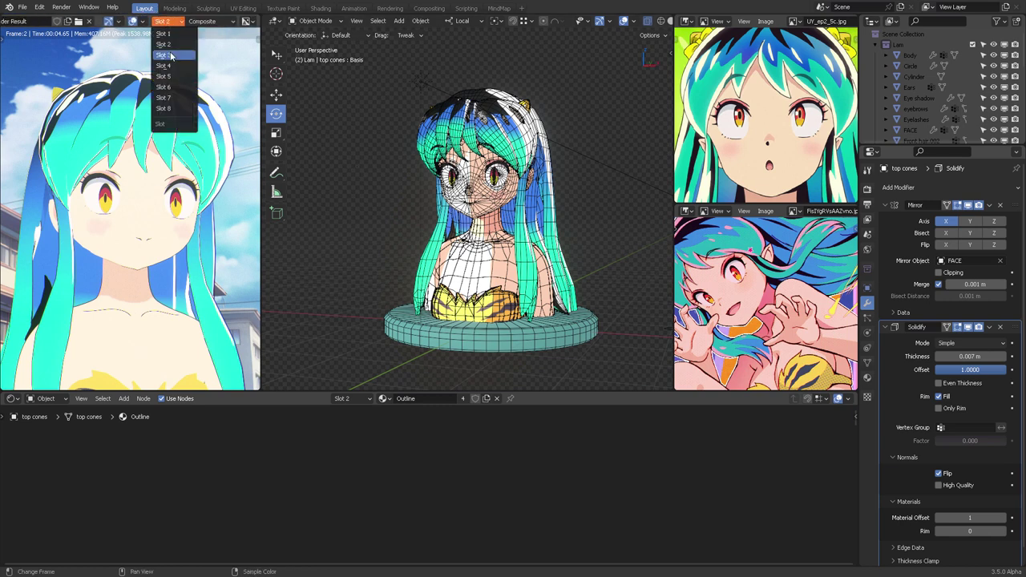
{"action": "left_click", "coordinate": [173, 62]}
Look through the camera, save the file, and render the image
{"action": "key", "text": "KP_0"}
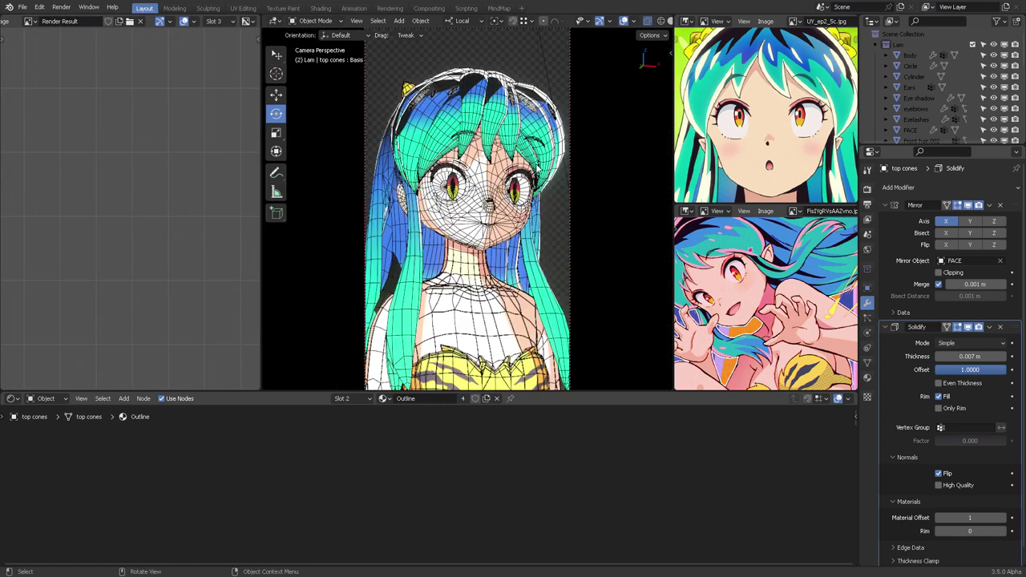
{"action": "key", "text": "ctrl+s"}
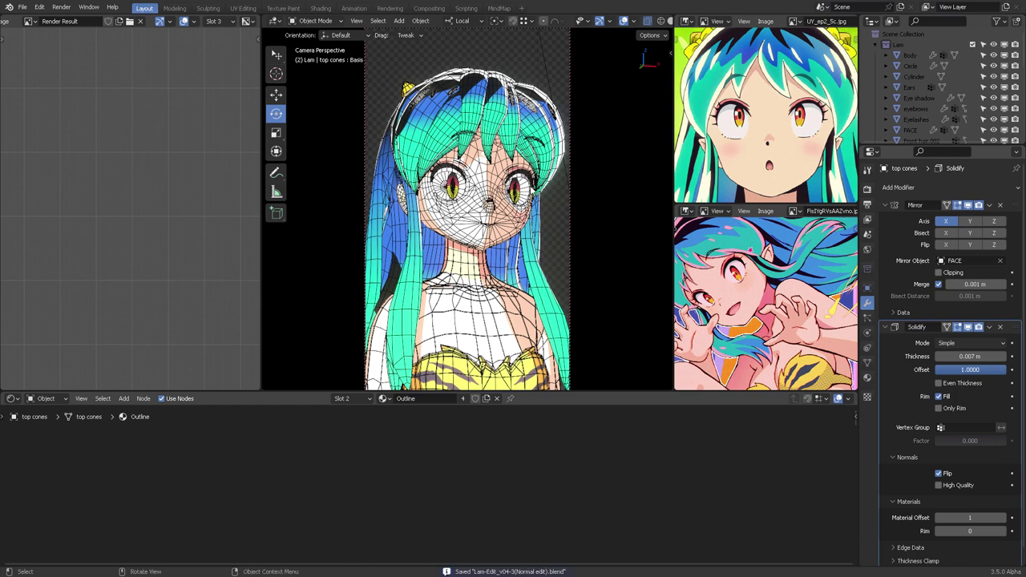
{"action": "key", "text": "F12"}
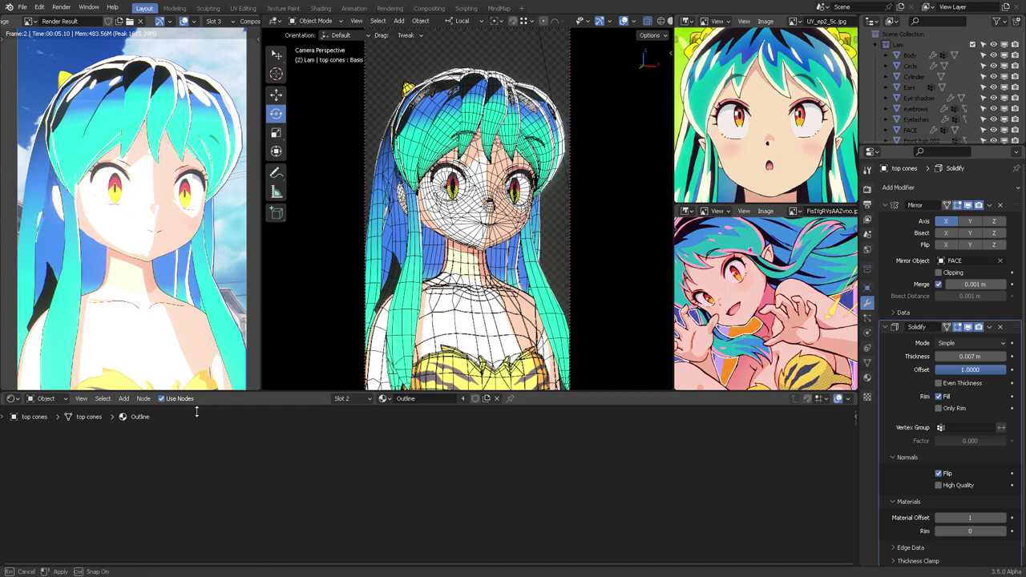
Enlarge the render result area vertically and examine the shading of the rendered face and body
{"action": "left_click_drag", "start_coordinate": [200, 398], "coordinate": [200, 445]}
{"action": "scroll", "coordinate": [190, 316], "scroll_direction": "up", "scroll_amount": 5}
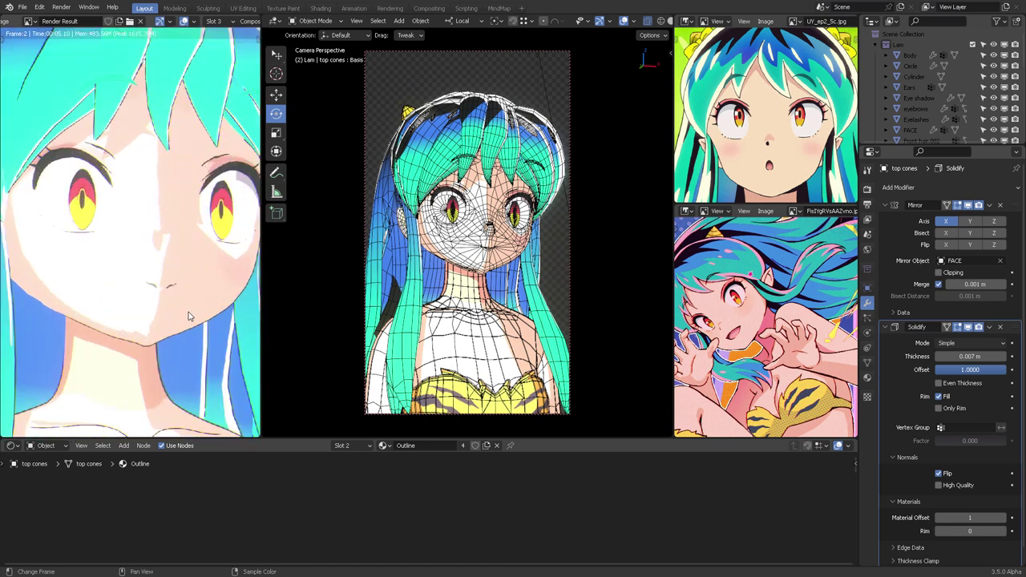
{"action": "scroll", "coordinate": [192, 296], "scroll_direction": "down", "scroll_amount": 5}
{"action": "middle_click_drag", "start_coordinate": [196, 251], "coordinate": [187, 285]}
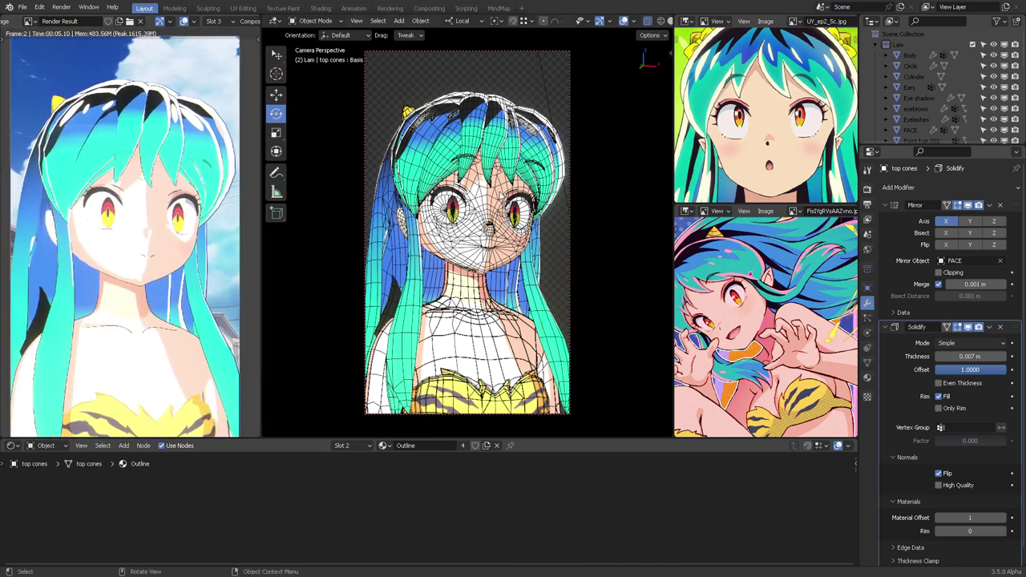
{"action": "scroll", "coordinate": [472, 152], "scroll_direction": "up", "scroll_amount": 1}
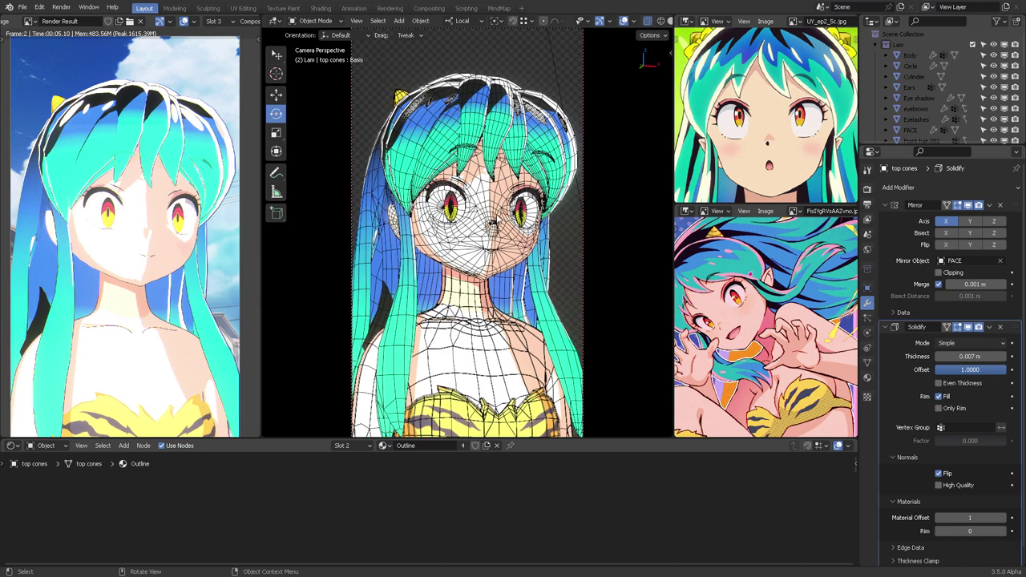
Connect the Emission node's output to the Material Output surface in the FACE object's Lam_2k_Diff material
{"action": "left_click", "coordinate": [499, 211]}
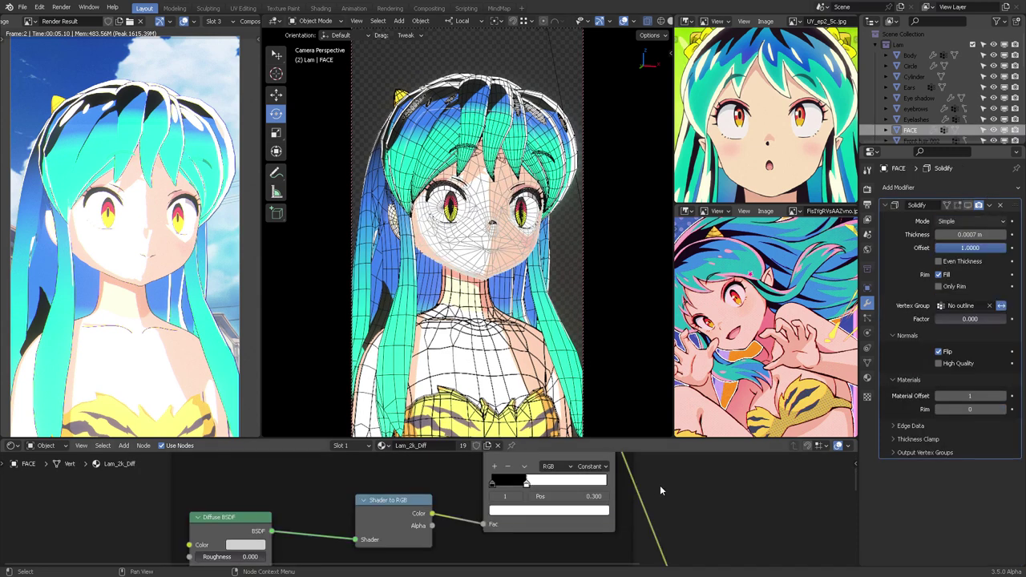
{"action": "mouse_move", "coordinate": [660, 484]}
{"action": "middle_mouse_down", "text": "ctrl"}
{"action": "mouse_move", "coordinate": [699, 506]}
{"action": "mouse_move", "coordinate": [676, 486]}
{"action": "middle_mouse_up", "text": "ctrl"}
{"action": "key", "text": "ctrl+space"}
{"action": "scroll", "coordinate": [668, 393], "scroll_direction": "down", "scroll_amount": 2}
{"action": "middle_click_drag", "start_coordinate": [674, 390], "coordinate": [438, 271]}
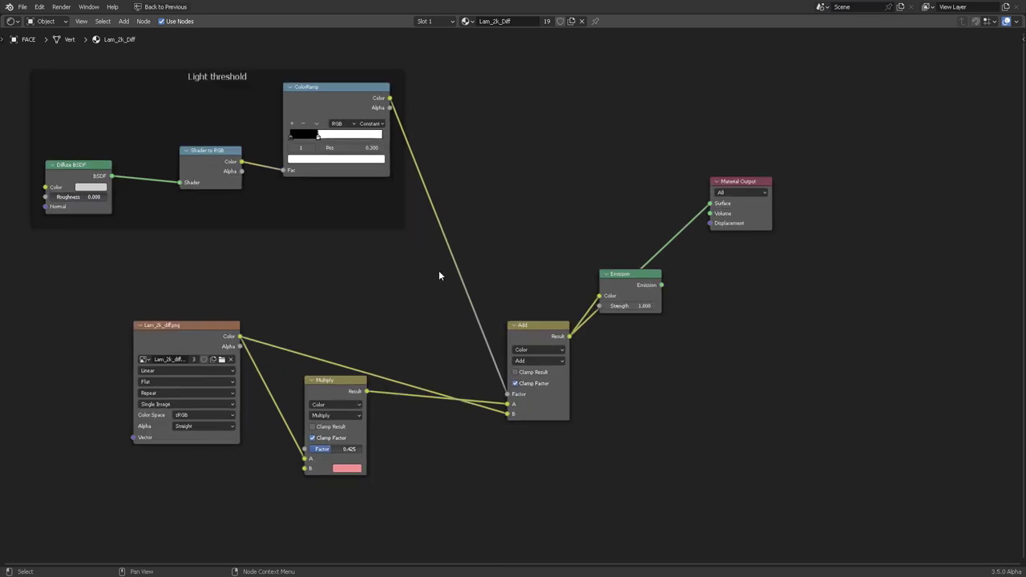
{"action": "scroll", "coordinate": [449, 270], "scroll_direction": "up", "scroll_amount": 2}
{"action": "left_click_drag", "start_coordinate": [661, 285], "coordinate": [744, 189]}
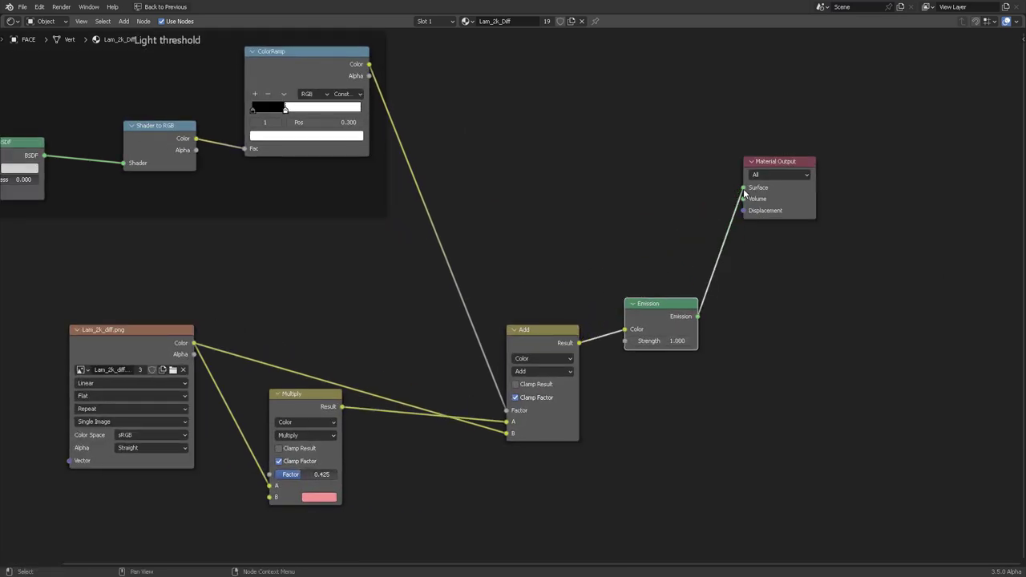
{"action": "left_click", "coordinate": [648, 197]}
{"action": "key", "text": "ctrl+space"}
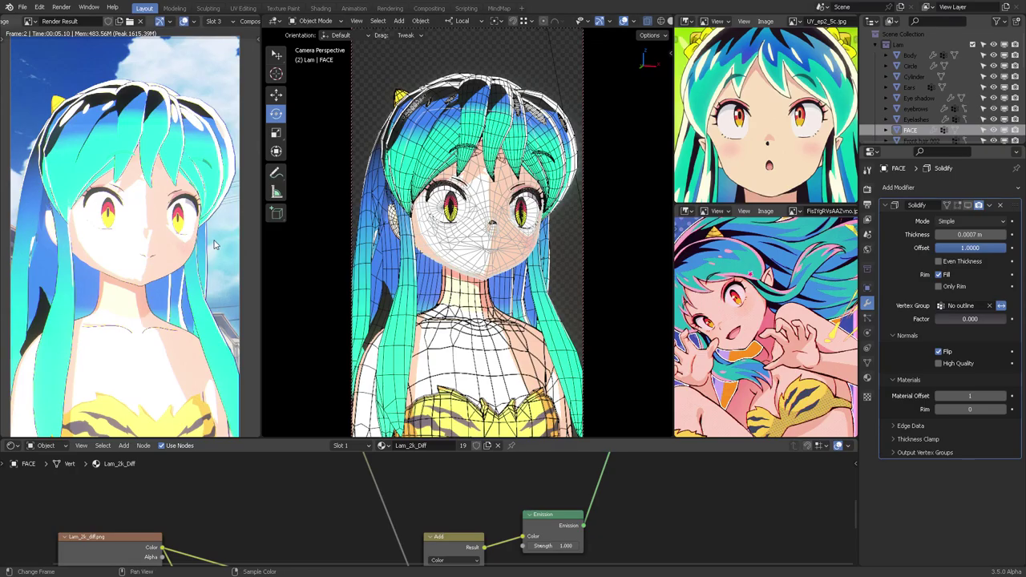
Enable the compositor in the viewport shading, check the camera view without overlays, and show the overlays again
{"action": "left_click", "coordinate": [625, 20]}
{"action": "scroll", "coordinate": [629, 20], "scroll_direction": "down", "scroll_amount": 2}
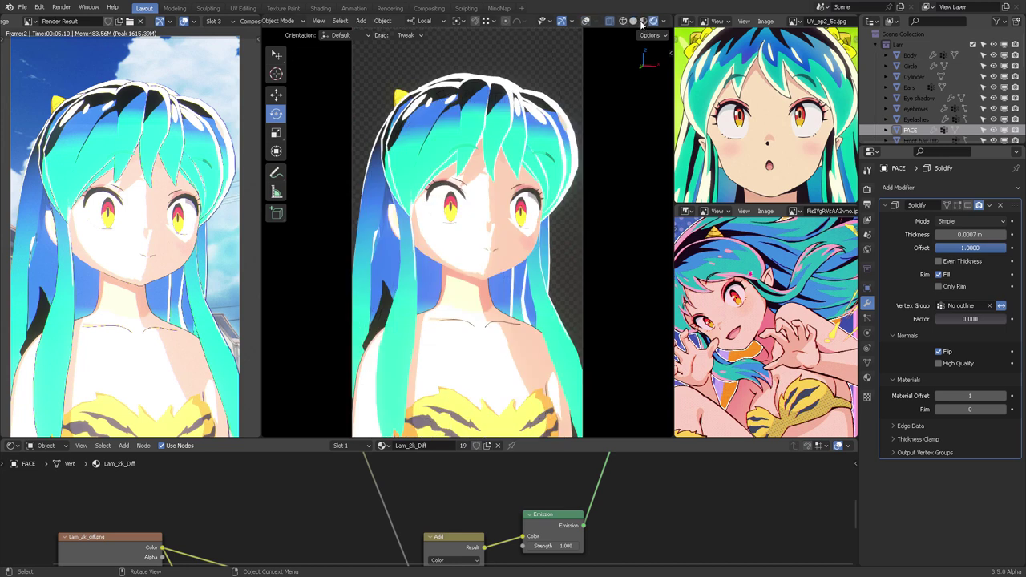
{"action": "left_click", "coordinate": [662, 21]}
{"action": "left_click", "coordinate": [662, 148]}
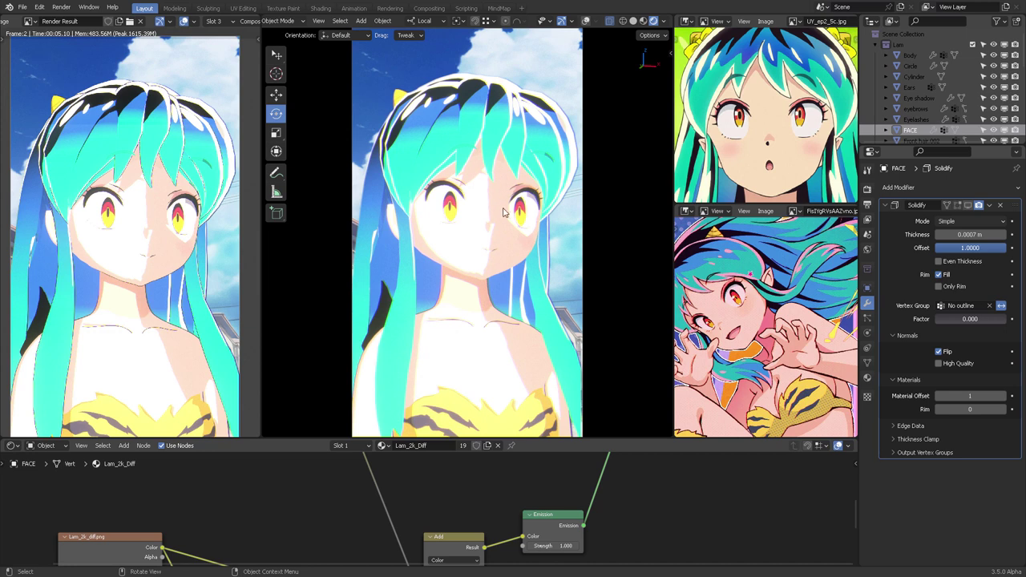
{"action": "middle_click_drag", "start_coordinate": [504, 211], "coordinate": [500, 242]}
{"action": "left_click", "coordinate": [585, 21]}
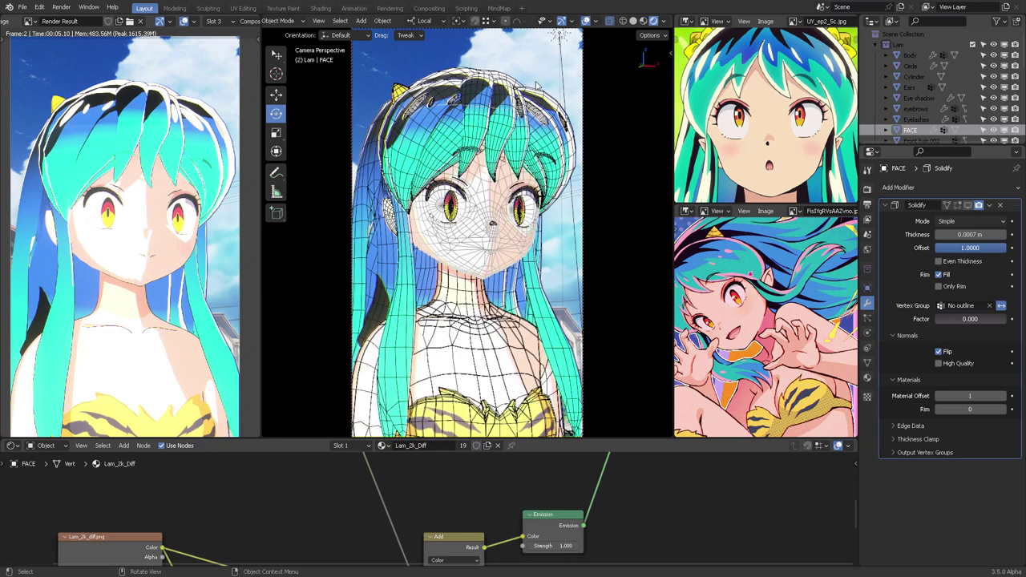
Rotate the Sun light to about X 19.5°, Y 68.6°, Z -38° to shade the other face half, and check it without overlays
{"action": "key", "text": "KP_0"}
{"action": "left_click", "coordinate": [447, 109]}
{"action": "middle_click_drag", "start_coordinate": [447, 109], "coordinate": [485, 78]}
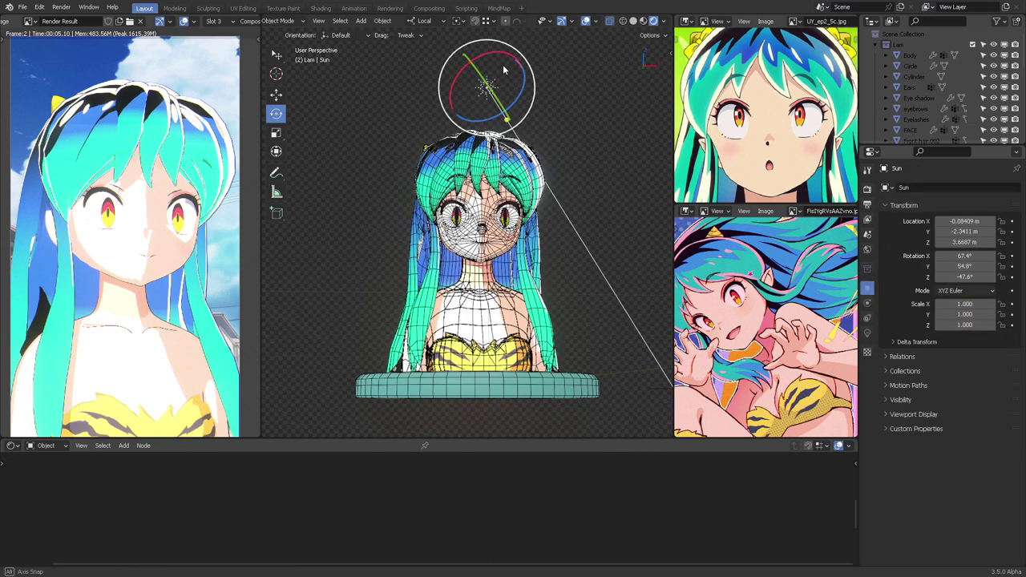
{"action": "left_click_drag", "start_coordinate": [495, 53], "coordinate": [526, 73]}
{"action": "middle_click_drag", "start_coordinate": [526, 74], "coordinate": [590, 116]}
{"action": "mouse_move", "coordinate": [600, 119]}
{"action": "left_mouse_down"}
{"action": "mouse_move", "coordinate": [598, 100]}
{"action": "mouse_move", "coordinate": [593, 125]}
{"action": "left_mouse_up"}
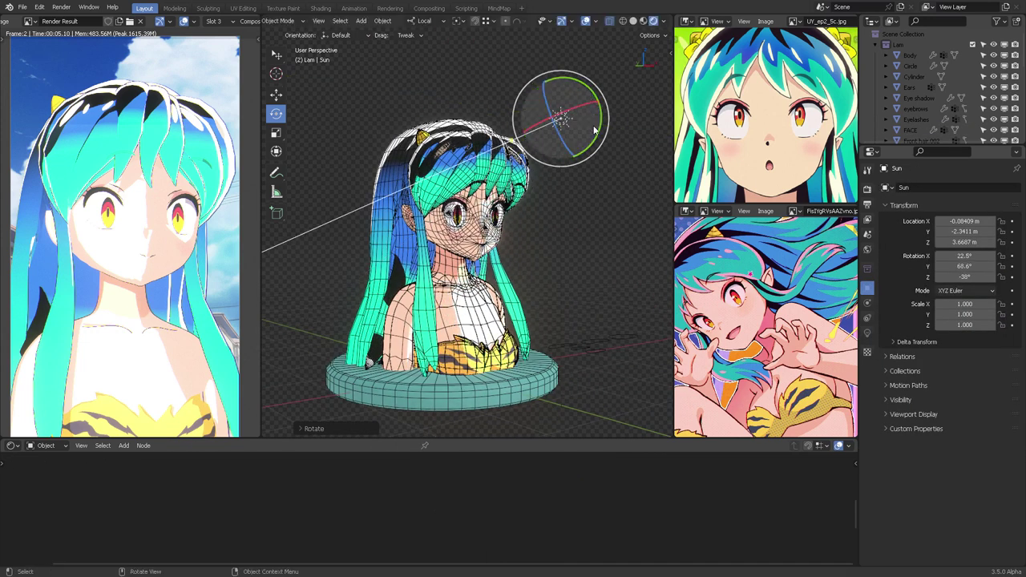
{"action": "middle_click_drag", "start_coordinate": [594, 128], "coordinate": [549, 79]}
{"action": "left_click_drag", "start_coordinate": [533, 75], "coordinate": [490, 87]}
{"action": "left_click", "coordinate": [586, 22]}
{"action": "scroll", "coordinate": [606, 88], "scroll_direction": "up", "scroll_amount": 5}
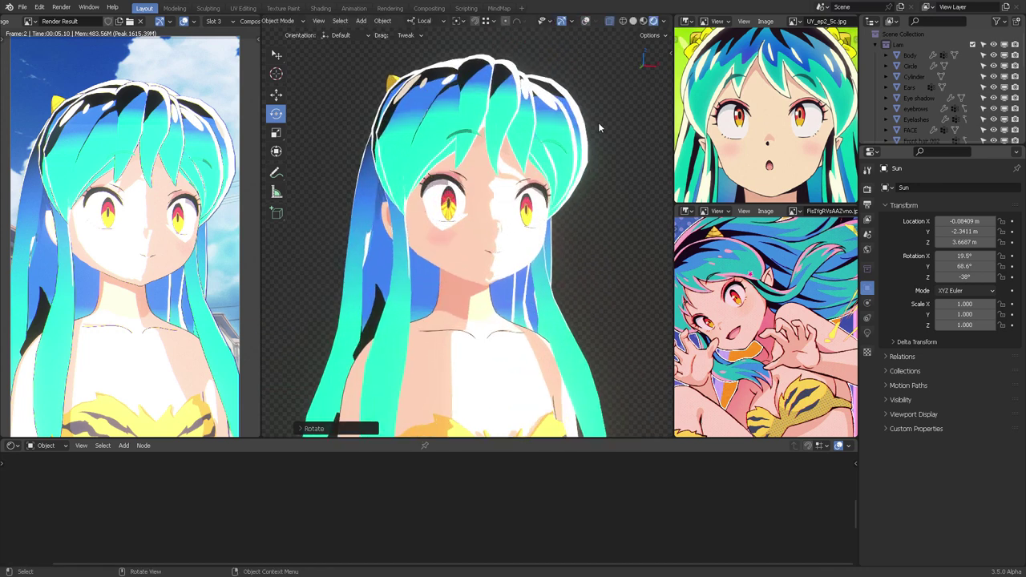
Rotate the Sun light to about X 97.4°, Y 76°, Z 49.2°, judging the shading through the camera
{"action": "scroll", "coordinate": [598, 122], "scroll_direction": "down", "scroll_amount": 3}
{"action": "middle_click_drag", "start_coordinate": [586, 137], "coordinate": [557, 159]}
{"action": "scroll", "coordinate": [553, 86], "scroll_direction": "down", "scroll_amount": 1}
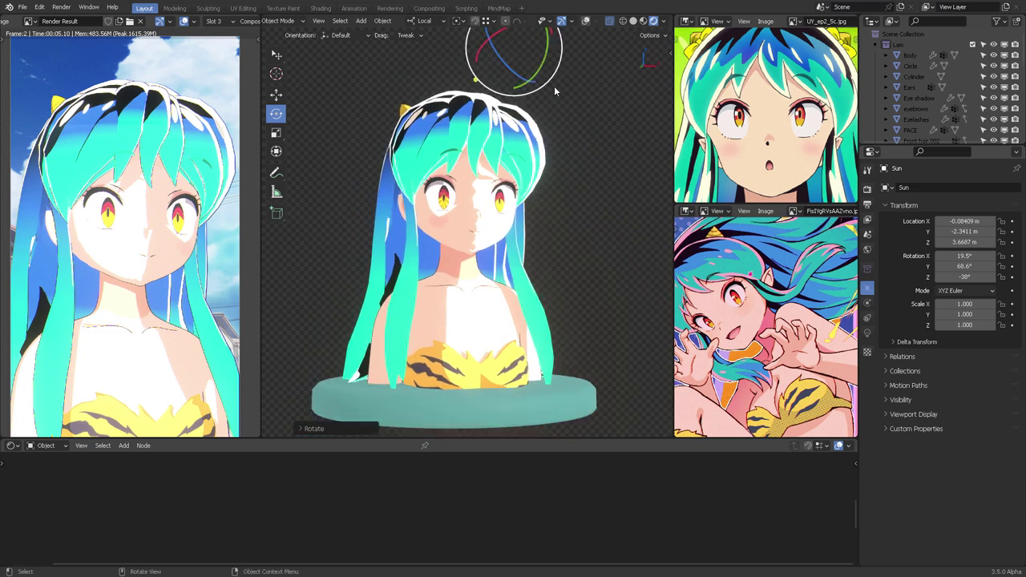
{"action": "middle_click_drag", "start_coordinate": [553, 86], "coordinate": [553, 98], "text": "shift"}
{"action": "left_click_drag", "start_coordinate": [546, 71], "coordinate": [564, 58]}
{"action": "left_click_drag", "start_coordinate": [497, 72], "coordinate": [499, 69]}
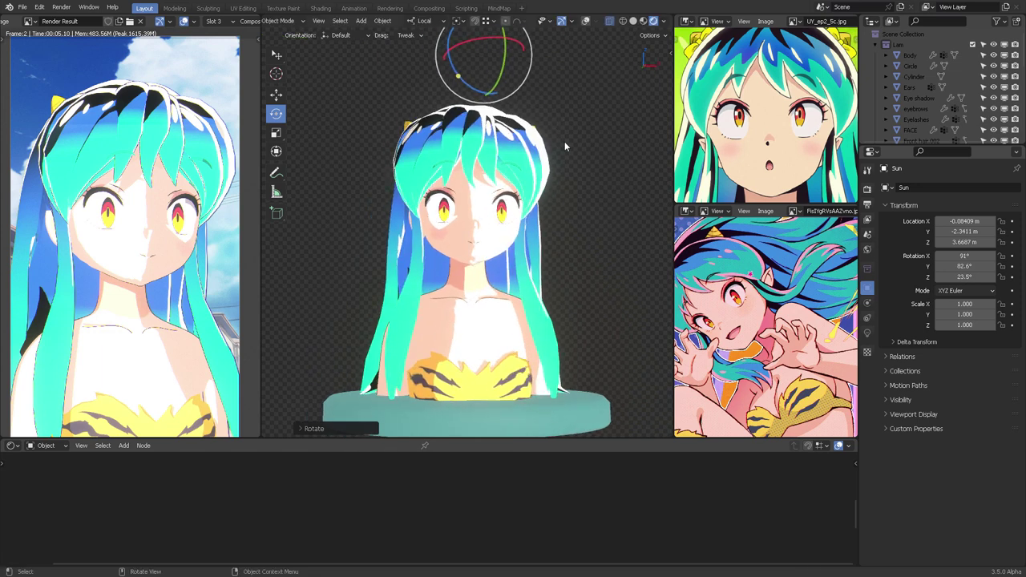
{"action": "key", "text": "KP_0"}
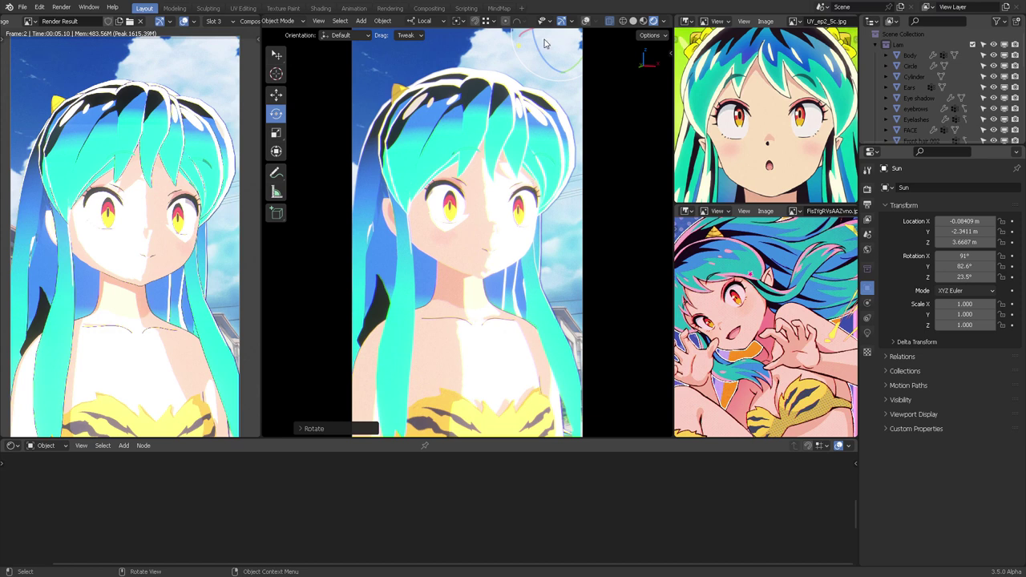
{"action": "mouse_move", "coordinate": [561, 42]}
{"action": "left_mouse_down"}
{"action": "mouse_move", "coordinate": [522, 41]}
{"action": "mouse_move", "coordinate": [497, 352]}
{"action": "mouse_move", "coordinate": [486, 408]}
{"action": "mouse_move", "coordinate": [466, 413]}
{"action": "mouse_move", "coordinate": [557, 39]}
{"action": "mouse_move", "coordinate": [583, 54]}
{"action": "left_mouse_up"}
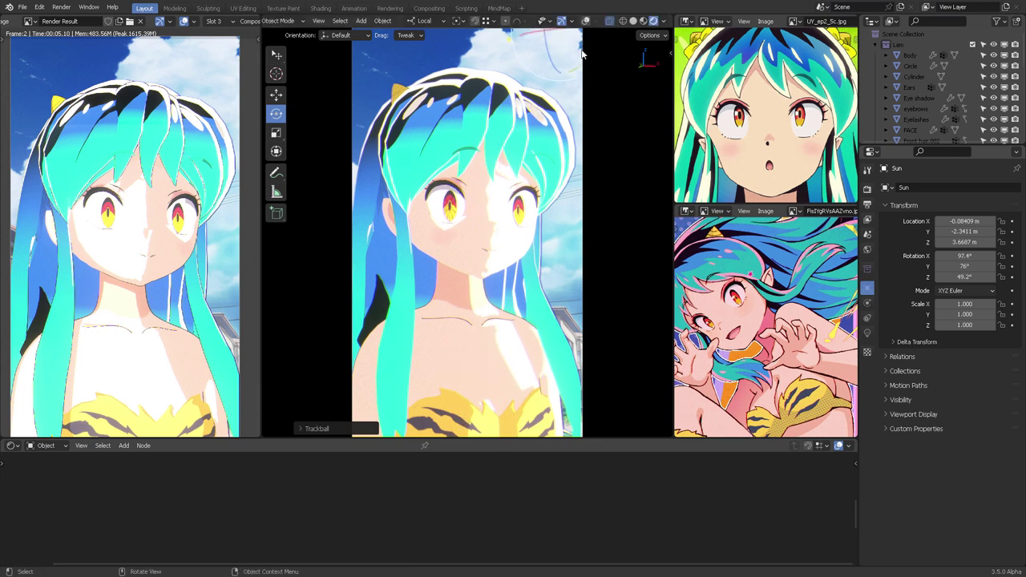
Render the current frame with the new sun direction and save the blend file
{"action": "key", "text": "F12"}
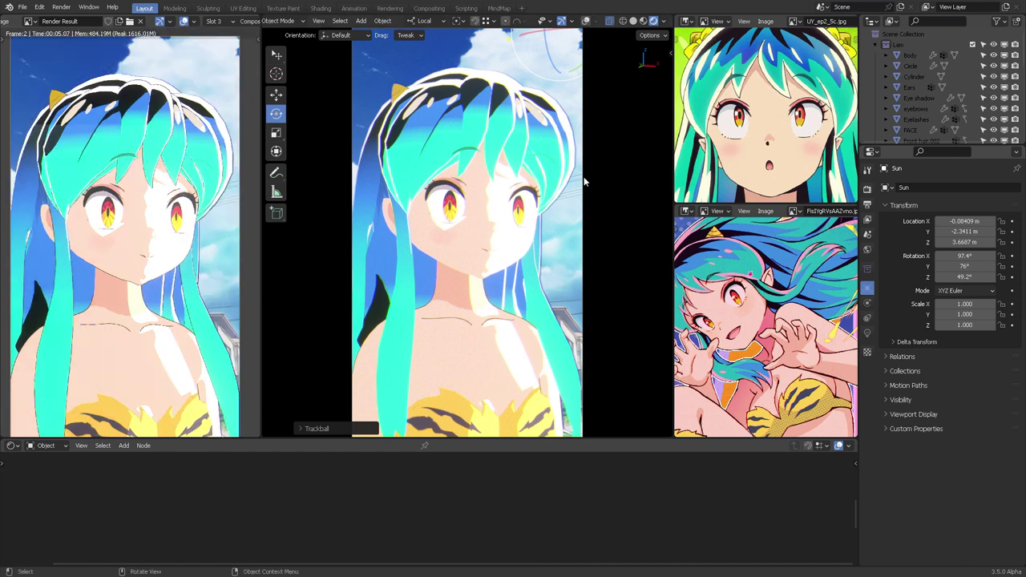
{"action": "key", "text": "alt+a"}
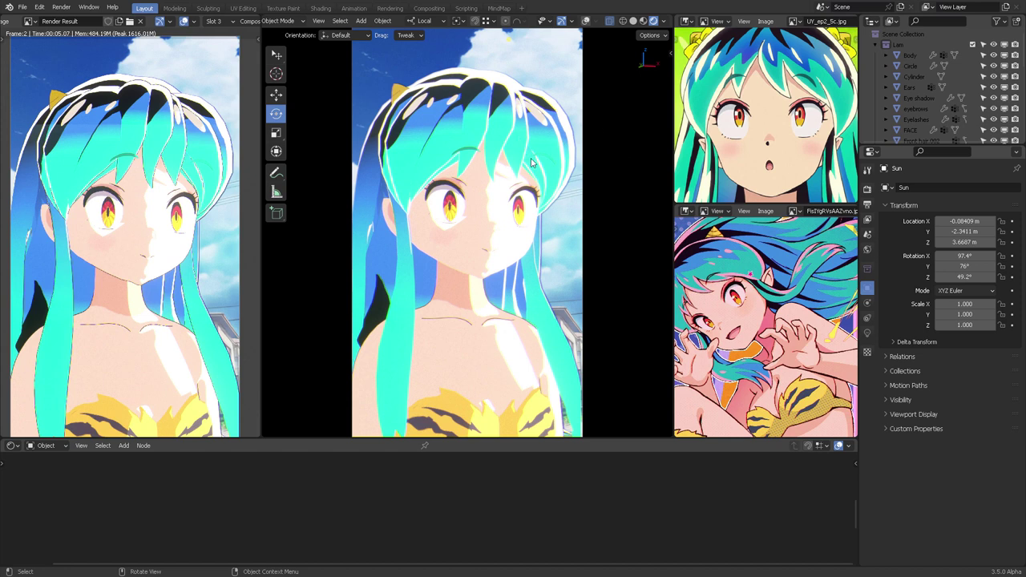
{"action": "key", "text": "KP_0"}
{"action": "middle_click_drag", "start_coordinate": [530, 163], "coordinate": [488, 204]}
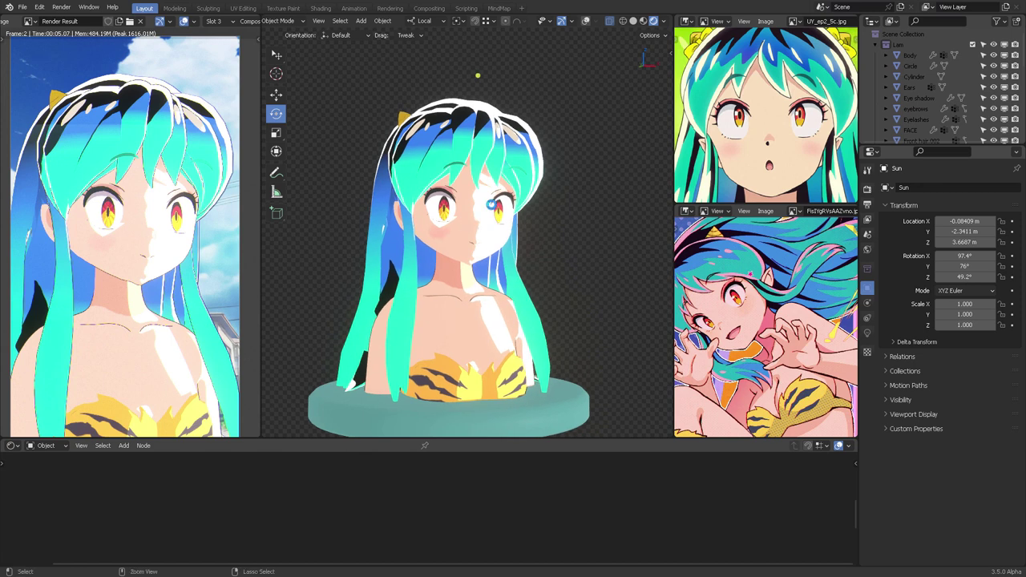
{"action": "key", "text": "ctrl+s"}
Select the FACE object, show its transform values and object properties, and turn on the overlays to see its wireframe
{"action": "key", "text": "n"}
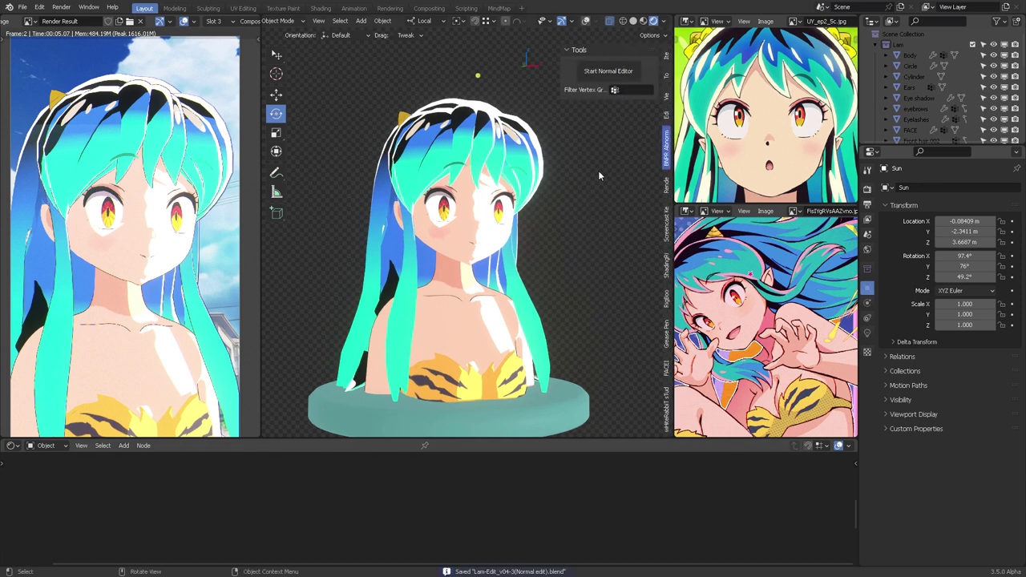
{"action": "middle_click_drag", "start_coordinate": [562, 291], "coordinate": [449, 222]}
{"action": "left_click", "coordinate": [467, 204]}
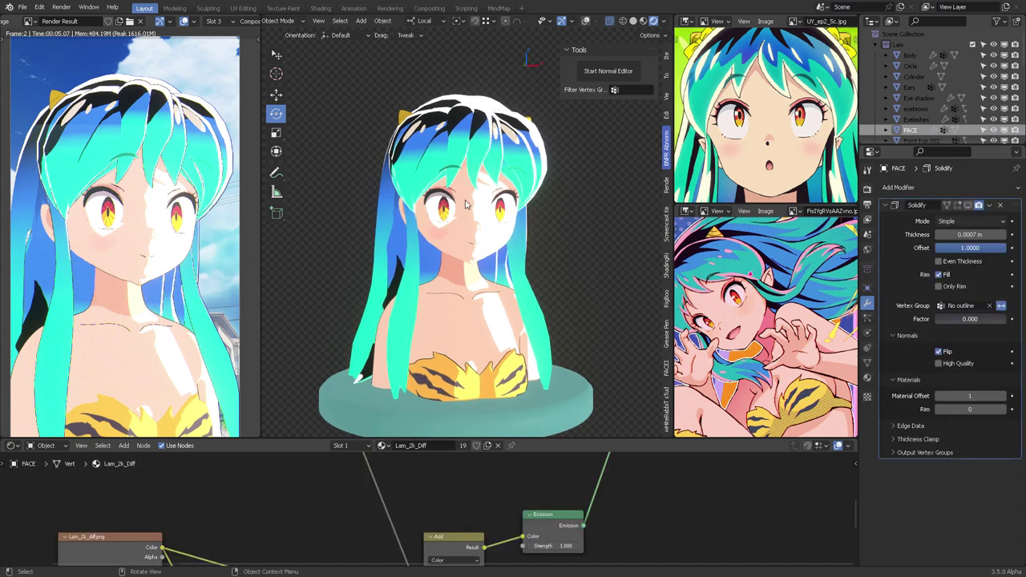
{"action": "left_click", "coordinate": [666, 54]}
{"action": "left_click", "coordinate": [866, 288]}
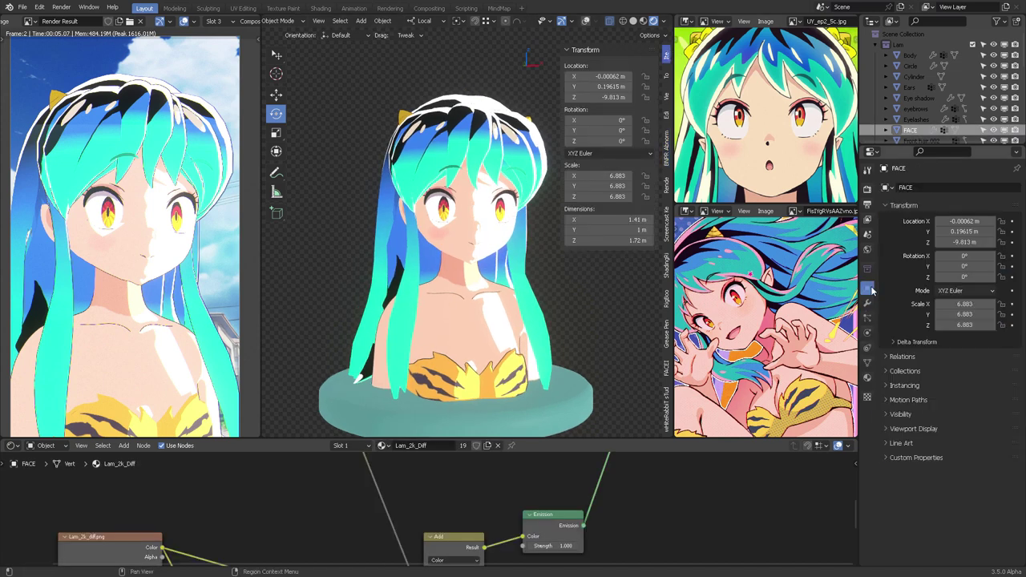
{"action": "left_click", "coordinate": [586, 21]}
{"action": "scroll", "coordinate": [478, 223], "scroll_direction": "up", "scroll_amount": 5}
{"action": "middle_click_drag", "start_coordinate": [483, 218], "coordinate": [468, 213]}
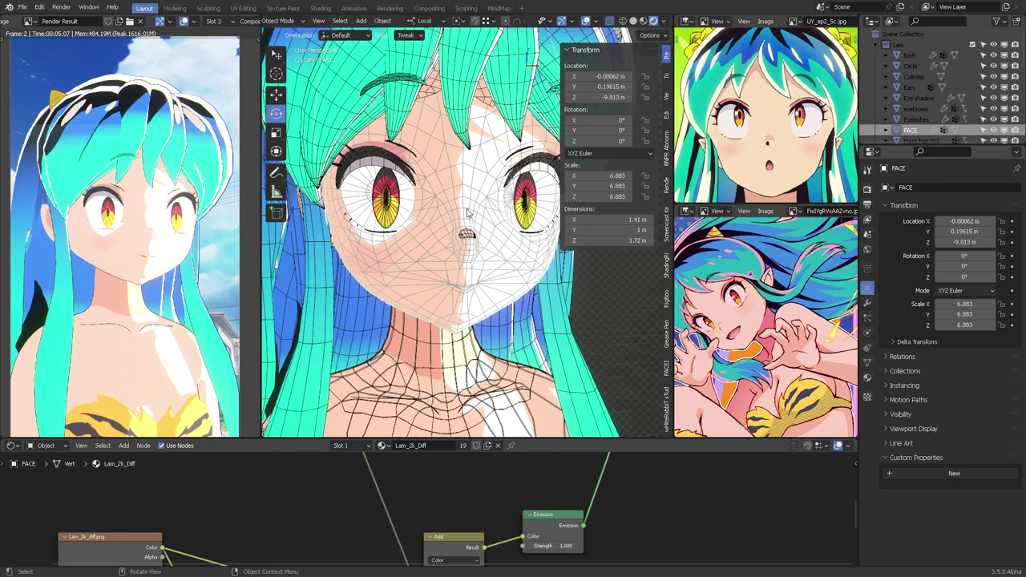
Maximize the node editor and place duplicates of the Emission and Material Output nodes below the originals in Lam_2k_Diff
{"action": "scroll", "coordinate": [666, 503], "scroll_direction": "down", "scroll_amount": 3}
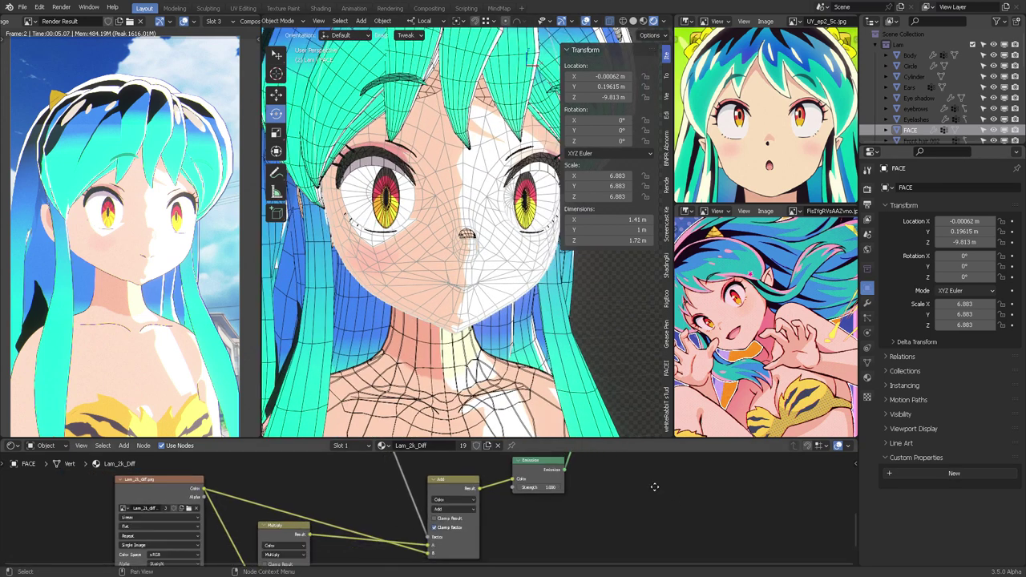
{"action": "key", "text": "ctrl+space"}
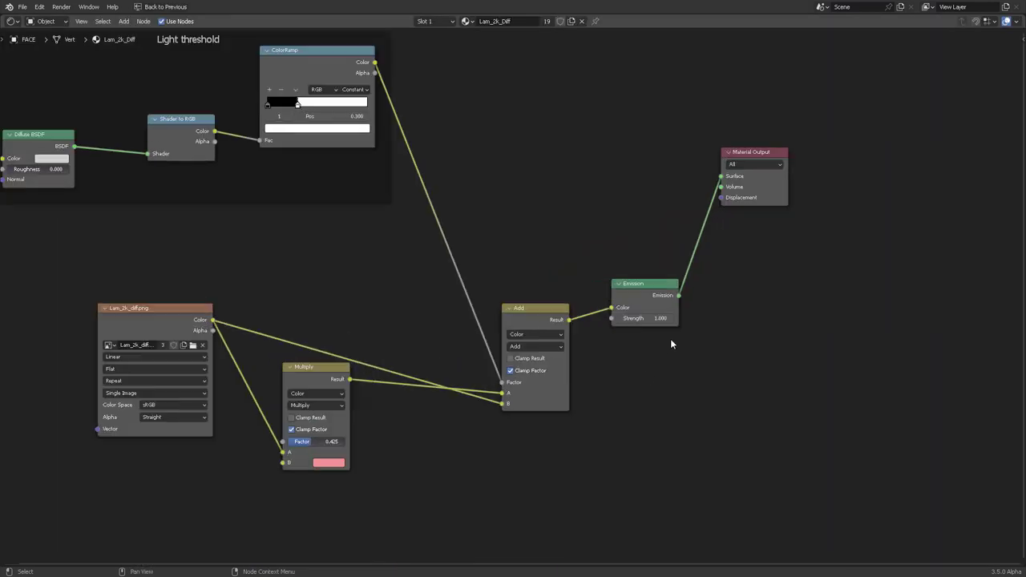
{"action": "left_click", "coordinate": [187, 271]}
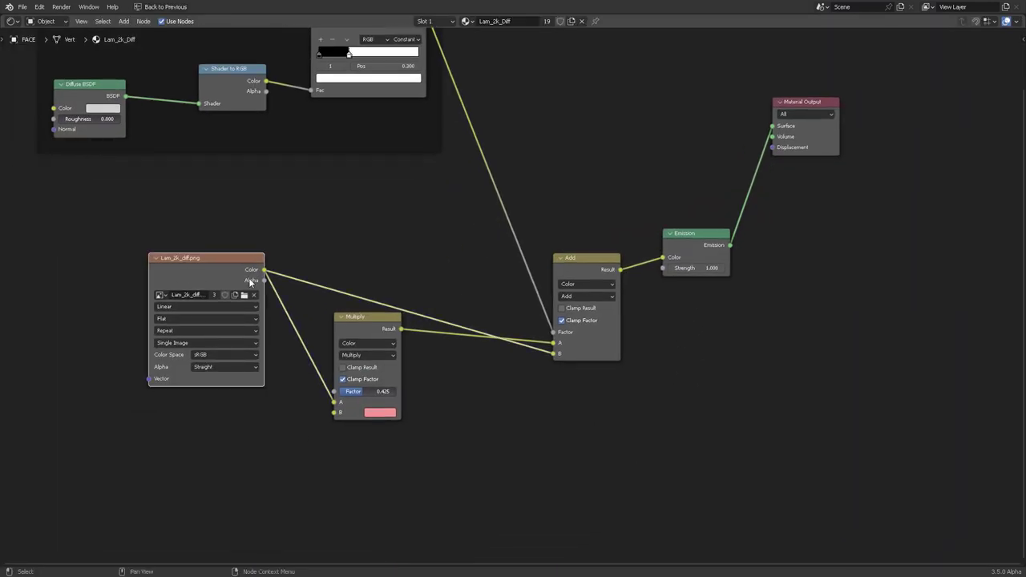
{"action": "middle_click_drag", "start_coordinate": [608, 227], "coordinate": [599, 173]}
{"action": "left_click", "coordinate": [682, 185]}
{"action": "key", "text": "shift+d"}
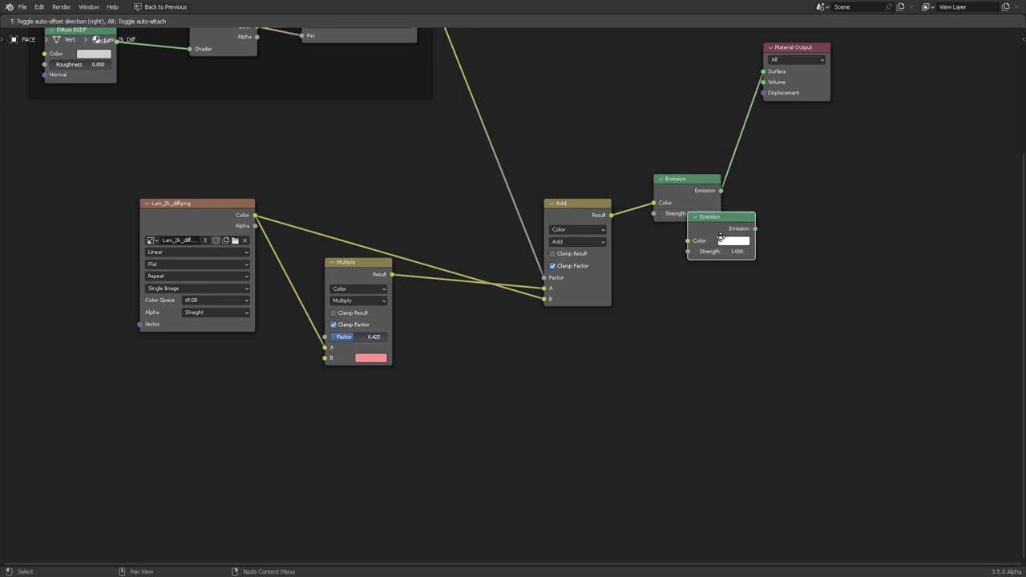
{"action": "left_click", "coordinate": [690, 363]}
{"action": "left_click", "coordinate": [784, 51]}
{"action": "key", "text": "shift+d"}
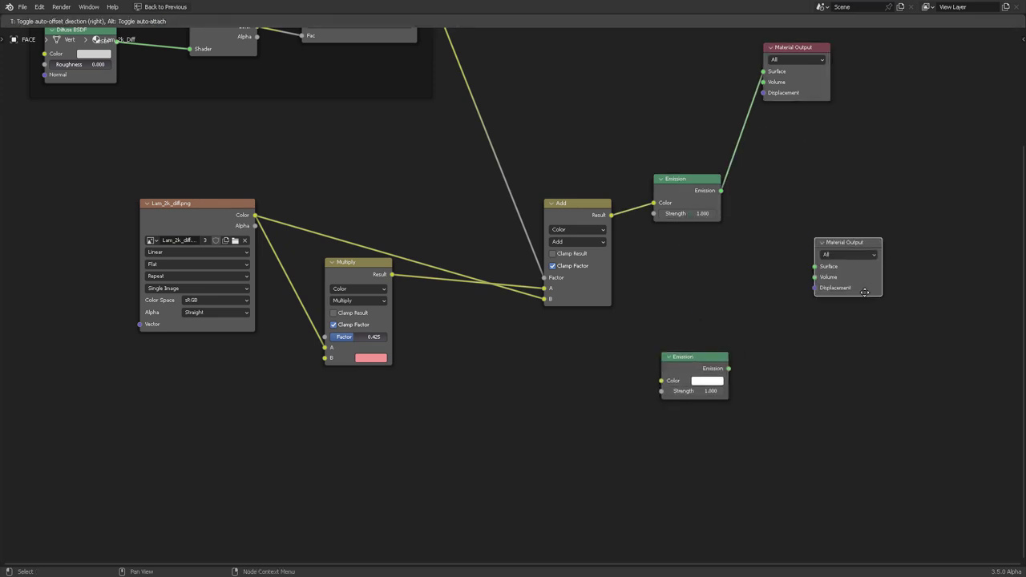
{"action": "left_click", "coordinate": [844, 280]}
{"action": "left_click", "coordinate": [803, 229]}
{"action": "key", "text": "shift+a"}
{"action": "left_click", "coordinate": [805, 211]}
{"action": "type", "text": "switch"}
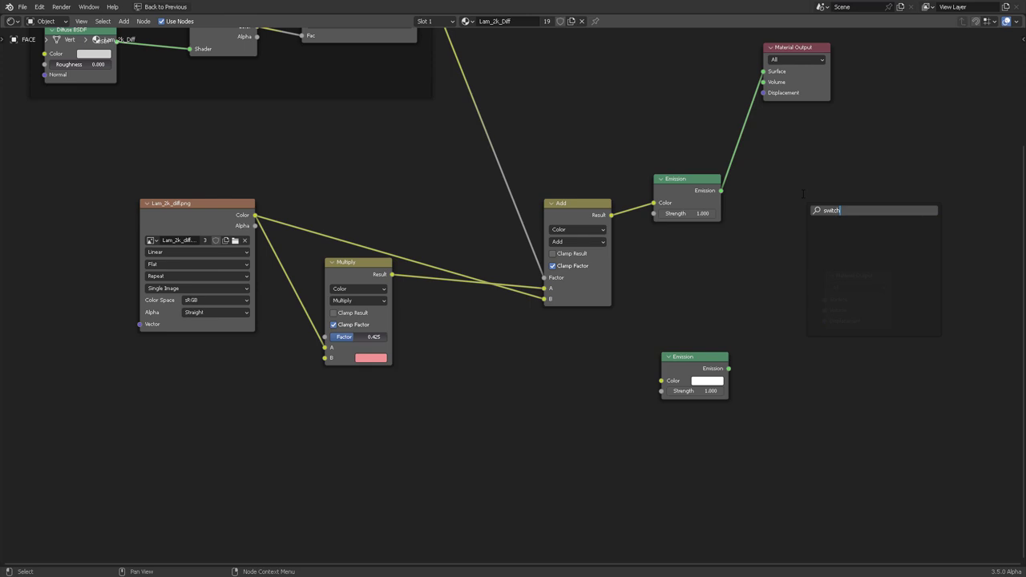
{"action": "key", "text": "Escape"}
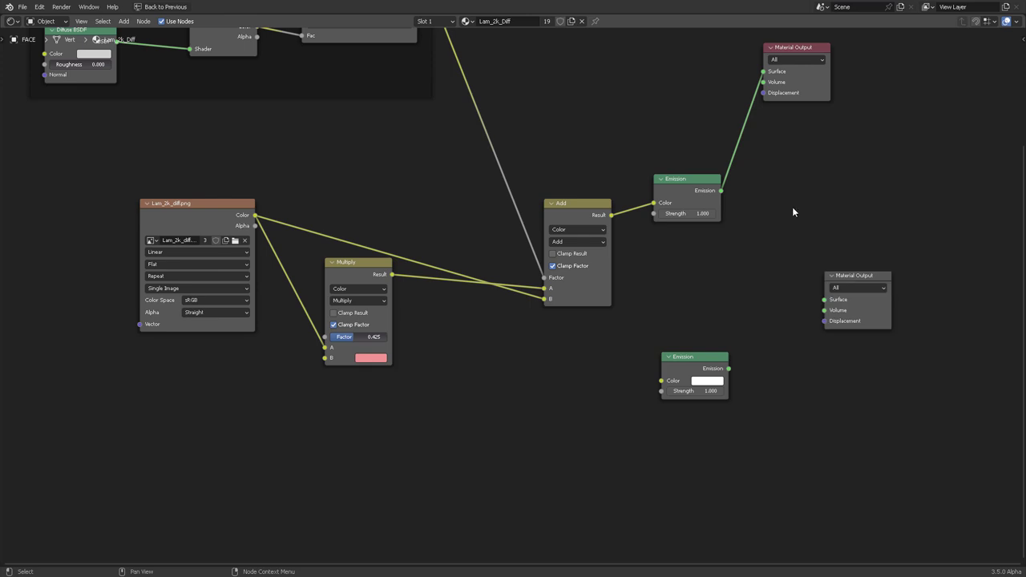
{"action": "key", "text": "shift+a"}
{"action": "left_click", "coordinate": [793, 206]}
{"action": "type", "text": "bool"}
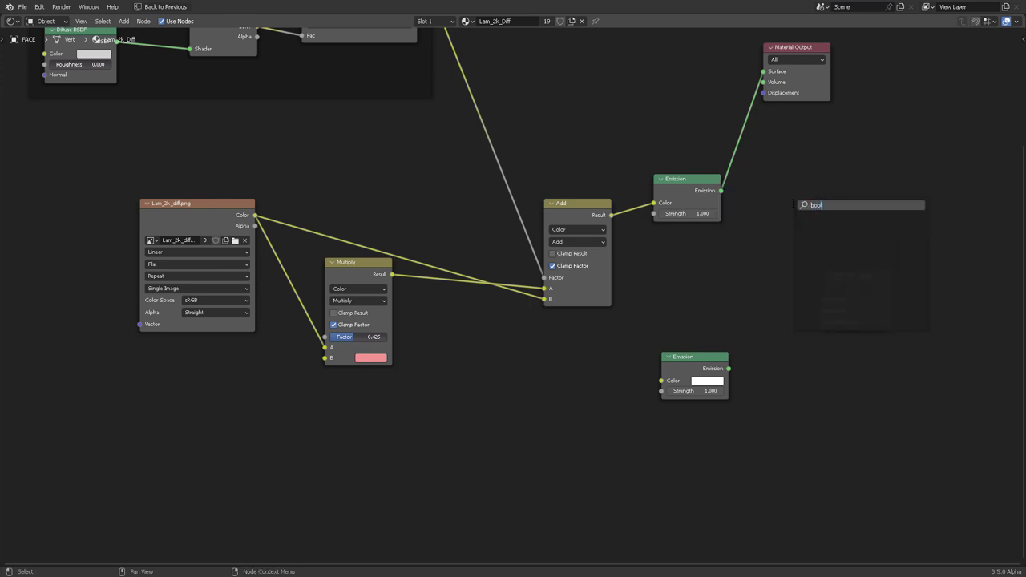
{"action": "key", "text": "Escape"}
Connect the Lam_2k_diff texture's color to the duplicate Emission, link that to the duplicate Material Output, and tidy both outputs
{"action": "left_click_drag", "start_coordinate": [728, 368], "coordinate": [825, 299]}
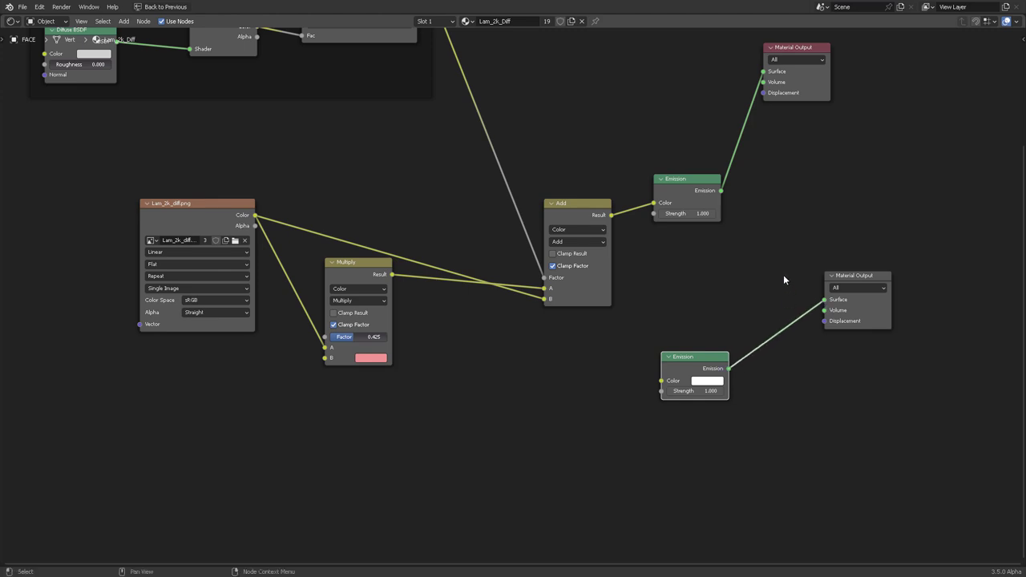
{"action": "left_click", "coordinate": [863, 278]}
{"action": "left_click_drag", "start_coordinate": [256, 216], "coordinate": [661, 380]}
{"action": "scroll", "coordinate": [788, 160], "scroll_direction": "right", "scroll_amount": 2}
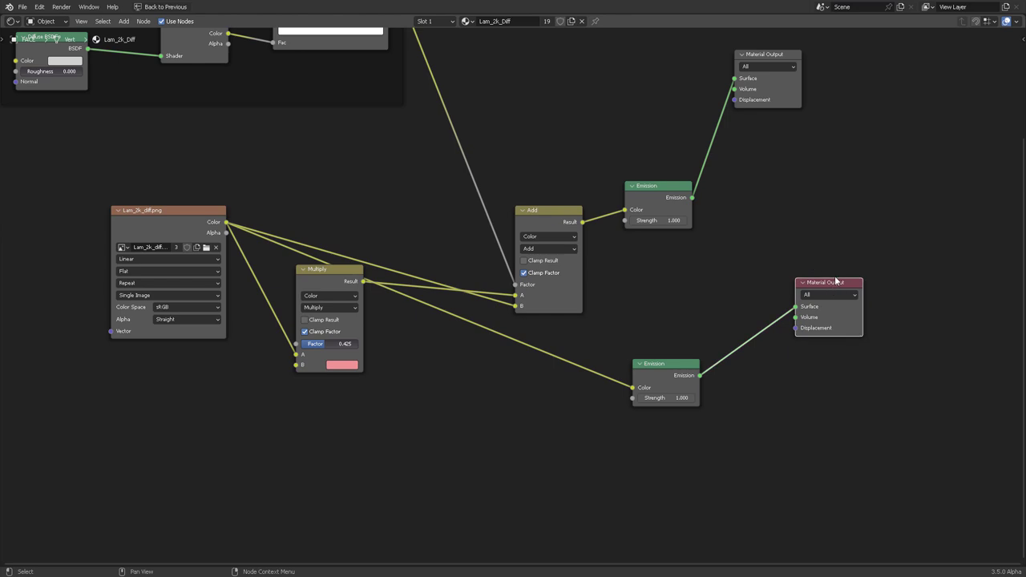
{"action": "left_click_drag", "start_coordinate": [834, 282], "coordinate": [820, 298]}
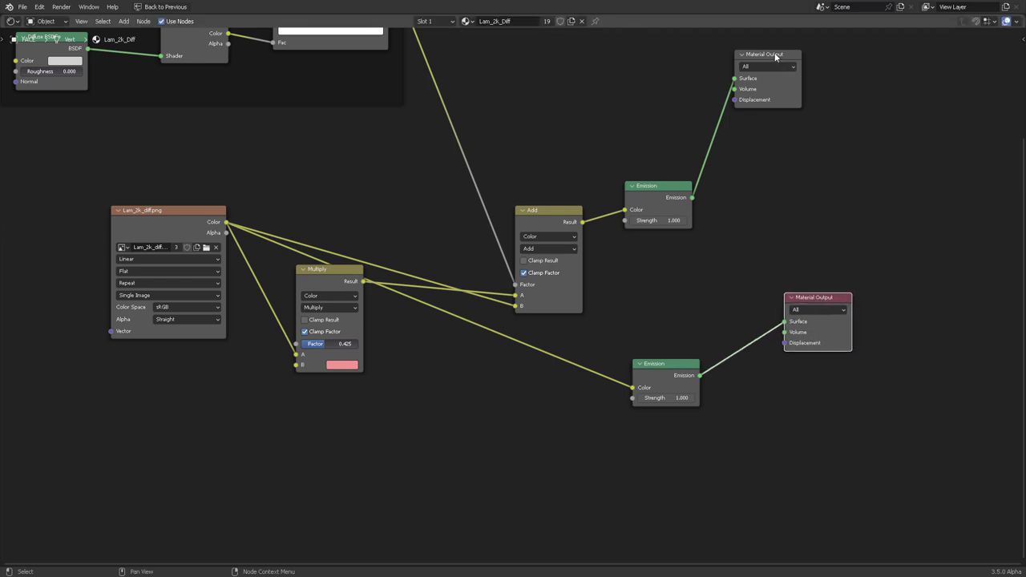
{"action": "left_click_drag", "start_coordinate": [769, 55], "coordinate": [840, 169]}
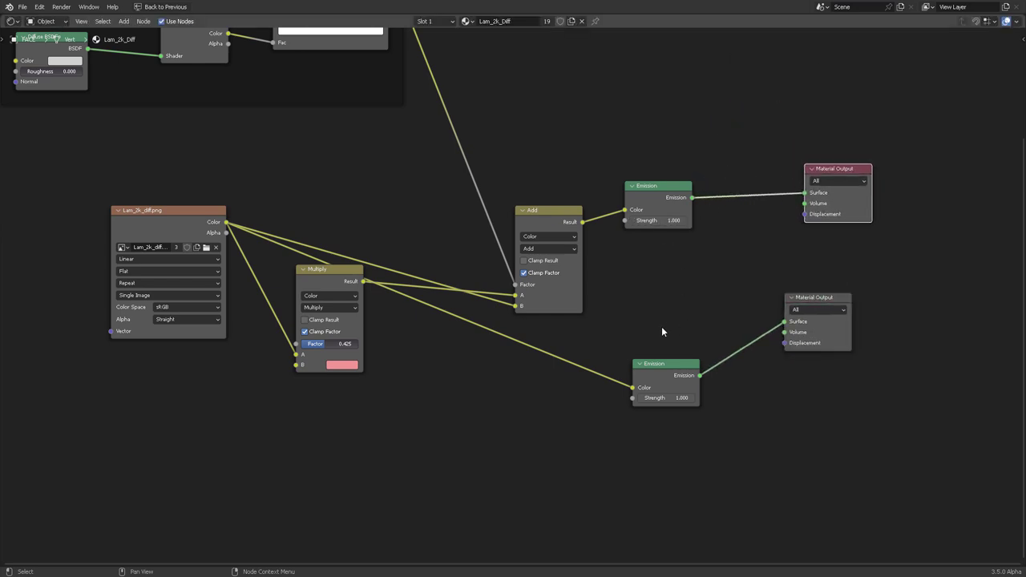
Combine the two Emission nodes through a Mix Shader and delete the spare Material Output
{"action": "mouse_move", "coordinate": [657, 365]}
{"action": "left_mouse_down"}
{"action": "mouse_move", "coordinate": [594, 396]}
{"action": "mouse_move", "coordinate": [606, 418]}
{"action": "mouse_move", "coordinate": [657, 368]}
{"action": "left_mouse_up"}
{"action": "right_click_drag", "start_coordinate": [664, 186], "coordinate": [662, 370], "text": "ctrl+shift"}
{"action": "middle_click_drag", "start_coordinate": [744, 230], "coordinate": [634, 223]}
{"action": "left_click_drag", "start_coordinate": [719, 294], "coordinate": [756, 316]}
{"action": "key", "text": "x"}
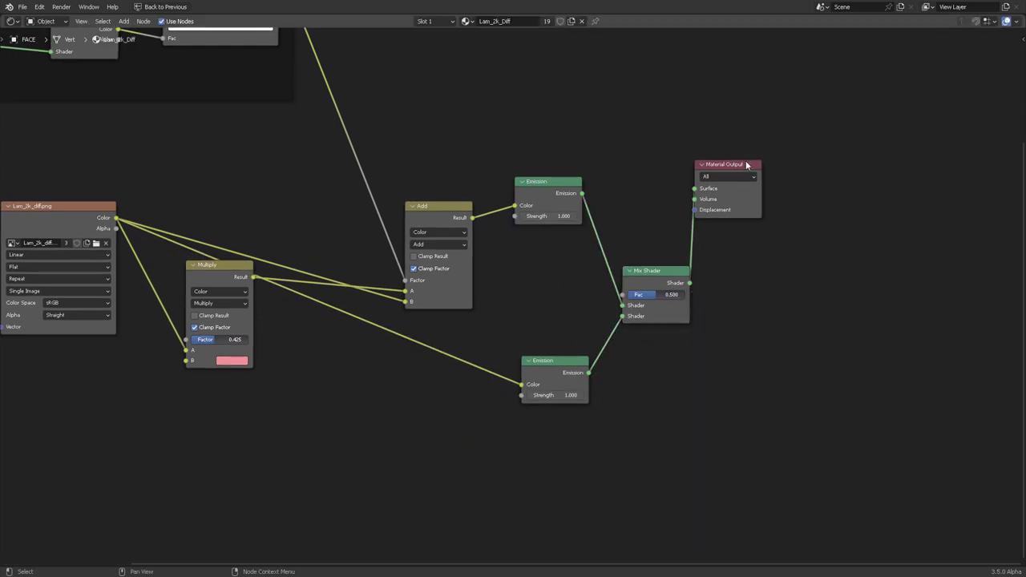
Set the Mix Shader's factor to 1.000 and check the flat-colored character in the restored layout without overlays
{"action": "left_click_drag", "start_coordinate": [746, 165], "coordinate": [827, 264]}
{"action": "left_click_drag", "start_coordinate": [645, 294], "coordinate": [681, 294]}
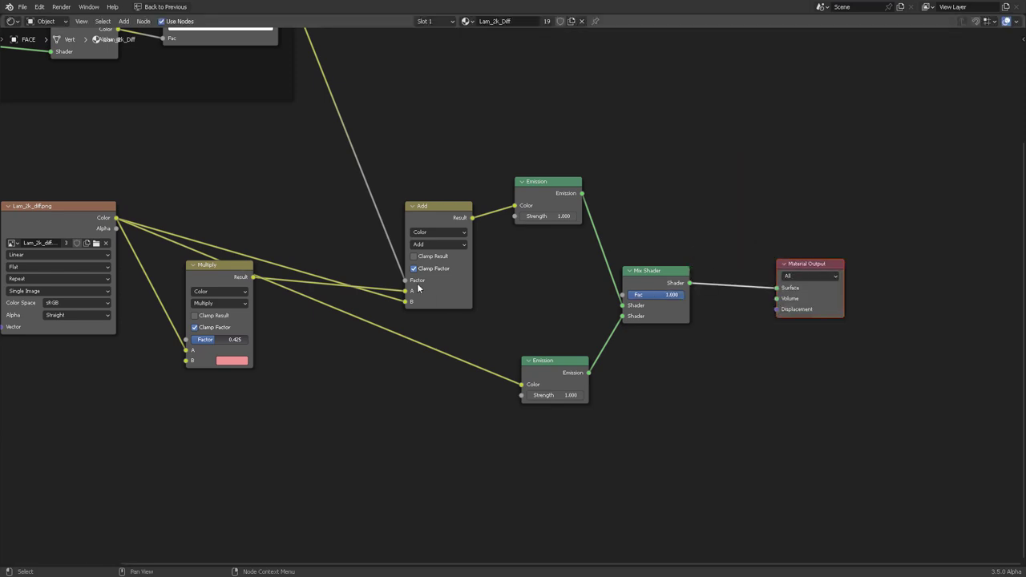
{"action": "key", "text": "ctrl+space"}
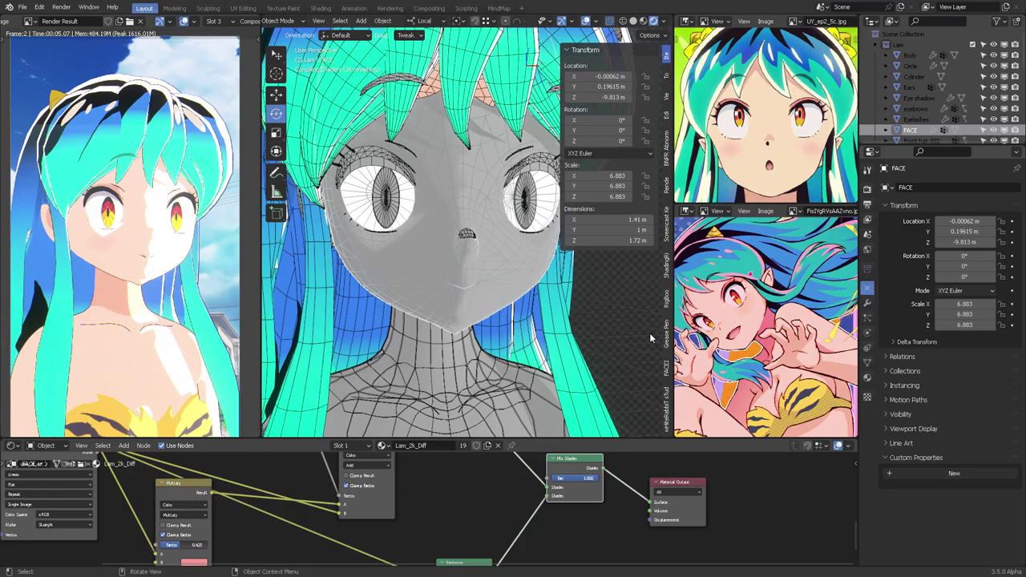
{"action": "scroll", "coordinate": [504, 284], "scroll_direction": "down", "scroll_amount": 5}
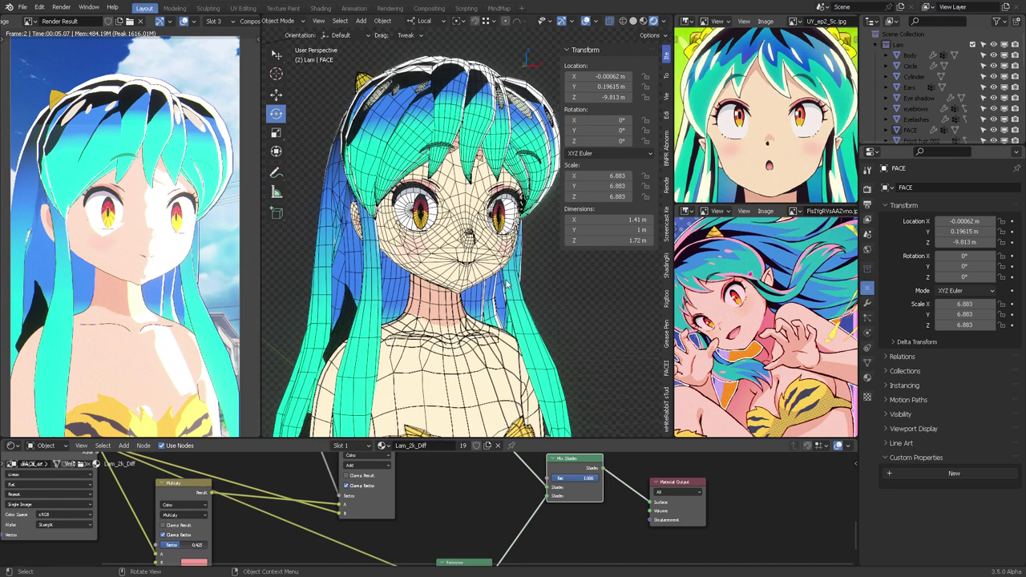
{"action": "left_click", "coordinate": [585, 22]}
{"action": "scroll", "coordinate": [607, 513], "scroll_direction": "up", "scroll_amount": 2}
Wrap the Mix Shader in a frame labeled "Use me to switch from shadow to flat material"
{"action": "middle_click_drag", "start_coordinate": [610, 497], "coordinate": [596, 541]}
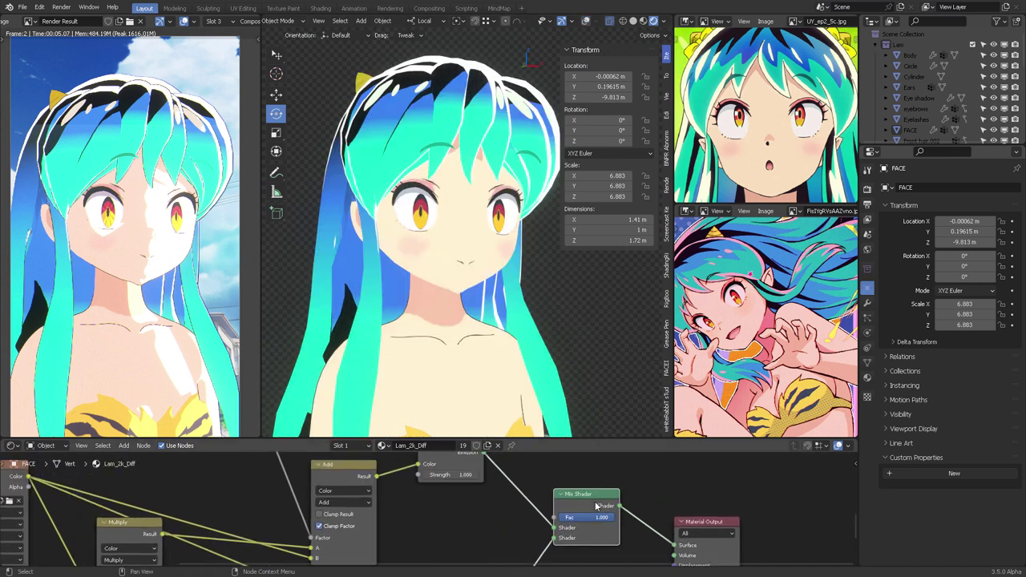
{"action": "left_click_drag", "start_coordinate": [596, 495], "coordinate": [603, 497]}
{"action": "key", "text": "ctrl+j"}
{"action": "key", "text": "F2"}
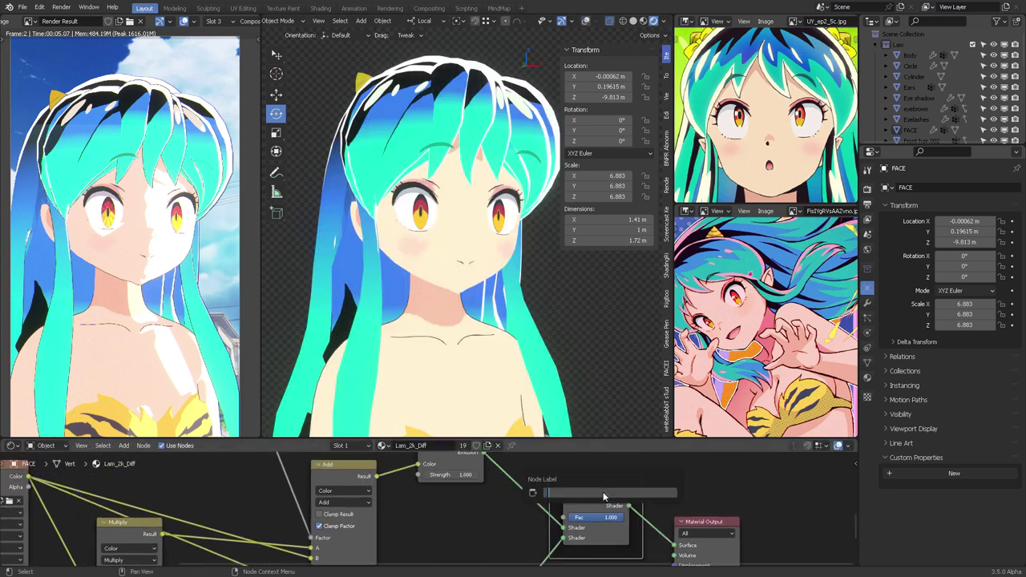
{"action": "type", "text": "Use"}
{"action": "type", "text": "al"}
{"action": "key", "text": "Return"}
Set the Mix Shader's factor to 0.000 and back to 1.000 to compare the shadowed and flat looks
{"action": "middle_click_drag", "start_coordinate": [494, 529], "coordinate": [484, 529]}
{"action": "left_click_drag", "start_coordinate": [622, 519], "coordinate": [696, 506]}
{"action": "mouse_move", "coordinate": [506, 484]}
{"action": "left_mouse_down"}
{"action": "mouse_move", "coordinate": [577, 476]}
{"action": "mouse_move", "coordinate": [524, 507]}
{"action": "mouse_move", "coordinate": [575, 508]}
{"action": "mouse_move", "coordinate": [547, 506]}
{"action": "left_mouse_up"}
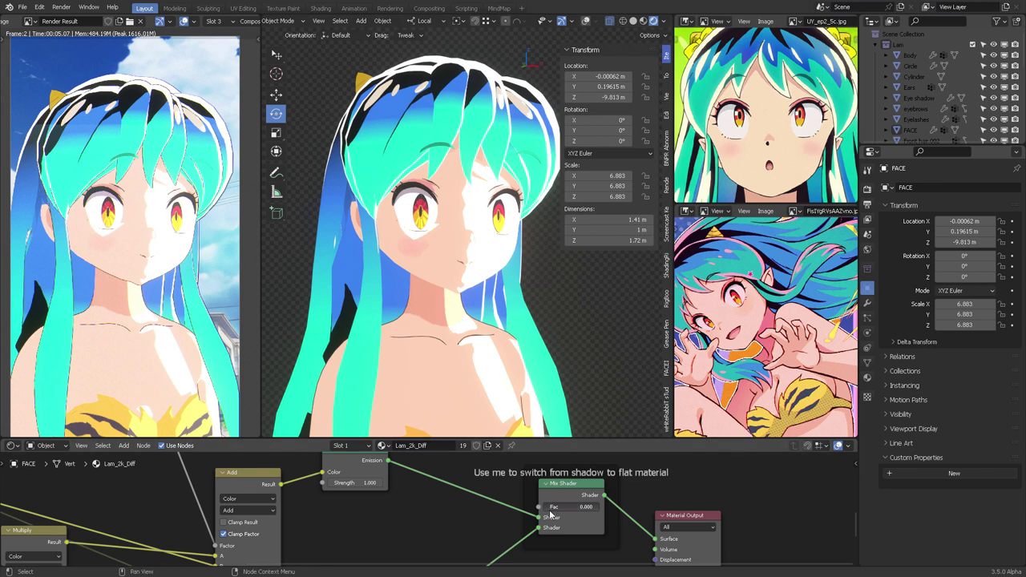
{"action": "left_click_drag", "start_coordinate": [560, 508], "coordinate": [602, 507]}
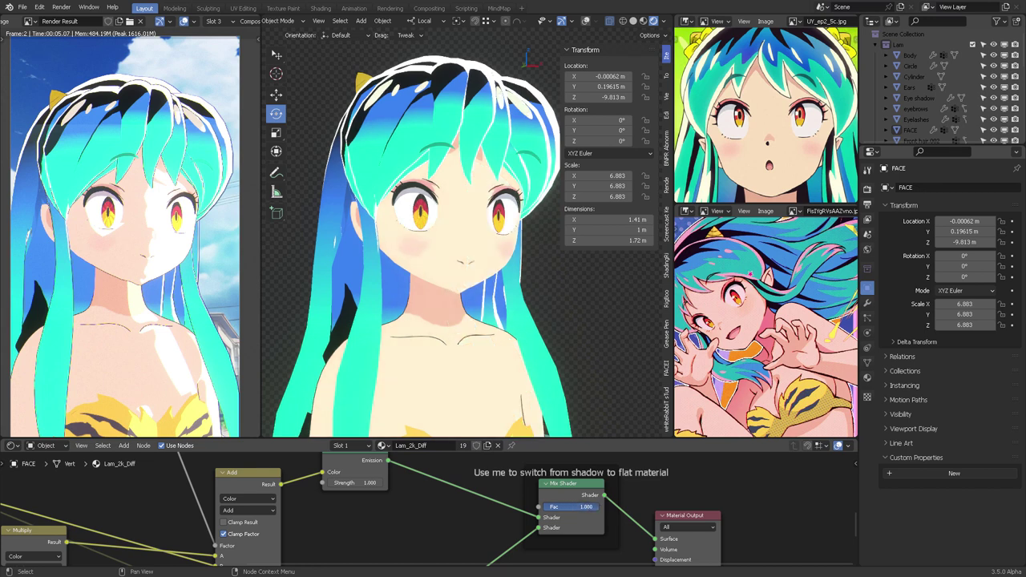
Show the overlays, edit the nose object RETOPO.001, and UV-project its whole mesh from the top view
{"action": "middle_click_drag", "start_coordinate": [465, 261], "coordinate": [441, 255]}
{"action": "left_click", "coordinate": [586, 22]}
{"action": "scroll", "coordinate": [478, 245], "scroll_direction": "up", "scroll_amount": 5}
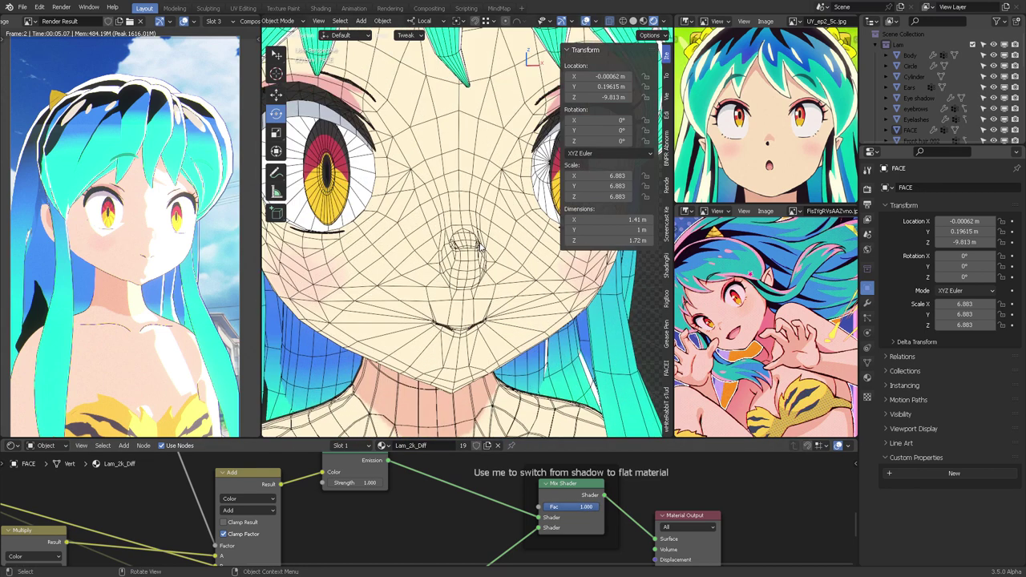
{"action": "scroll", "coordinate": [480, 246], "scroll_direction": "up", "scroll_amount": 2}
{"action": "left_click", "coordinate": [481, 246]}
{"action": "key", "text": "Tab"}
{"action": "key", "text": "alt+a"}
{"action": "key", "text": "a"}
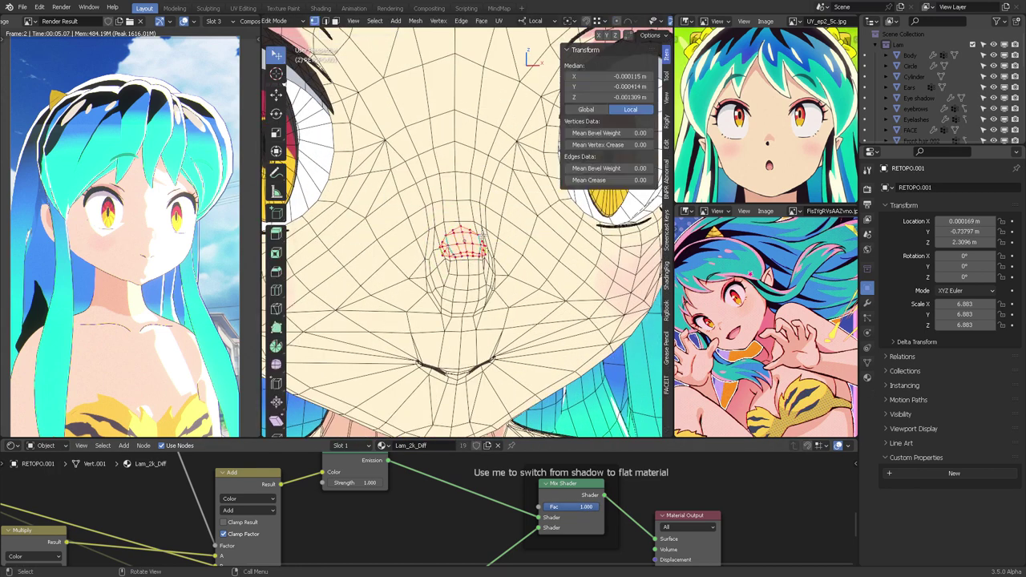
{"action": "key", "text": "KP_7"}
{"action": "key", "text": "u"}
{"action": "key", "text": "v"}
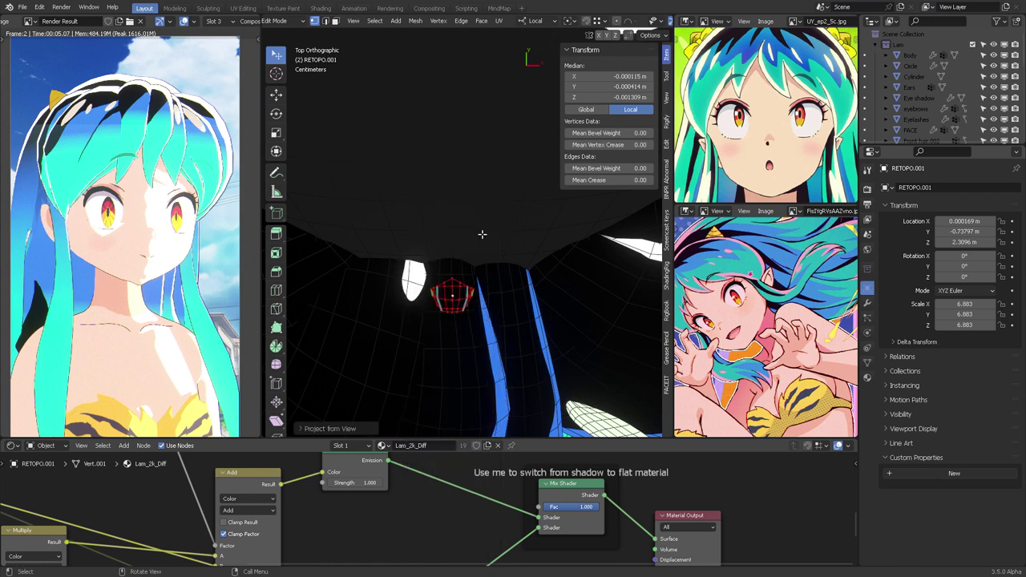
Return the nose object to Object Mode and open its material settings
{"action": "key", "text": "ctrl+Tab"}
{"action": "left_click", "coordinate": [471, 233]}
{"action": "left_click", "coordinate": [866, 377]}
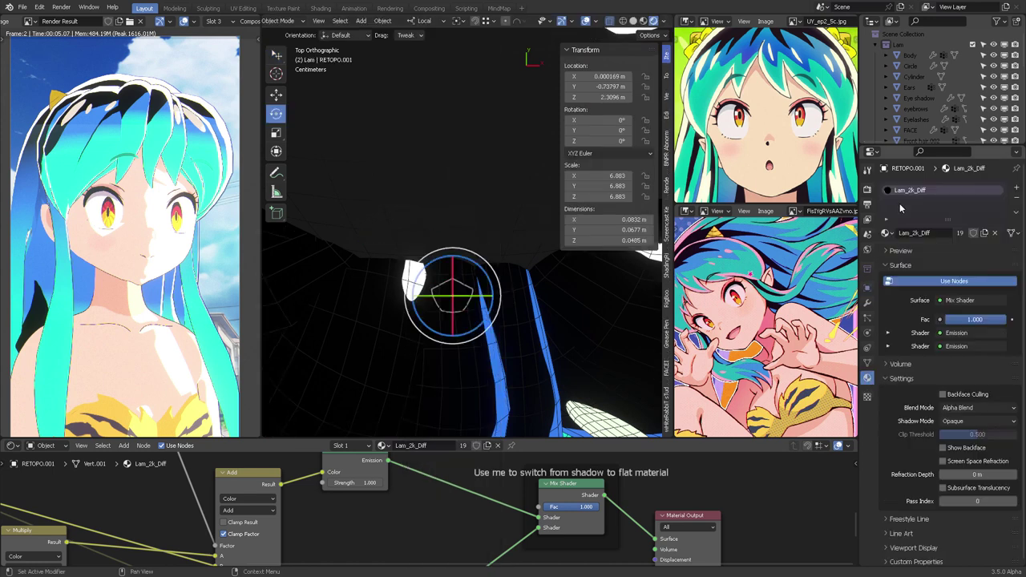
Display Lam_2k_diff.png in the lower reference image area and turn that area into a UV Editor
{"action": "left_click", "coordinate": [791, 210]}
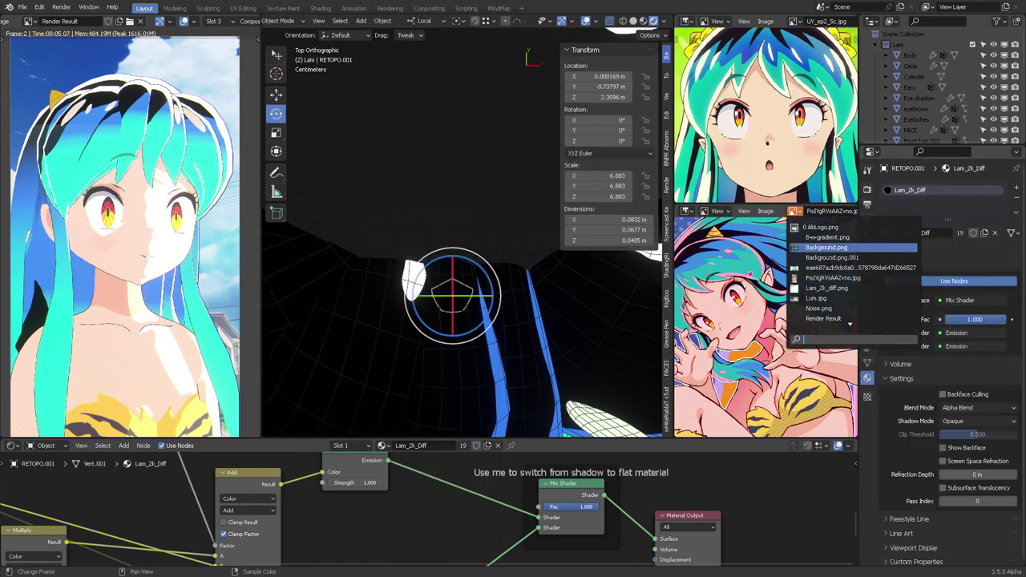
{"action": "left_click", "coordinate": [809, 282]}
{"action": "scroll", "coordinate": [779, 291], "scroll_direction": "down", "scroll_amount": 3}
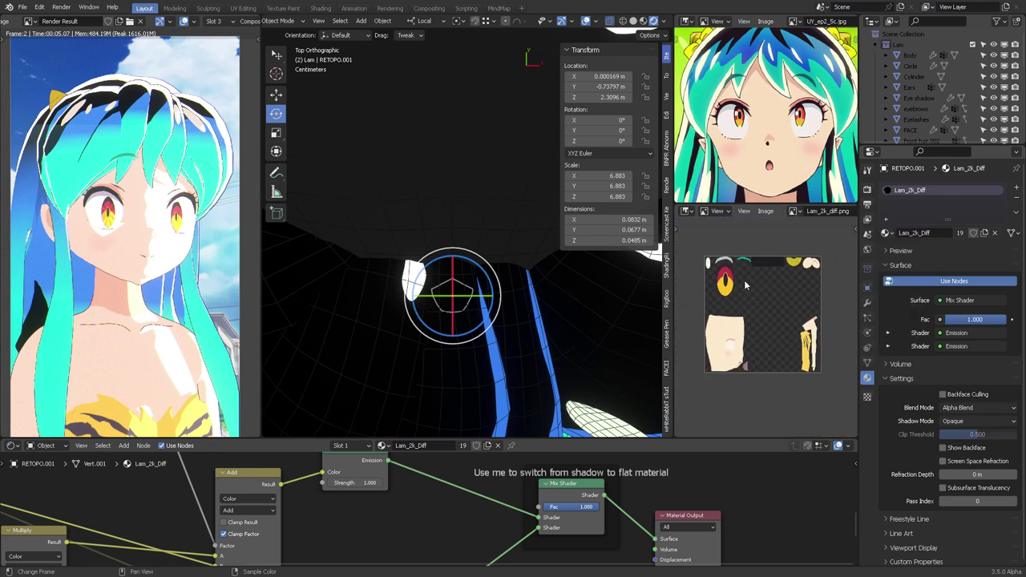
{"action": "key", "text": "ctrl+space"}
{"action": "left_click", "coordinate": [13, 23]}
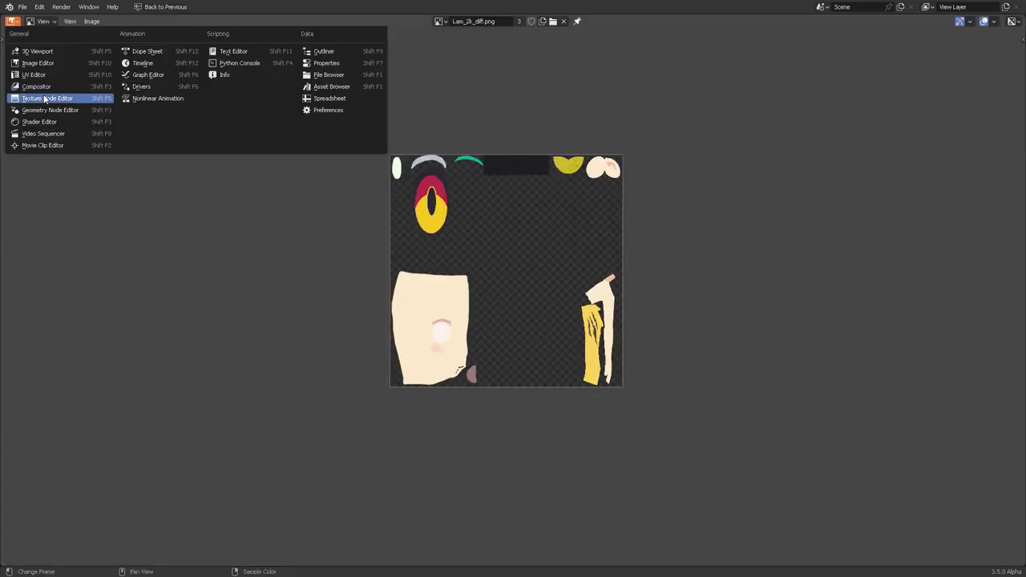
{"action": "left_click", "coordinate": [40, 74]}
{"action": "scroll", "coordinate": [500, 288], "scroll_direction": "up", "scroll_amount": 4}
{"action": "middle_click_drag", "start_coordinate": [521, 285], "coordinate": [531, 387]}
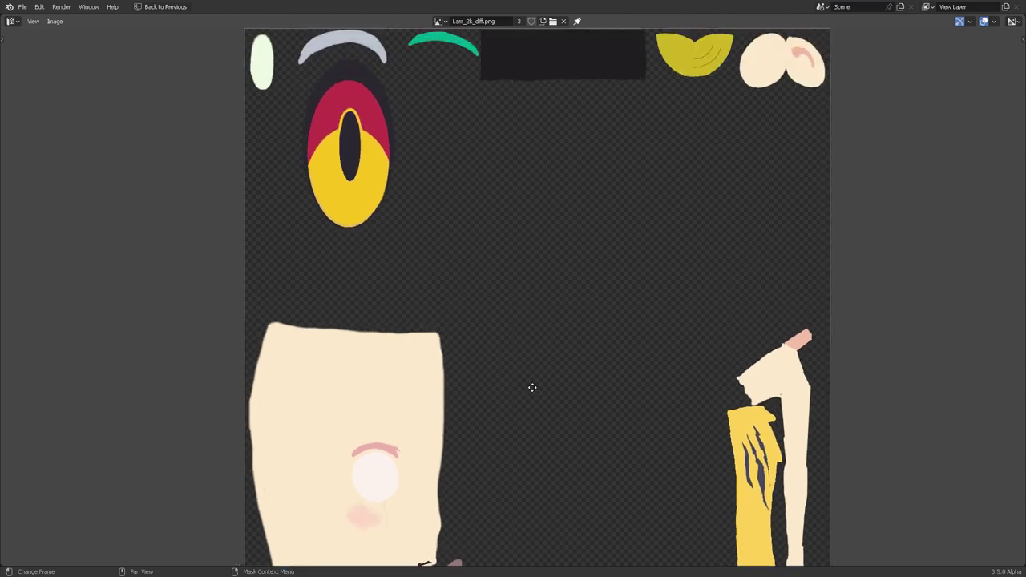
{"action": "scroll", "coordinate": [533, 288], "scroll_direction": "down", "scroll_amount": 2}
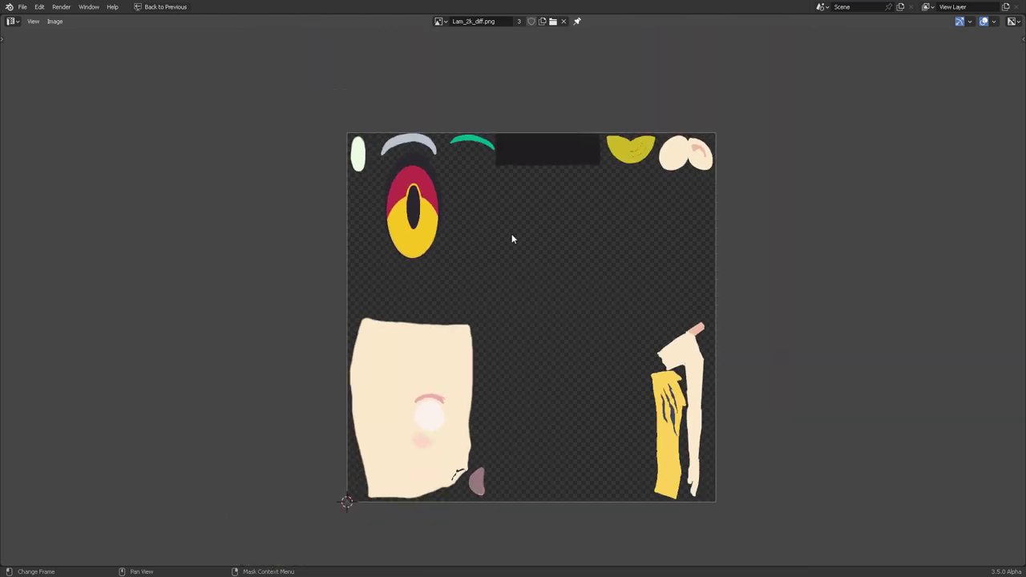
Put the nose object RETOPO.001 in Edit Mode and show its UVs in a maximized UV Editor
{"action": "key", "text": "ctrl+space"}
{"action": "key", "text": "ctrl+Tab"}
{"action": "left_click", "coordinate": [505, 280]}
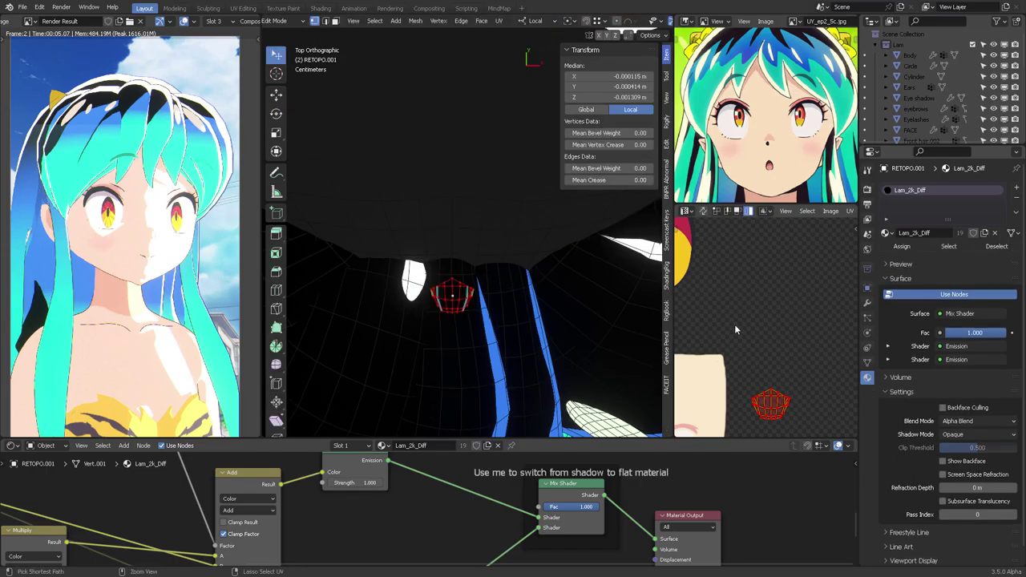
{"action": "key", "text": "ctrl+space"}
{"action": "scroll", "coordinate": [614, 335], "scroll_direction": "up", "scroll_amount": 4}
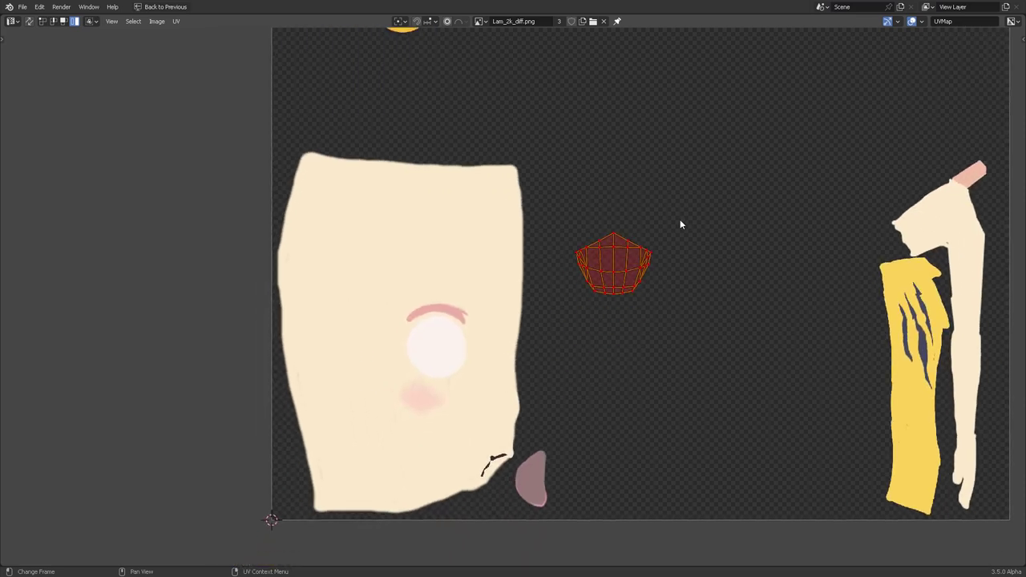
Move the nose's UV island across the texture onto the small pink patch atop the narrow skin-coloured shape
{"action": "key", "text": "g"}
{"action": "left_click", "coordinate": [613, 258]}
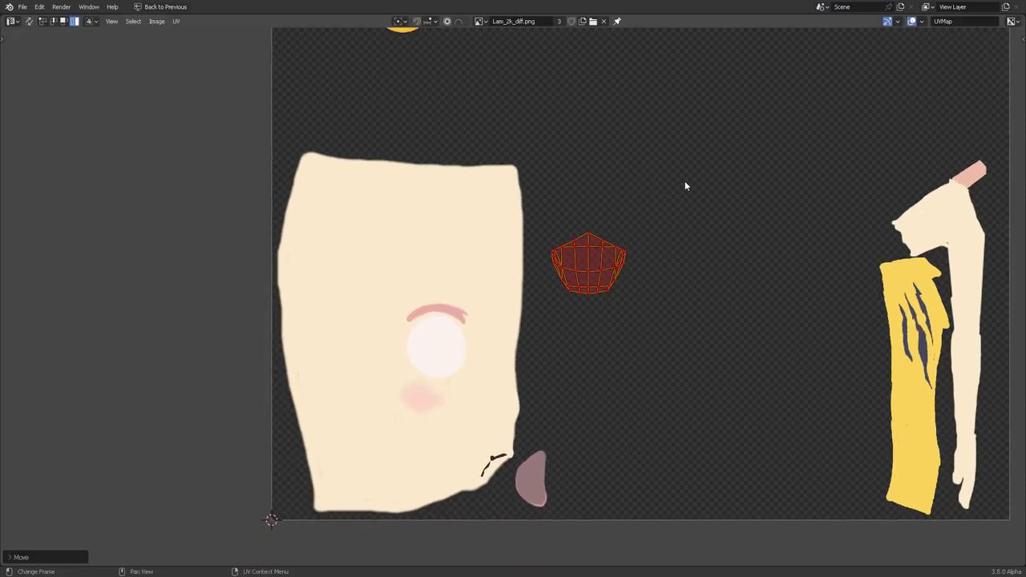
{"action": "scroll", "coordinate": [690, 164], "scroll_direction": "down", "scroll_amount": 3}
{"action": "middle_click_drag", "start_coordinate": [692, 147], "coordinate": [634, 257]}
{"action": "scroll", "coordinate": [574, 300], "scroll_direction": "up", "scroll_amount": 3}
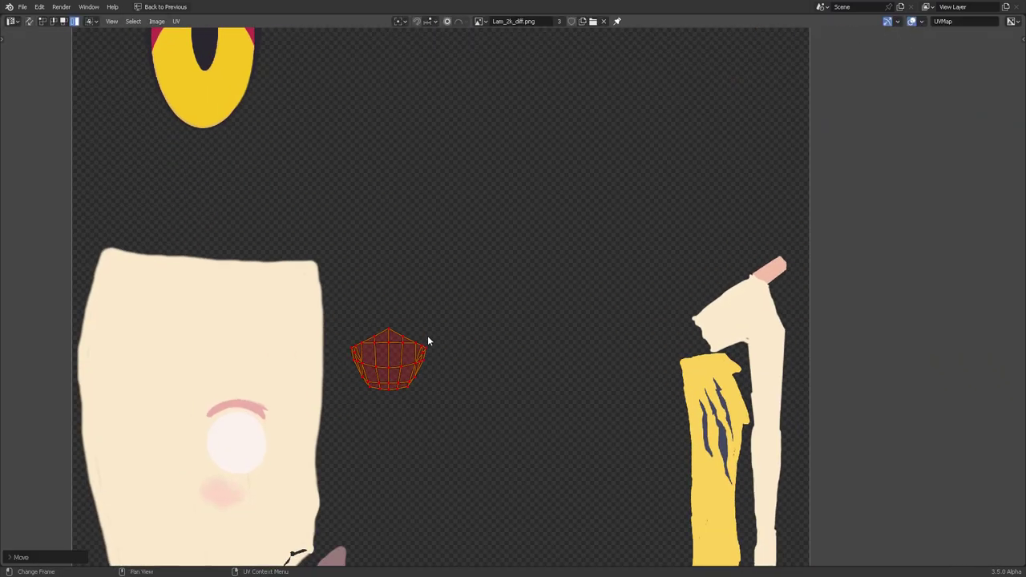
{"action": "key", "text": "g"}
{"action": "left_click", "coordinate": [763, 238]}
Scale the nose's UV island down to fit the pink patch, place it inside, and restore the full layout
{"action": "scroll", "coordinate": [729, 247], "scroll_direction": "up", "scroll_amount": 5}
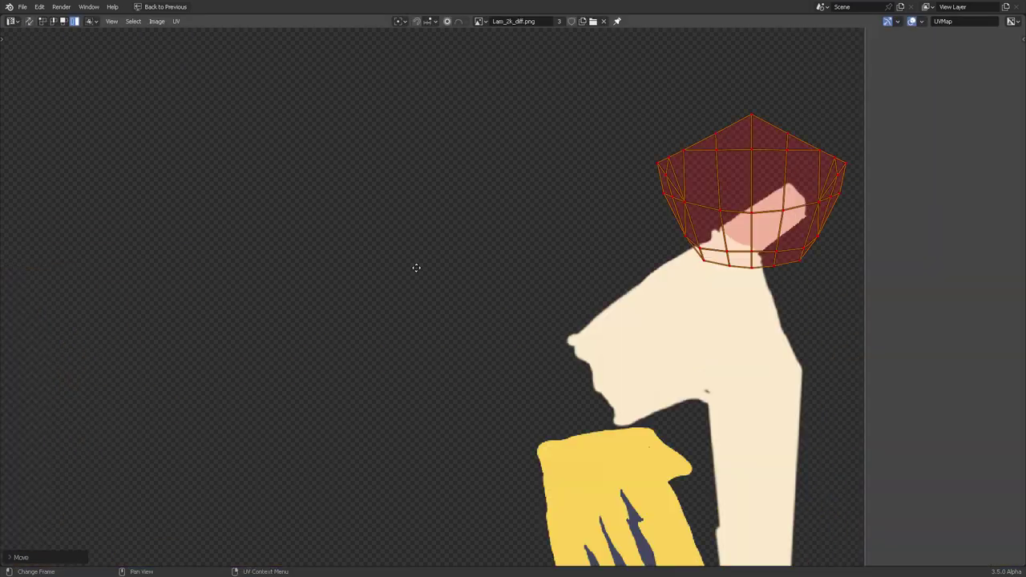
{"action": "scroll", "coordinate": [728, 247], "scroll_direction": "down", "scroll_amount": 3}
{"action": "key", "text": "n"}
{"action": "key", "text": "s"}
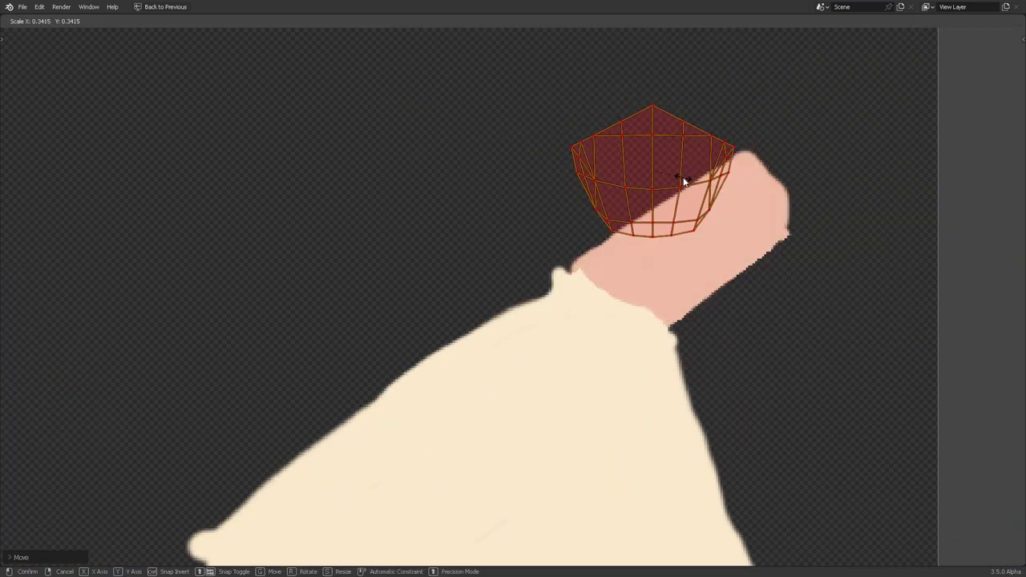
{"action": "left_click", "coordinate": [721, 167]}
{"action": "key", "text": "s"}
{"action": "left_click", "coordinate": [673, 176]}
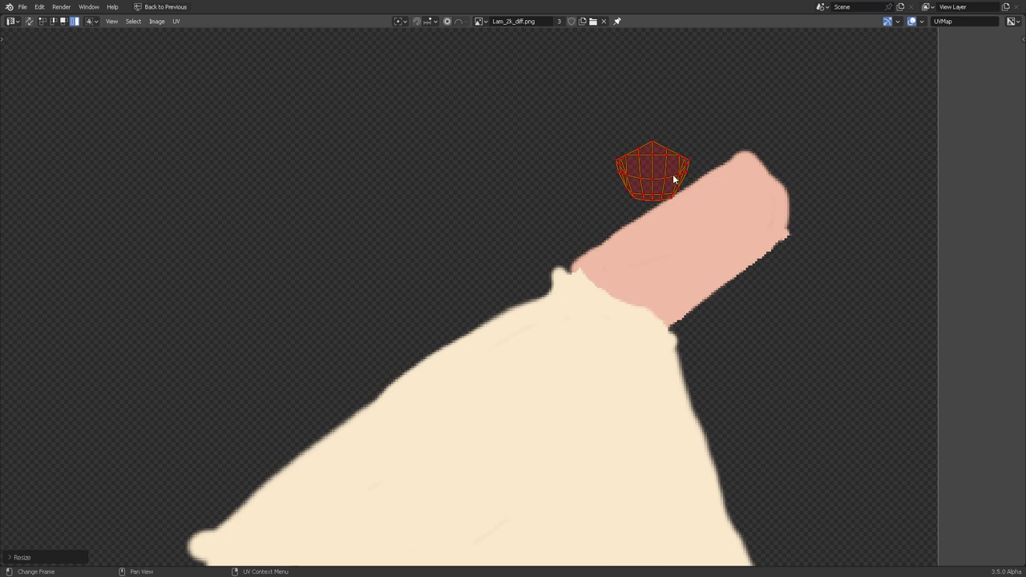
{"action": "key", "text": "g"}
{"action": "left_click", "coordinate": [738, 221]}
{"action": "key", "text": "ctrl+space"}
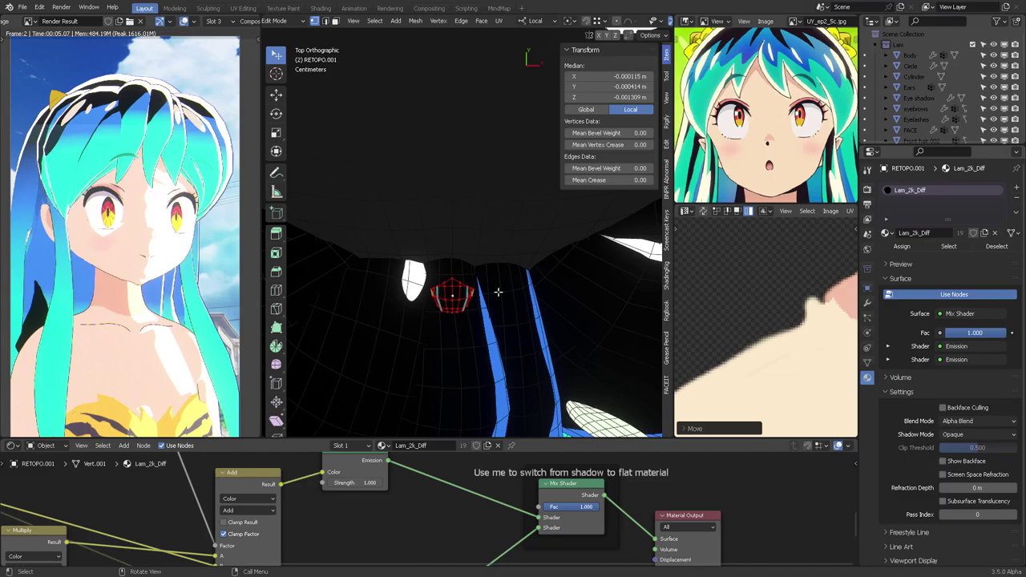
Hide the overlays and examine the nose's new colour from the front of the face
{"action": "middle_click_drag", "start_coordinate": [498, 292], "coordinate": [560, 107]}
{"action": "scroll", "coordinate": [506, 173], "scroll_direction": "down", "scroll_amount": 3}
{"action": "scroll", "coordinate": [561, 107], "scroll_direction": "down", "scroll_amount": 2}
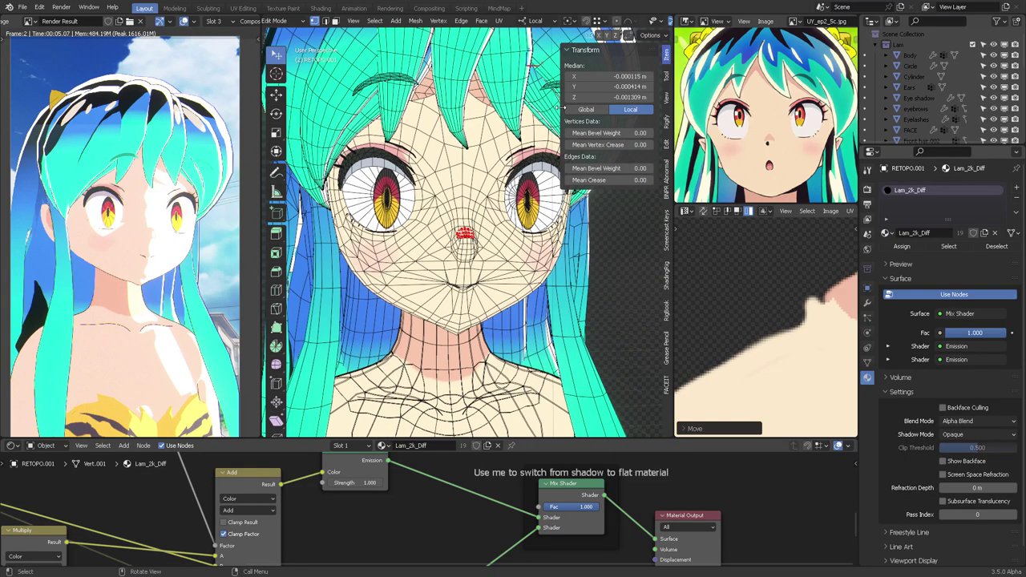
{"action": "scroll", "coordinate": [596, 23], "scroll_direction": "down", "scroll_amount": 5}
{"action": "left_click", "coordinate": [586, 22]}
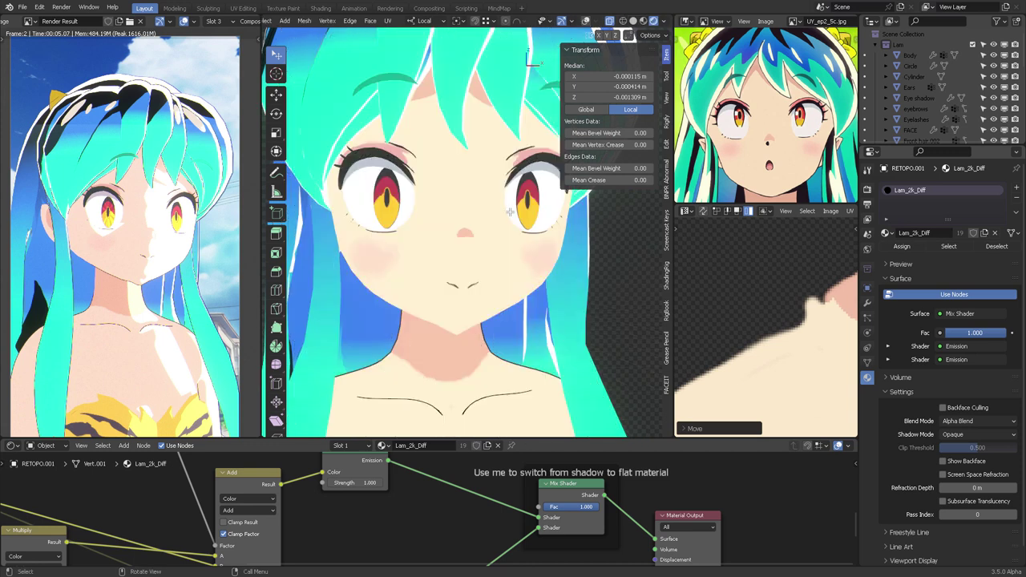
{"action": "middle_click_drag", "start_coordinate": [510, 211], "coordinate": [504, 246]}
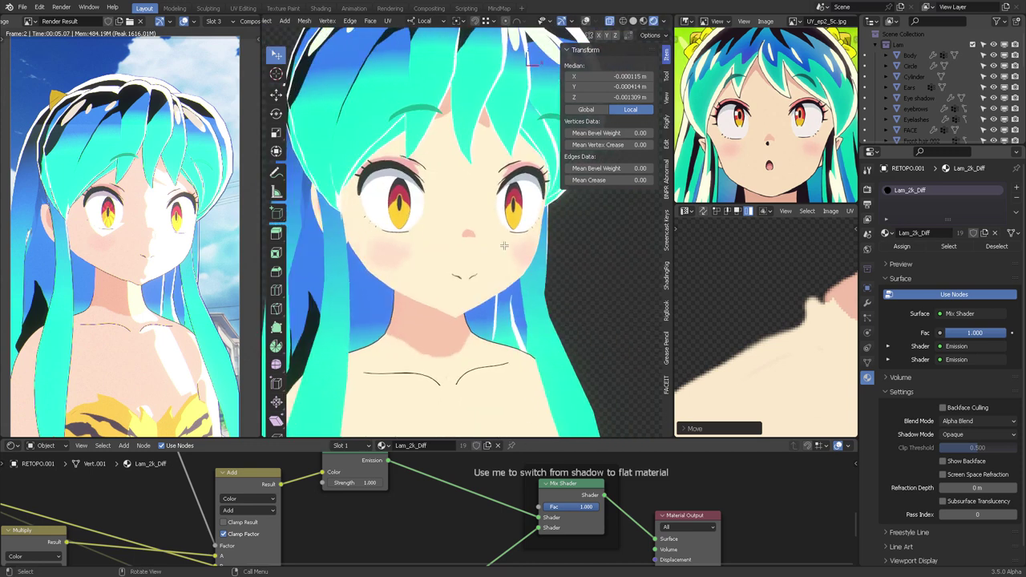
Lower the Mix Shader's factor to 0.408 and hide the 3D viewport's sidebar and toolbar
{"action": "left_click_drag", "start_coordinate": [588, 508], "coordinate": [557, 508]}
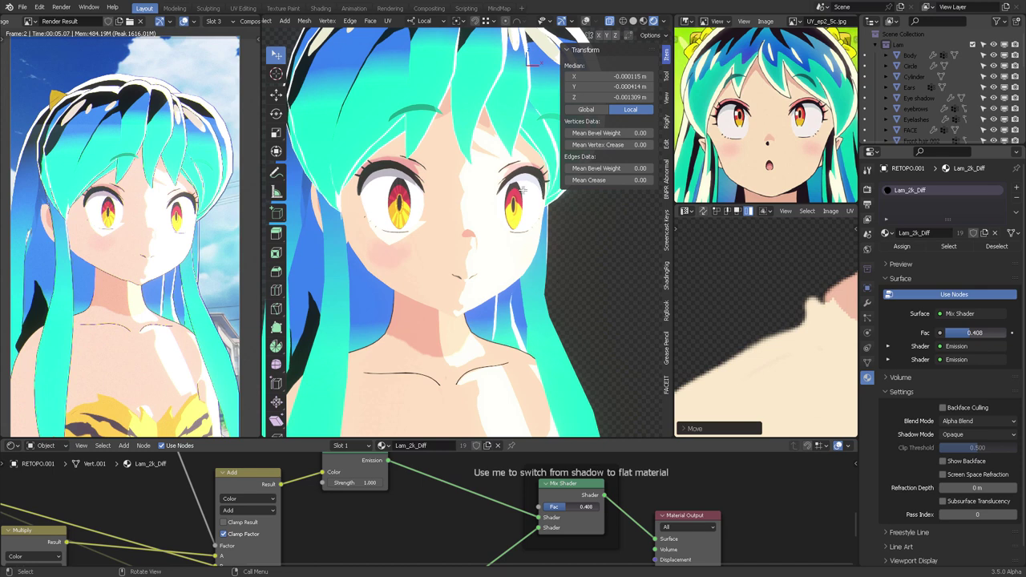
{"action": "key", "text": "n"}
{"action": "key", "text": "t"}
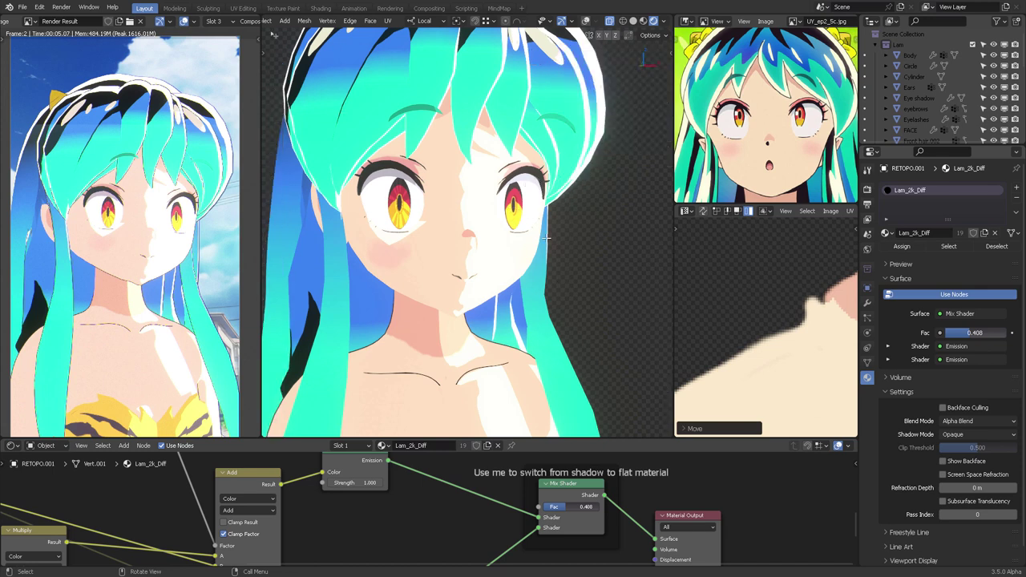
Return the nose object to Object Mode and set the Mix Shader's factor to 0.242
{"action": "middle_click_drag", "start_coordinate": [465, 167], "coordinate": [570, 197]}
{"action": "key", "text": "ctrl+Tab"}
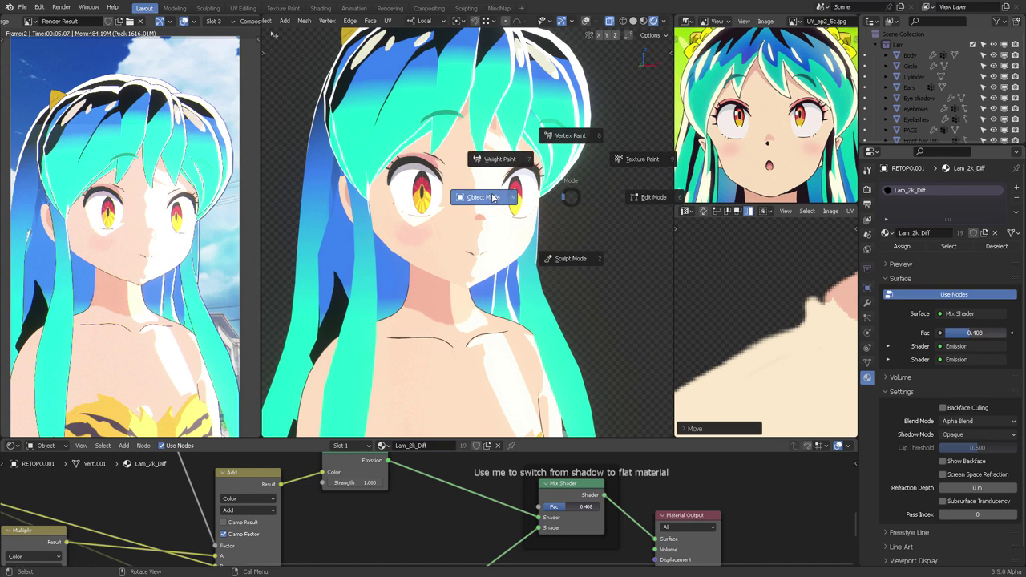
{"action": "left_click", "coordinate": [491, 197]}
{"action": "mouse_move", "coordinate": [570, 507]}
{"action": "left_mouse_down"}
{"action": "mouse_move", "coordinate": [594, 514]}
{"action": "mouse_move", "coordinate": [508, 508]}
{"action": "left_mouse_up"}
{"action": "left_click", "coordinate": [589, 510]}
{"action": "key", "text": "Escape"}
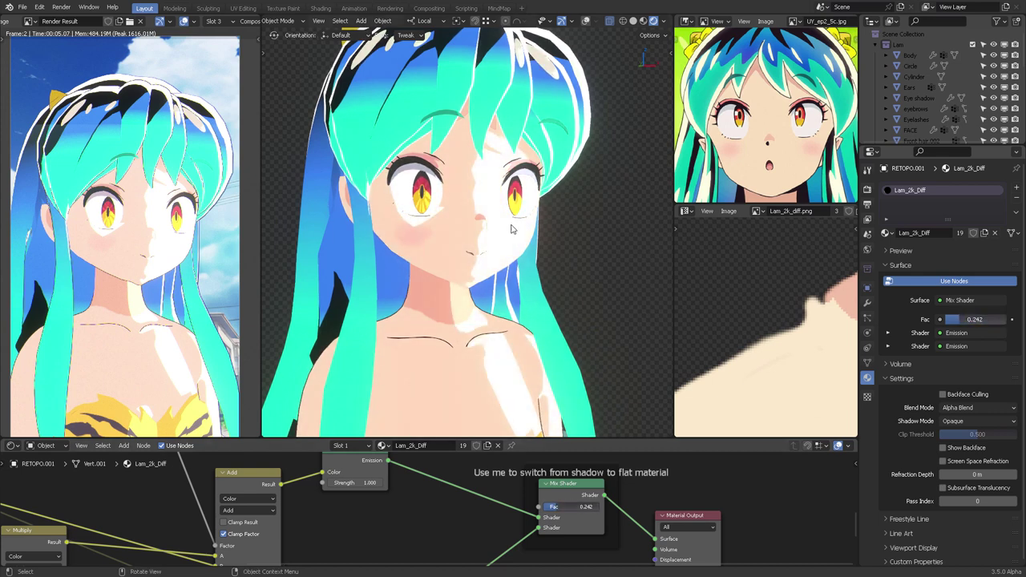
Show the viewport overlays and save the Blender file
{"action": "left_click", "coordinate": [587, 22]}
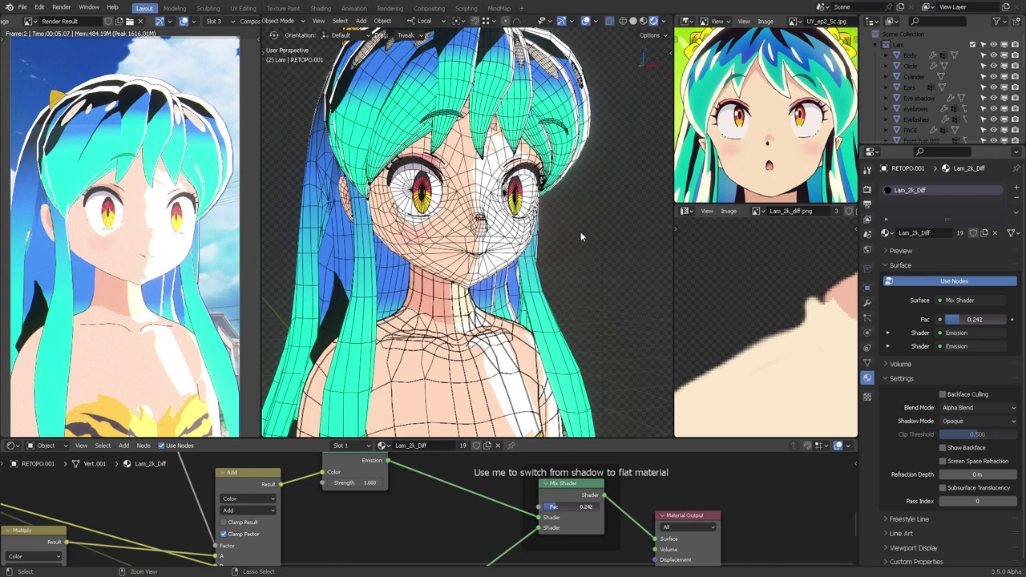
{"action": "key", "text": "ctrl+s"}
Add a Subdivision Surface modifier to the FACE object, collapsing its Solidify modifier
{"action": "left_click", "coordinate": [519, 239]}
{"action": "left_click", "coordinate": [866, 302]}
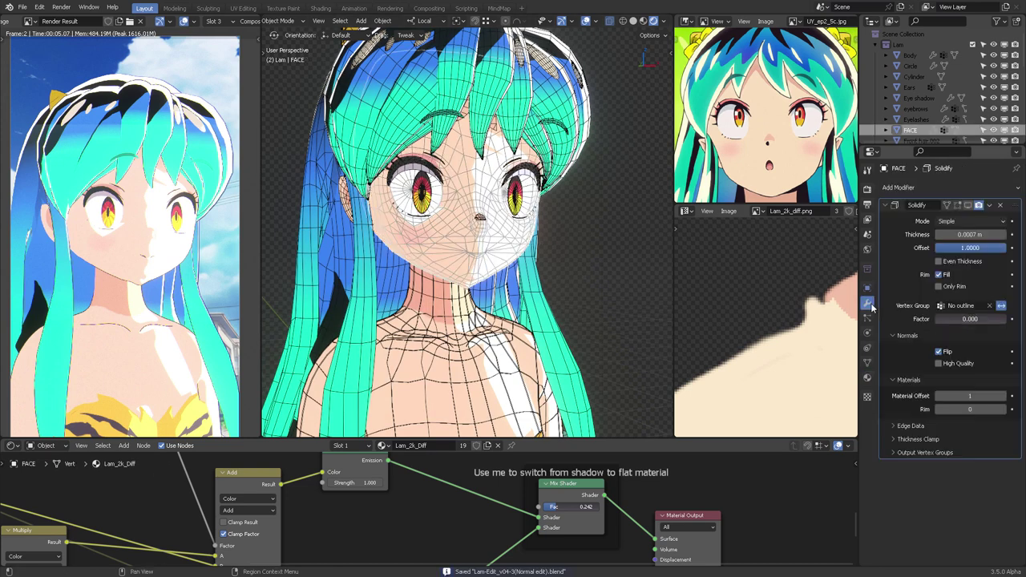
{"action": "left_click", "coordinate": [886, 205]}
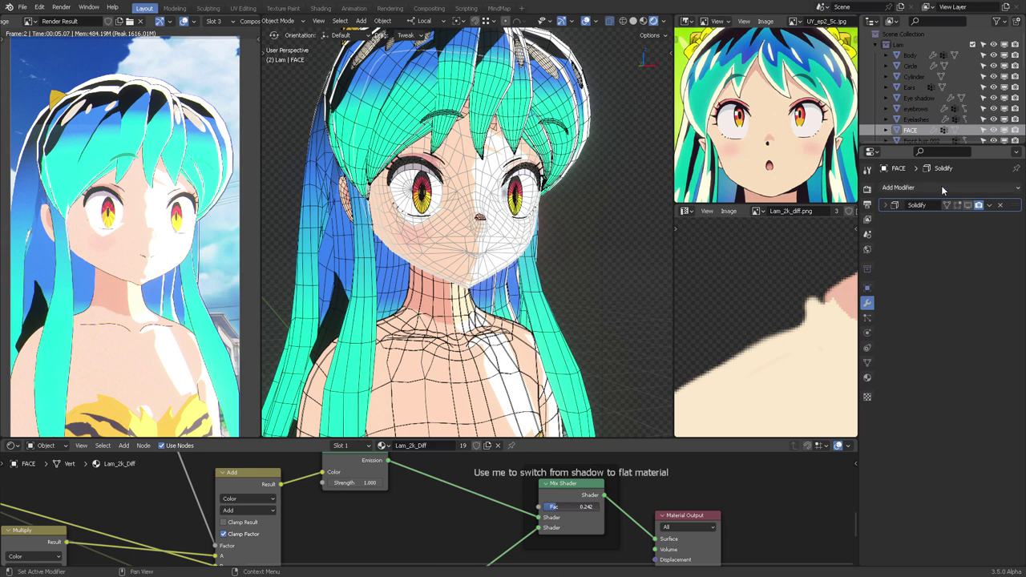
{"action": "left_click", "coordinate": [905, 188]}
{"action": "left_click", "coordinate": [829, 382]}
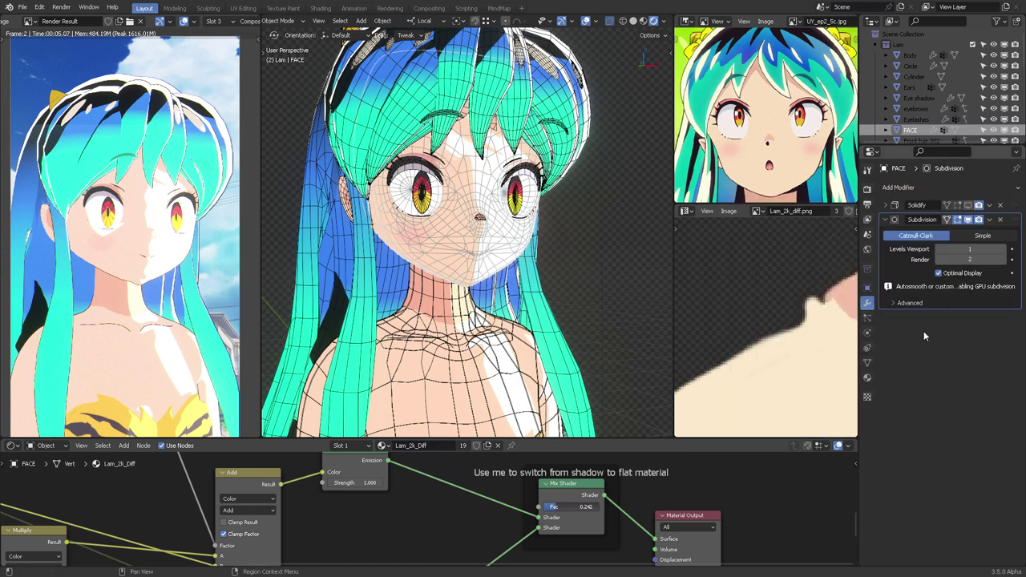
Enable Use Custom Normals on the face's Subdivision modifier, trying it above Solidify before placing it back below
{"action": "left_click_drag", "start_coordinate": [1008, 220], "coordinate": [1008, 203]}
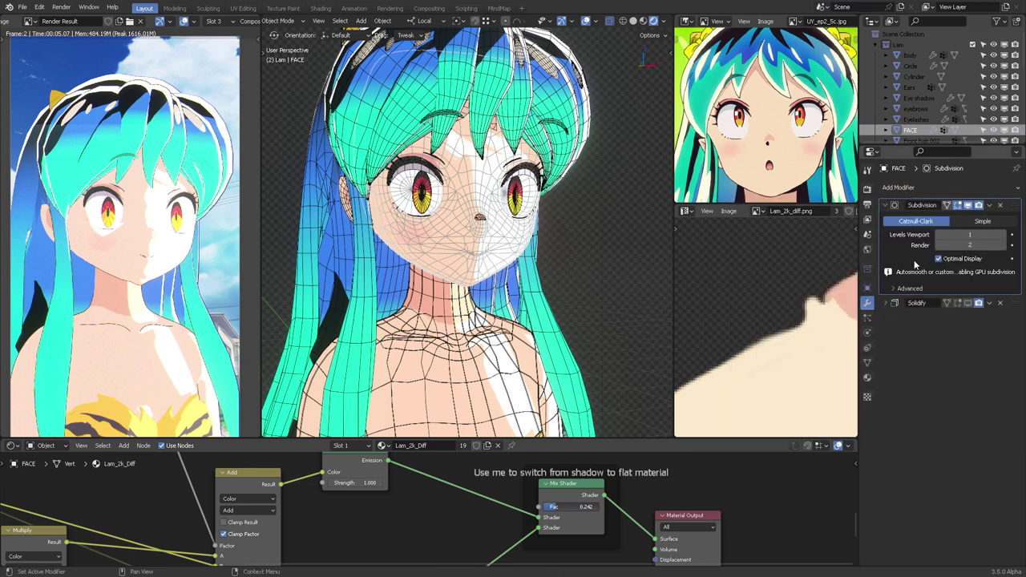
{"action": "left_click", "coordinate": [899, 289]}
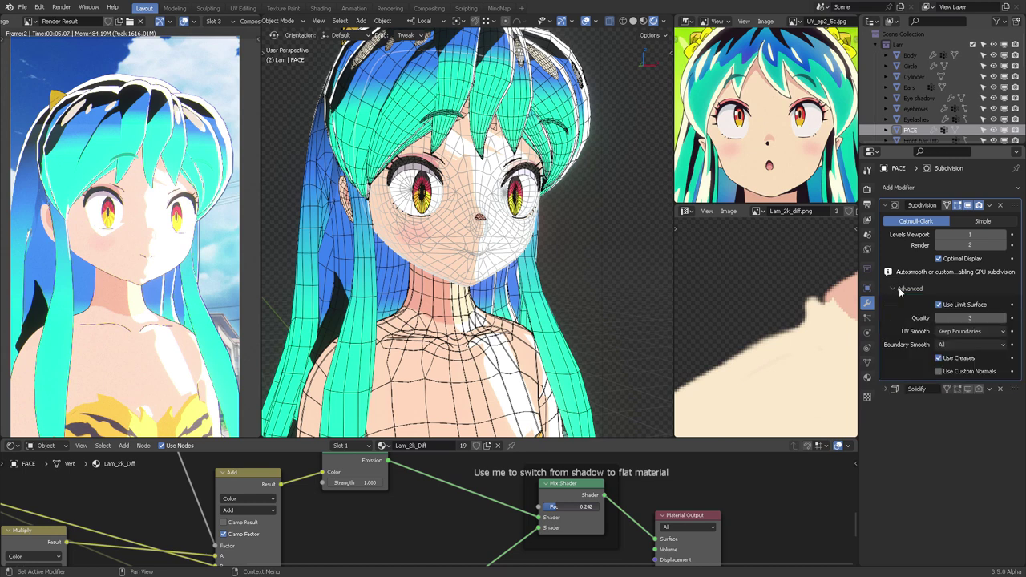
{"action": "left_click", "coordinate": [939, 372]}
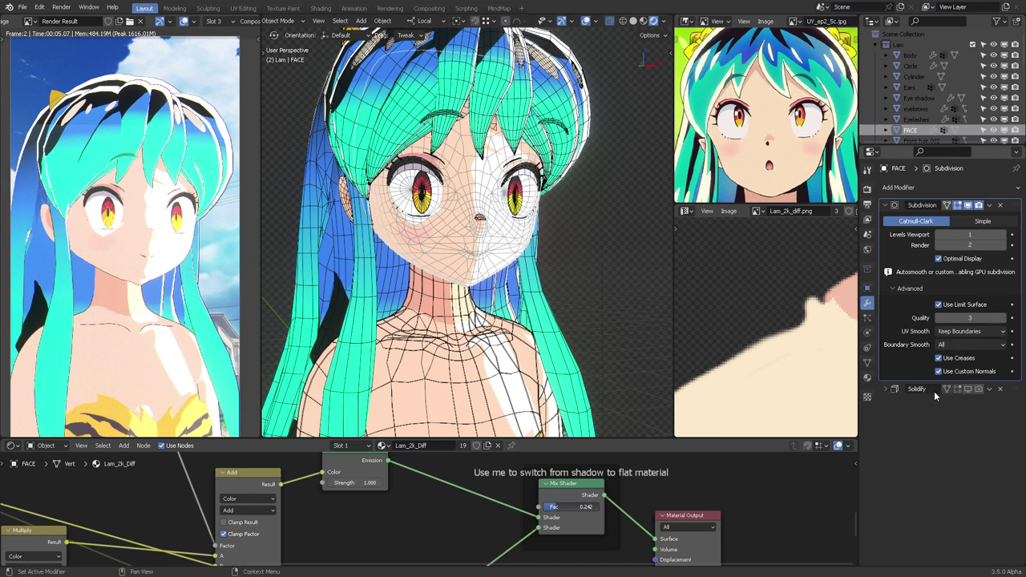
{"action": "left_click_drag", "start_coordinate": [1016, 204], "coordinate": [1002, 429]}
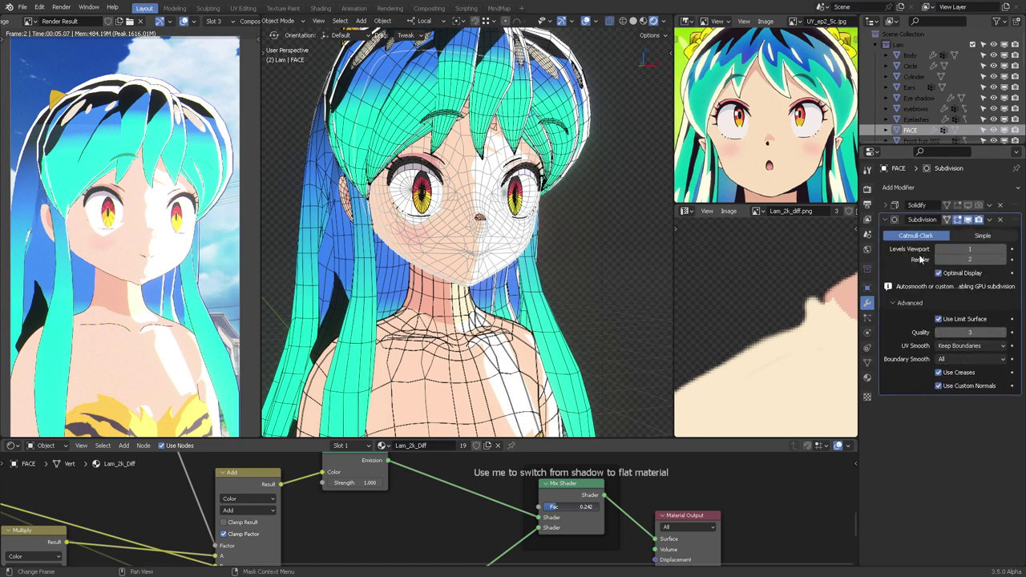
Toggle the Subdivision modifier's viewport display, with the overlays hidden, to compare the face's shading with and without it
{"action": "left_click", "coordinate": [968, 219]}
{"action": "left_click", "coordinate": [967, 222]}
{"action": "left_click", "coordinate": [968, 222]}
{"action": "left_click", "coordinate": [968, 221]}
{"action": "left_click", "coordinate": [586, 22]}
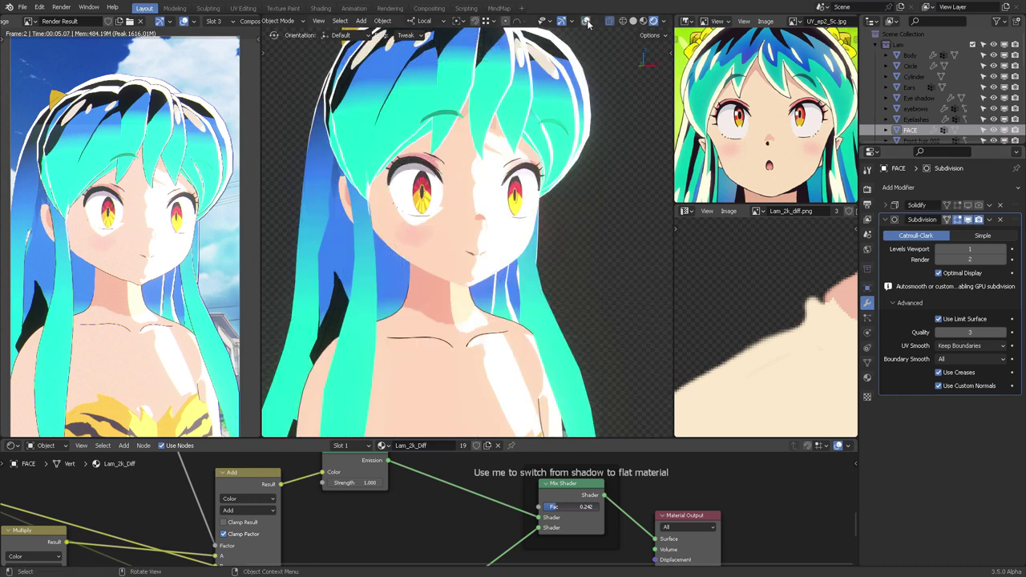
{"action": "left_click", "coordinate": [966, 221]}
{"action": "left_click", "coordinate": [967, 222]}
{"action": "left_click", "coordinate": [966, 221]}
{"action": "left_click", "coordinate": [966, 221]}
Enable the face's Solidify modifier in the viewport and raise the Mix Shader's factor to about 0.87
{"action": "left_click", "coordinate": [969, 205]}
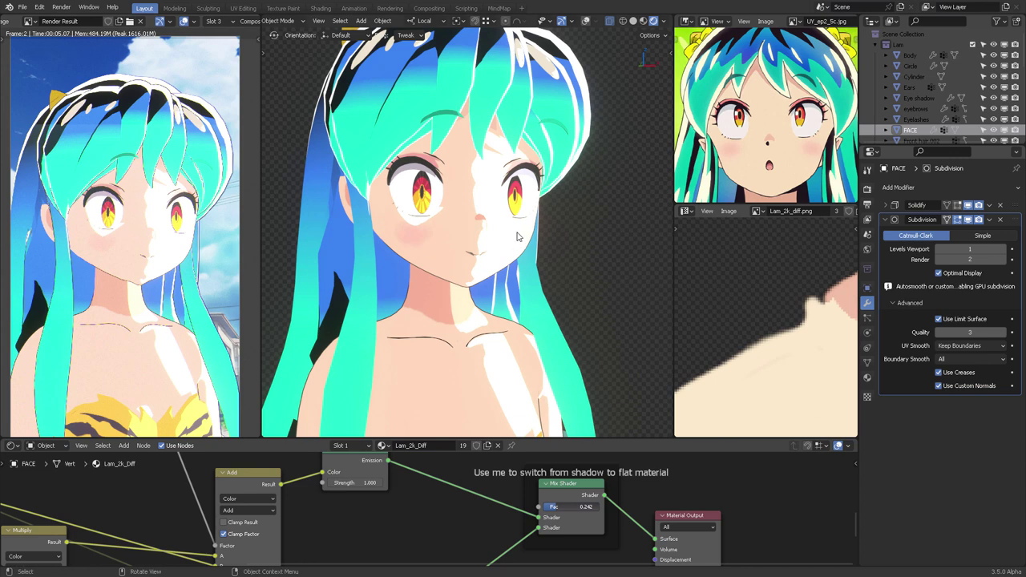
{"action": "left_click_drag", "start_coordinate": [564, 503], "coordinate": [604, 504]}
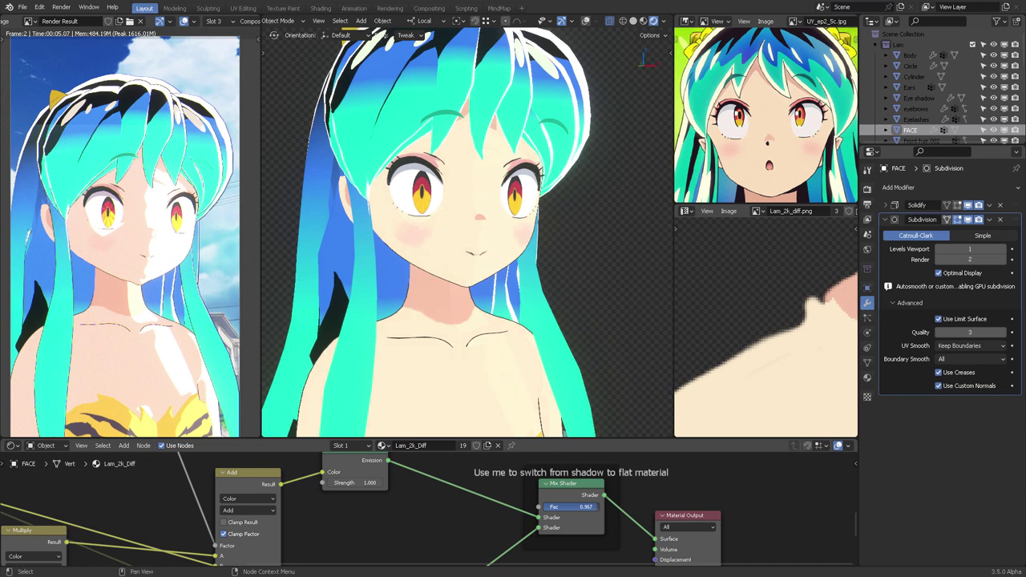
Show the overlays, select the Sun light, and rotate it freely to X -28.8°, Y 78.3°, Z -106°
{"action": "left_click", "coordinate": [585, 21]}
{"action": "scroll", "coordinate": [561, 163], "scroll_direction": "down", "scroll_amount": 3}
{"action": "left_click", "coordinate": [530, 67]}
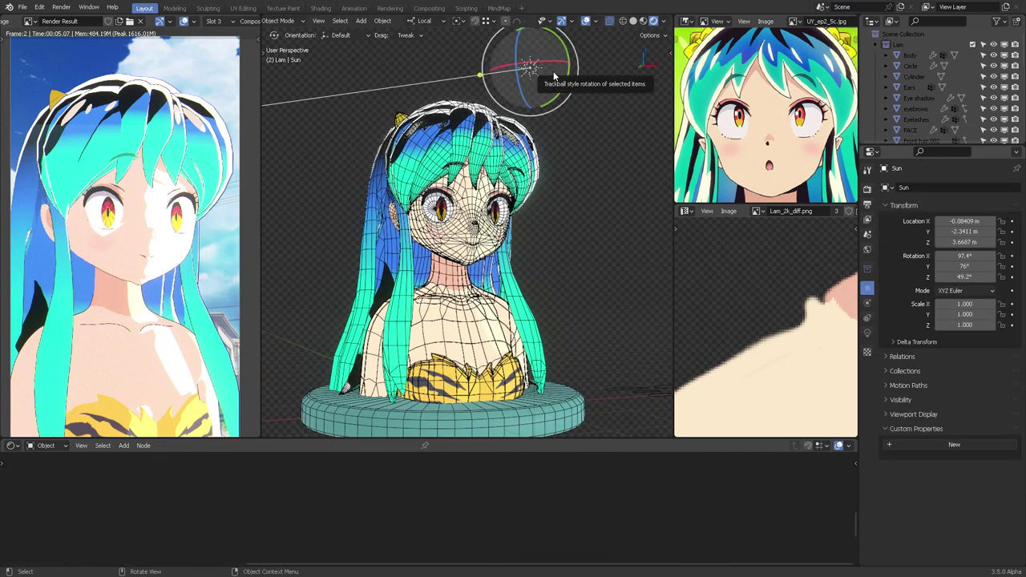
{"action": "left_click_drag", "start_coordinate": [553, 75], "coordinate": [573, 30]}
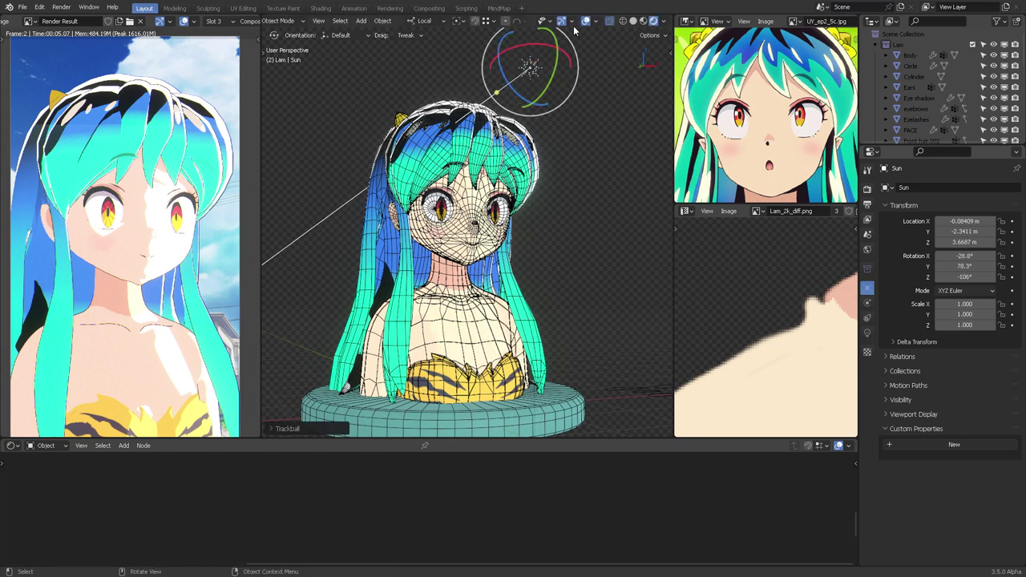
Hide the overlays, examine the sun's shading on the face up close, and select the FACE object
{"action": "left_click", "coordinate": [586, 22]}
{"action": "scroll", "coordinate": [569, 202], "scroll_direction": "up", "scroll_amount": 8}
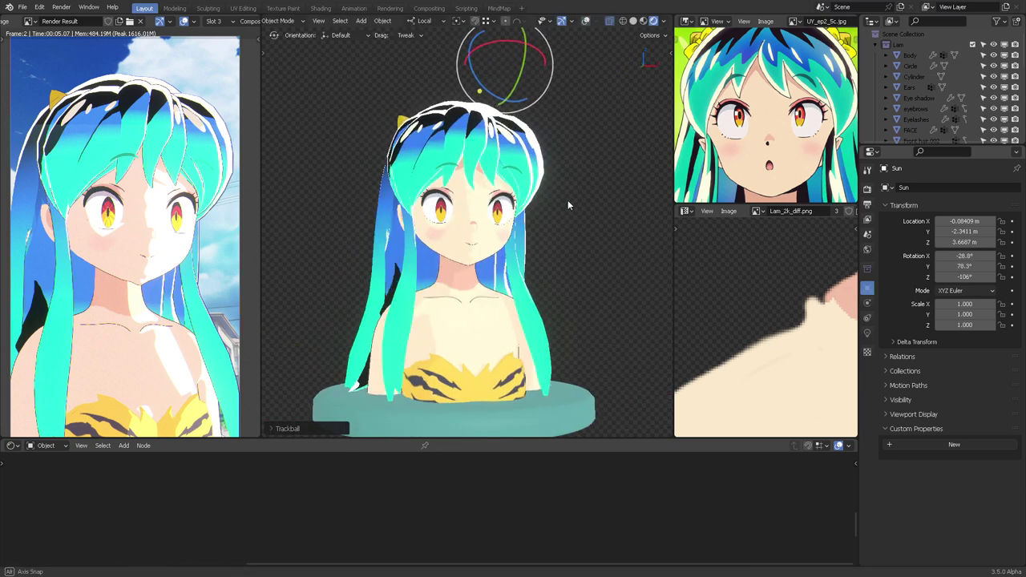
{"action": "middle_click_drag", "start_coordinate": [469, 220], "coordinate": [492, 273]}
{"action": "left_click", "coordinate": [520, 286]}
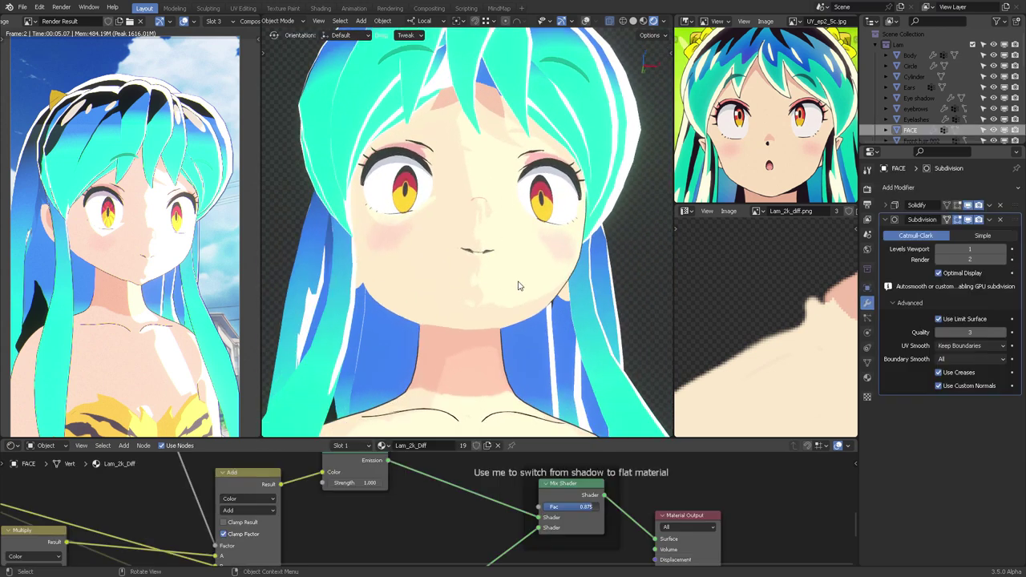
Disable the face's Solidify and Subdivision modifiers in the viewport, enter Edit Mode on FACE, and show its mesh overlays
{"action": "left_click_drag", "start_coordinate": [959, 220], "coordinate": [979, 205]}
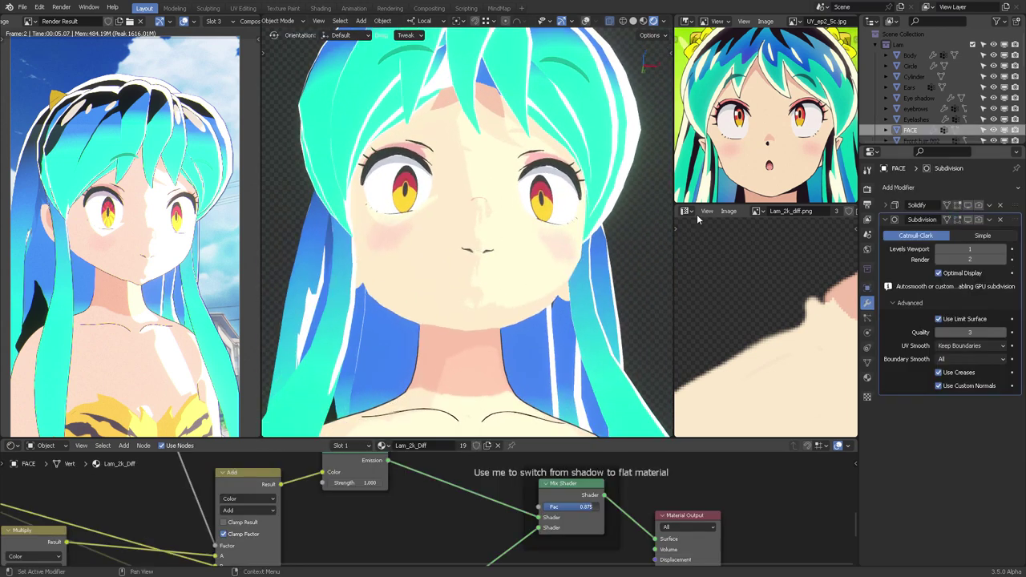
{"action": "key", "text": "ctrl+Tab"}
{"action": "left_click", "coordinate": [579, 233]}
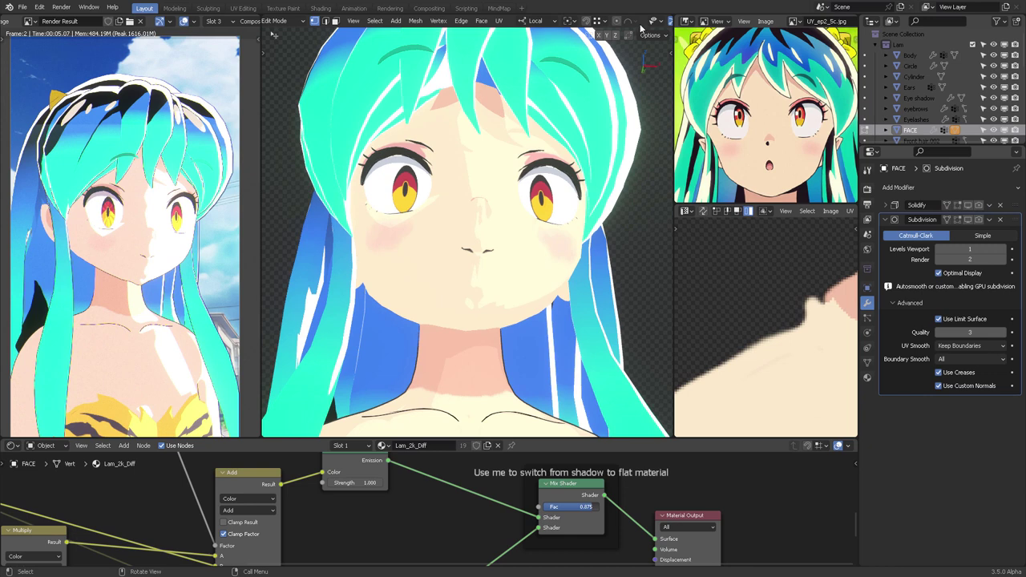
{"action": "scroll", "coordinate": [640, 24], "scroll_direction": "down", "scroll_amount": 4}
{"action": "left_click", "coordinate": [611, 21]}
{"action": "middle_click_drag", "start_coordinate": [517, 182], "coordinate": [480, 205]}
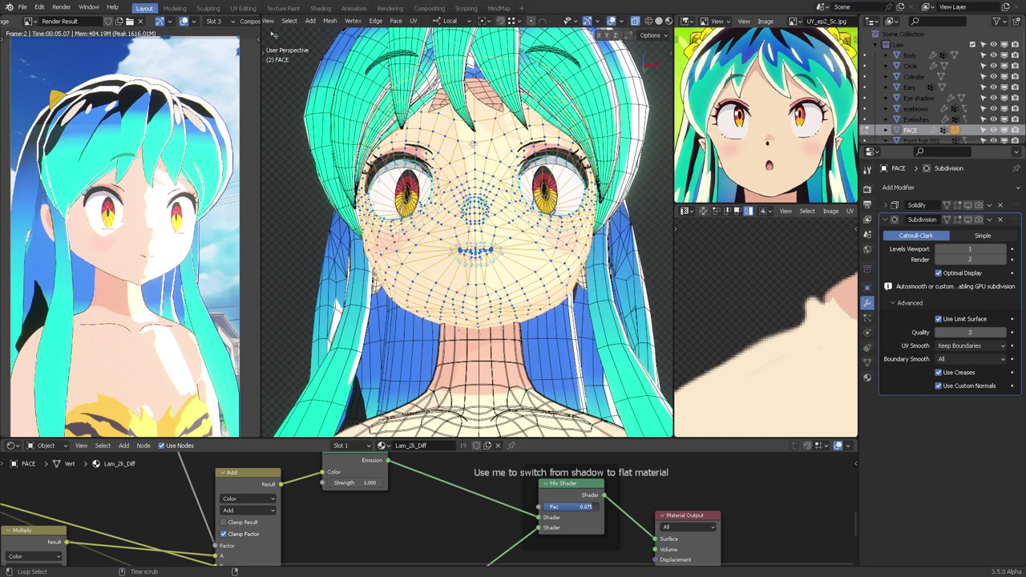
Select the entire face mesh, average its normals by Custom Normal, and reset its normal vectors
{"action": "key", "text": "a"}
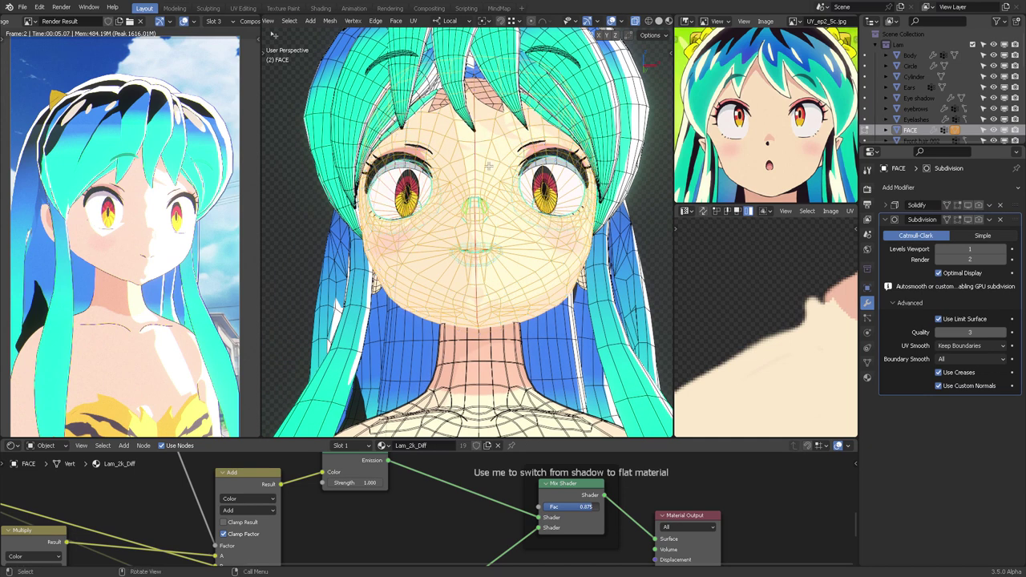
{"action": "key", "text": "alt+n"}
{"action": "mouse_move", "coordinate": [488, 166]}
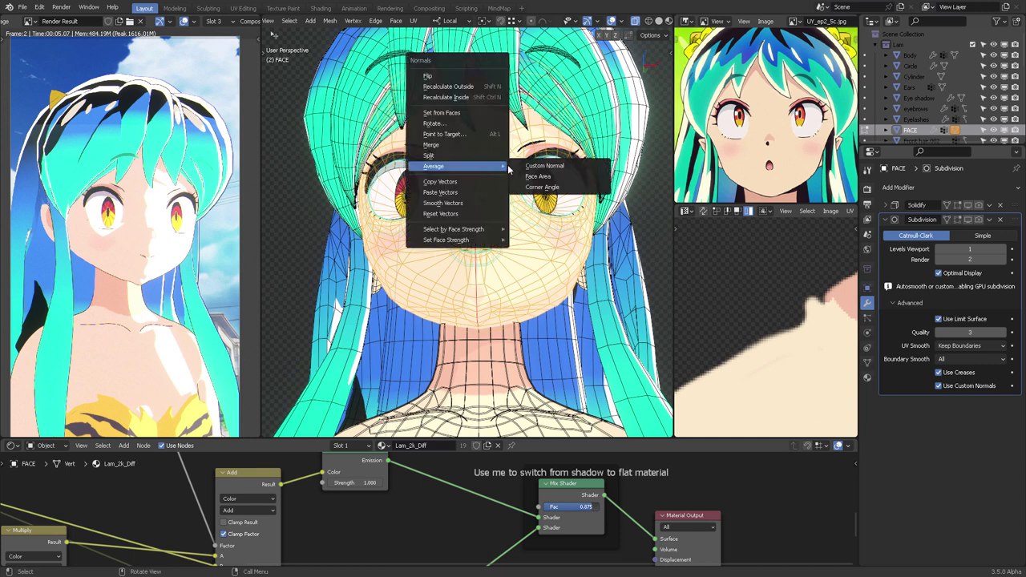
{"action": "left_click", "coordinate": [547, 167]}
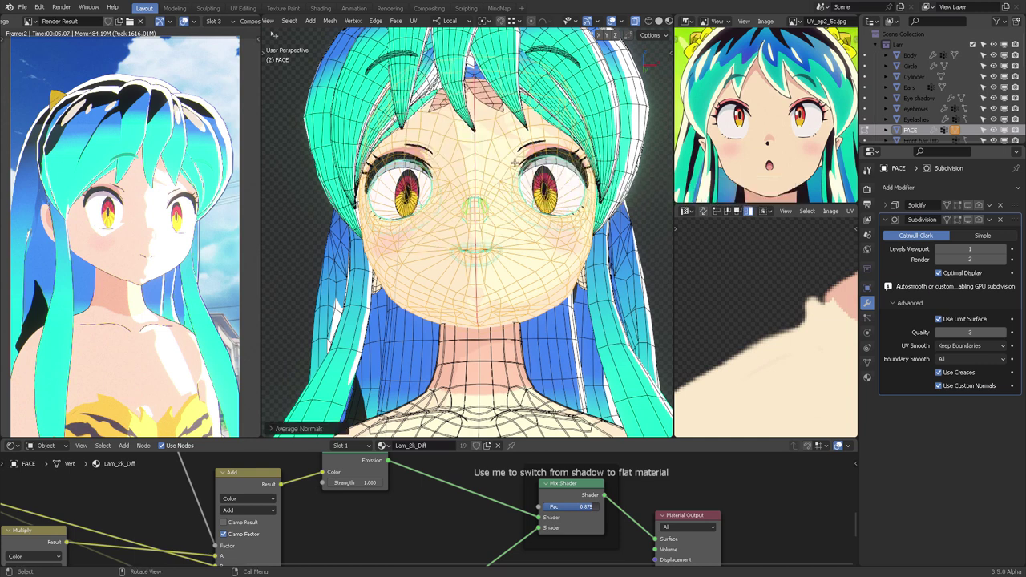
{"action": "key", "text": "alt+n"}
{"action": "left_click", "coordinate": [495, 216]}
Return FACE to Object Mode and re-enable its Solidify and Subdivision modifiers in the viewport and render
{"action": "key", "text": "ctrl+Tab"}
{"action": "left_click", "coordinate": [475, 184]}
{"action": "middle_click_drag", "start_coordinate": [490, 194], "coordinate": [545, 226]}
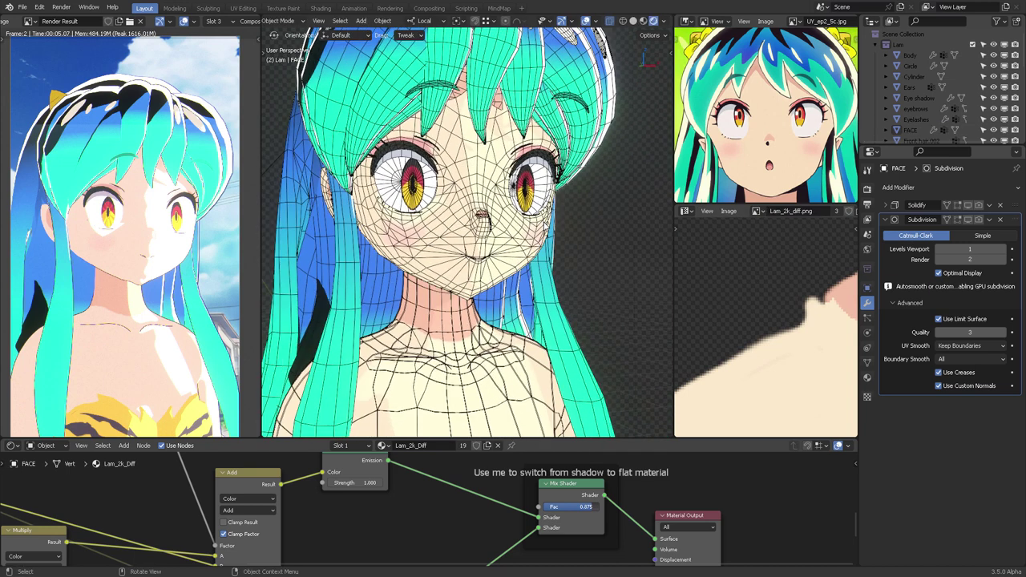
{"action": "left_click", "coordinate": [967, 206]}
{"action": "left_click", "coordinate": [967, 220]}
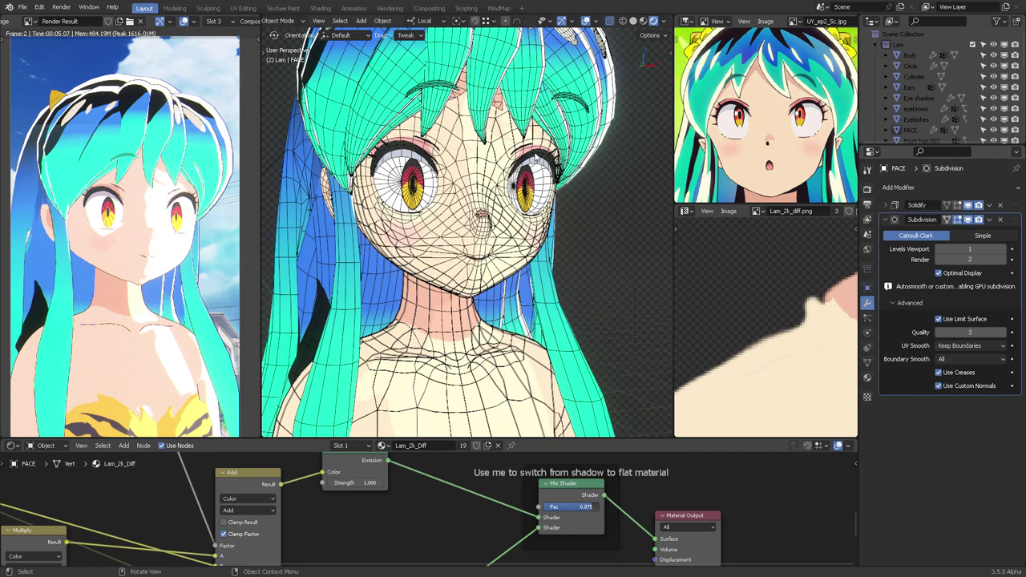
Hide the overlays and examine the face's shading up close and from several angles, briefly checking it against the wireframe
{"action": "left_click", "coordinate": [585, 21]}
{"action": "middle_click_drag", "start_coordinate": [553, 112], "coordinate": [583, 122]}
{"action": "scroll", "coordinate": [486, 210], "scroll_direction": "up", "scroll_amount": 4}
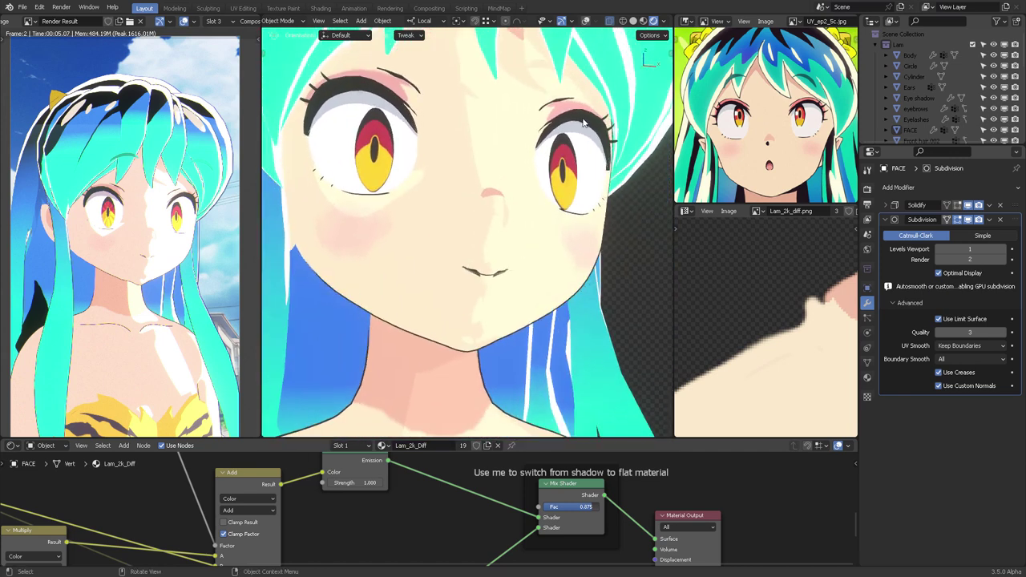
{"action": "left_click", "coordinate": [586, 21]}
{"action": "scroll", "coordinate": [519, 320], "scroll_direction": "up", "scroll_amount": 3}
{"action": "middle_click_drag", "start_coordinate": [518, 359], "coordinate": [560, 384]}
{"action": "scroll", "coordinate": [519, 348], "scroll_direction": "down", "scroll_amount": 3}
{"action": "left_click", "coordinate": [587, 21]}
{"action": "scroll", "coordinate": [513, 256], "scroll_direction": "down", "scroll_amount": 5}
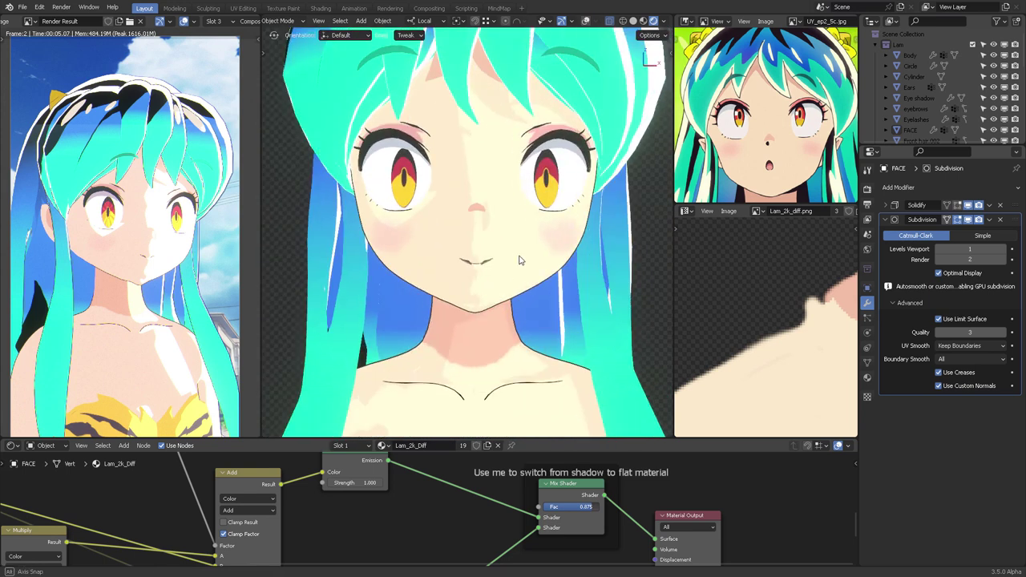
{"action": "middle_click_drag", "start_coordinate": [513, 256], "coordinate": [540, 214]}
Set the Mix Shader's factor to 1.000 for the flat look and render the current frame
{"action": "mouse_move", "coordinate": [584, 508]}
{"action": "left_mouse_down"}
{"action": "mouse_move", "coordinate": [570, 507]}
{"action": "mouse_move", "coordinate": [596, 507]}
{"action": "left_mouse_up"}
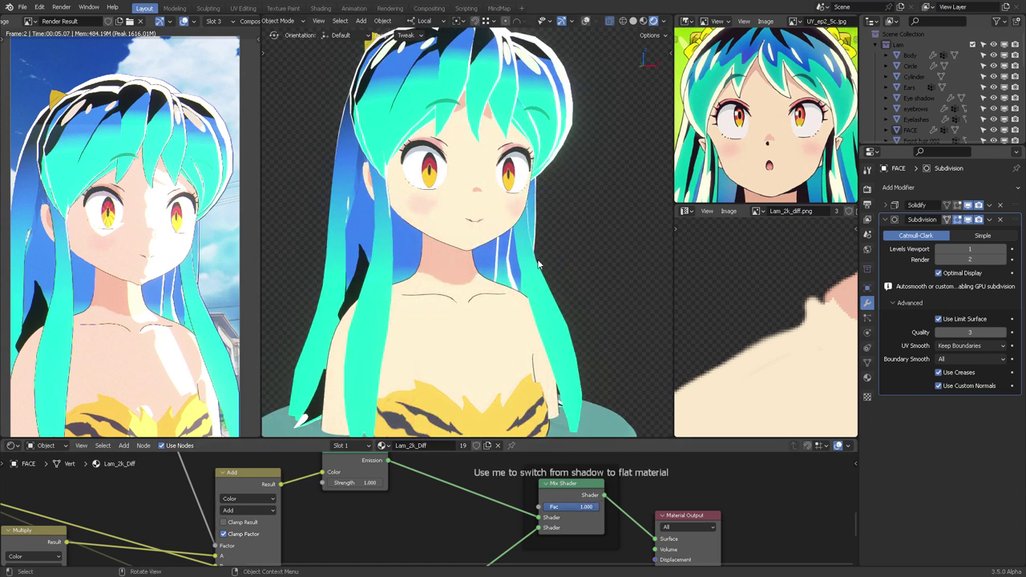
{"action": "middle_click_drag", "start_coordinate": [521, 207], "coordinate": [551, 238]}
{"action": "key", "text": "F12"}
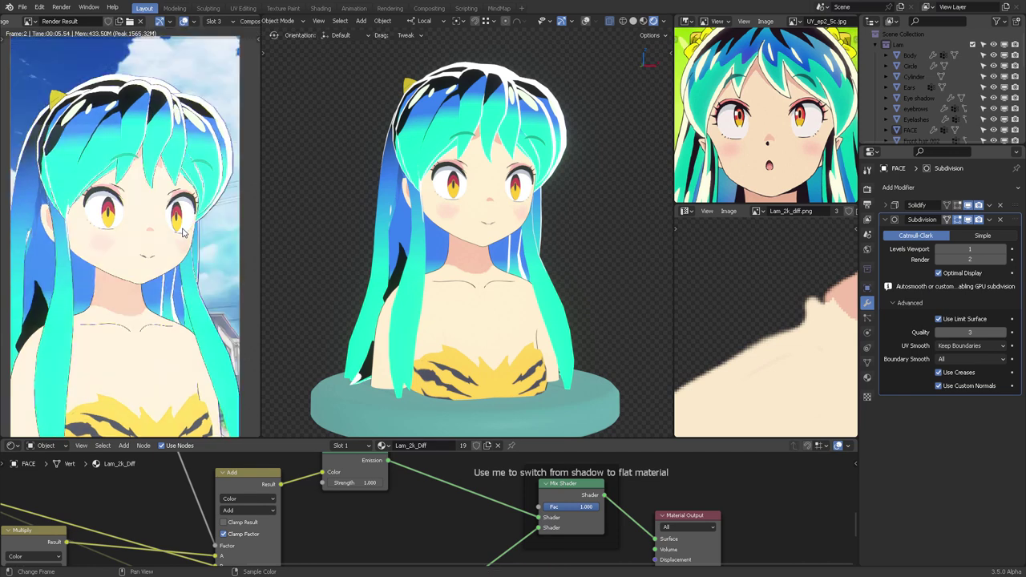
Widen the render result area, frame the character in it, and save the blend file
{"action": "scroll", "coordinate": [208, 233], "scroll_direction": "down", "scroll_amount": 2}
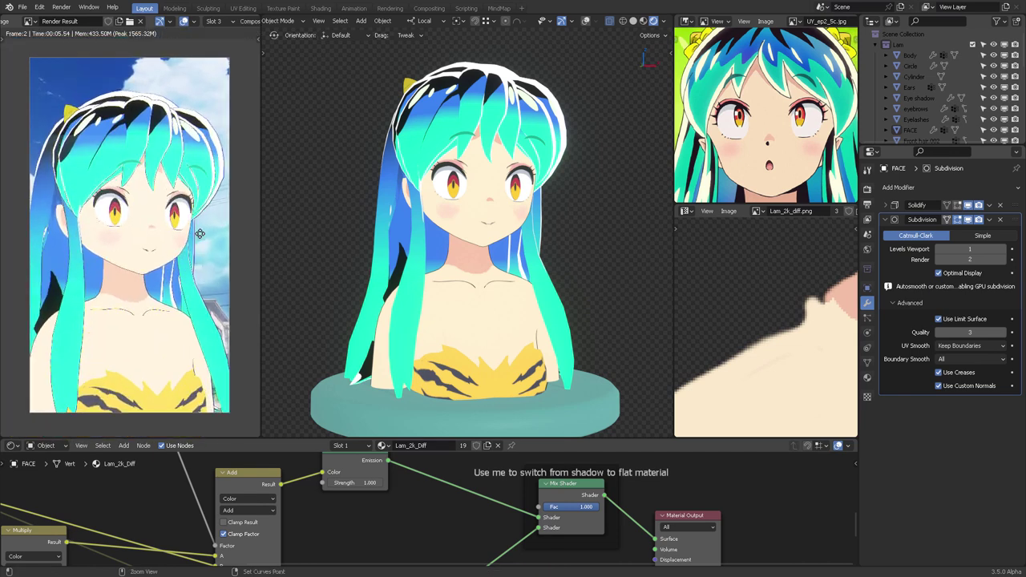
{"action": "left_click_drag", "start_coordinate": [261, 170], "coordinate": [454, 173]}
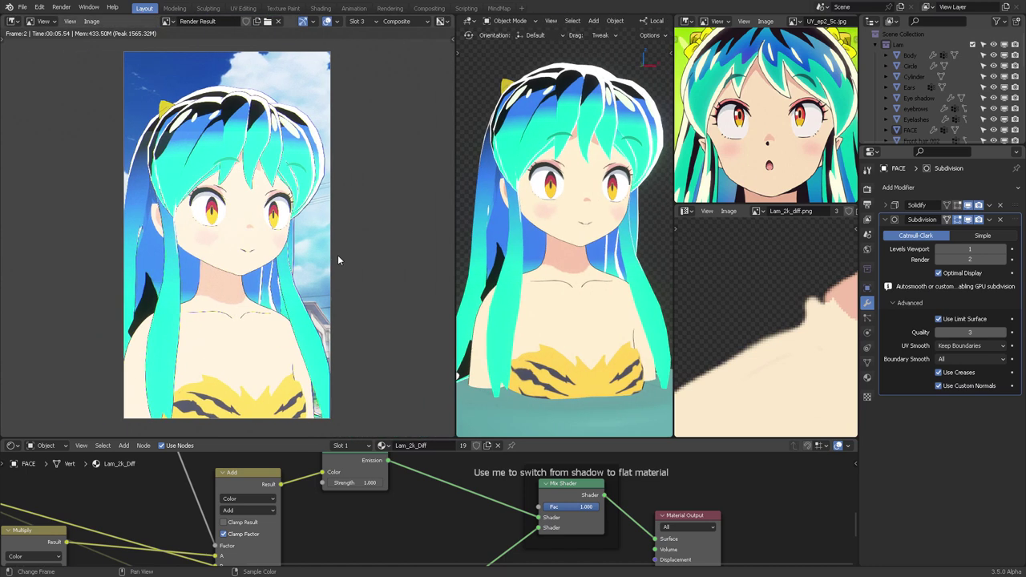
{"action": "scroll", "coordinate": [343, 240], "scroll_direction": "up", "scroll_amount": 1}
{"action": "key", "text": "ctrl+s"}
{"action": "middle_click_drag", "start_coordinate": [343, 240], "coordinate": [300, 238]}
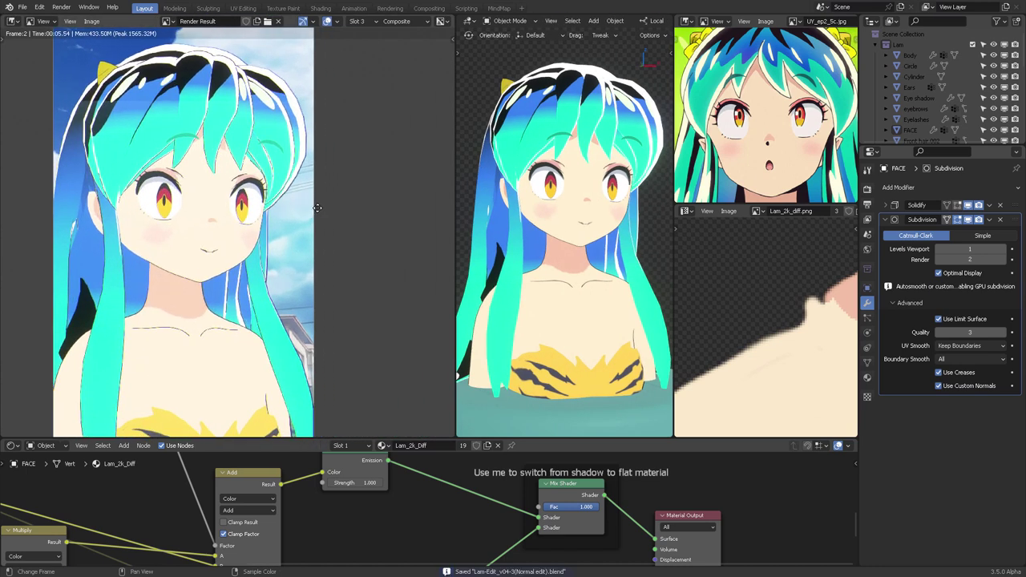
Compare the renders stored in slots 1, 2 and 3 by switching back and forth between them
{"action": "left_click", "coordinate": [356, 22]}
{"action": "left_click", "coordinate": [362, 40]}
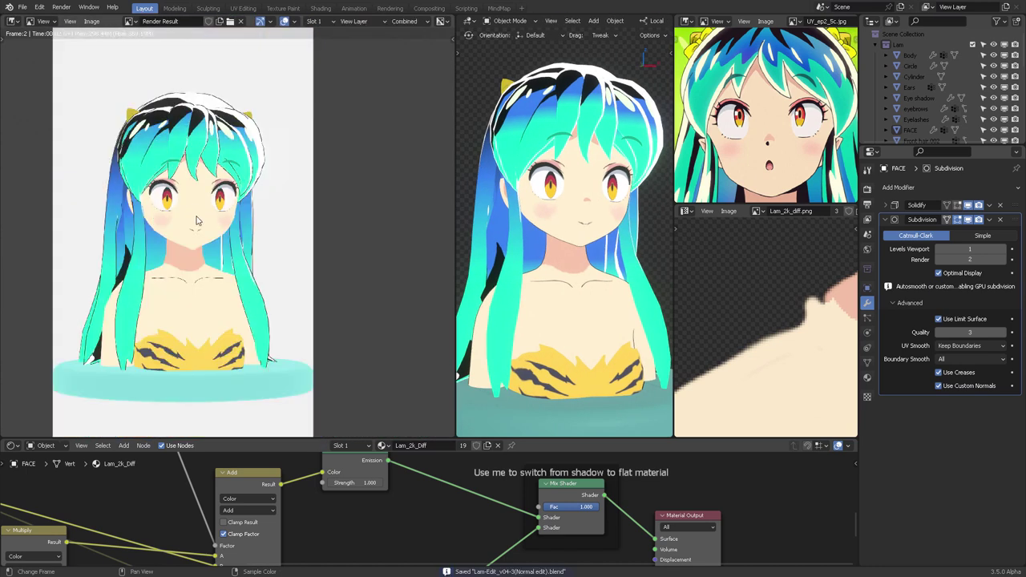
{"action": "left_click", "coordinate": [313, 21]}
{"action": "left_click", "coordinate": [319, 49]}
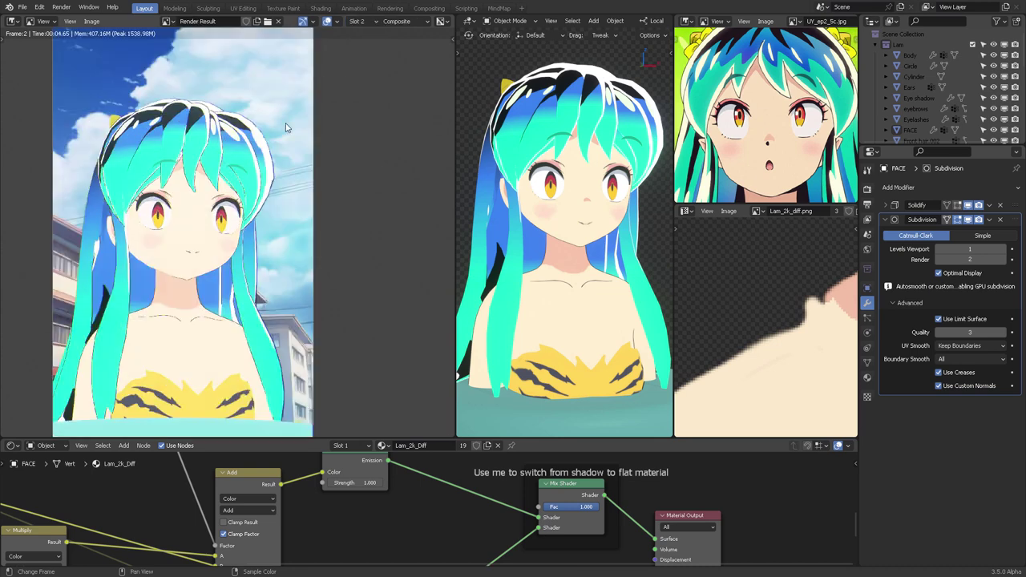
{"action": "key", "text": "j"}
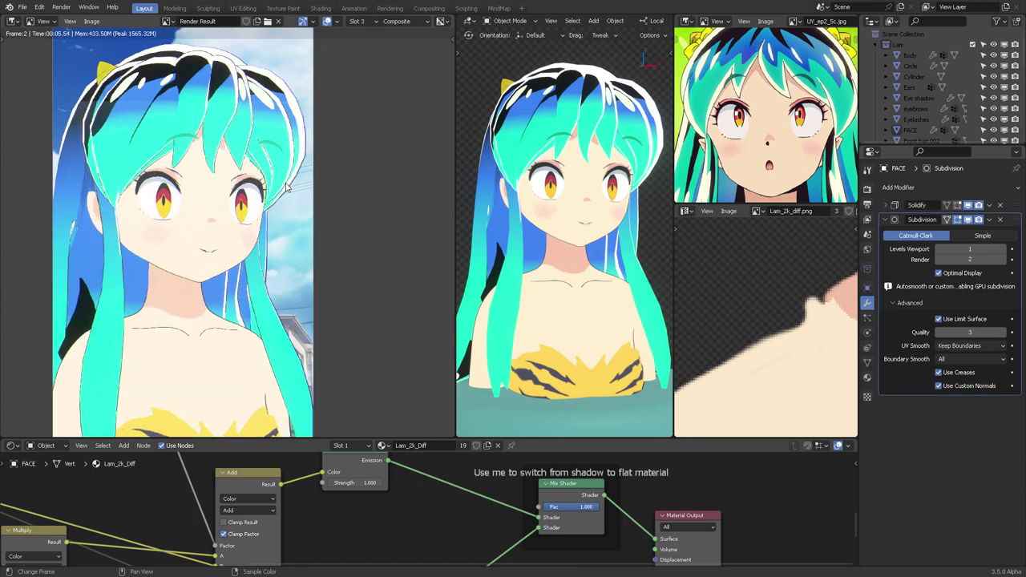
{"action": "key", "text": "j"}
{"action": "key", "text": "j"}
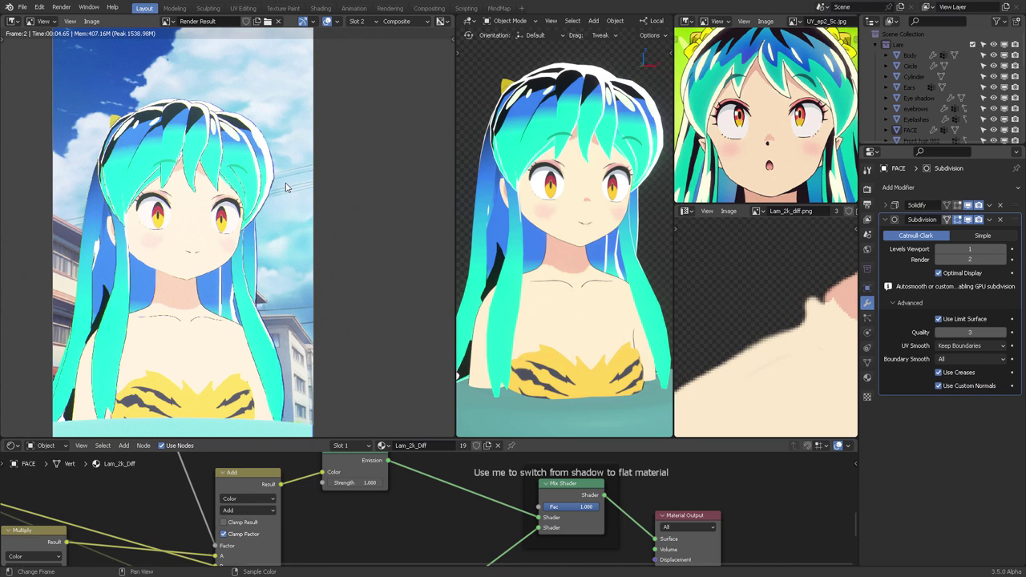
{"action": "key", "text": "j"}
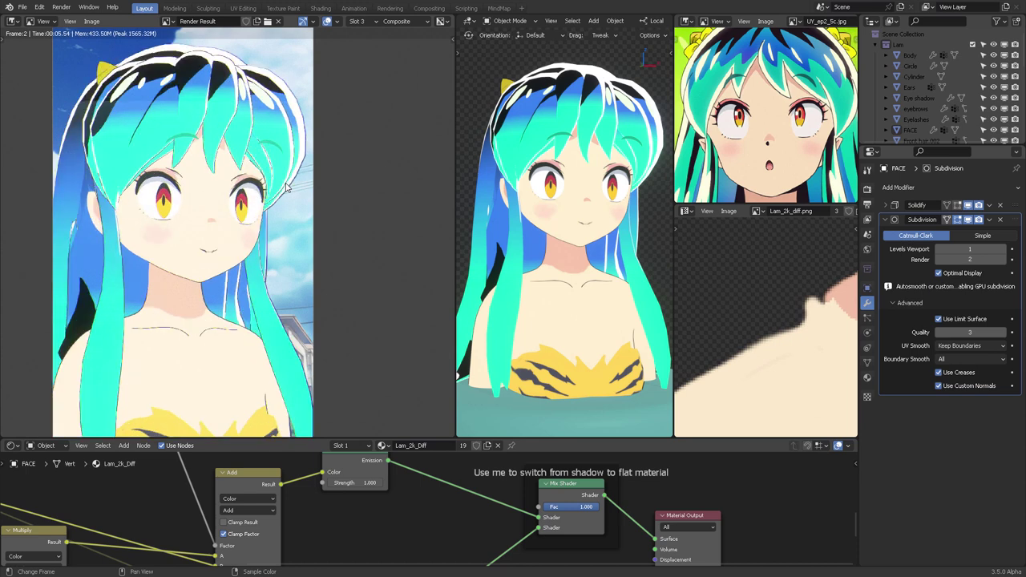
{"action": "key", "text": "j"}
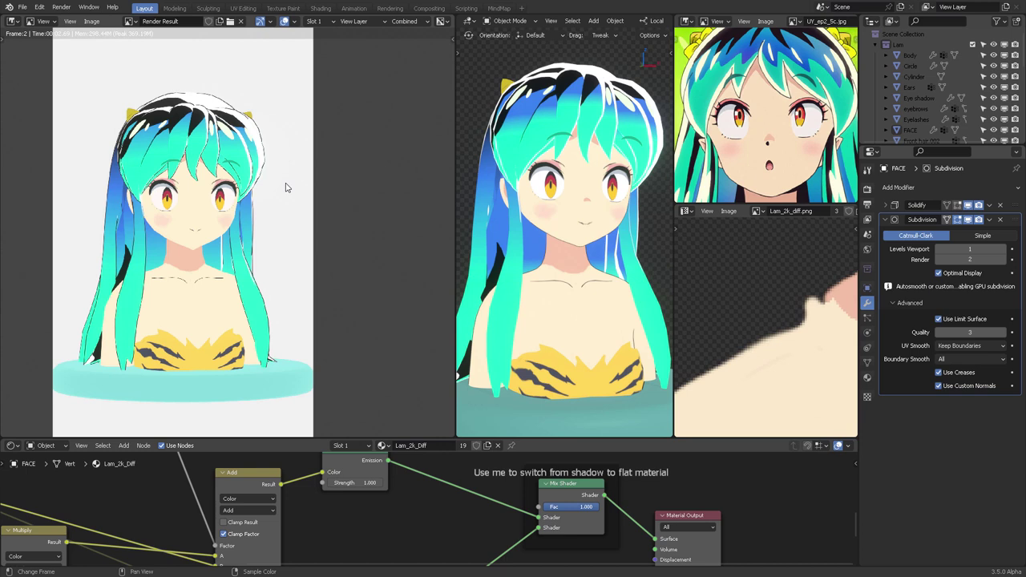
{"action": "key", "text": "j"}
{"action": "key", "text": "j"}
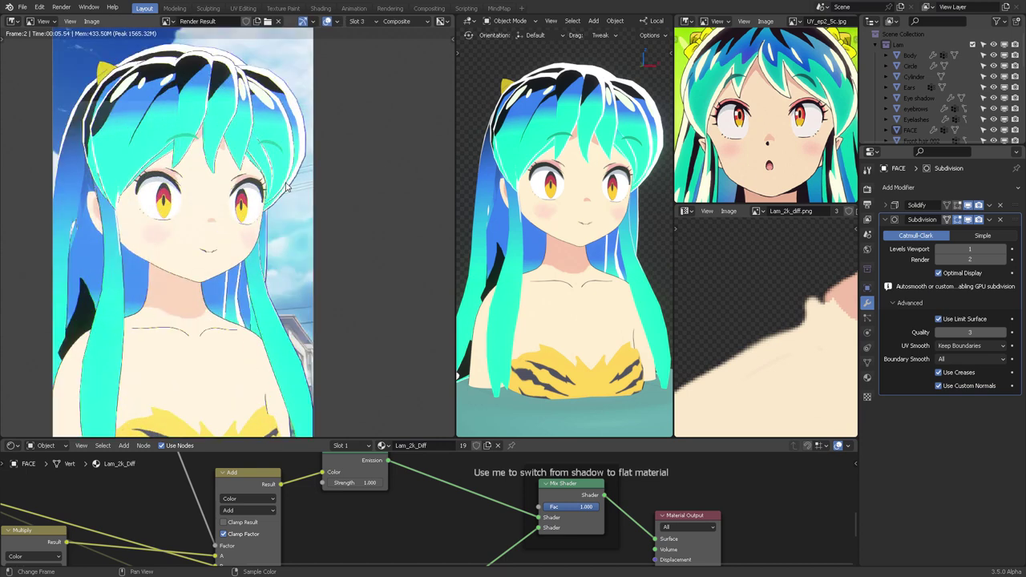
Narrow the render area again and load the reference image FisIYgRVsAAZvno.jpg in place of Lam_2k_diff.png, zoomed out to show the character
{"action": "left_click_drag", "start_coordinate": [455, 112], "coordinate": [298, 108]}
{"action": "scroll", "coordinate": [219, 194], "scroll_direction": "down", "scroll_amount": 2}
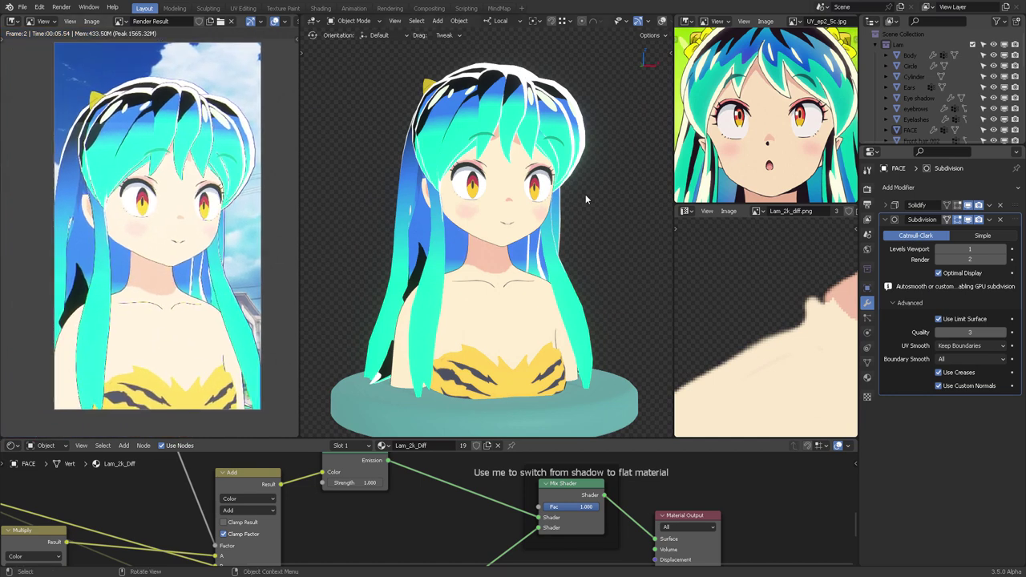
{"action": "scroll", "coordinate": [745, 265], "scroll_direction": "down", "scroll_amount": 3}
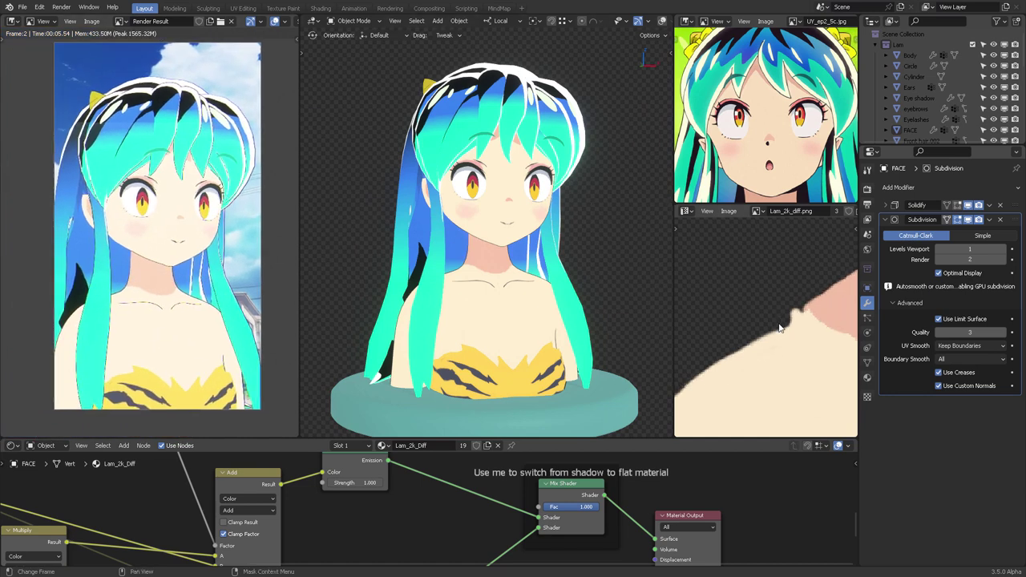
{"action": "left_click", "coordinate": [765, 211]}
{"action": "left_click", "coordinate": [790, 274]}
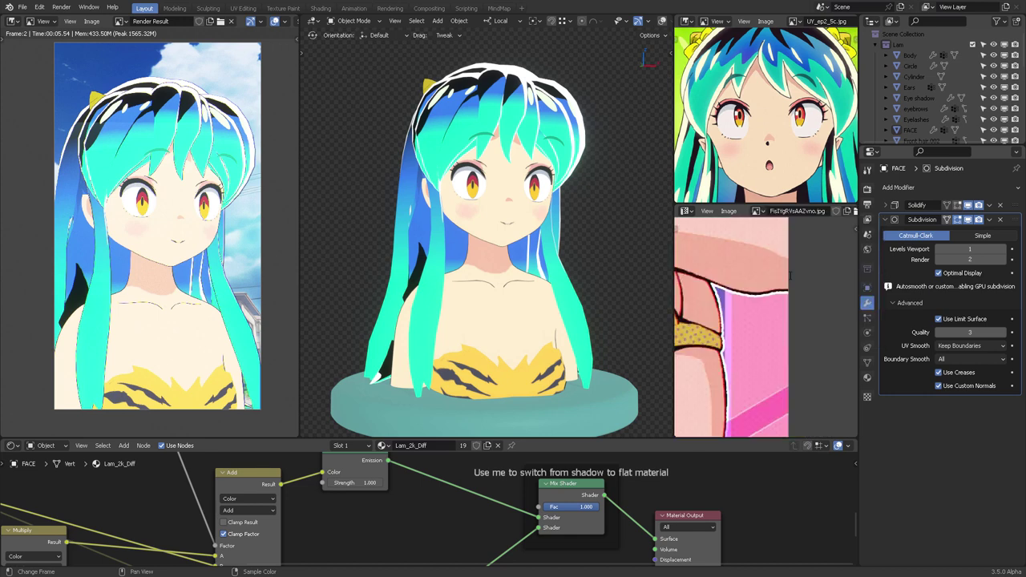
{"action": "scroll", "coordinate": [790, 275], "scroll_direction": "down", "scroll_amount": 5}
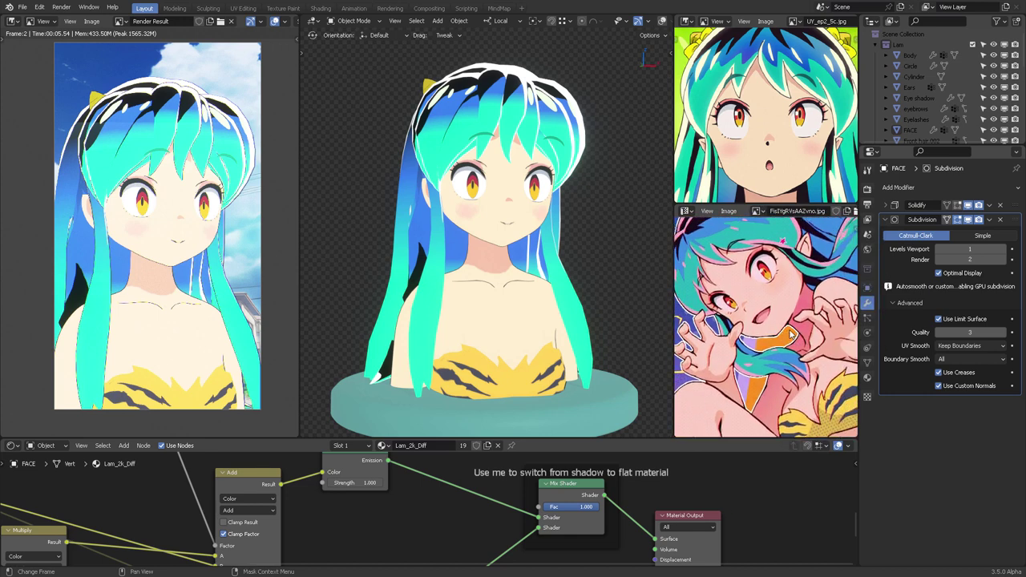
Select the Yellow Top, set its Mirror modifier's merge distance to 0.015 m, and apply the Mirror modifier
{"action": "middle_click_drag", "start_coordinate": [561, 231], "coordinate": [530, 242]}
{"action": "left_click", "coordinate": [512, 371]}
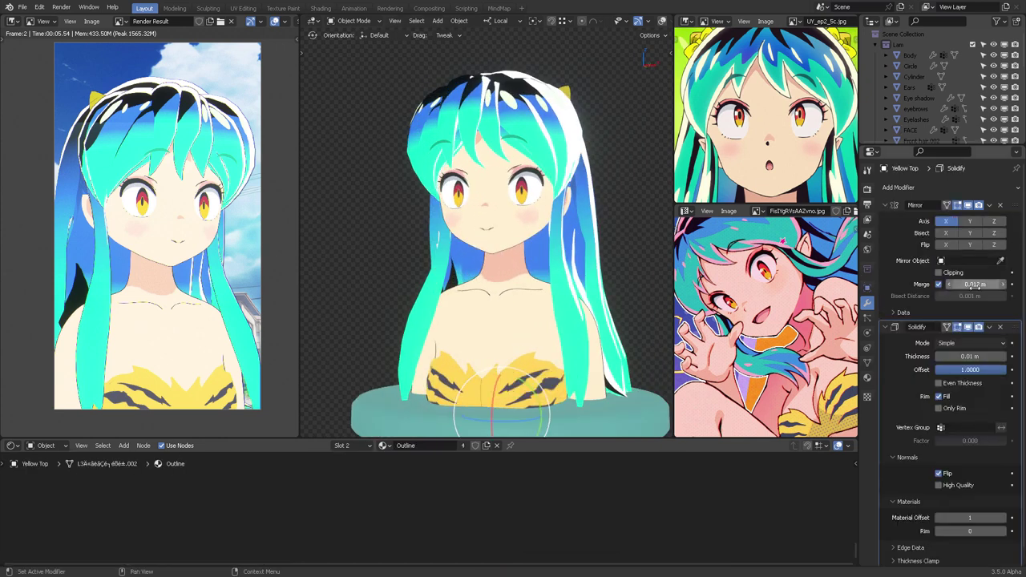
{"action": "left_click_drag", "start_coordinate": [974, 286], "coordinate": [985, 285]}
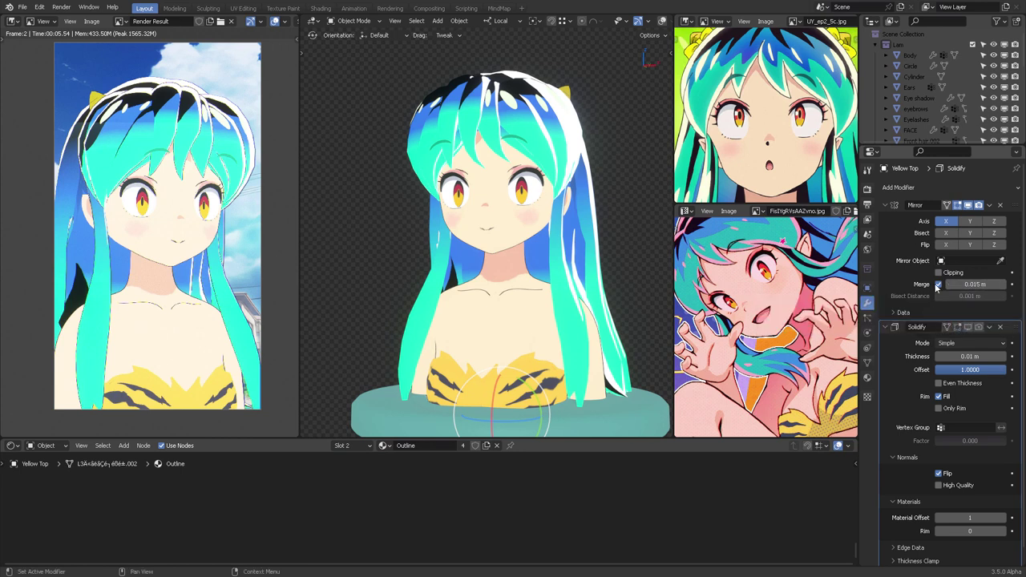
{"action": "key", "text": "ctrl+a"}
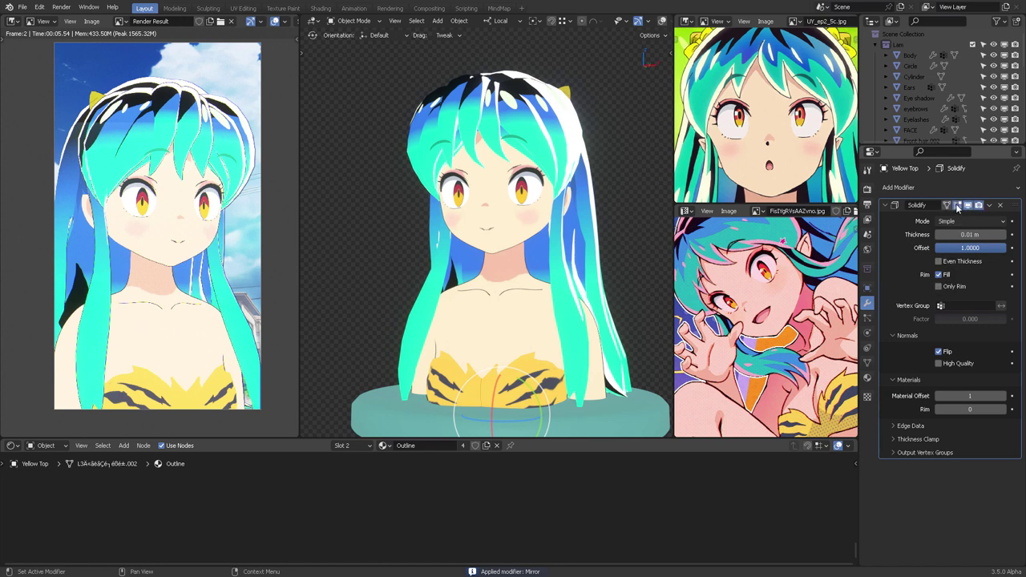
Isolate the Yellow Top, disable its Solidify modifier in the viewport, and display its mesh with overlays in wireframe shading
{"action": "key", "text": "shift+h"}
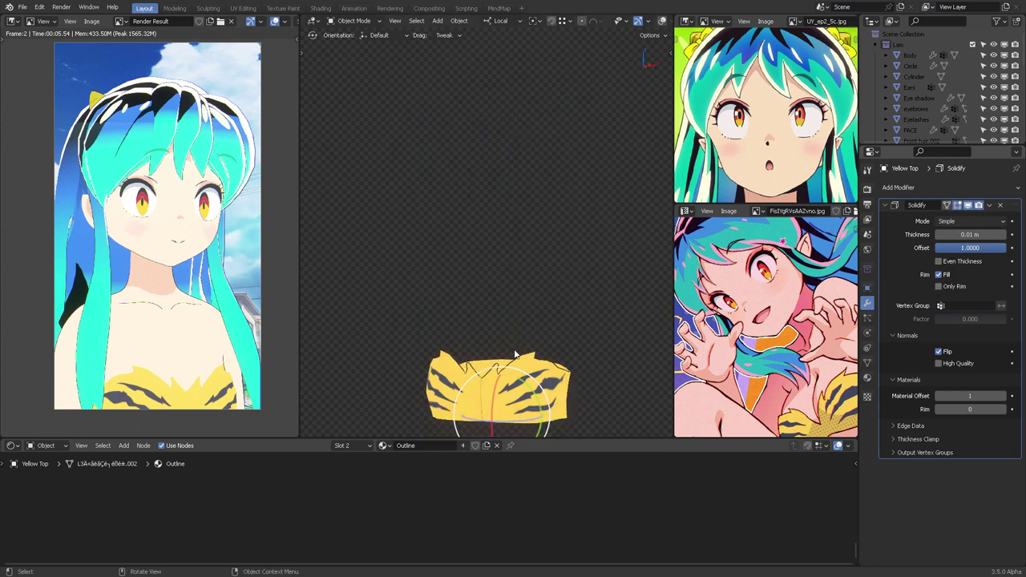
{"action": "middle_click_drag", "start_coordinate": [515, 354], "coordinate": [581, 84]}
{"action": "scroll", "coordinate": [591, 359], "scroll_direction": "up", "scroll_amount": 5}
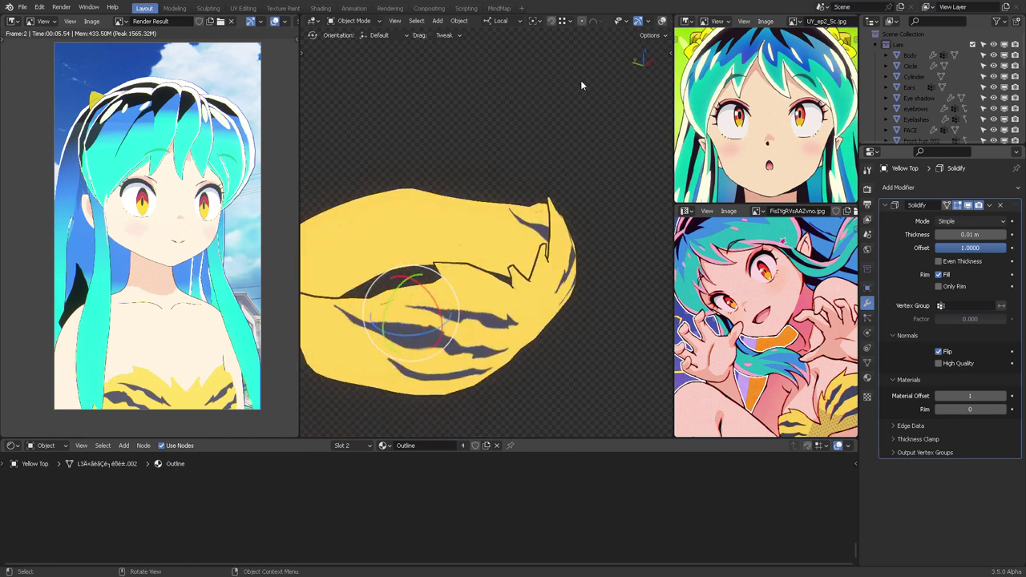
{"action": "left_click", "coordinate": [662, 21]}
{"action": "scroll", "coordinate": [589, 217], "scroll_direction": "up", "scroll_amount": 3}
{"action": "mouse_move", "coordinate": [598, 239]}
{"action": "middle_mouse_down"}
{"action": "mouse_move", "coordinate": [589, 216]}
{"action": "mouse_move", "coordinate": [590, 243]}
{"action": "mouse_move", "coordinate": [544, 272]}
{"action": "mouse_move", "coordinate": [588, 246]}
{"action": "mouse_move", "coordinate": [628, 200]}
{"action": "mouse_move", "coordinate": [513, 222]}
{"action": "mouse_move", "coordinate": [584, 238]}
{"action": "middle_mouse_up"}
{"action": "left_click", "coordinate": [969, 207]}
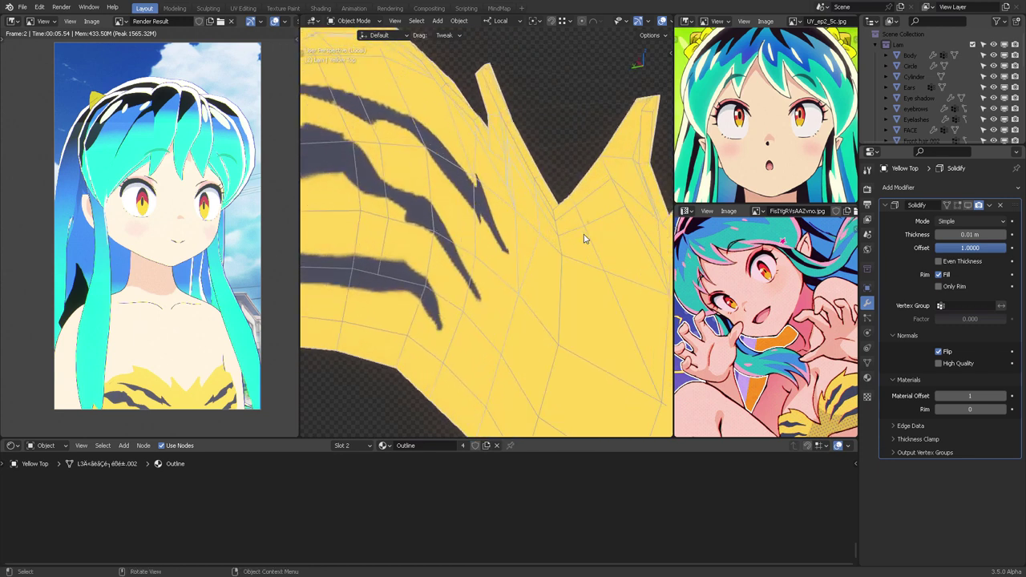
{"action": "scroll", "coordinate": [633, 26], "scroll_direction": "down", "scroll_amount": 3}
{"action": "left_click", "coordinate": [623, 20]}
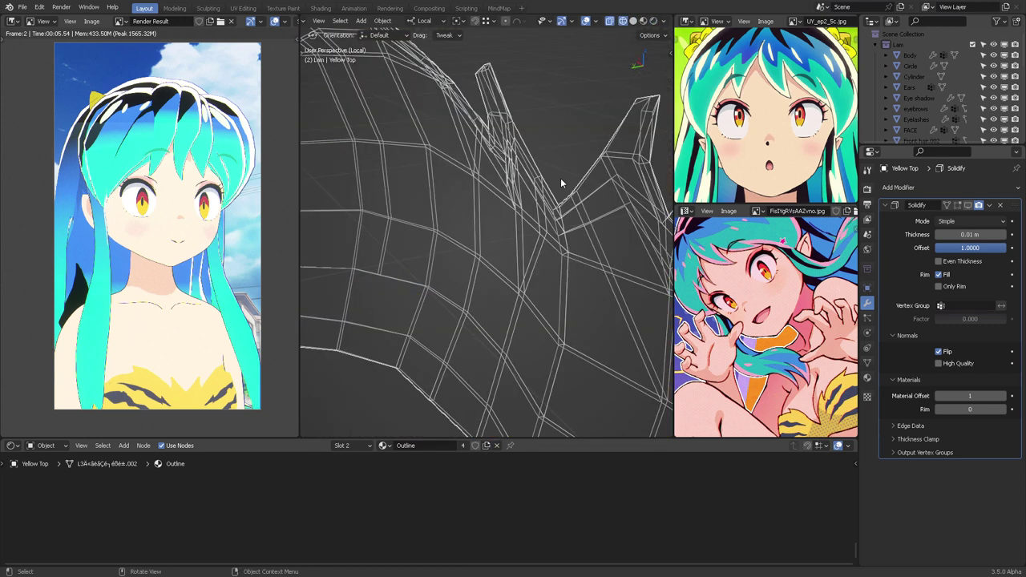
Open the Yellow Top's mesh in Edit Mode with vertex selection and test-move the geometry at the front neckline notch
{"action": "key", "text": "ctrl+Tab"}
{"action": "left_click", "coordinate": [633, 210]}
{"action": "key", "text": "1"}
{"action": "key", "text": "a"}
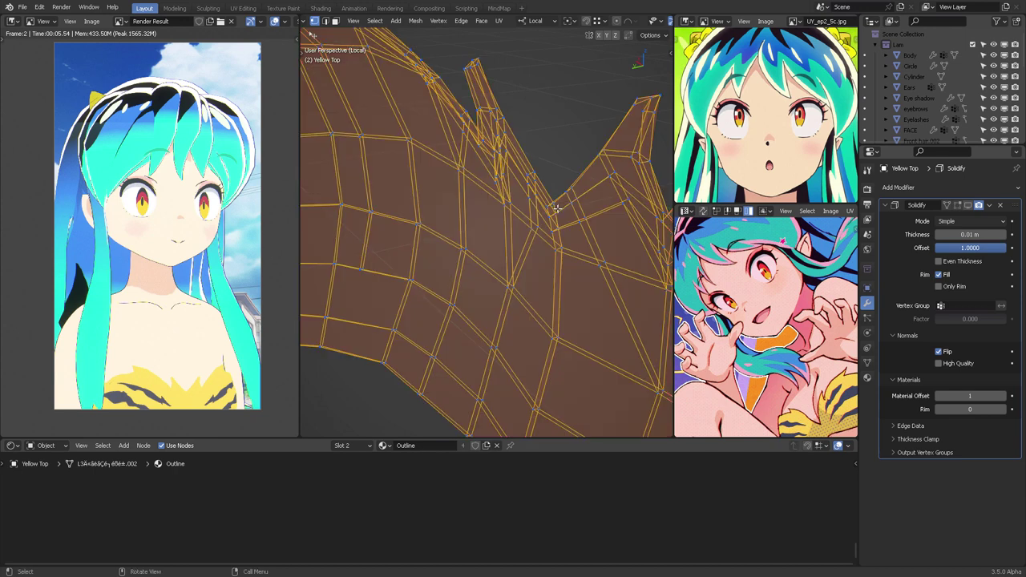
{"action": "key", "text": "g"}
{"action": "left_click", "coordinate": [554, 209]}
{"action": "key", "text": "KP_0"}
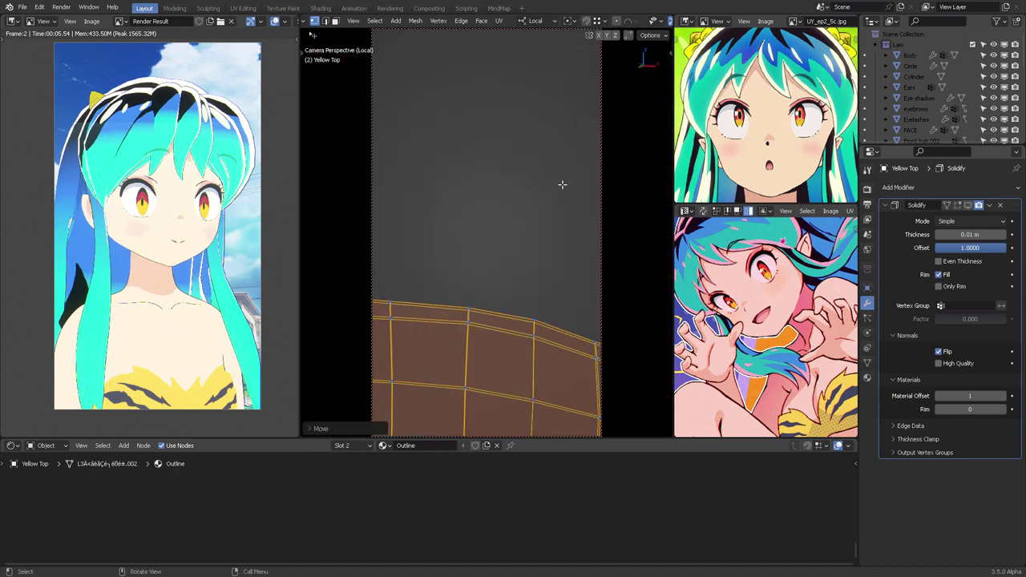
{"action": "middle_click_drag", "start_coordinate": [562, 185], "coordinate": [474, 264]}
Select the internal faces running down the Yellow Top's front centre seam and delete them
{"action": "left_click", "coordinate": [474, 263]}
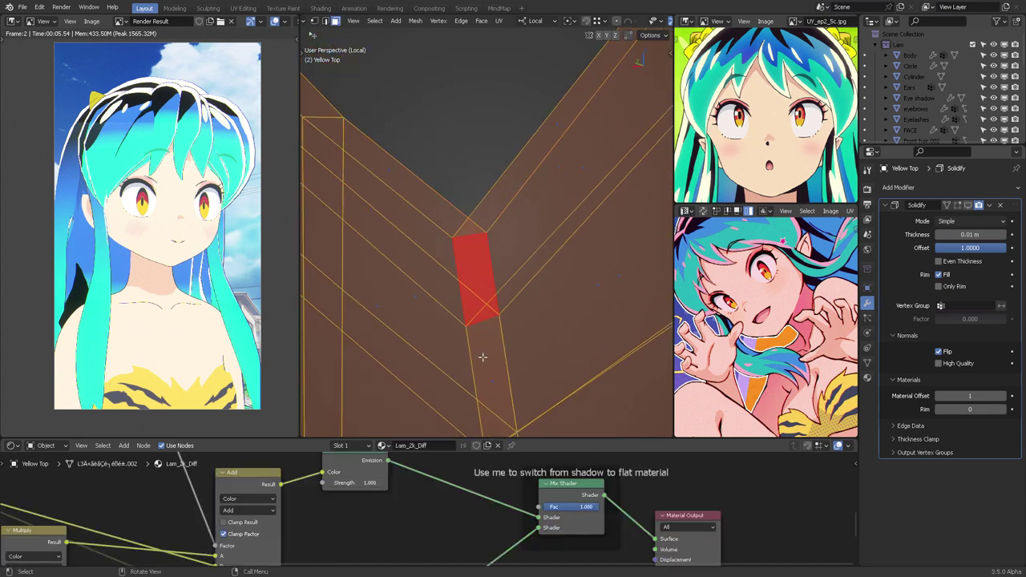
{"action": "middle_click_drag", "start_coordinate": [499, 376], "coordinate": [500, 273]}
{"action": "left_click", "coordinate": [517, 361], "text": "shift"}
{"action": "middle_click_drag", "start_coordinate": [518, 361], "coordinate": [495, 261]}
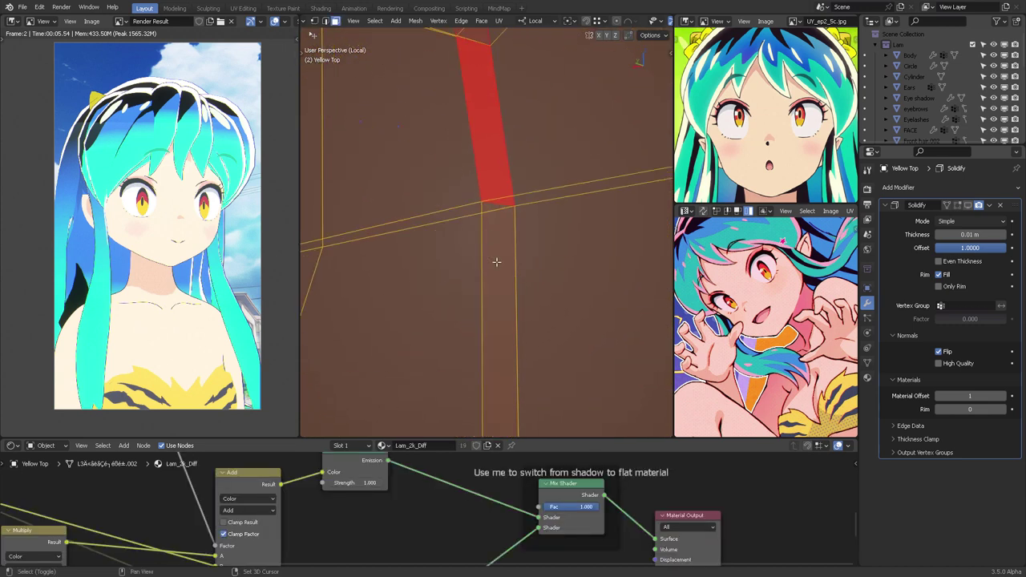
{"action": "middle_click_drag", "start_coordinate": [505, 317], "coordinate": [502, 208]}
{"action": "left_click", "coordinate": [491, 355], "text": "shift"}
{"action": "middle_click_drag", "start_coordinate": [491, 355], "coordinate": [498, 215]}
{"action": "middle_click_drag", "start_coordinate": [476, 317], "coordinate": [396, 181]}
{"action": "key", "text": "x"}
{"action": "key", "text": "f"}
{"action": "scroll", "coordinate": [546, 180], "scroll_direction": "down", "scroll_amount": 3}
{"action": "scroll", "coordinate": [441, 171], "scroll_direction": "down", "scroll_amount": 5}
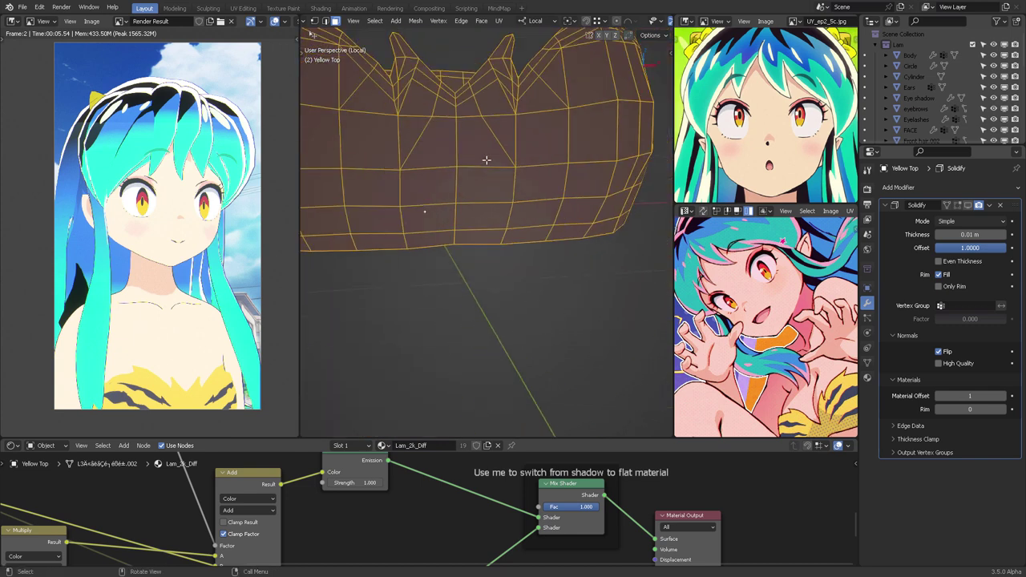
Leave the isolated view, return the Yellow Top to Object Mode, and display the scene in Material Preview shading
{"action": "middle_click_drag", "start_coordinate": [543, 131], "coordinate": [544, 219], "text": "shift"}
{"action": "middle_click_drag", "start_coordinate": [544, 220], "coordinate": [509, 163]}
{"action": "key", "text": "KP_Divide"}
{"action": "key", "text": "Tab"}
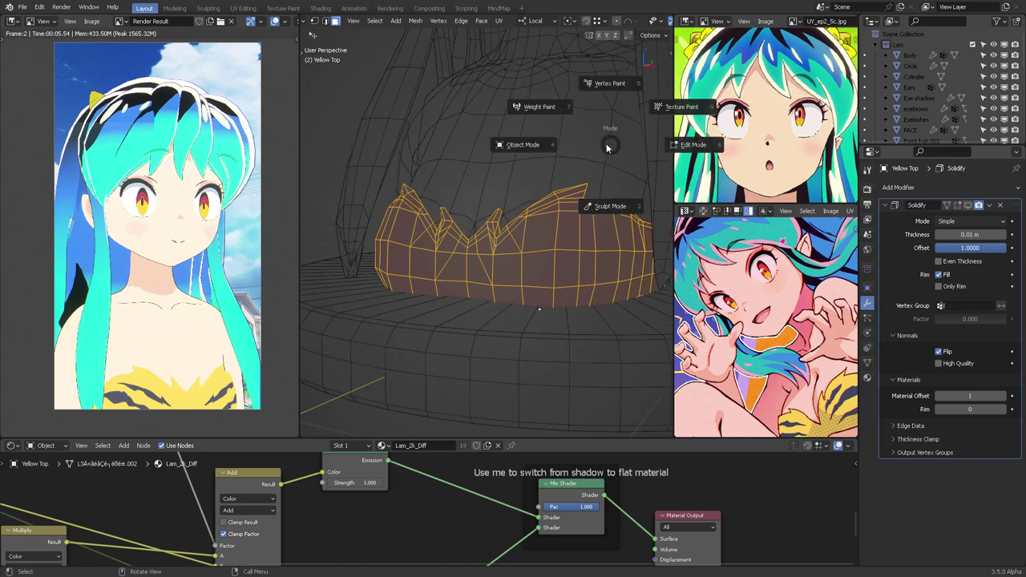
{"action": "left_click", "coordinate": [548, 146]}
{"action": "left_click", "coordinate": [632, 21]}
{"action": "left_click", "coordinate": [642, 21]}
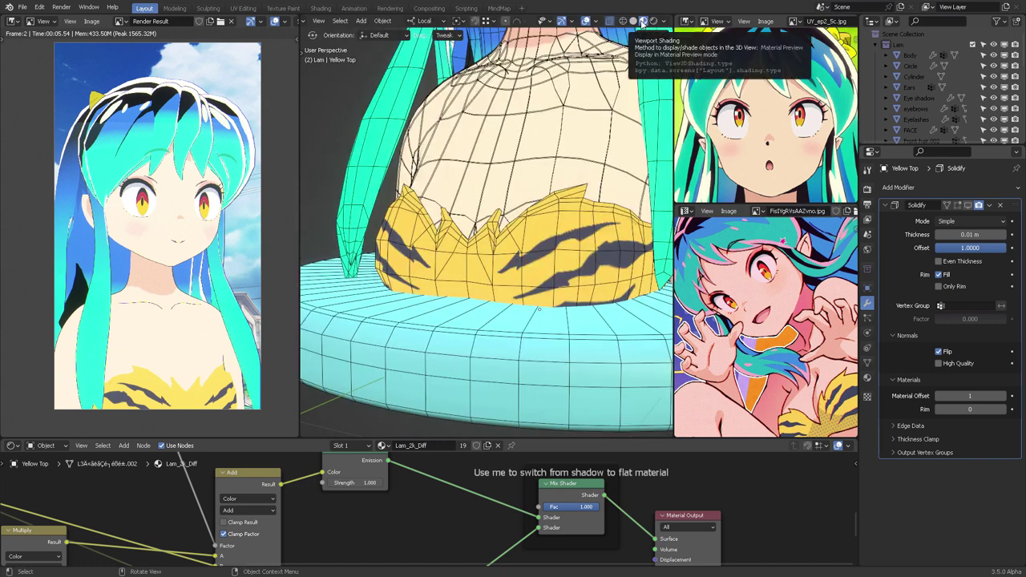
Re-enable the Yellow Top's Solidify modifier in the viewport and hide the viewport overlays to view the whole character
{"action": "left_click", "coordinate": [966, 206]}
{"action": "scroll", "coordinate": [496, 184], "scroll_direction": "down", "scroll_amount": 3}
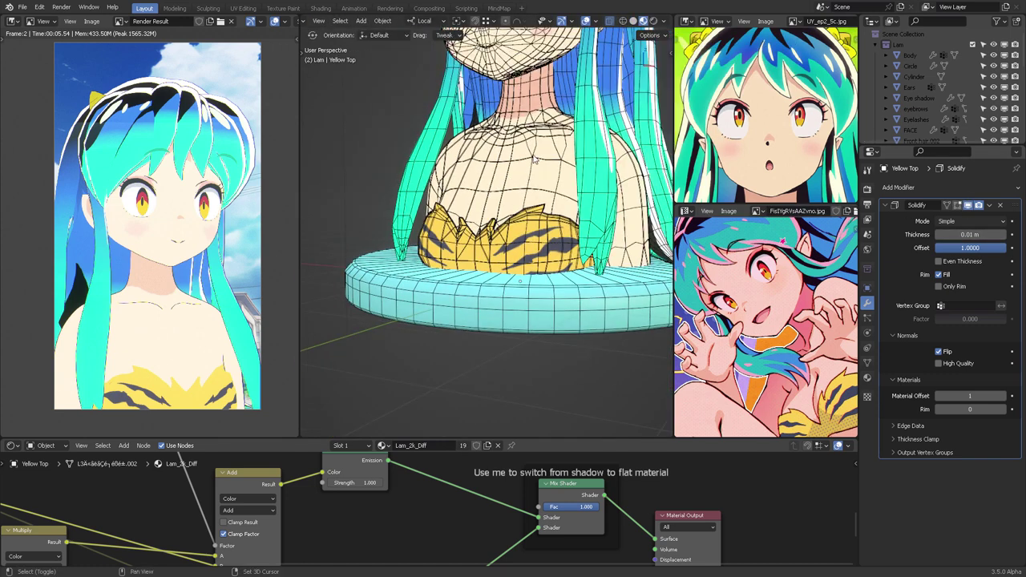
{"action": "middle_click_drag", "start_coordinate": [541, 116], "coordinate": [537, 220], "text": "shift"}
{"action": "left_click", "coordinate": [586, 21]}
{"action": "scroll", "coordinate": [584, 208], "scroll_direction": "down", "scroll_amount": 3}
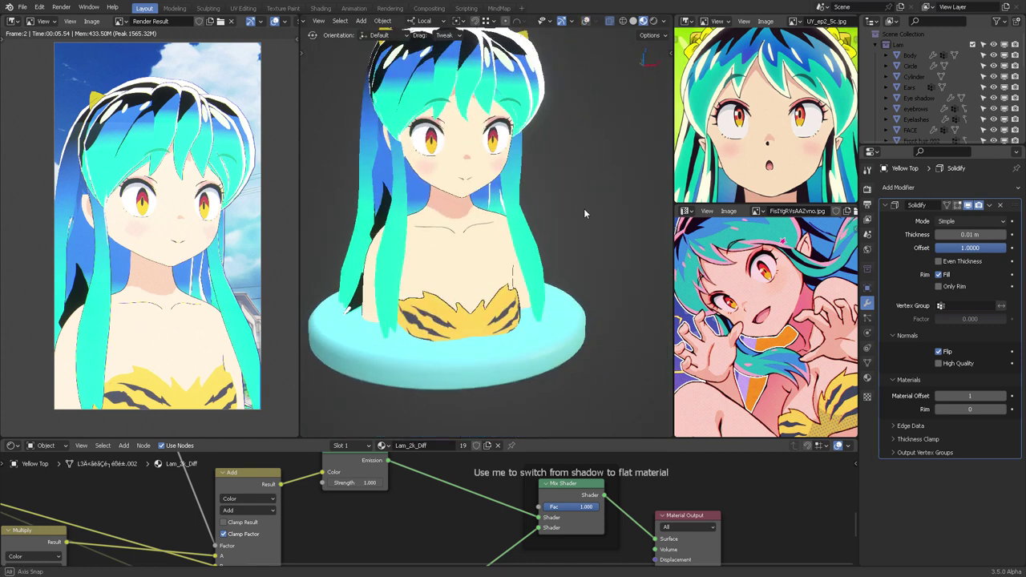
{"action": "mouse_move", "coordinate": [559, 214]}
{"action": "middle_mouse_down"}
{"action": "mouse_move", "coordinate": [520, 208]}
{"action": "mouse_move", "coordinate": [582, 211]}
{"action": "mouse_move", "coordinate": [566, 216]}
{"action": "middle_mouse_up"}
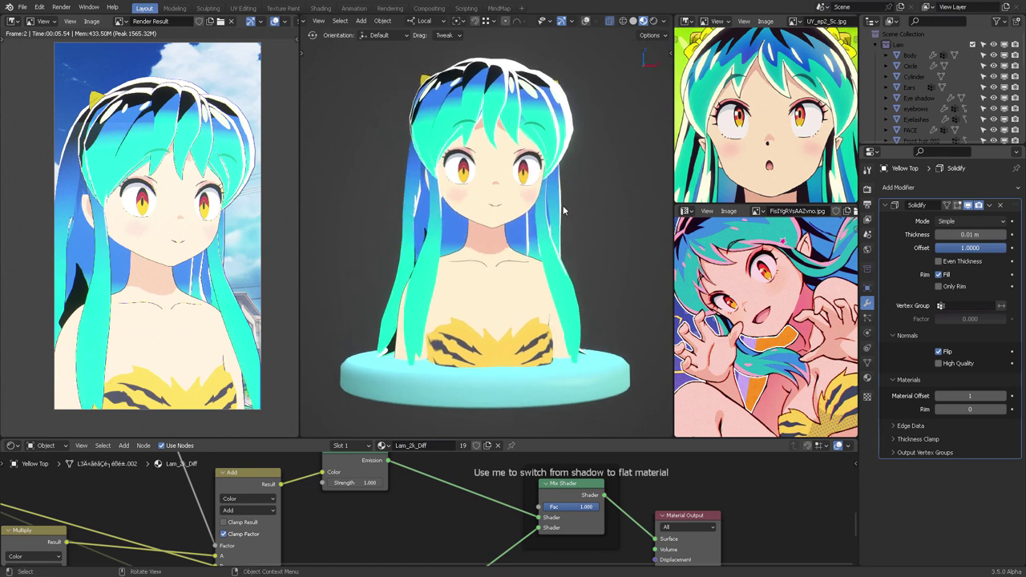
Look through the camera, select the Cylinder base, and change its material's Base Color to pale yellow
{"action": "key", "text": "KP_0"}
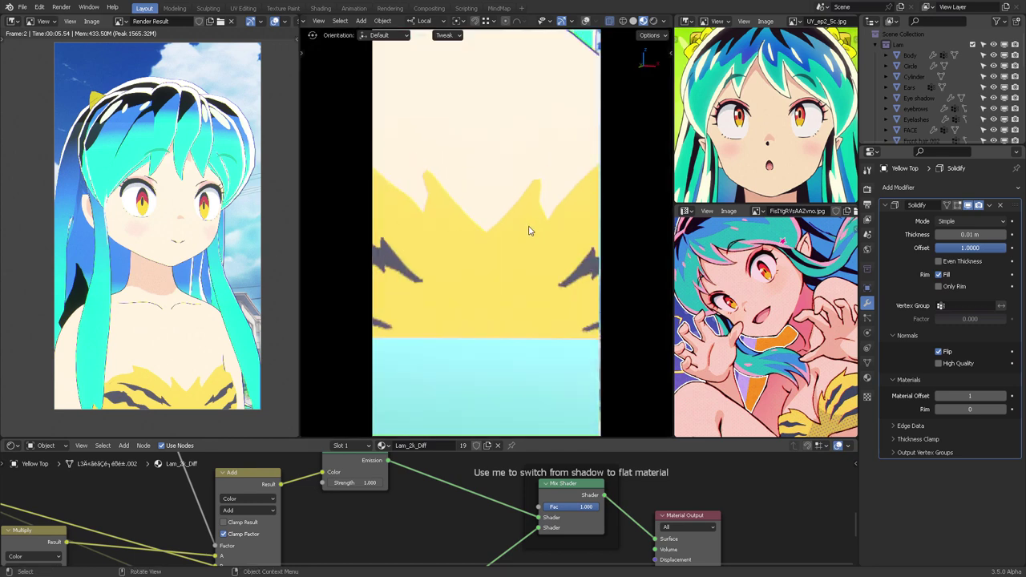
{"action": "middle_click_drag", "start_coordinate": [556, 242], "coordinate": [564, 275], "text": "shift"}
{"action": "mouse_move", "coordinate": [565, 275]}
{"action": "middle_mouse_down"}
{"action": "mouse_move", "coordinate": [551, 241]}
{"action": "mouse_move", "coordinate": [539, 262]}
{"action": "mouse_move", "coordinate": [545, 238]}
{"action": "mouse_move", "coordinate": [540, 272]}
{"action": "mouse_move", "coordinate": [556, 263]}
{"action": "middle_mouse_up"}
{"action": "left_click", "coordinate": [488, 433]}
{"action": "middle_click_drag", "start_coordinate": [311, 498], "coordinate": [407, 531]}
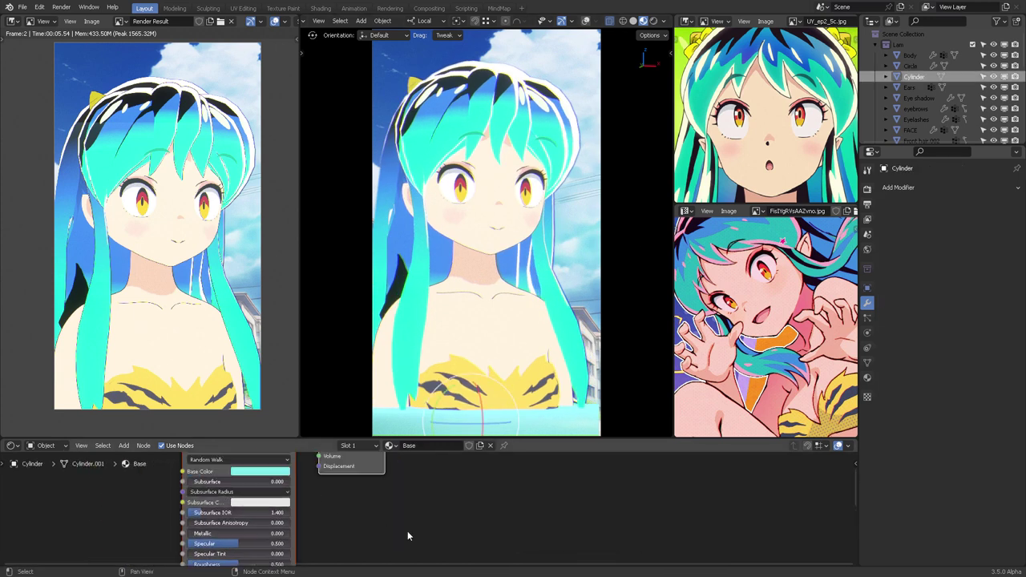
{"action": "middle_click_drag", "start_coordinate": [384, 496], "coordinate": [556, 507]}
{"action": "left_click", "coordinate": [415, 483]}
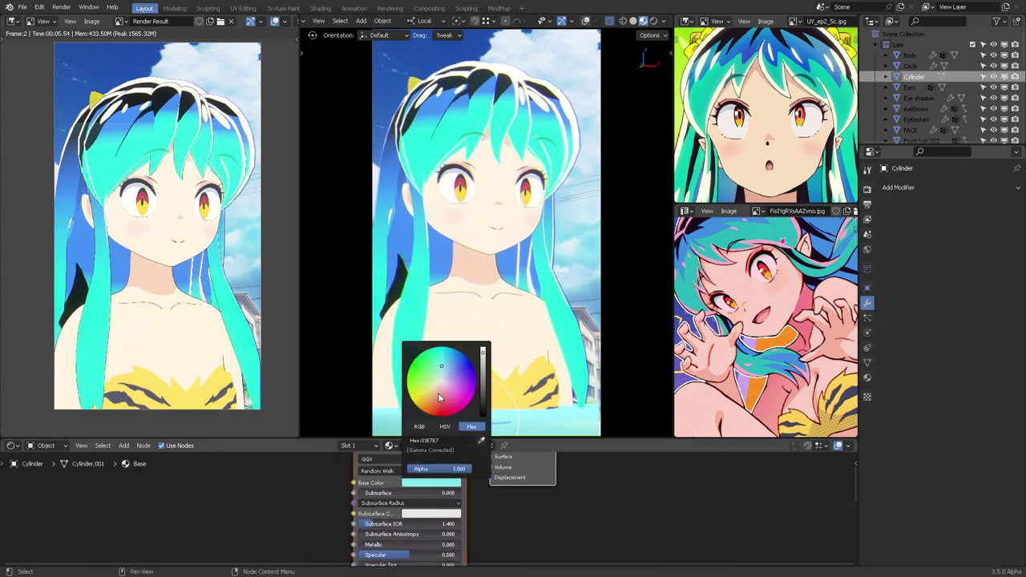
{"action": "left_click_drag", "start_coordinate": [439, 398], "coordinate": [442, 386]}
{"action": "left_click", "coordinate": [652, 511]}
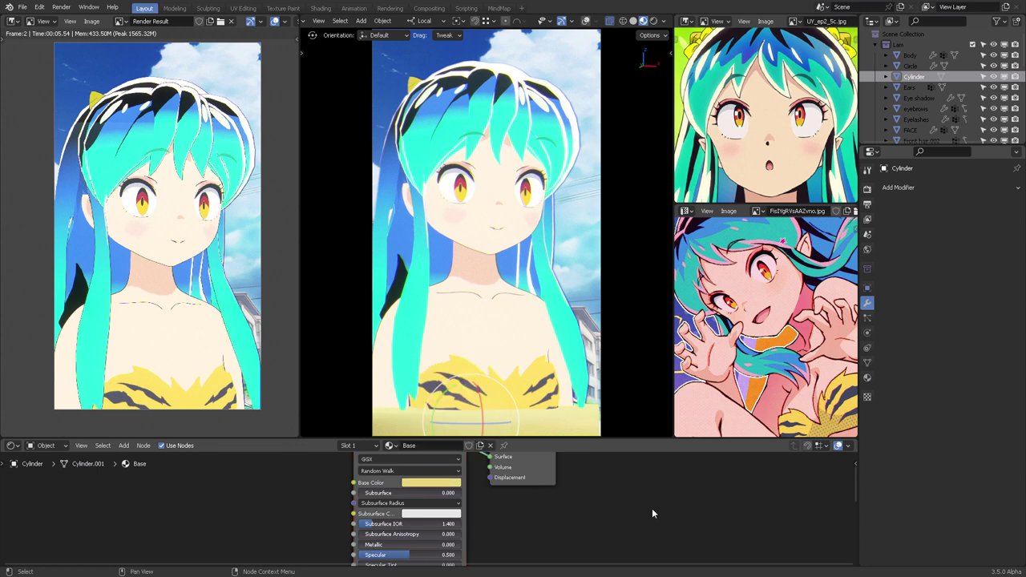
Deselect everything, reframe the camera to show more of the background and base, and render the frame
{"action": "key", "text": "alt+a"}
{"action": "middle_click_drag", "start_coordinate": [550, 320], "coordinate": [529, 340]}
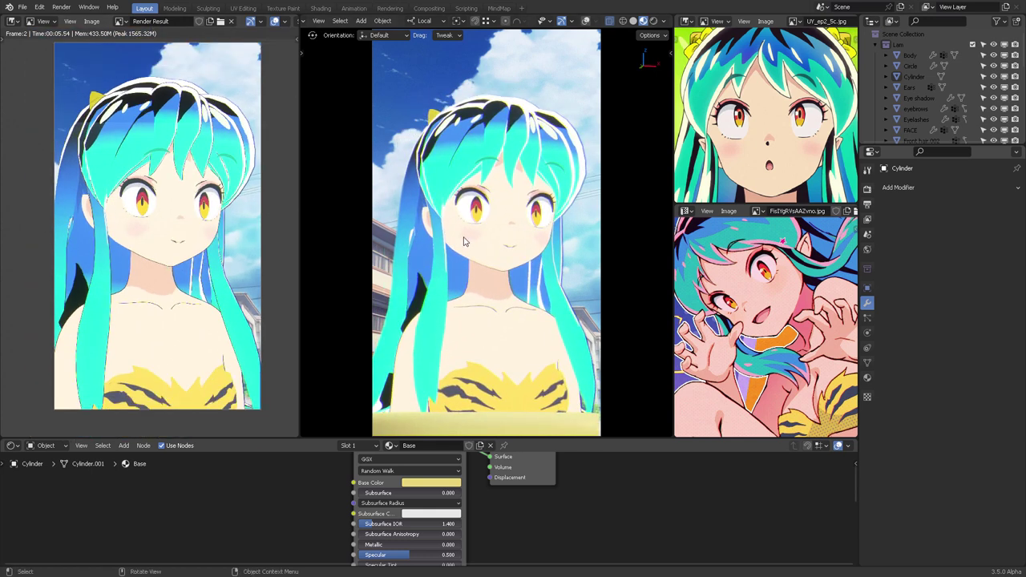
{"action": "key", "text": "F12"}
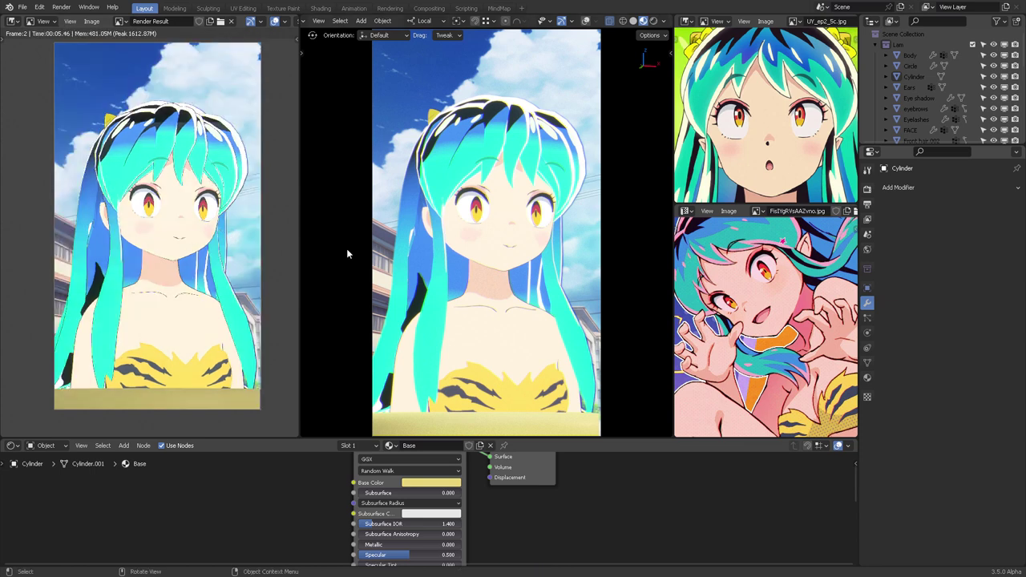
Enlarge the shader node area, select the FACE object, and maximize the full Lam_2k_Diff node tree
{"action": "left_click_drag", "start_coordinate": [269, 439], "coordinate": [272, 385]}
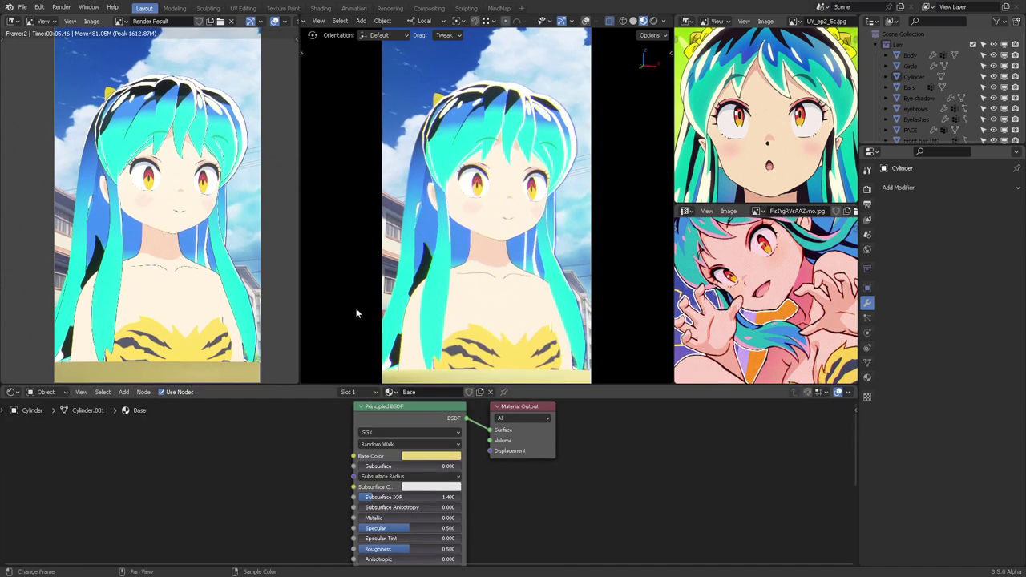
{"action": "left_click", "coordinate": [497, 199]}
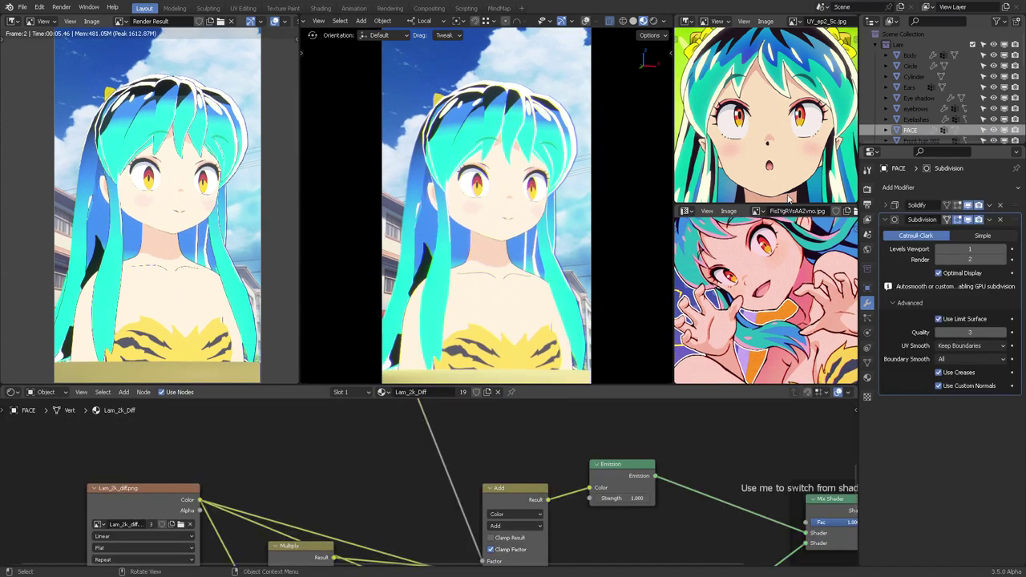
{"action": "left_click", "coordinate": [867, 377]}
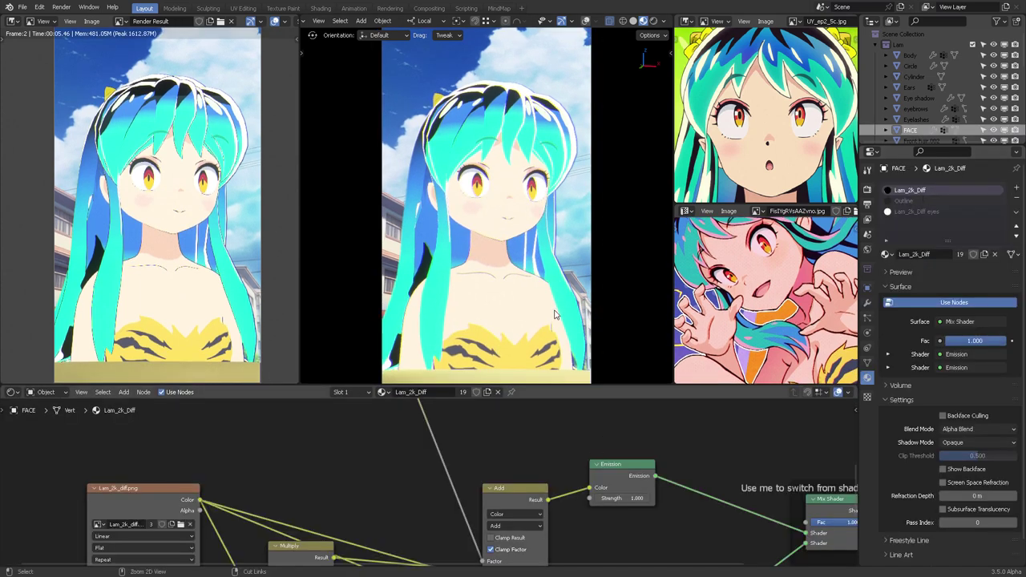
{"action": "key", "text": "ctrl+space"}
{"action": "key", "text": "Home"}
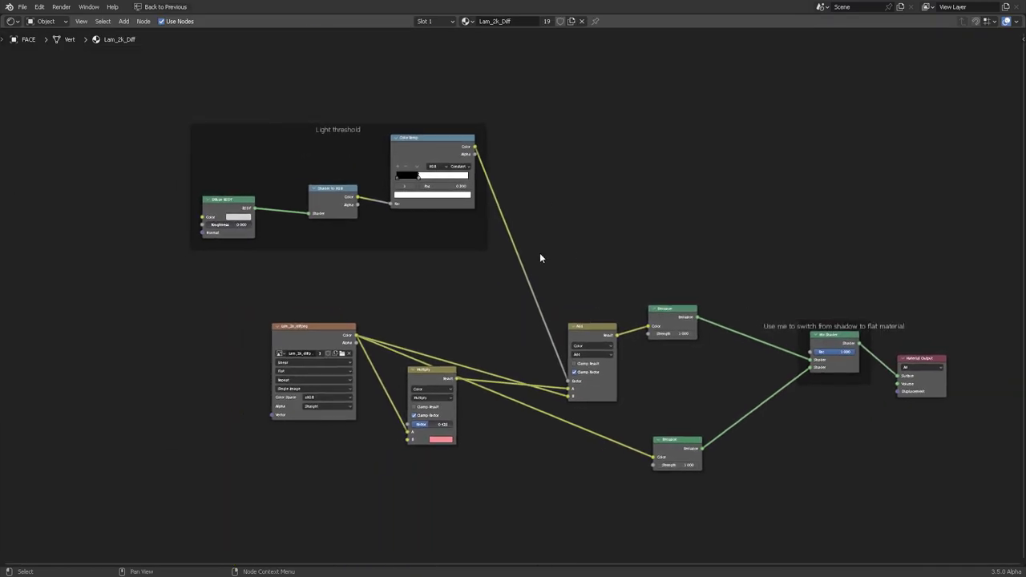
Rearrange the Add and Multiply nodes so the links from the Lam_2k_diff.png texture are easier to read
{"action": "middle_click_drag", "start_coordinate": [593, 331], "coordinate": [582, 308]}
{"action": "left_click_drag", "start_coordinate": [582, 308], "coordinate": [578, 237]}
{"action": "middle_click_drag", "start_coordinate": [620, 181], "coordinate": [647, 138]}
{"action": "scroll", "coordinate": [482, 270], "scroll_direction": "up", "scroll_amount": 3}
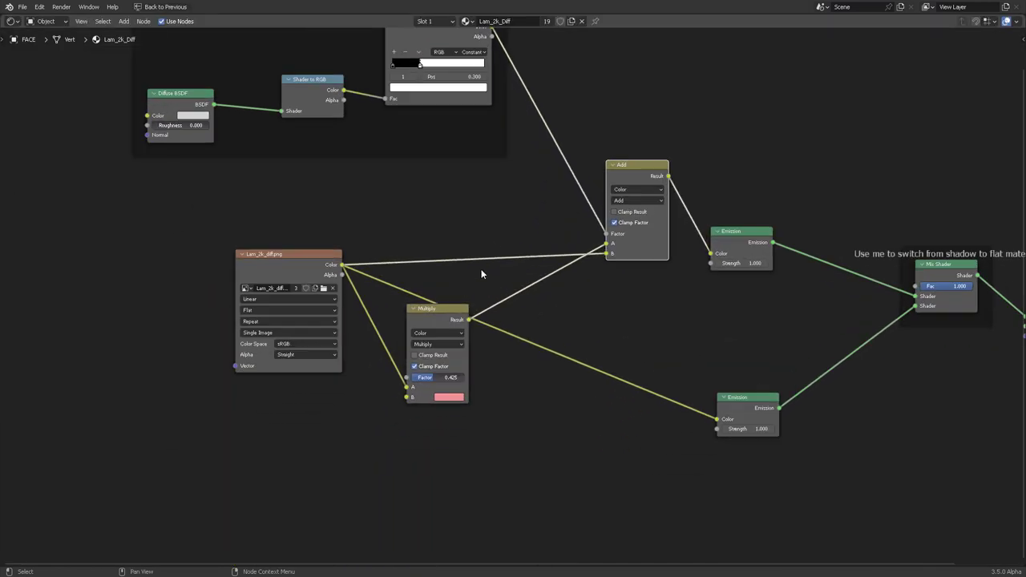
{"action": "middle_click_drag", "start_coordinate": [447, 283], "coordinate": [500, 251]}
{"action": "scroll", "coordinate": [505, 284], "scroll_direction": "up", "scroll_amount": 1}
{"action": "left_click_drag", "start_coordinate": [500, 285], "coordinate": [526, 308]}
Put a frame around the Multiply node and label it "Shadow skin"
{"action": "key", "text": "ctrl+j"}
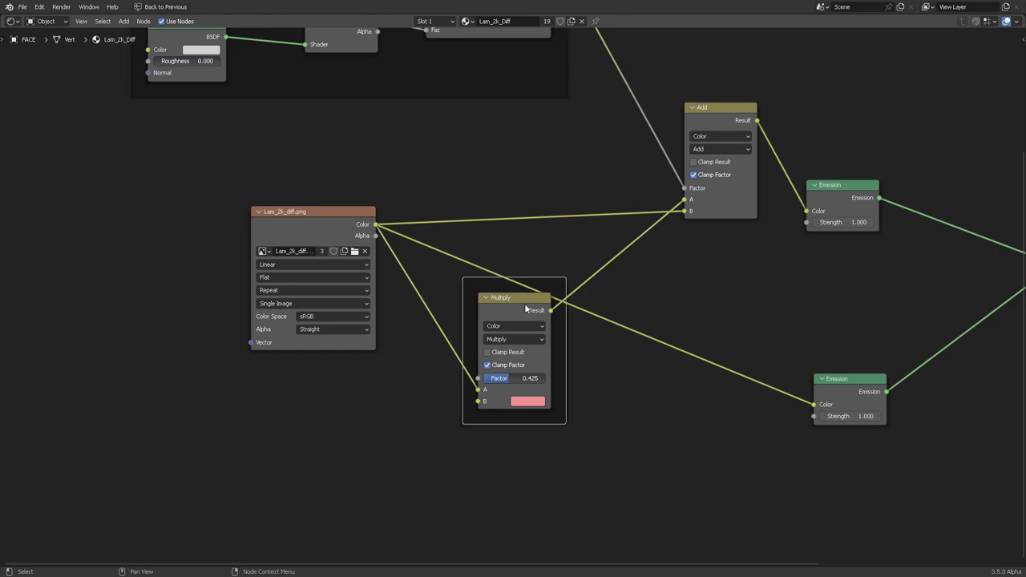
{"action": "key", "text": "F2"}
{"action": "type", "text": "Sha"}
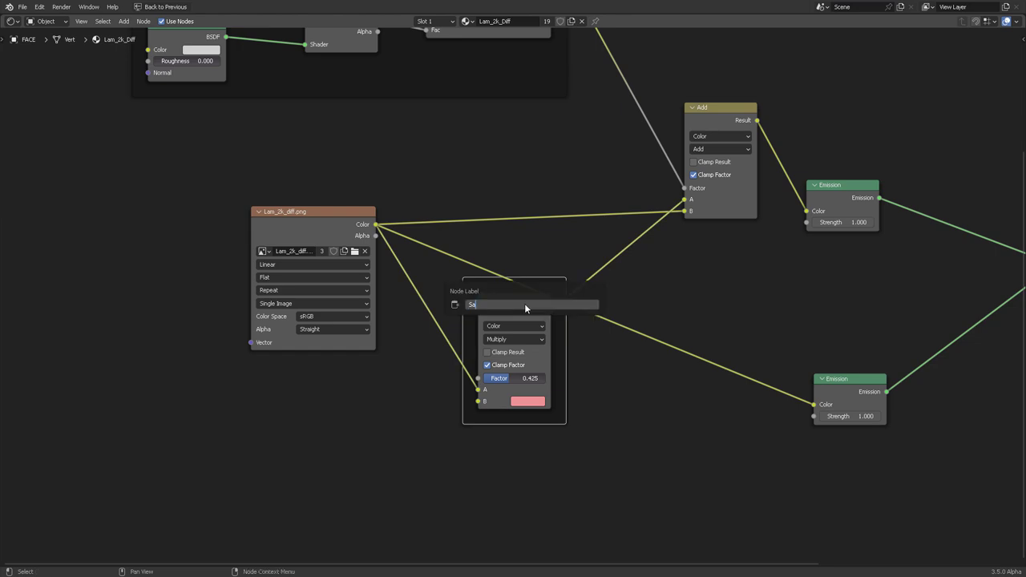
{"action": "type", "text": "dow skin"}
{"action": "key", "text": "Return"}
Restore the full layout and set the Mix Shader's Fac to 0.650
{"action": "middle_click_drag", "start_coordinate": [742, 238], "coordinate": [419, 337]}
{"action": "key", "text": "ctrl+space"}
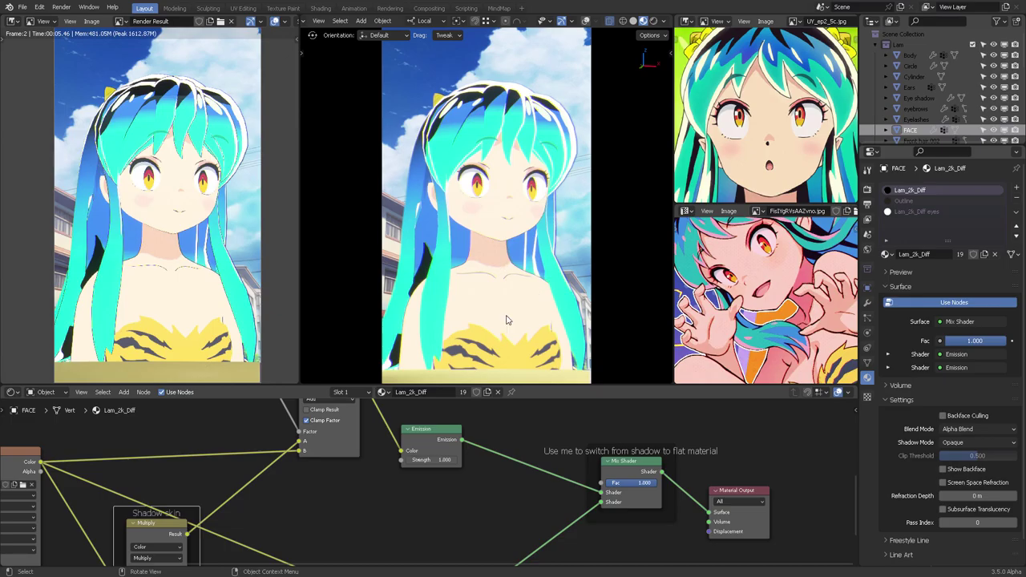
{"action": "scroll", "coordinate": [675, 437], "scroll_direction": "up", "scroll_amount": 2}
{"action": "middle_click_drag", "start_coordinate": [673, 438], "coordinate": [562, 430]}
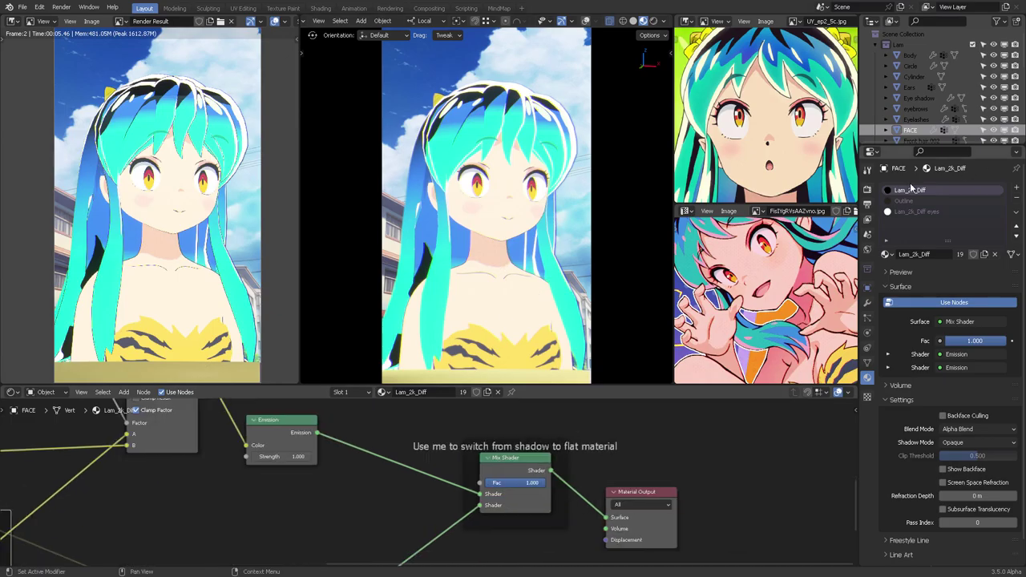
{"action": "middle_click_drag", "start_coordinate": [688, 441], "coordinate": [681, 465]}
{"action": "left_click_drag", "start_coordinate": [525, 509], "coordinate": [507, 507]}
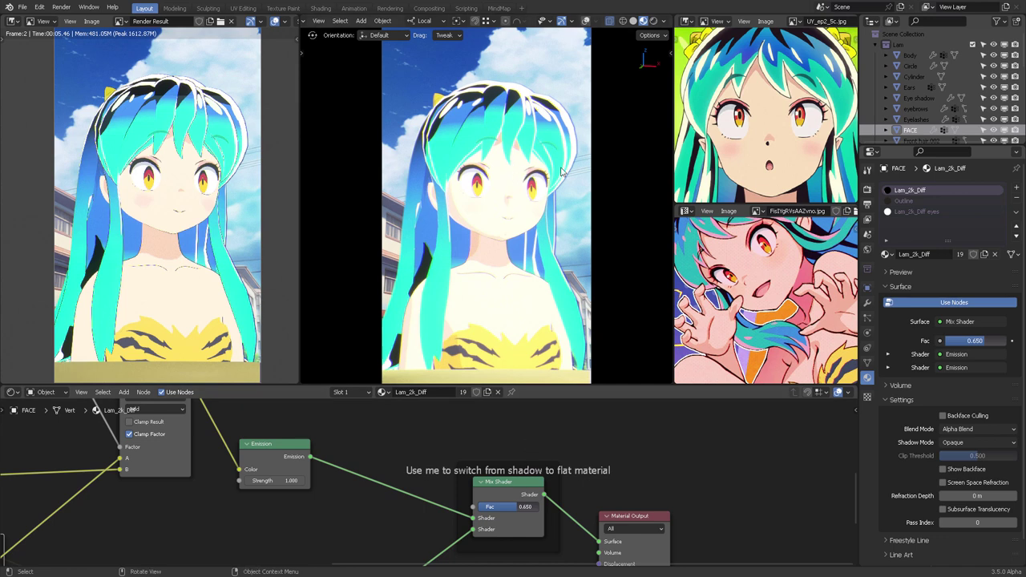
Set the viewport compositor to Disabled to show the uncomposited shading, and save the file
{"action": "left_click", "coordinate": [665, 21]}
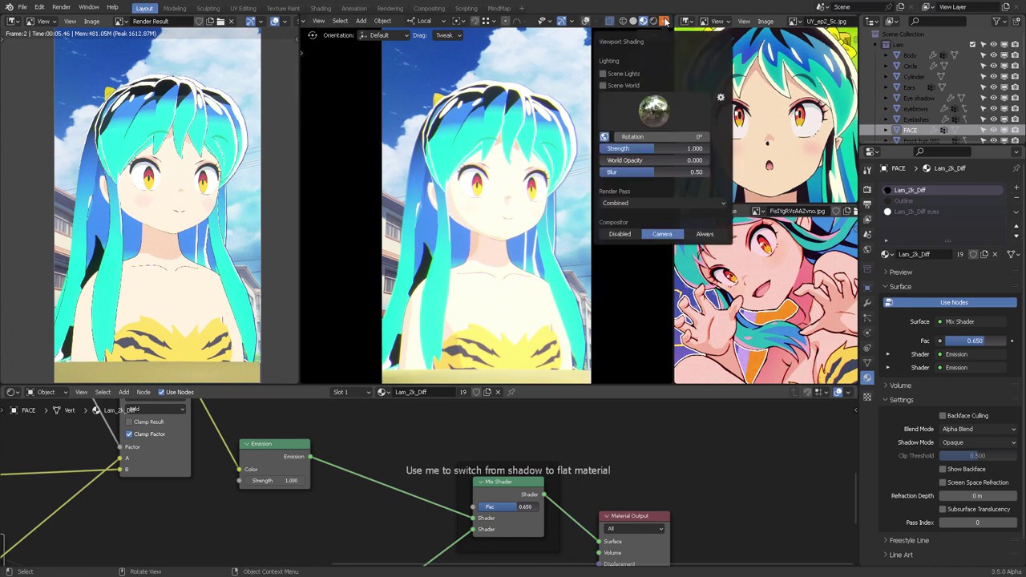
{"action": "left_click", "coordinate": [622, 234]}
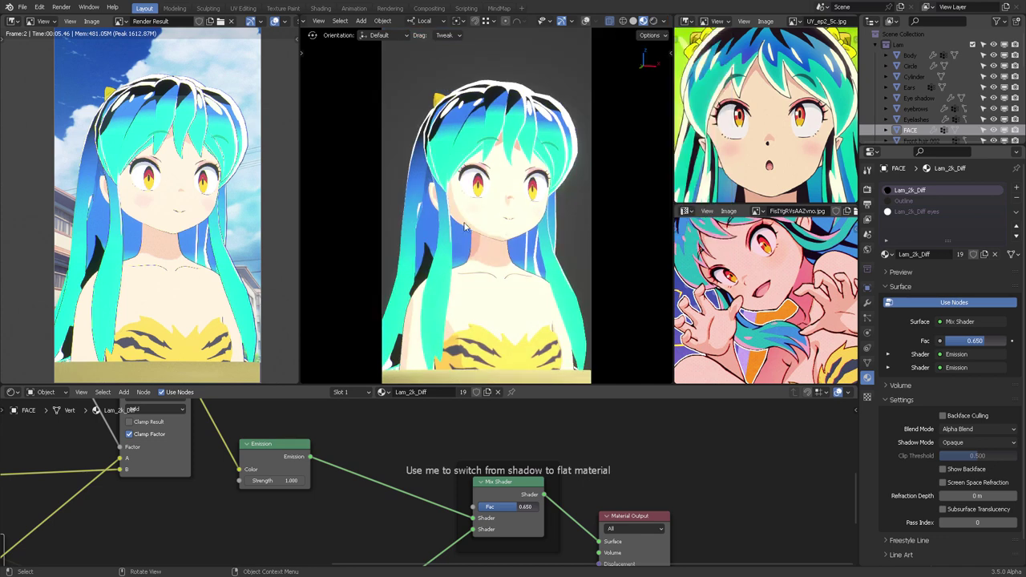
{"action": "key", "text": "ctrl+s"}
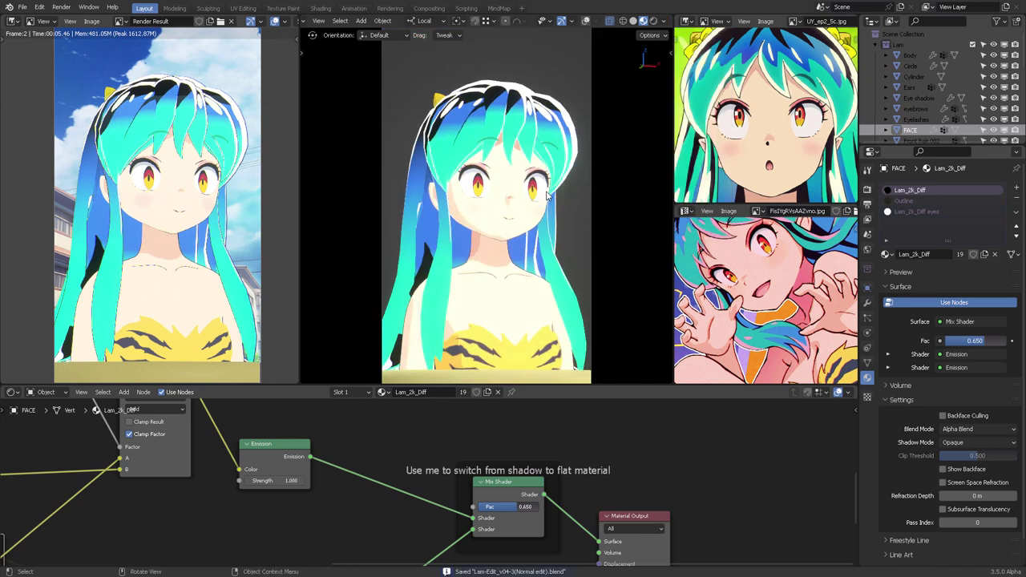
Set the viewport compositor to Always, view the character outside the camera frame, and save the file
{"action": "left_click", "coordinate": [662, 22]}
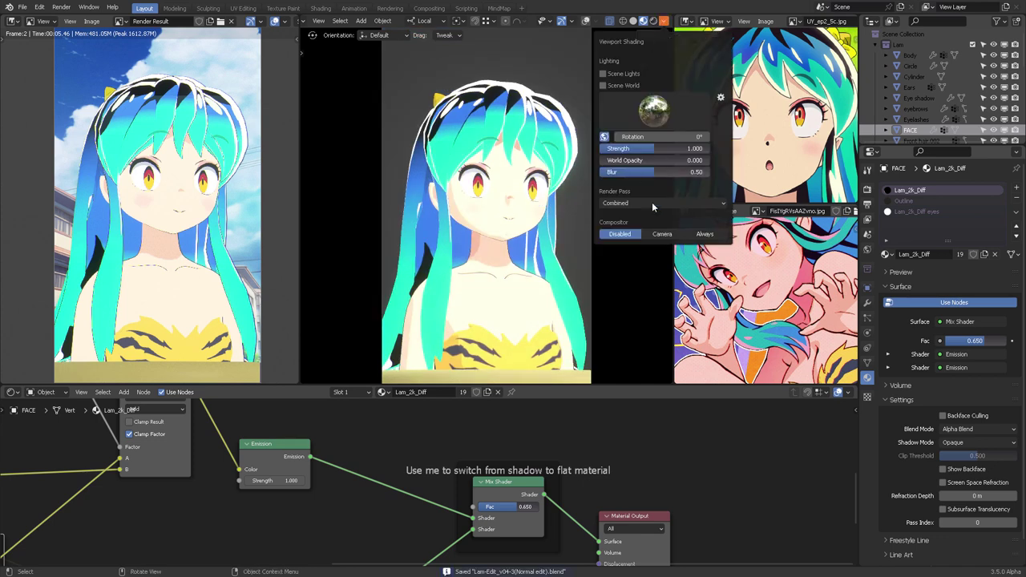
{"action": "left_click", "coordinate": [705, 234]}
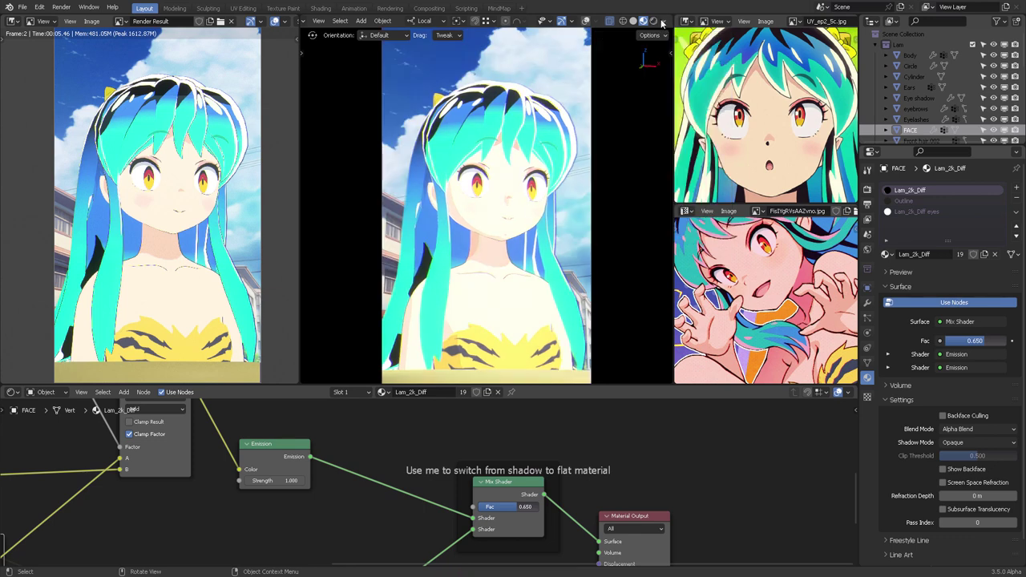
{"action": "middle_click_drag", "start_coordinate": [523, 135], "coordinate": [557, 185]}
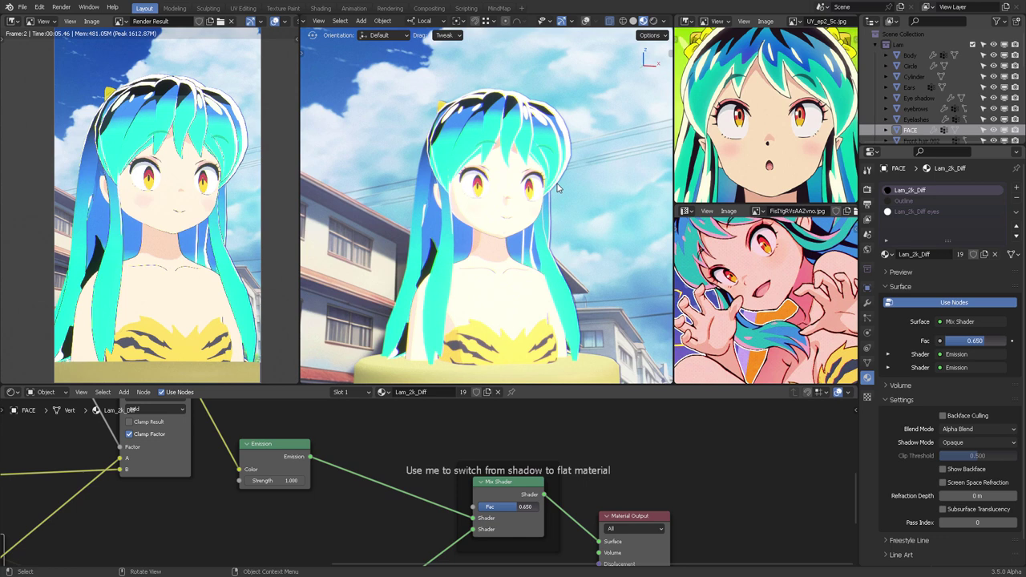
{"action": "key", "text": "ctrl+s"}
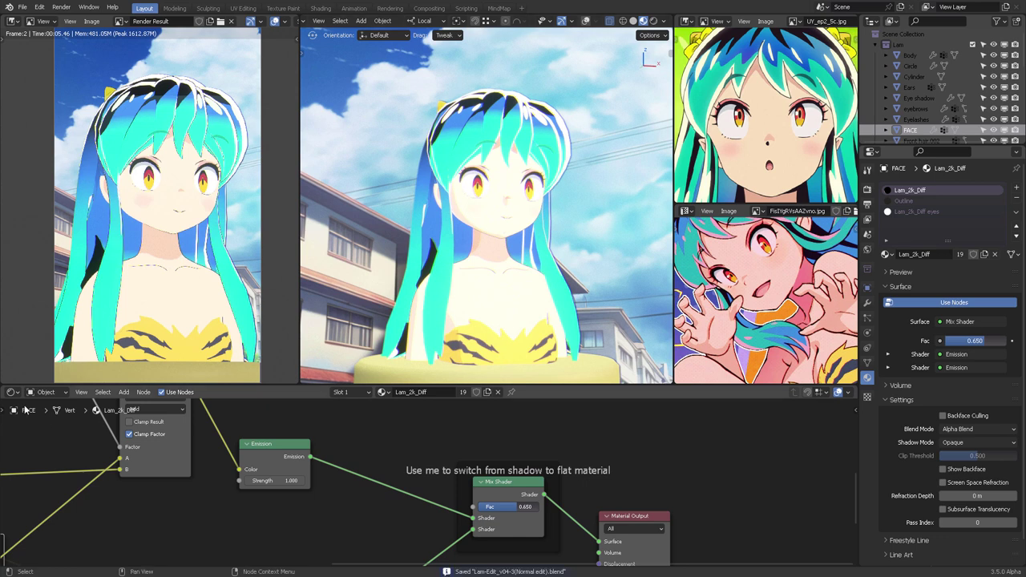
Change the shader node area to the Compositor and bring the background and noise nodes into view
{"action": "left_click", "coordinate": [11, 392]}
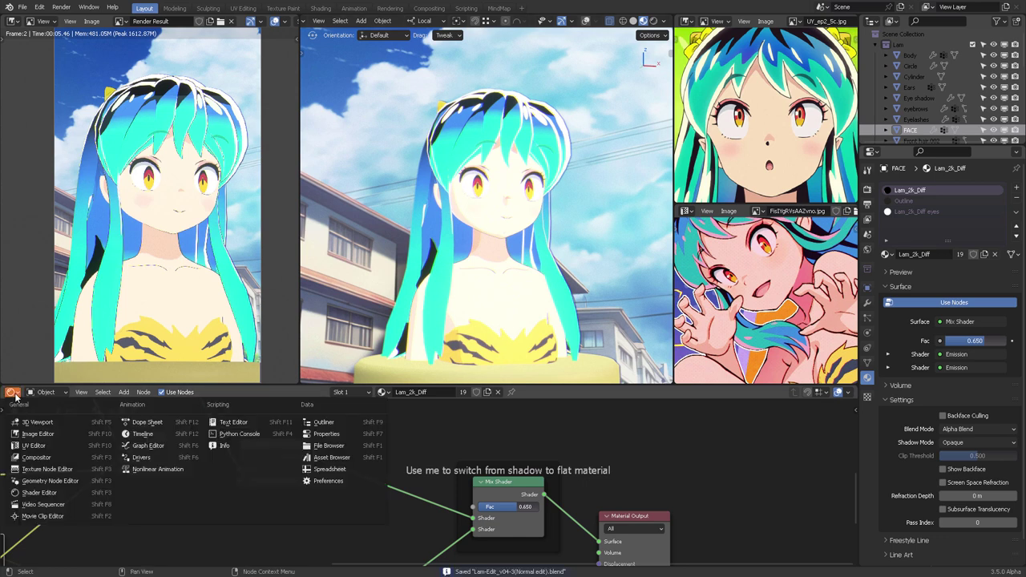
{"action": "left_click", "coordinate": [49, 457]}
{"action": "scroll", "coordinate": [496, 504], "scroll_direction": "left", "scroll_amount": 3, "text": "ctrl"}
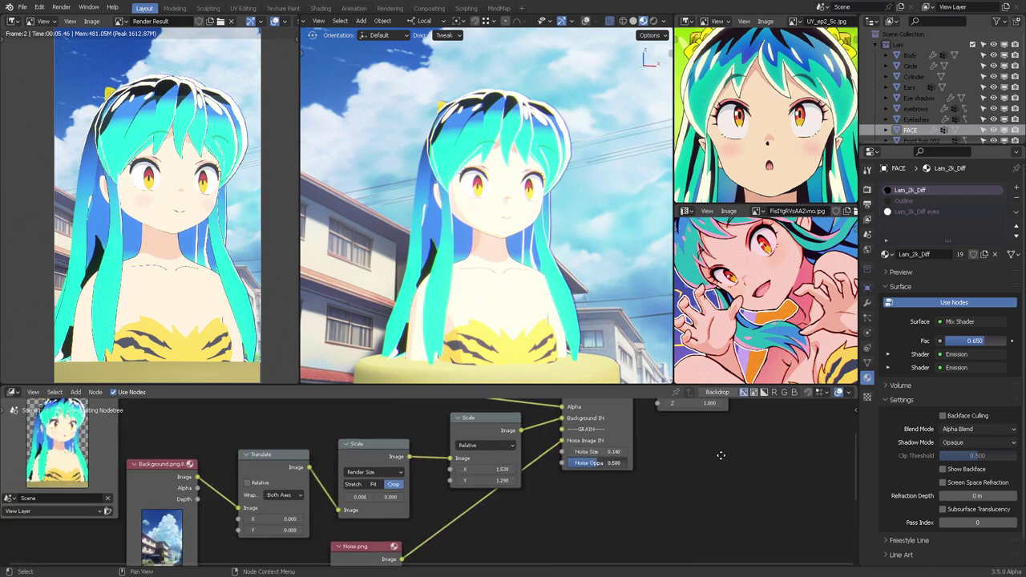
Maximize the Compositor and widen the ANIME CELL SHADING v1.0 group node so its labels are readable
{"action": "key", "text": "ctrl+space"}
{"action": "middle_click_drag", "start_coordinate": [393, 327], "coordinate": [460, 412]}
{"action": "middle_click_drag", "start_coordinate": [800, 379], "coordinate": [572, 373]}
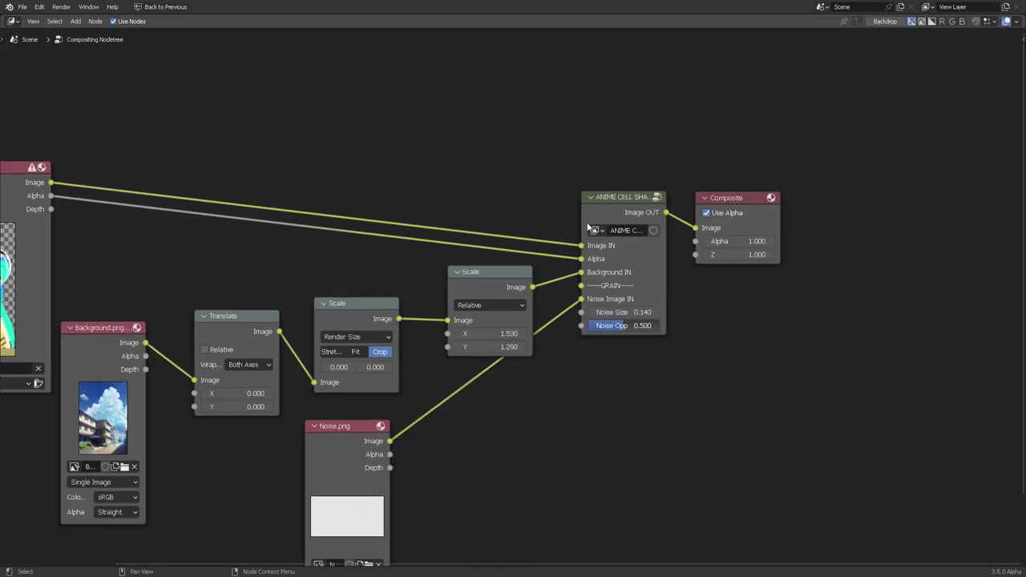
{"action": "left_click_drag", "start_coordinate": [614, 193], "coordinate": [721, 245]}
{"action": "left_click_drag", "start_coordinate": [646, 194], "coordinate": [664, 204]}
Select the Background image, Translate and both Scale nodes and move them together below the Render Layers node
{"action": "middle_click_drag", "start_coordinate": [397, 169], "coordinate": [570, 118]}
{"action": "left_click", "coordinate": [624, 219]}
{"action": "left_click", "coordinate": [553, 252], "text": "shift"}
{"action": "left_click", "coordinate": [444, 268], "text": "shift"}
{"action": "left_click", "coordinate": [245, 293], "text": "shift"}
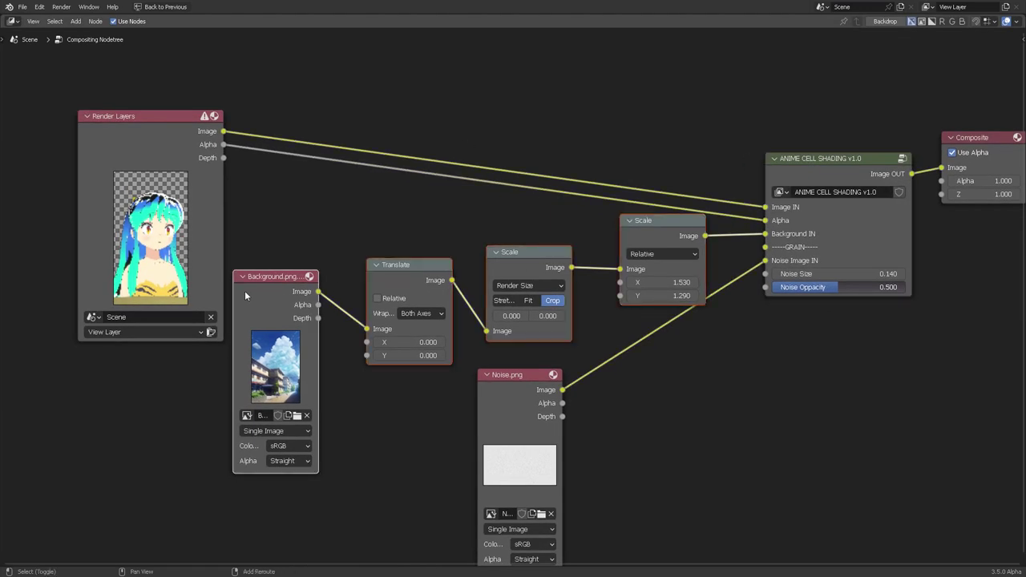
{"action": "left_click_drag", "start_coordinate": [273, 296], "coordinate": [3, 416]}
{"action": "scroll", "coordinate": [443, 228], "scroll_direction": "down", "scroll_amount": 2}
{"action": "middle_click_drag", "start_coordinate": [449, 226], "coordinate": [614, 163]}
{"action": "left_click_drag", "start_coordinate": [539, 266], "coordinate": [465, 305]}
Join the selected background nodes in a frame labelled "Scales the bk image"
{"action": "key", "text": "ctrl+j"}
{"action": "key", "text": "F2"}
{"action": "type", "text": "Sc"}
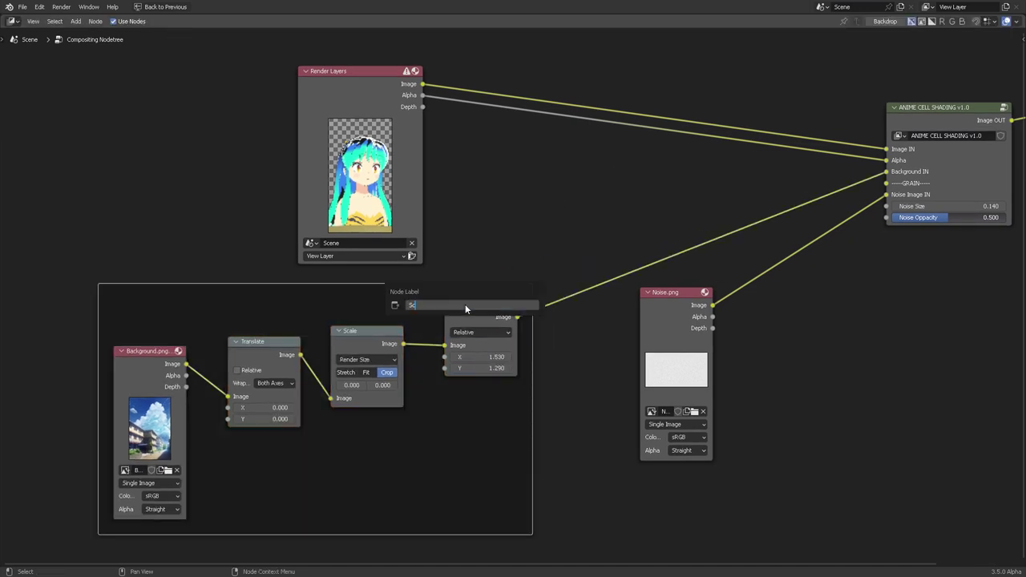
{"action": "type", "text": "ales the bk image"}
{"action": "key", "text": "Return"}
Arrange the Noise image, ANIME CELL SHADING v1.0 and Composite nodes closer together beside the background frame
{"action": "middle_click_drag", "start_coordinate": [672, 327], "coordinate": [497, 297]}
{"action": "left_click_drag", "start_coordinate": [498, 299], "coordinate": [459, 334]}
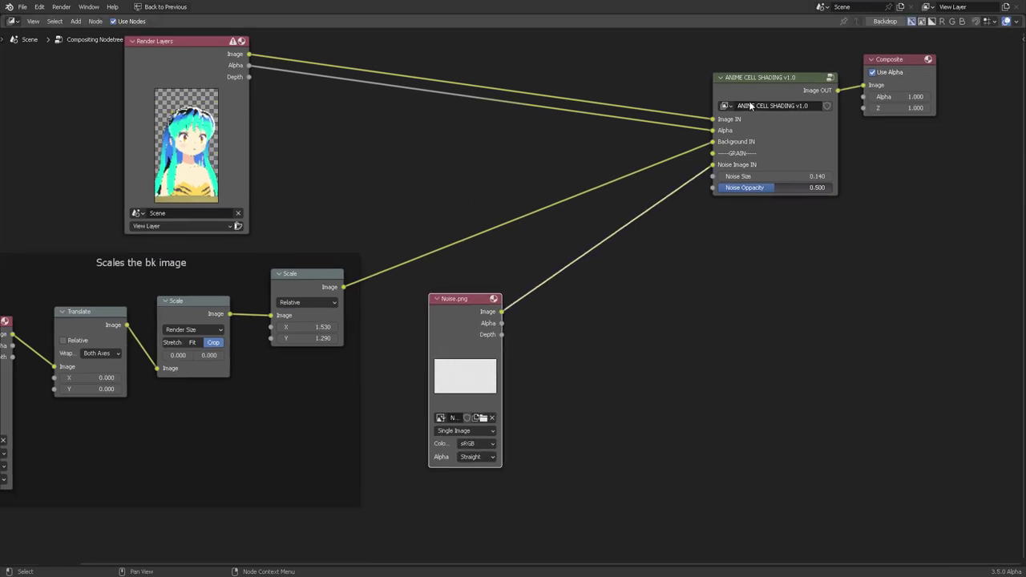
{"action": "mouse_move", "coordinate": [747, 90]}
{"action": "left_mouse_down"}
{"action": "mouse_move", "coordinate": [536, 121]}
{"action": "mouse_move", "coordinate": [583, 135]}
{"action": "left_mouse_up"}
{"action": "scroll", "coordinate": [542, 296], "scroll_direction": "up", "scroll_amount": 4}
{"action": "left_click_drag", "start_coordinate": [460, 310], "coordinate": [433, 287]}
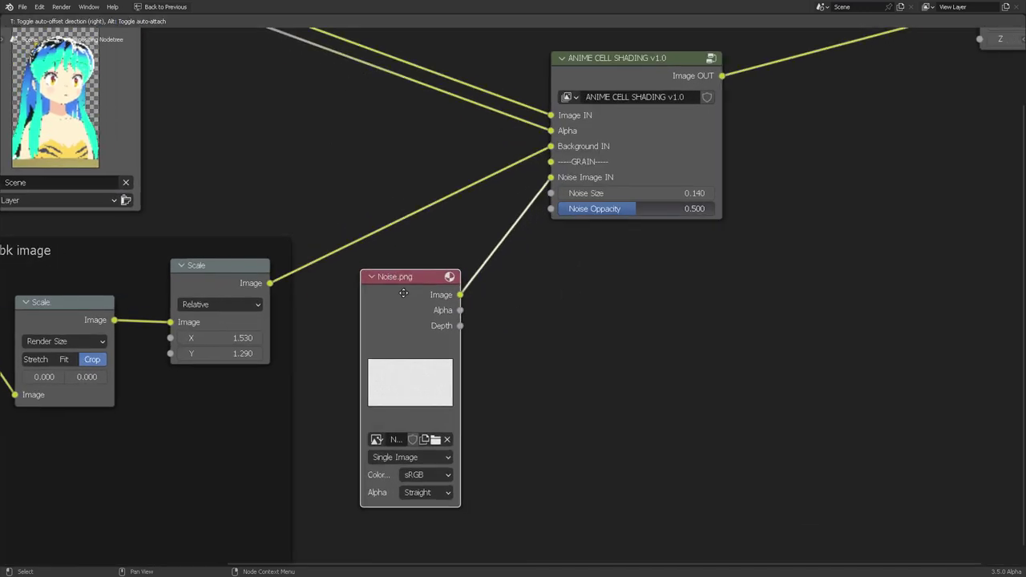
{"action": "middle_click_drag", "start_coordinate": [553, 305], "coordinate": [444, 386]}
{"action": "scroll", "coordinate": [444, 386], "scroll_direction": "down", "scroll_amount": 2}
{"action": "left_click", "coordinate": [850, 129]}
{"action": "left_click_drag", "start_coordinate": [849, 129], "coordinate": [680, 199]}
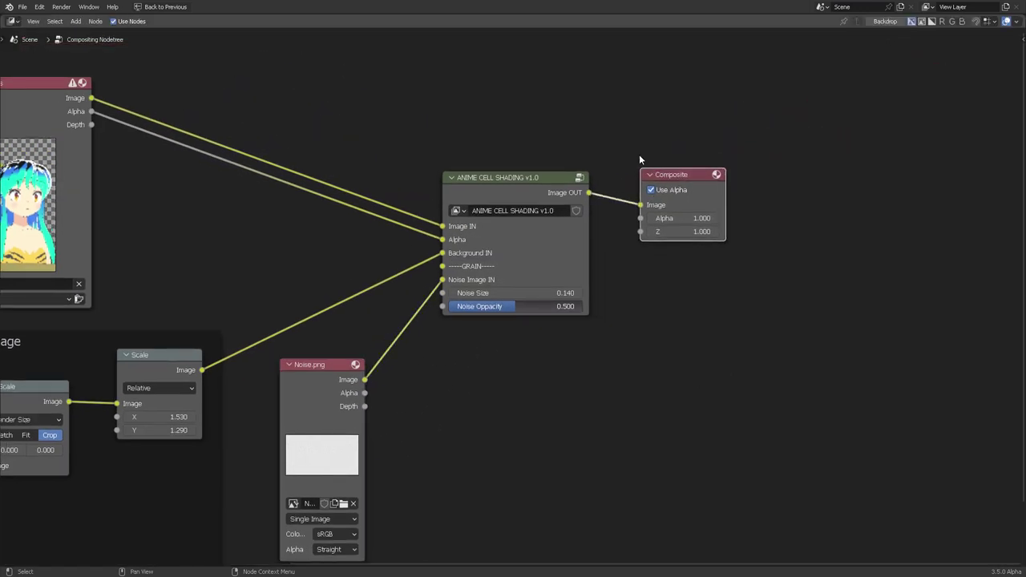
{"action": "middle_click_drag", "start_coordinate": [419, 162], "coordinate": [630, 163]}
{"action": "left_click", "coordinate": [550, 126]}
Restore the full layout and switch the 3D viewport to Rendered shading
{"action": "key", "text": "ctrl+space"}
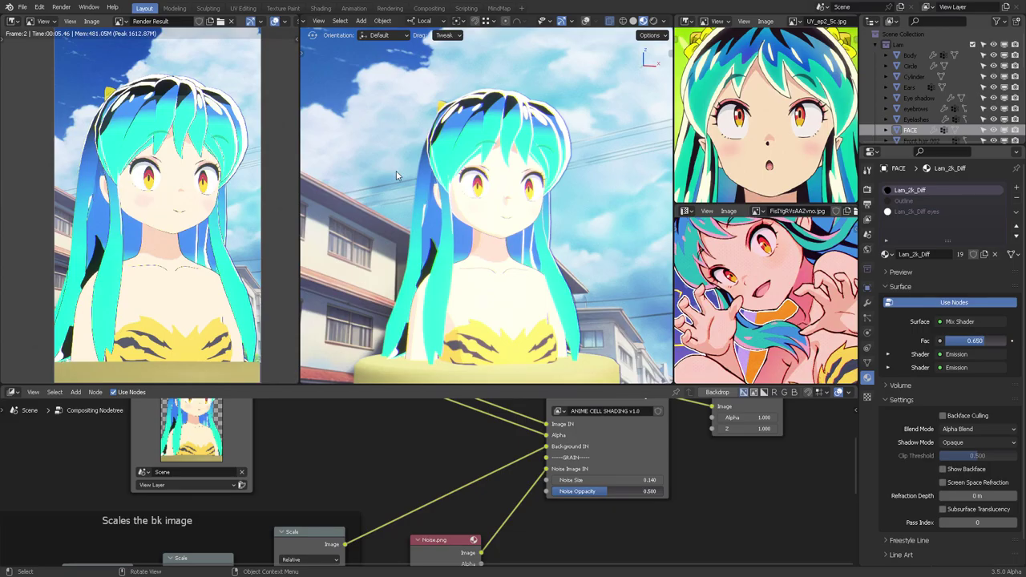
{"action": "left_click", "coordinate": [656, 22]}
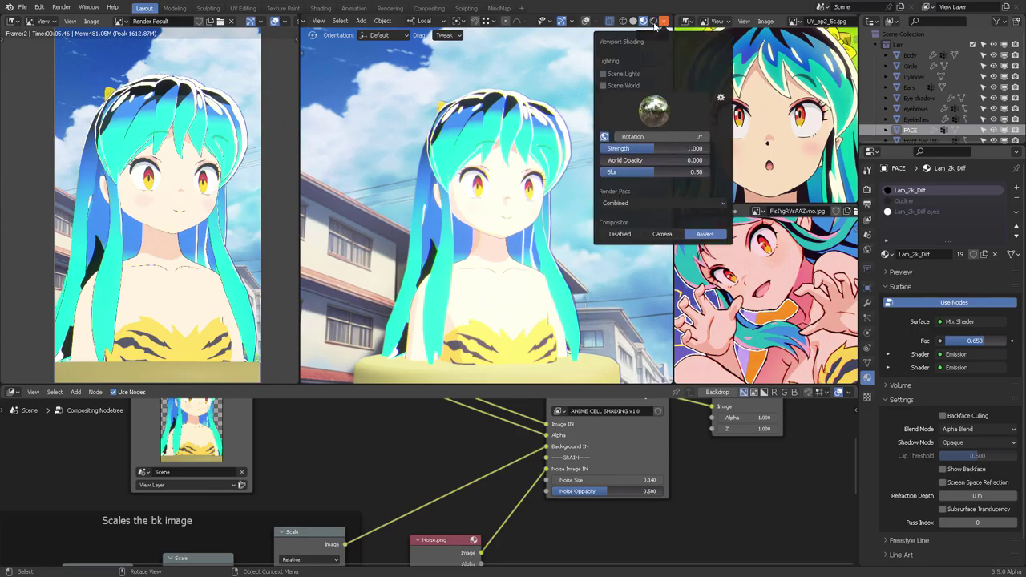
{"action": "left_click", "coordinate": [655, 24]}
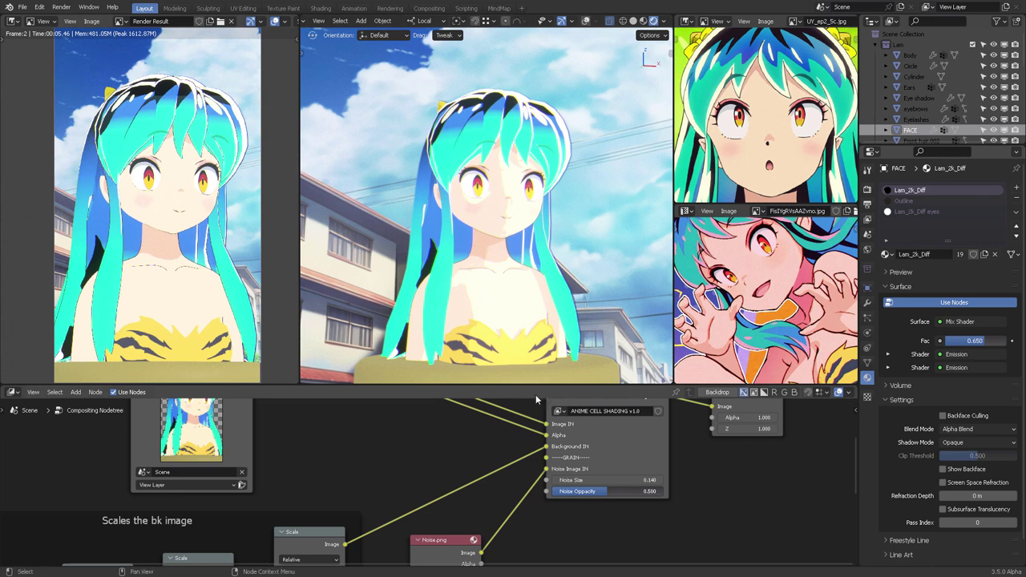
Change the enlarged node area to the Shader Editor and set the Mix Shader's Fac to 1.000
{"action": "left_click_drag", "start_coordinate": [304, 382], "coordinate": [304, 329]}
{"action": "left_click", "coordinate": [13, 334]}
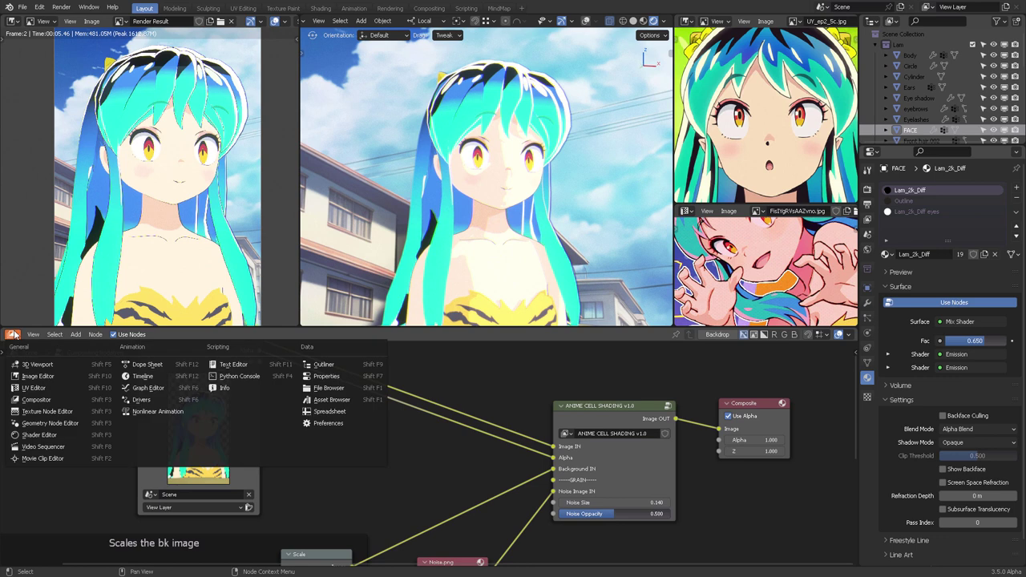
{"action": "left_click", "coordinate": [38, 434]}
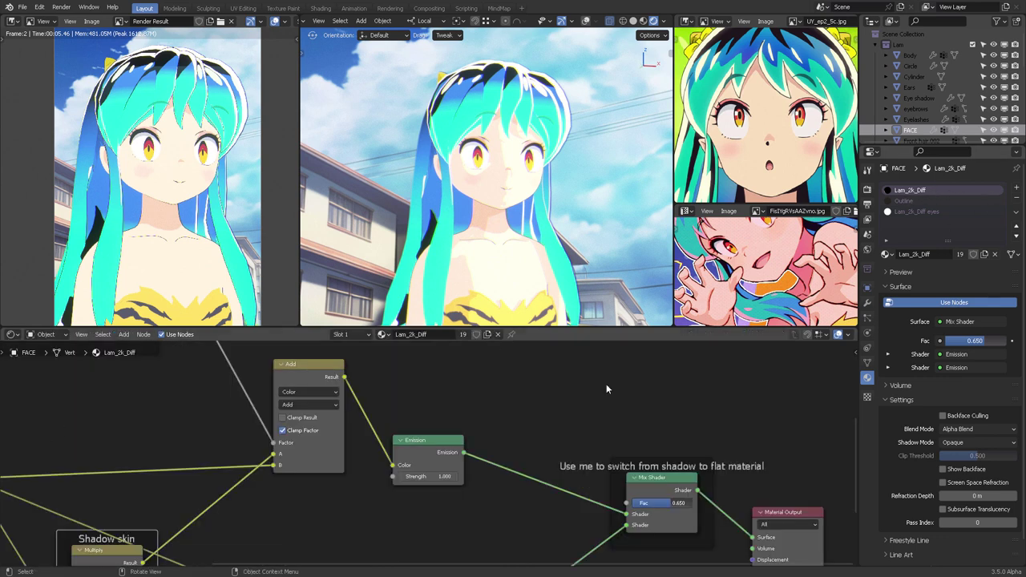
{"action": "middle_click_drag", "start_coordinate": [471, 441], "coordinate": [250, 389]}
{"action": "left_click_drag", "start_coordinate": [454, 456], "coordinate": [481, 456]}
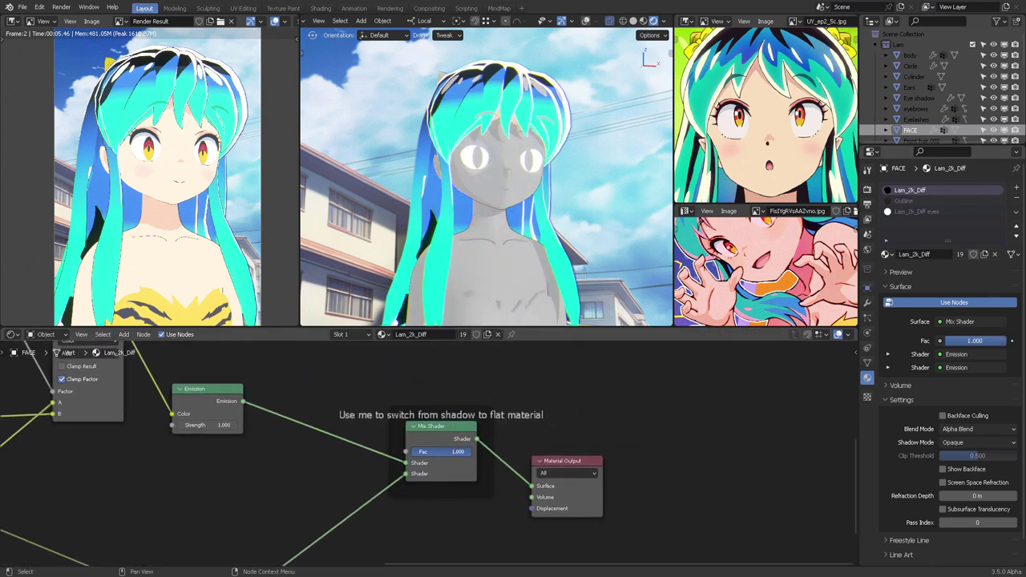
Enlarge the 3D viewport, view the flat-shaded character from other angles, and check the viewport's compositor options
{"action": "mouse_move", "coordinate": [569, 227]}
{"action": "middle_mouse_down"}
{"action": "mouse_move", "coordinate": [632, 178]}
{"action": "mouse_move", "coordinate": [561, 178]}
{"action": "mouse_move", "coordinate": [553, 327]}
{"action": "middle_mouse_up"}
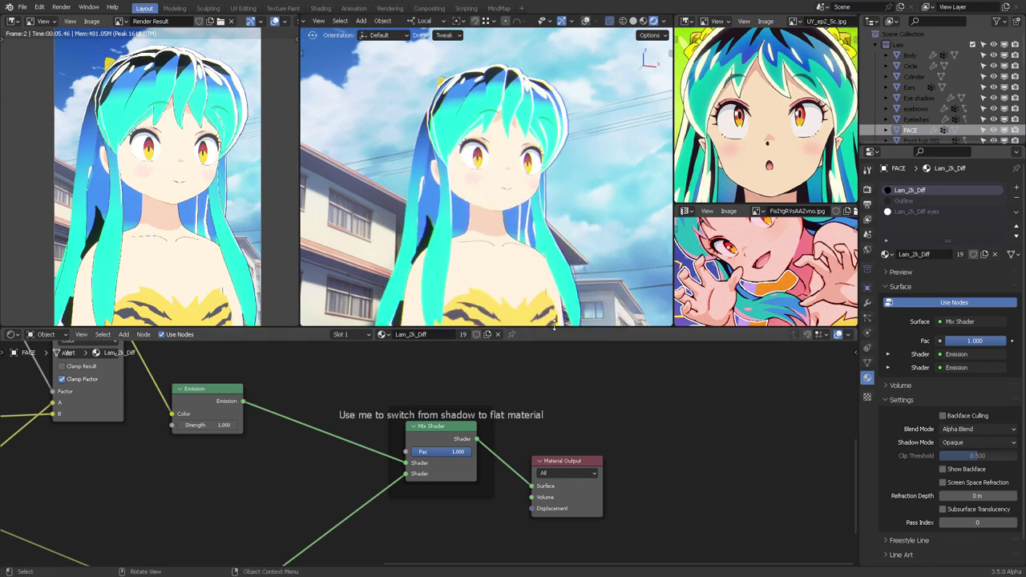
{"action": "left_click_drag", "start_coordinate": [553, 326], "coordinate": [553, 374]}
{"action": "middle_click_drag", "start_coordinate": [574, 275], "coordinate": [627, 30]}
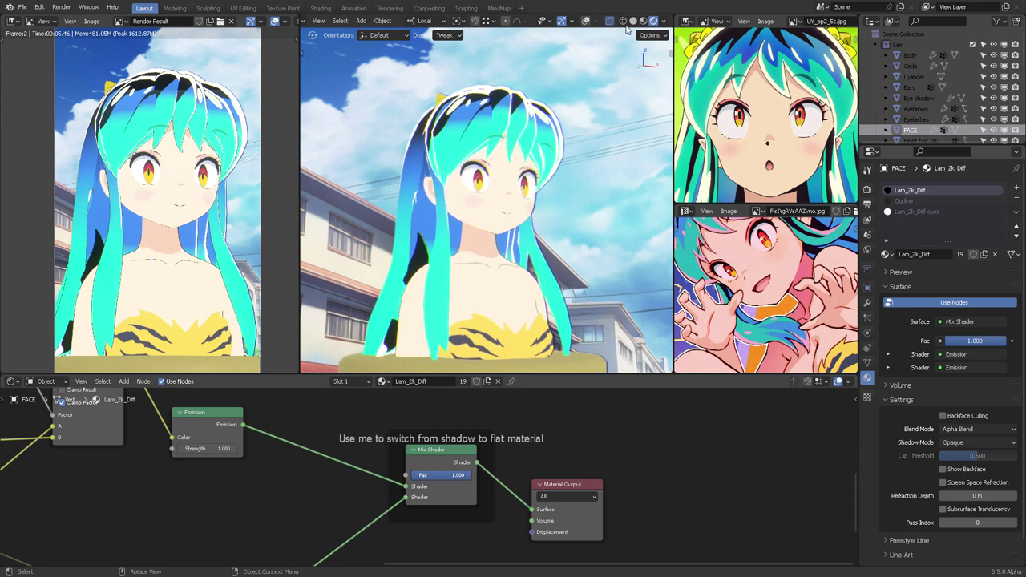
{"action": "left_click", "coordinate": [662, 21]}
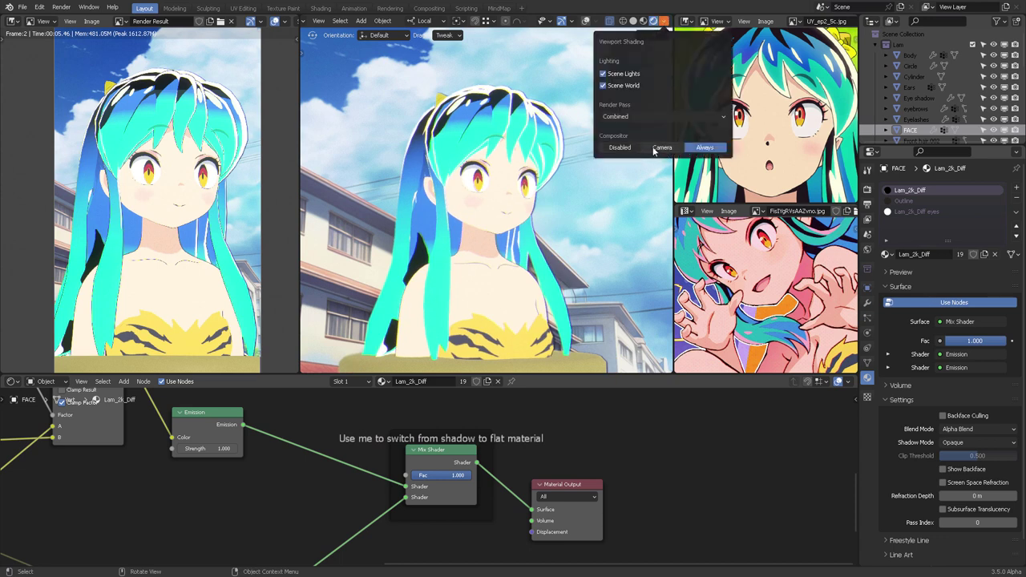
{"action": "mouse_move", "coordinate": [599, 172]}
{"action": "middle_mouse_down"}
{"action": "mouse_move", "coordinate": [568, 185]}
{"action": "mouse_move", "coordinate": [588, 189]}
{"action": "mouse_move", "coordinate": [581, 178]}
{"action": "middle_mouse_up"}
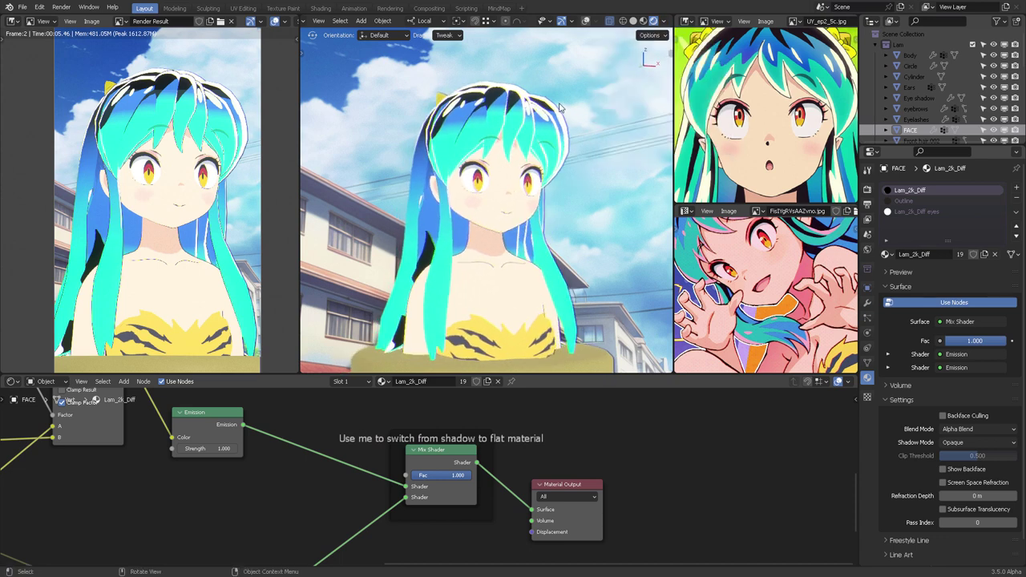
Show the viewport overlays, then save the file and convert the large side-swept hair strand BezierCurve.001 to a mesh
{"action": "scroll", "coordinate": [499, 99], "scroll_direction": "up", "scroll_amount": 5}
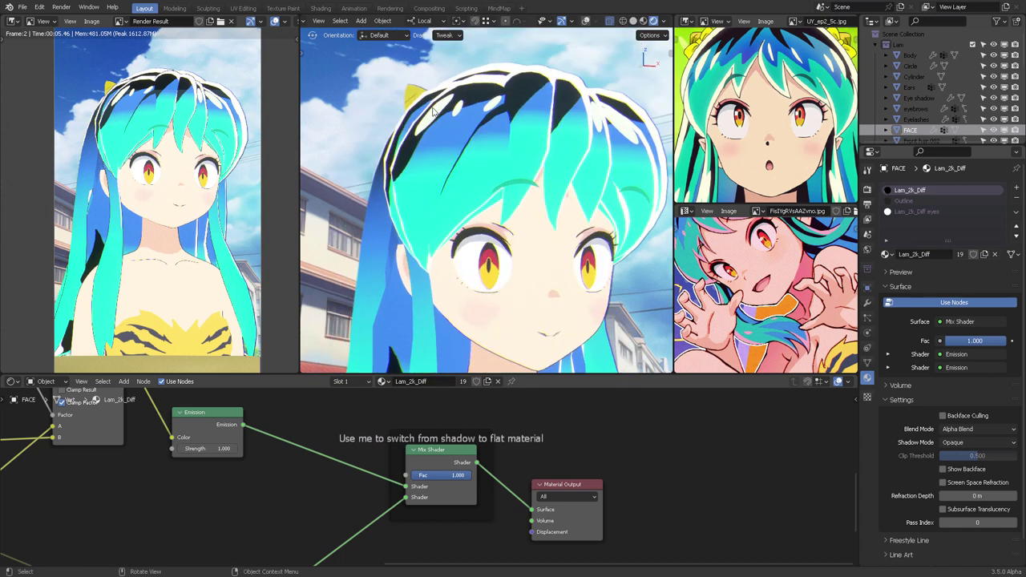
{"action": "scroll", "coordinate": [939, 97], "scroll_direction": "down", "scroll_amount": 5}
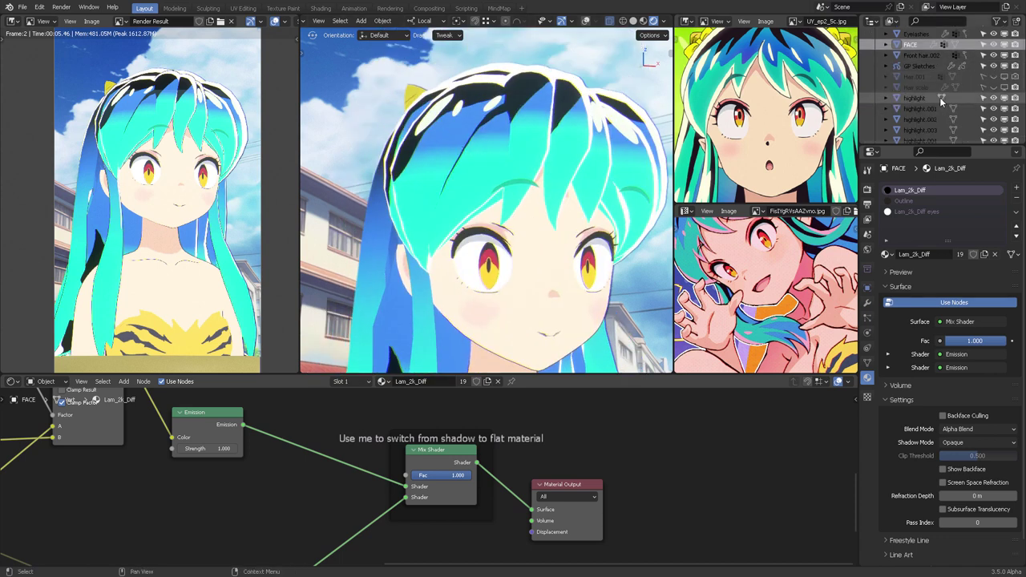
{"action": "scroll", "coordinate": [927, 98], "scroll_direction": "down", "scroll_amount": 8}
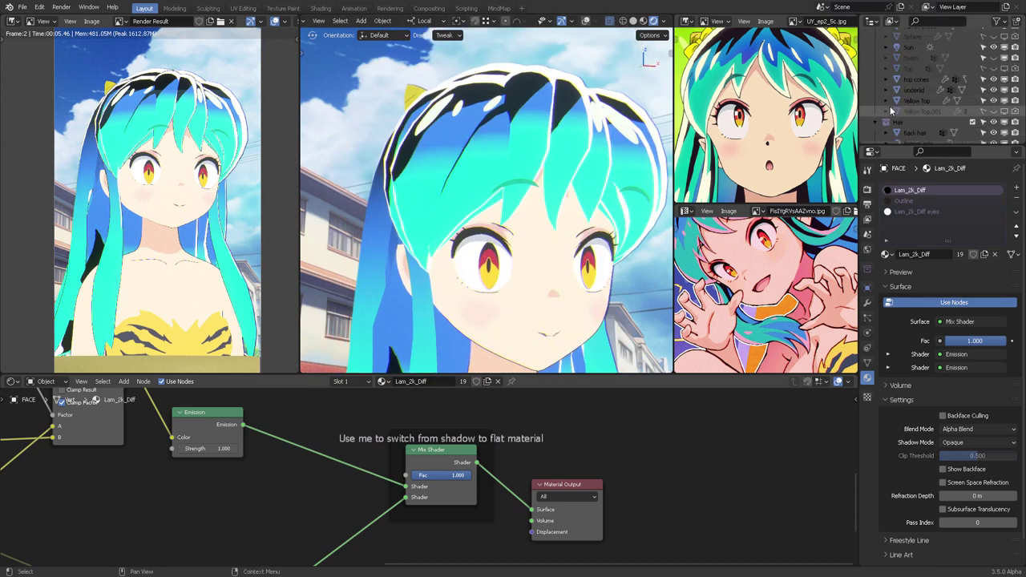
{"action": "left_click", "coordinate": [471, 145]}
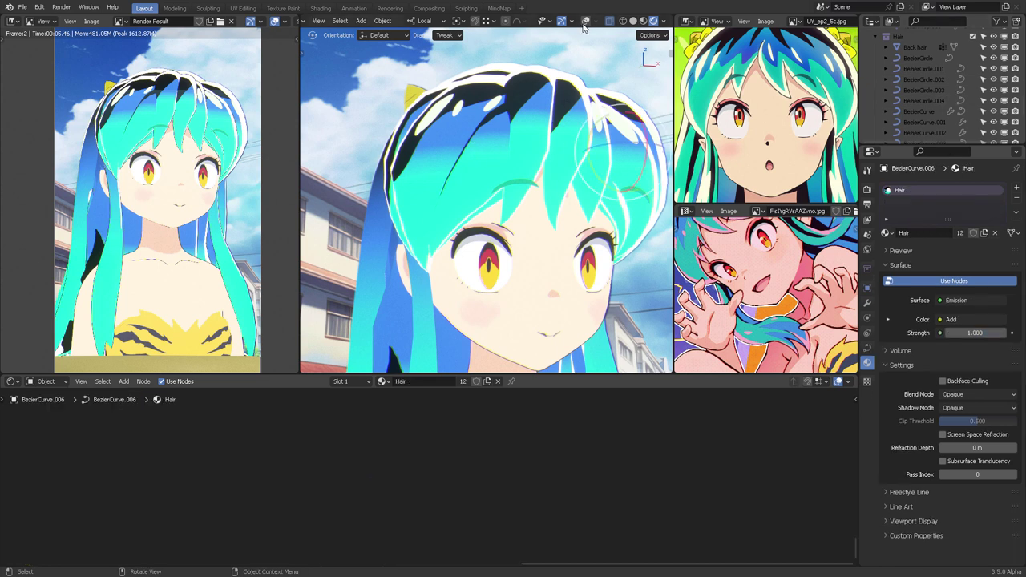
{"action": "left_click", "coordinate": [585, 20]}
{"action": "left_click", "coordinate": [441, 138]}
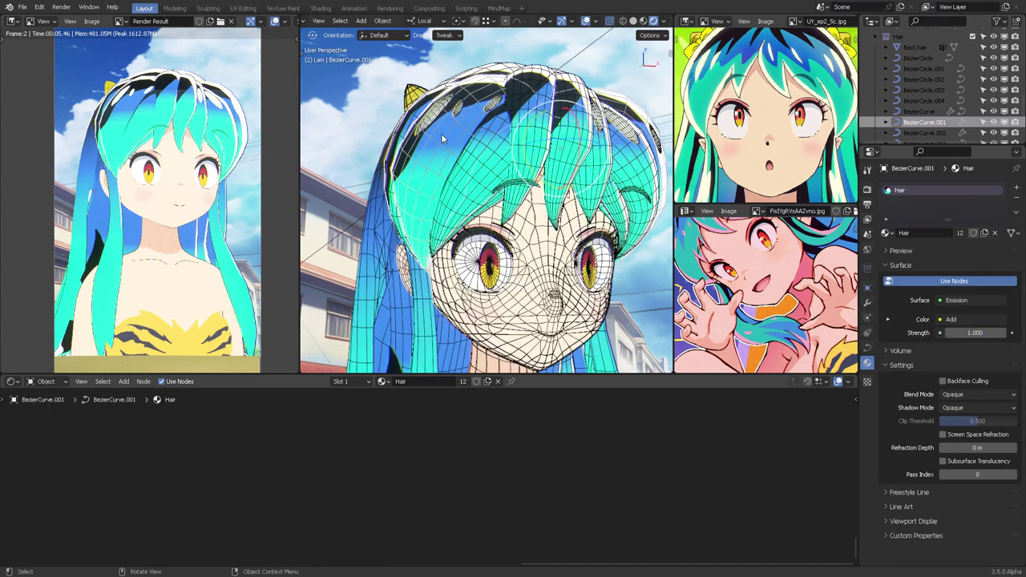
{"action": "key", "text": "ctrl+s"}
{"action": "key", "text": "alt+c"}
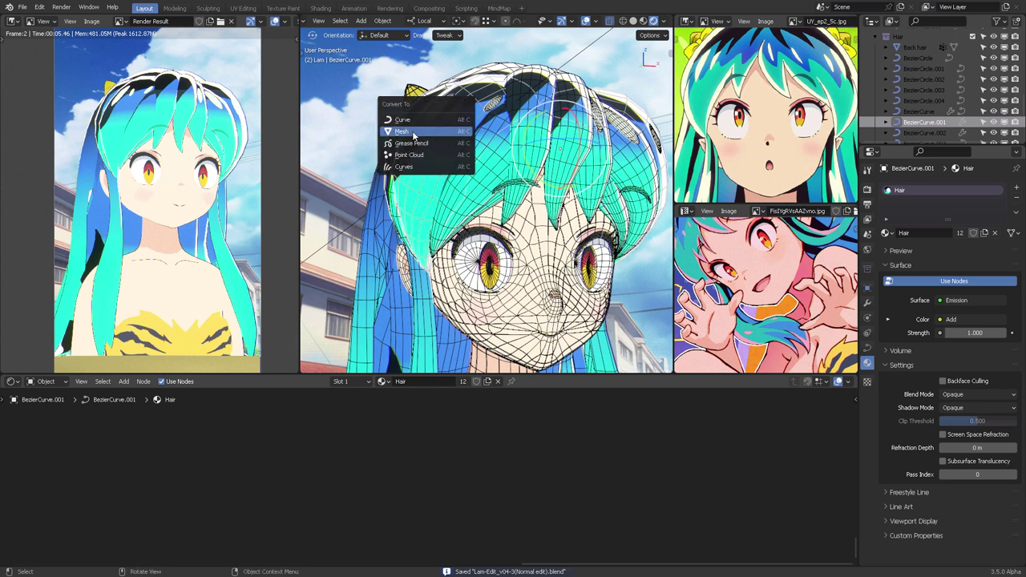
{"action": "left_click", "coordinate": [415, 132]}
{"action": "left_click", "coordinate": [329, 365]}
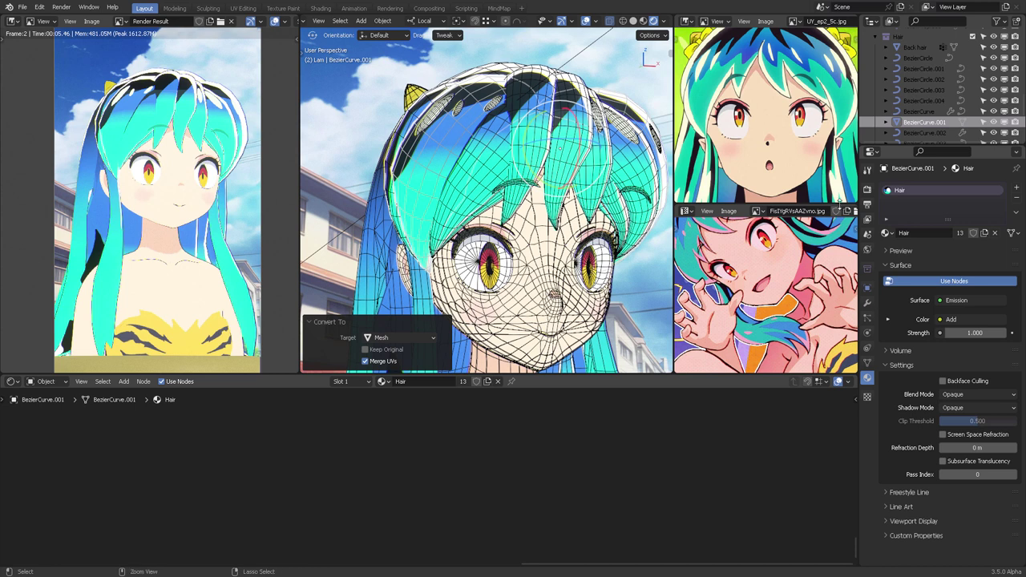
Add a Subdivision Surface modifier to the converted hair strand mesh
{"action": "left_click", "coordinate": [866, 302]}
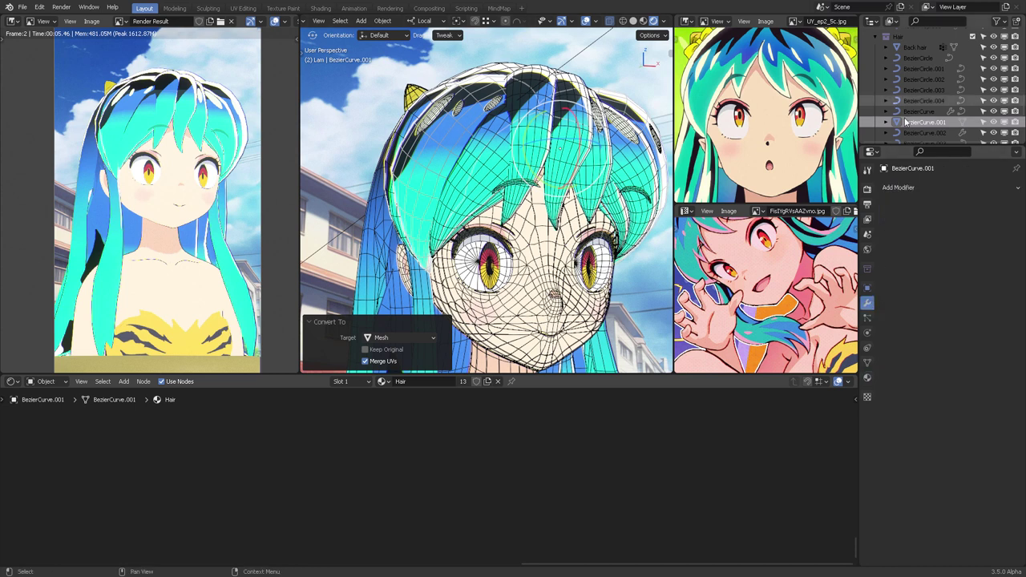
{"action": "left_click", "coordinate": [904, 188]}
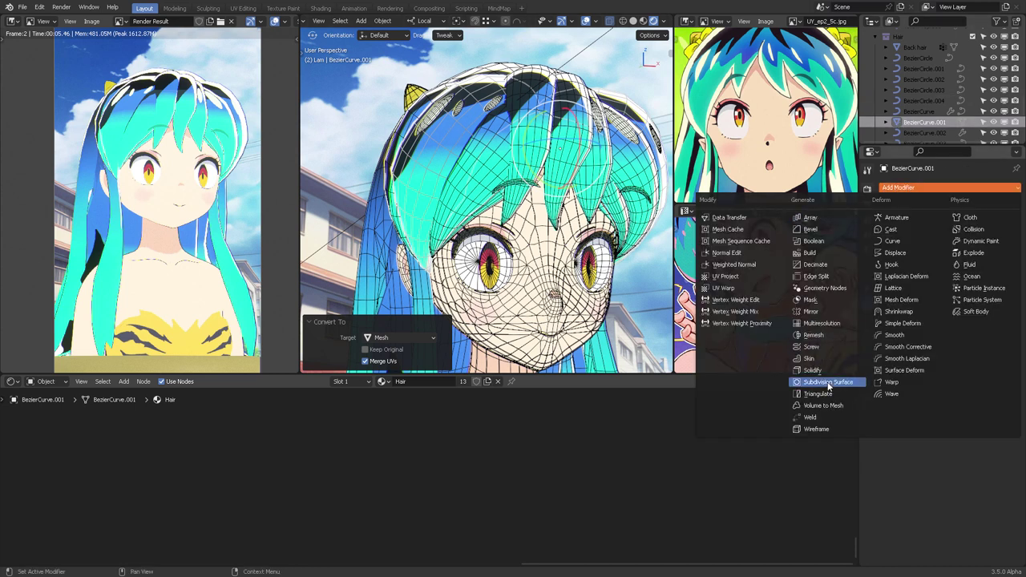
{"action": "key", "text": "Return"}
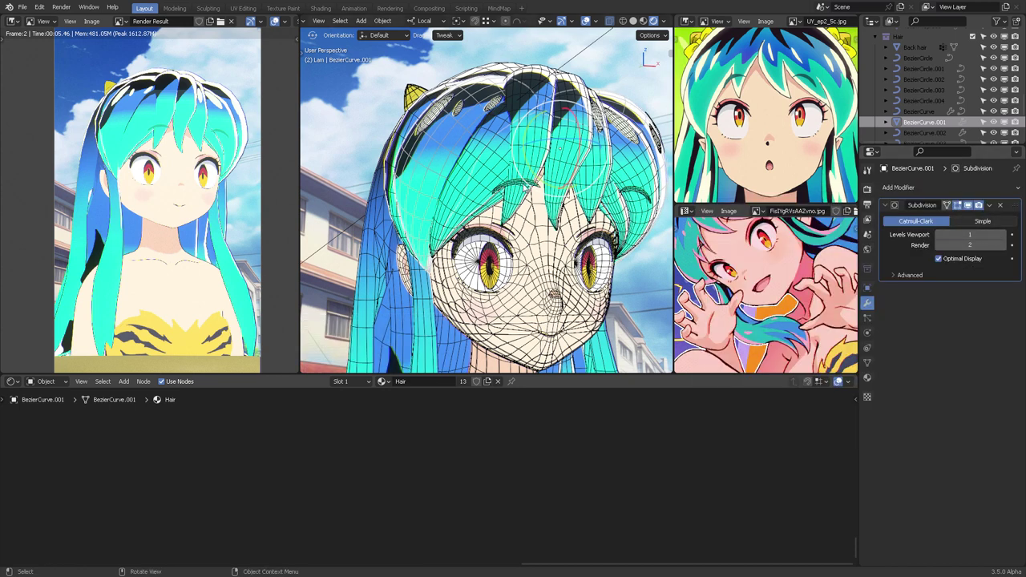
Deselect everything, render the image, and inspect the hair up close in the render result
{"action": "key", "text": "alt+a"}
{"action": "key", "text": "F12"}
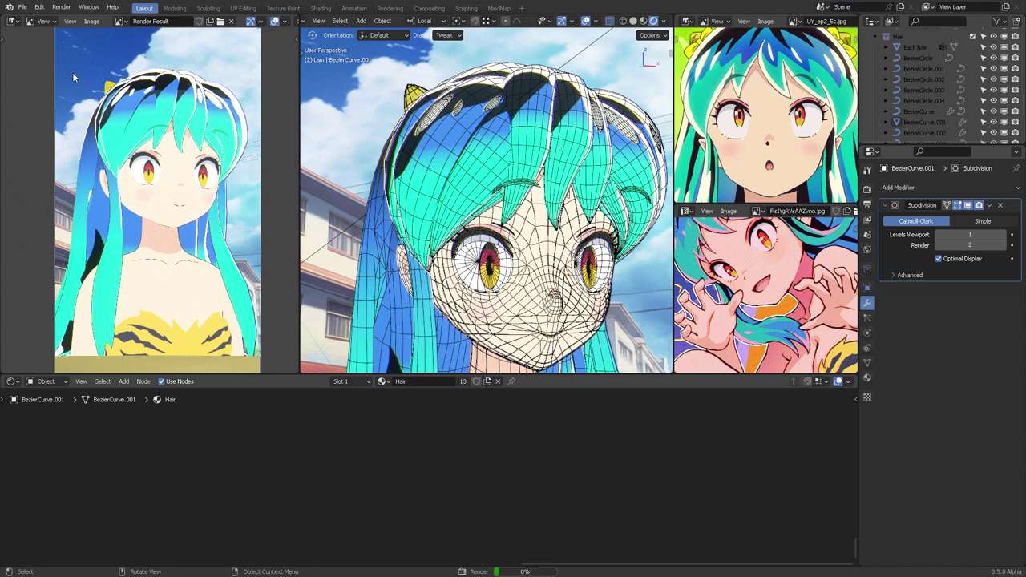
{"action": "scroll", "coordinate": [120, 128], "scroll_direction": "up", "scroll_amount": 5}
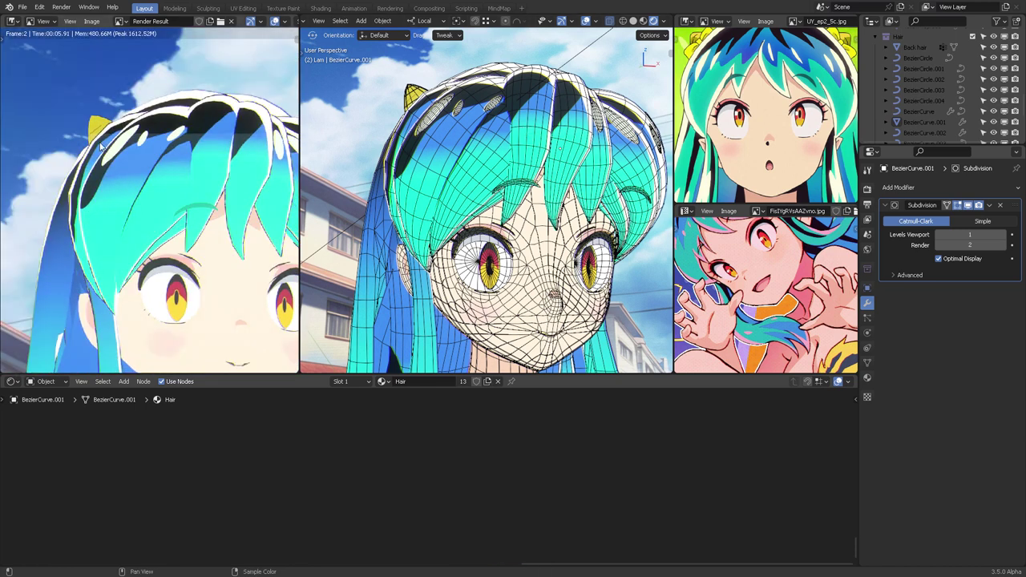
{"action": "scroll", "coordinate": [168, 162], "scroll_direction": "down", "scroll_amount": 4}
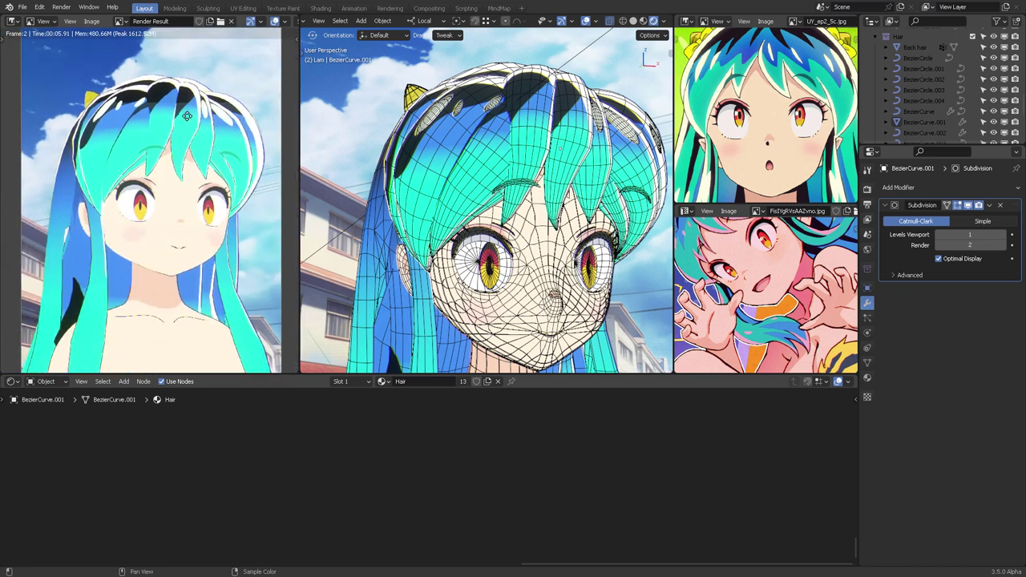
Move control points of the front bang curve BezierCurve.005 to reshape the strand, and return to Object Mode
{"action": "left_click", "coordinate": [561, 141]}
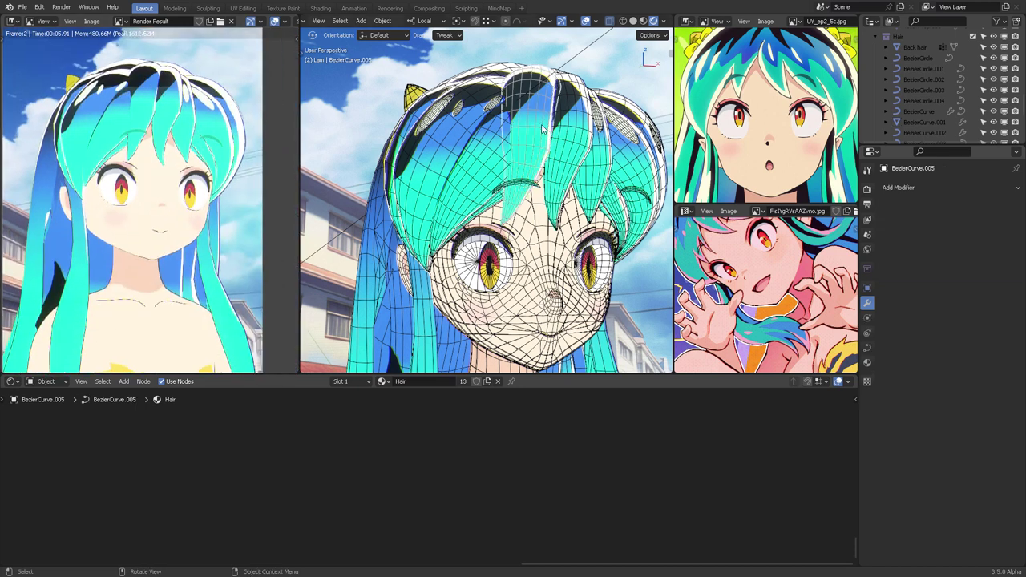
{"action": "key", "text": "g"}
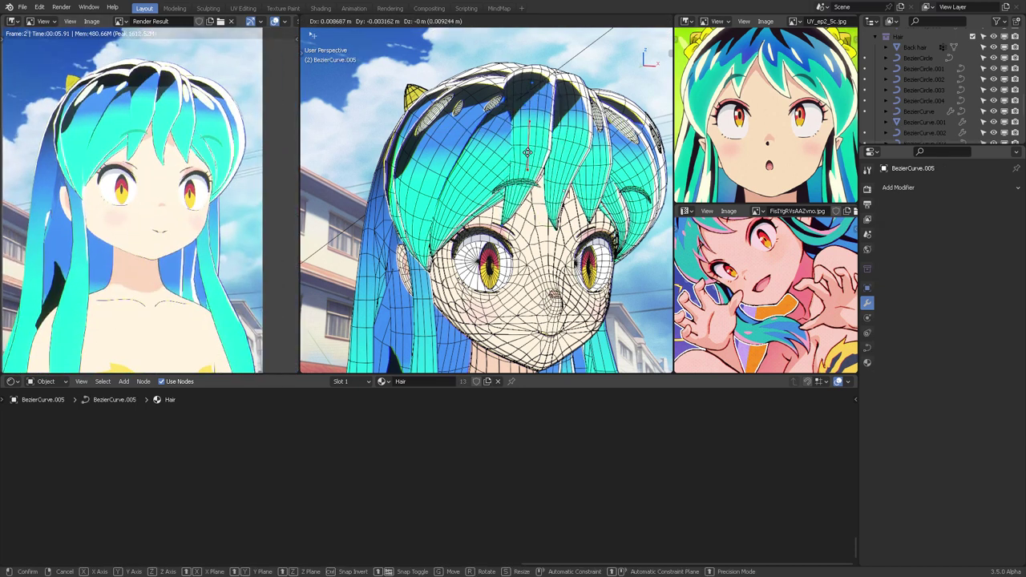
{"action": "left_click", "coordinate": [521, 207]}
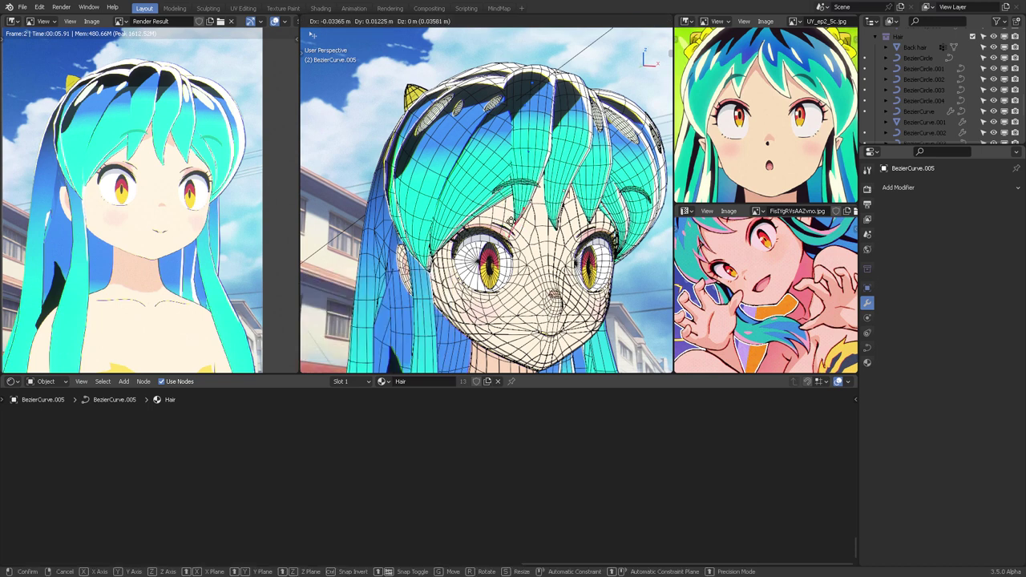
{"action": "key", "text": "ctrl+Tab"}
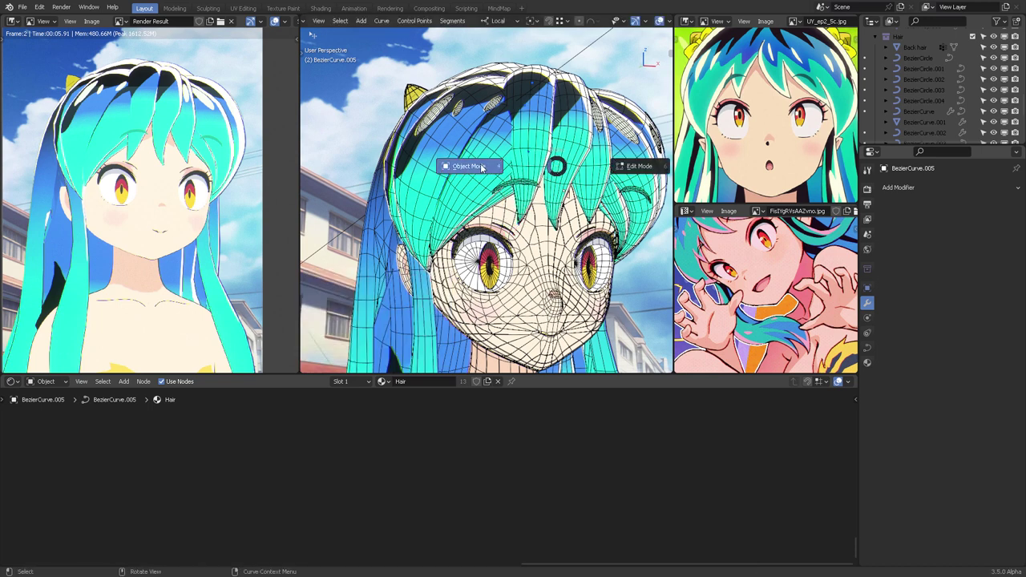
{"action": "left_click", "coordinate": [484, 166]}
Hide the overlays to view the whole character from a lower angle, and show them again
{"action": "scroll", "coordinate": [485, 170], "scroll_direction": "down", "scroll_amount": 3}
{"action": "middle_click_drag", "start_coordinate": [513, 192], "coordinate": [512, 123], "text": "shift"}
{"action": "left_click", "coordinate": [586, 21]}
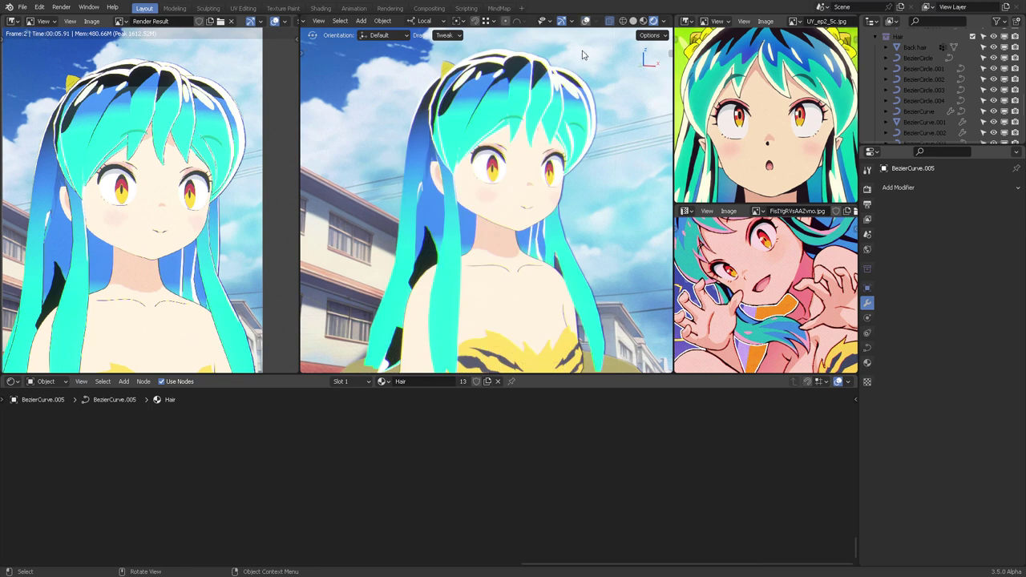
{"action": "middle_click_drag", "start_coordinate": [561, 192], "coordinate": [569, 12]}
{"action": "left_click", "coordinate": [586, 21]}
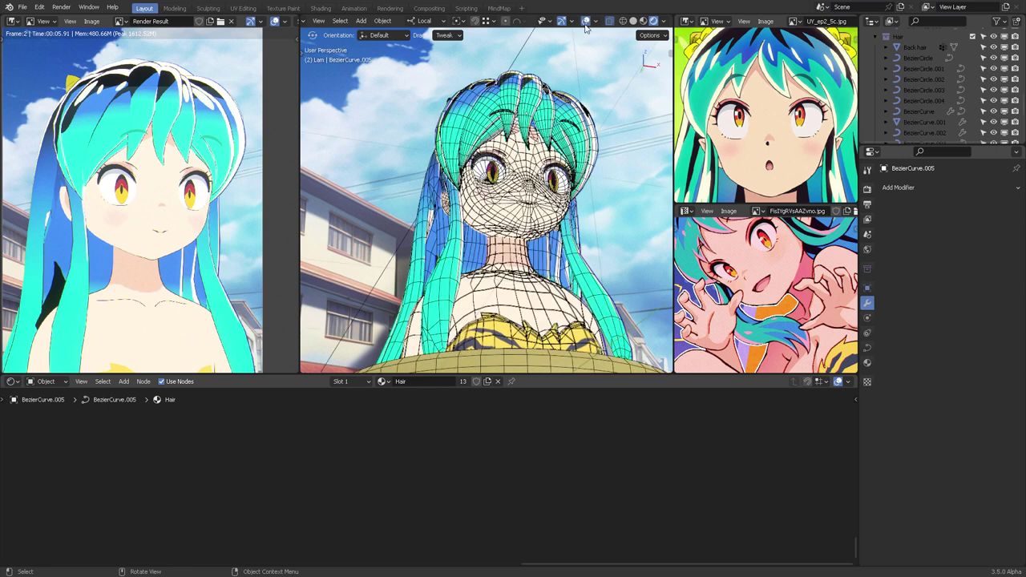
Select the eyebrows, hide the viewport overlays, and move the eyebrows along the Y axis
{"action": "left_click", "coordinate": [589, 98]}
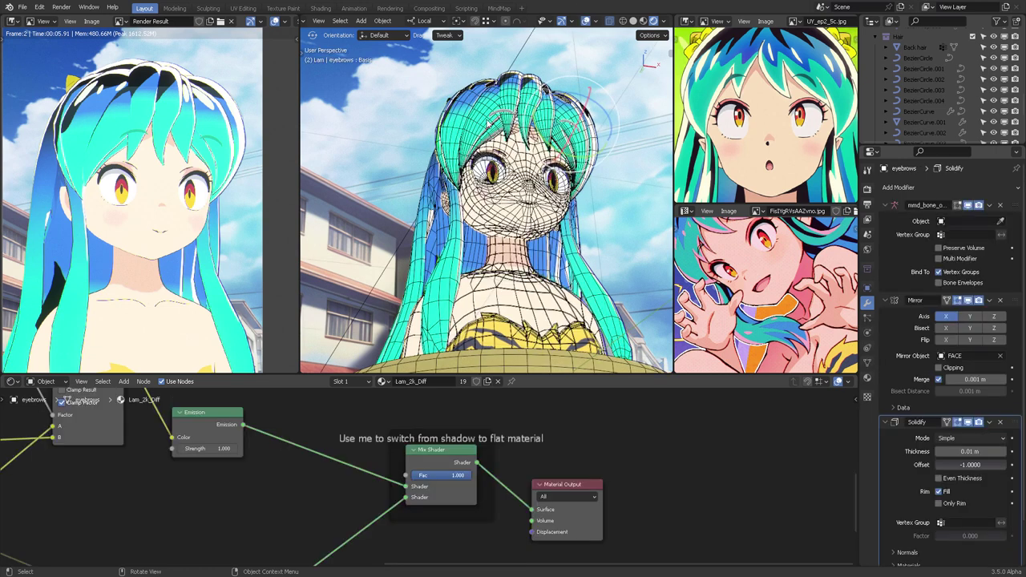
{"action": "key", "text": "t"}
{"action": "middle_click_drag", "start_coordinate": [561, 89], "coordinate": [604, 78]}
{"action": "left_click", "coordinate": [586, 21]}
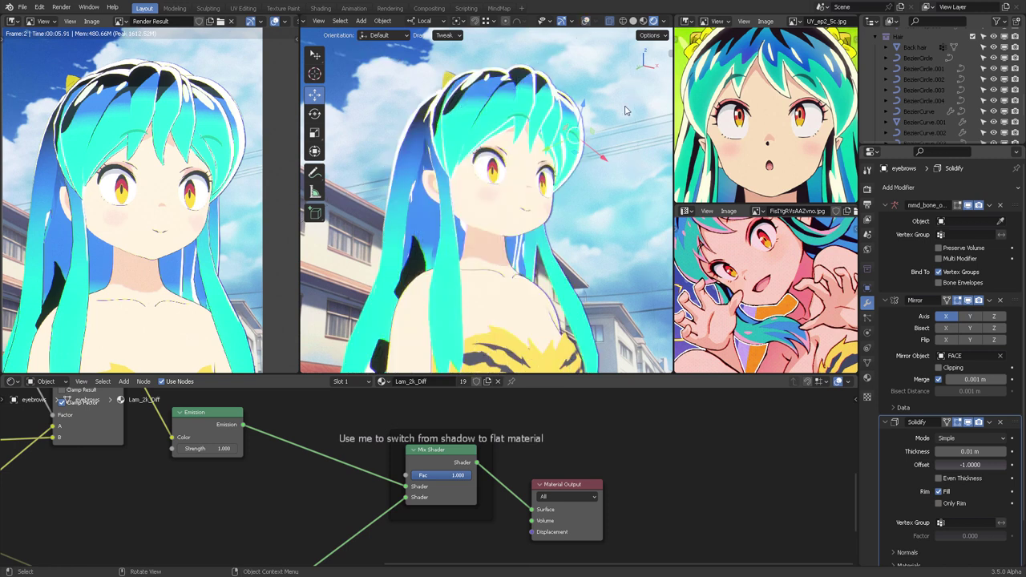
{"action": "key", "text": "g"}
{"action": "key", "text": "y"}
{"action": "left_click", "coordinate": [607, 116]}
{"action": "middle_click_drag", "start_coordinate": [606, 117], "coordinate": [542, 176]}
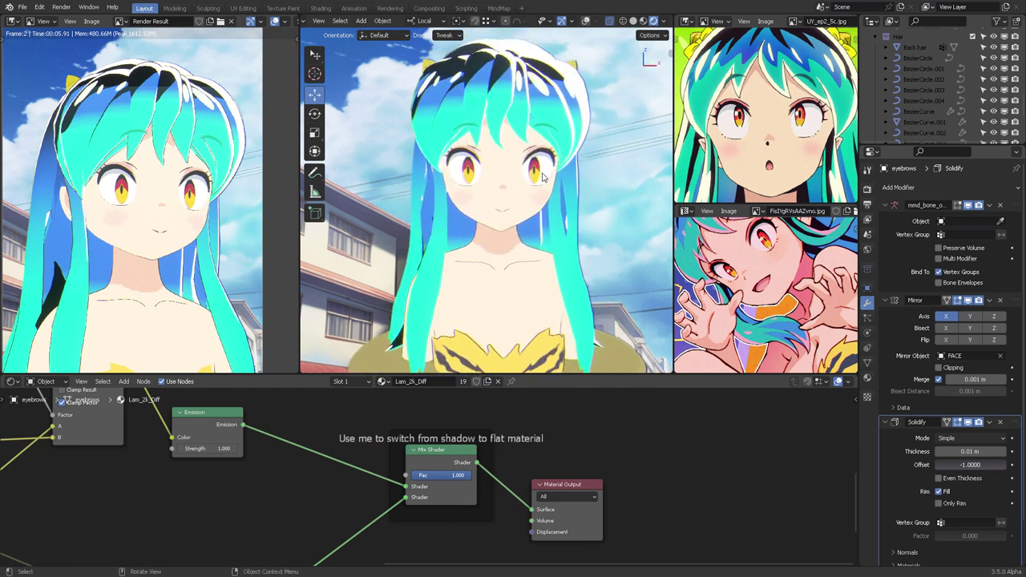
{"action": "key", "text": "t"}
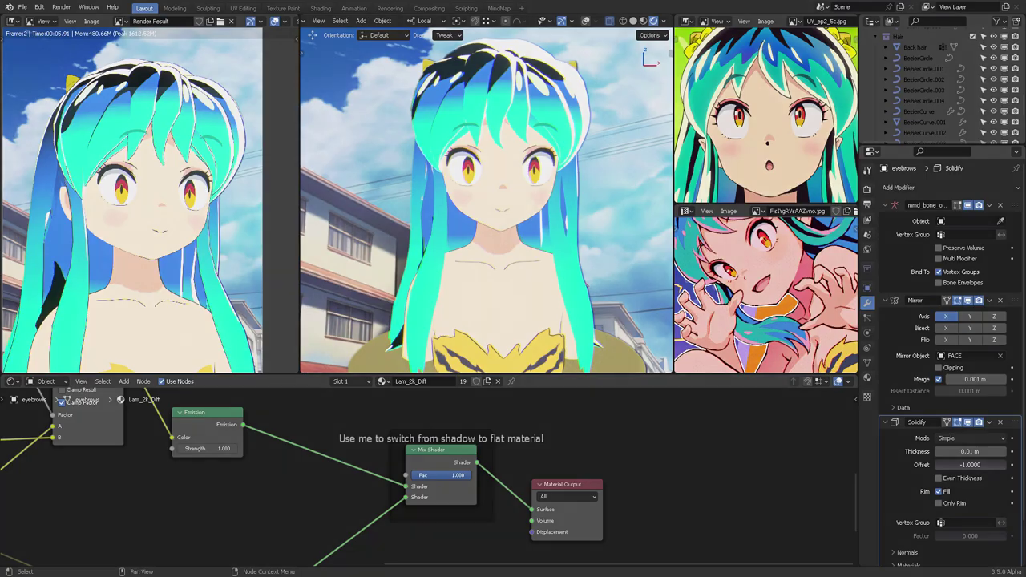